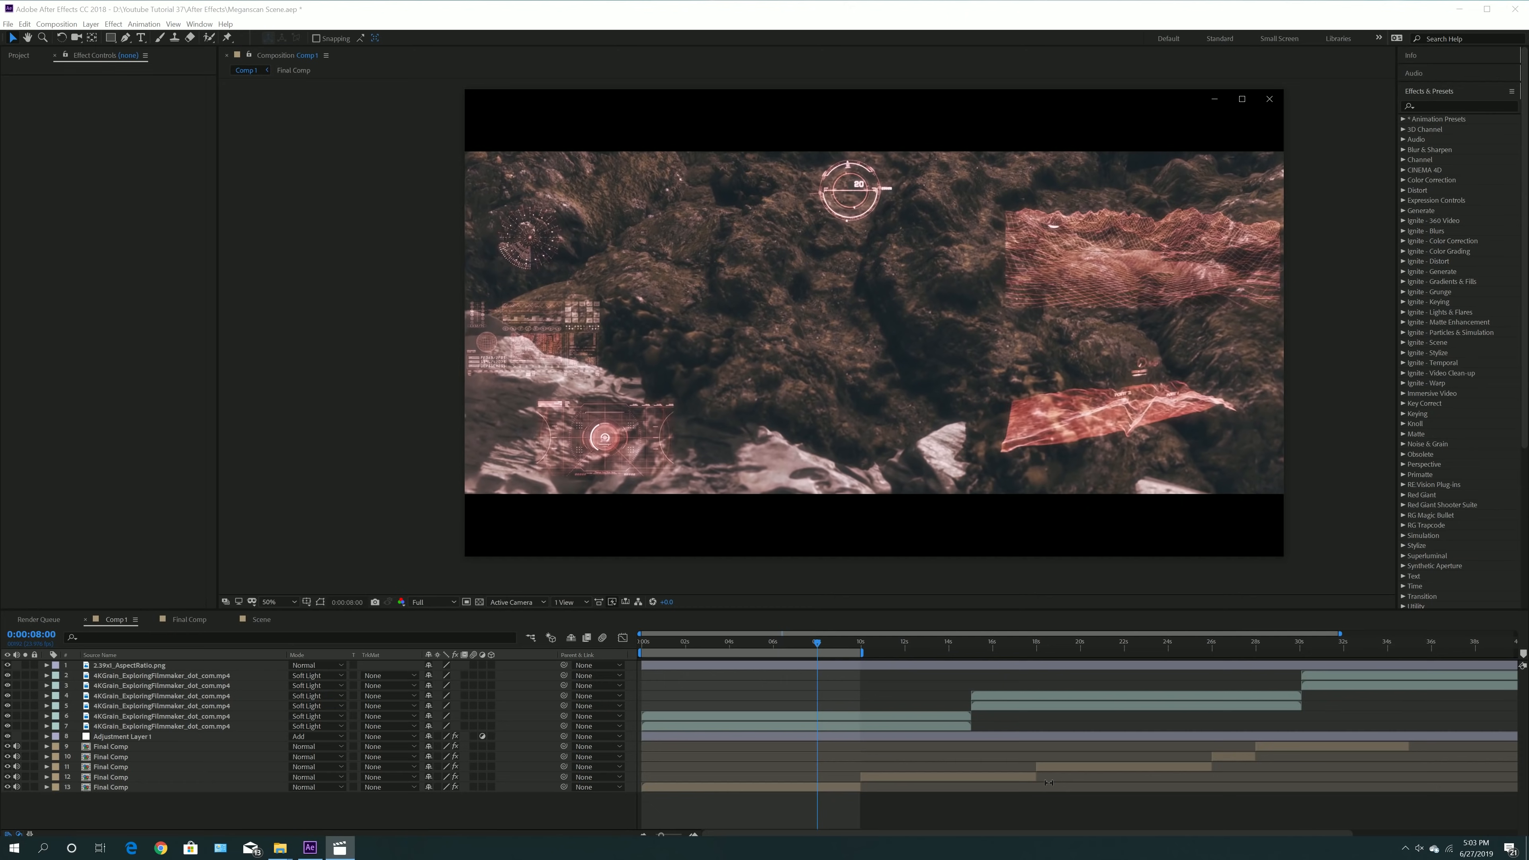
- Pause the Megascan Real Looking Scene preview video and minimize its player
left_click(875, 534)
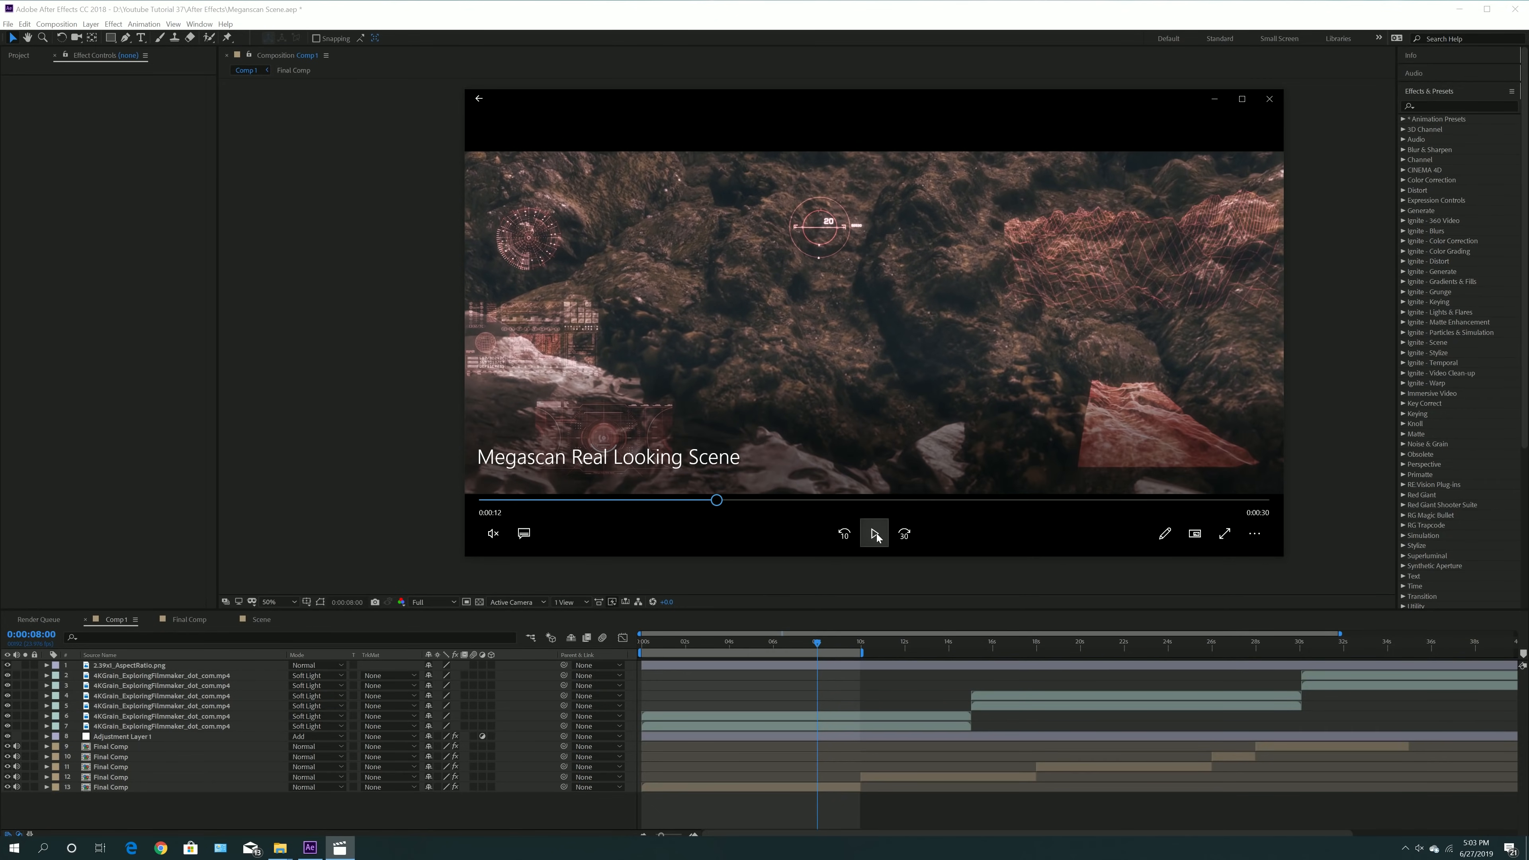
left_click(1214, 99)
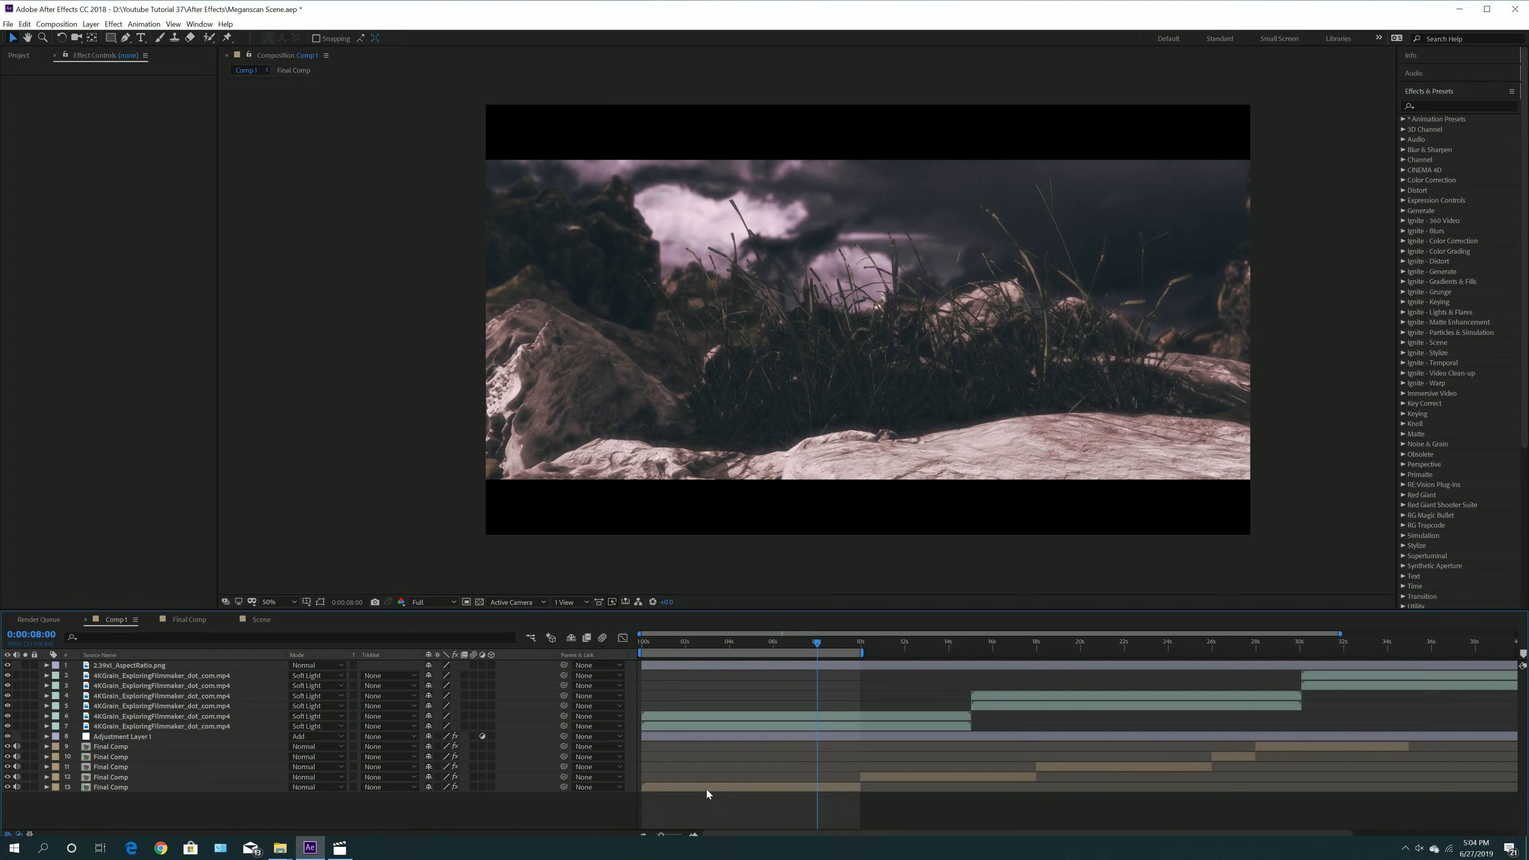
- Create a new composition in the Youtube Tutorial folder using the UHD 4K 23.976 preset
left_click(23, 59)
left_click(55, 209)
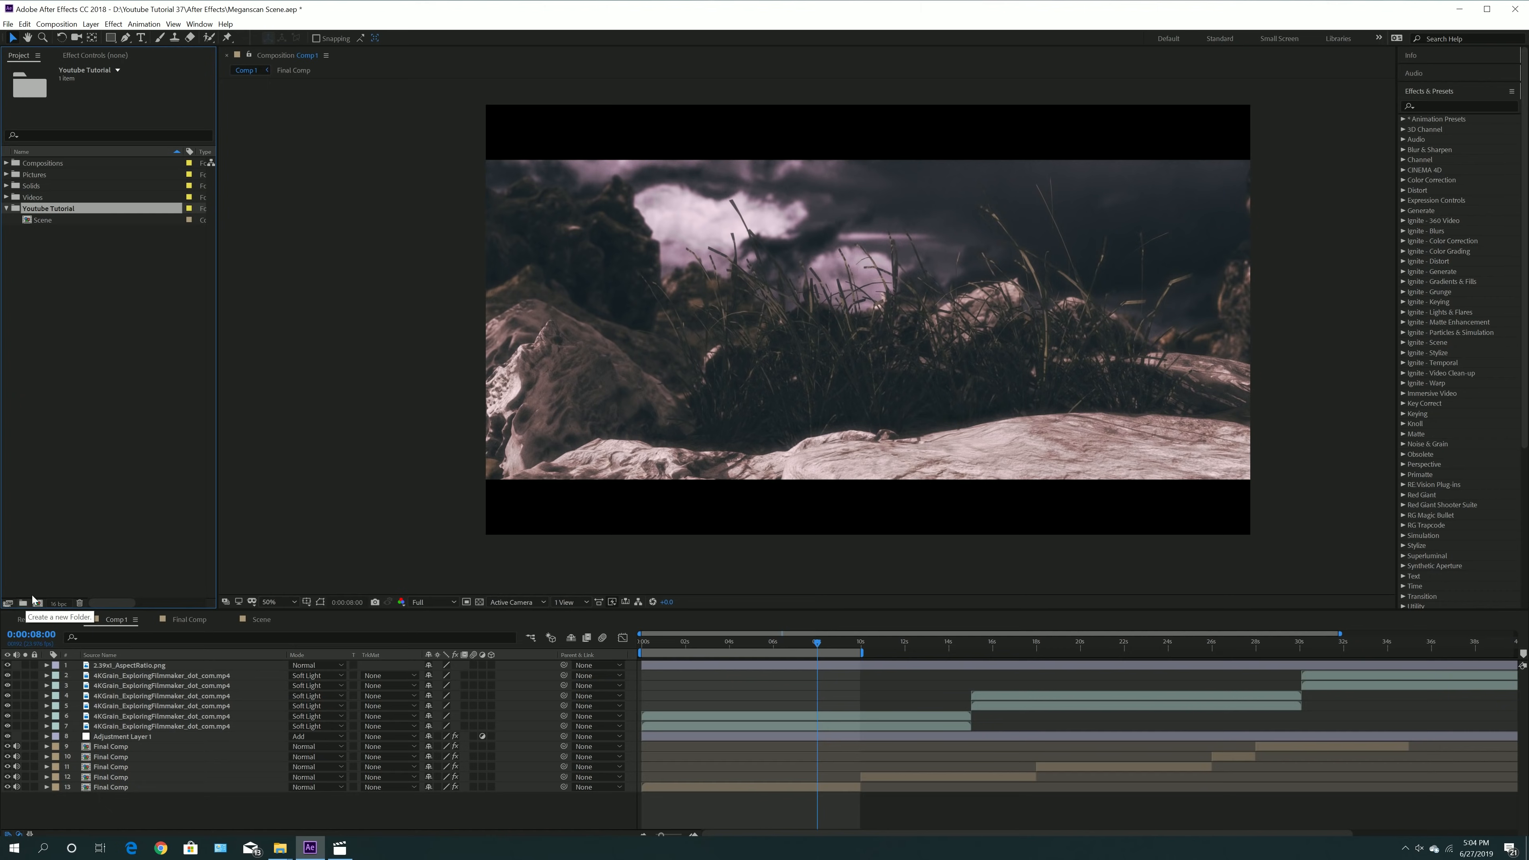
left_click(56, 25)
left_click(69, 39)
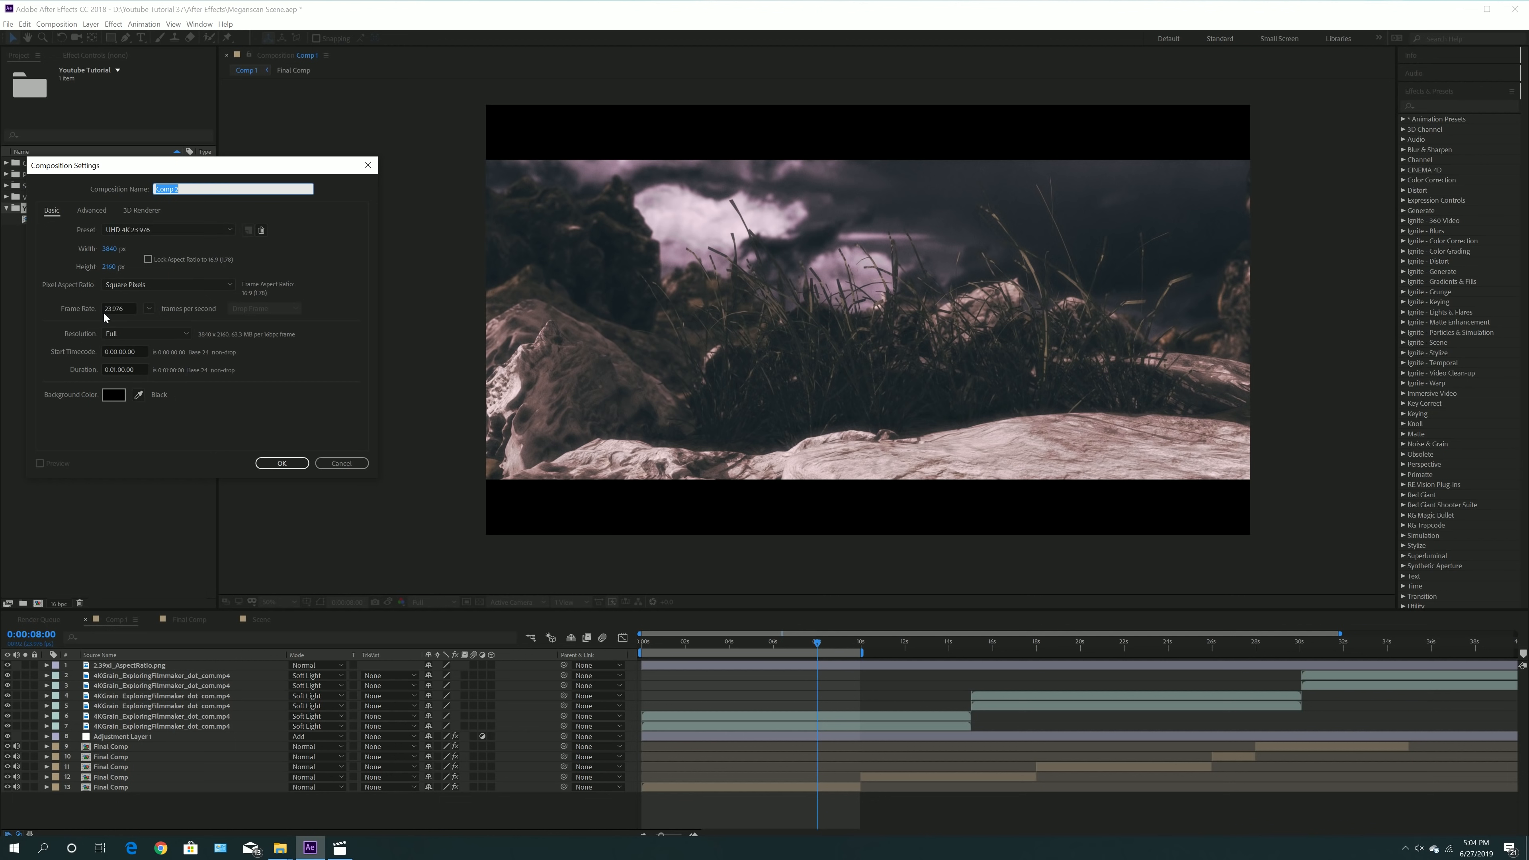
left_click(282, 463)
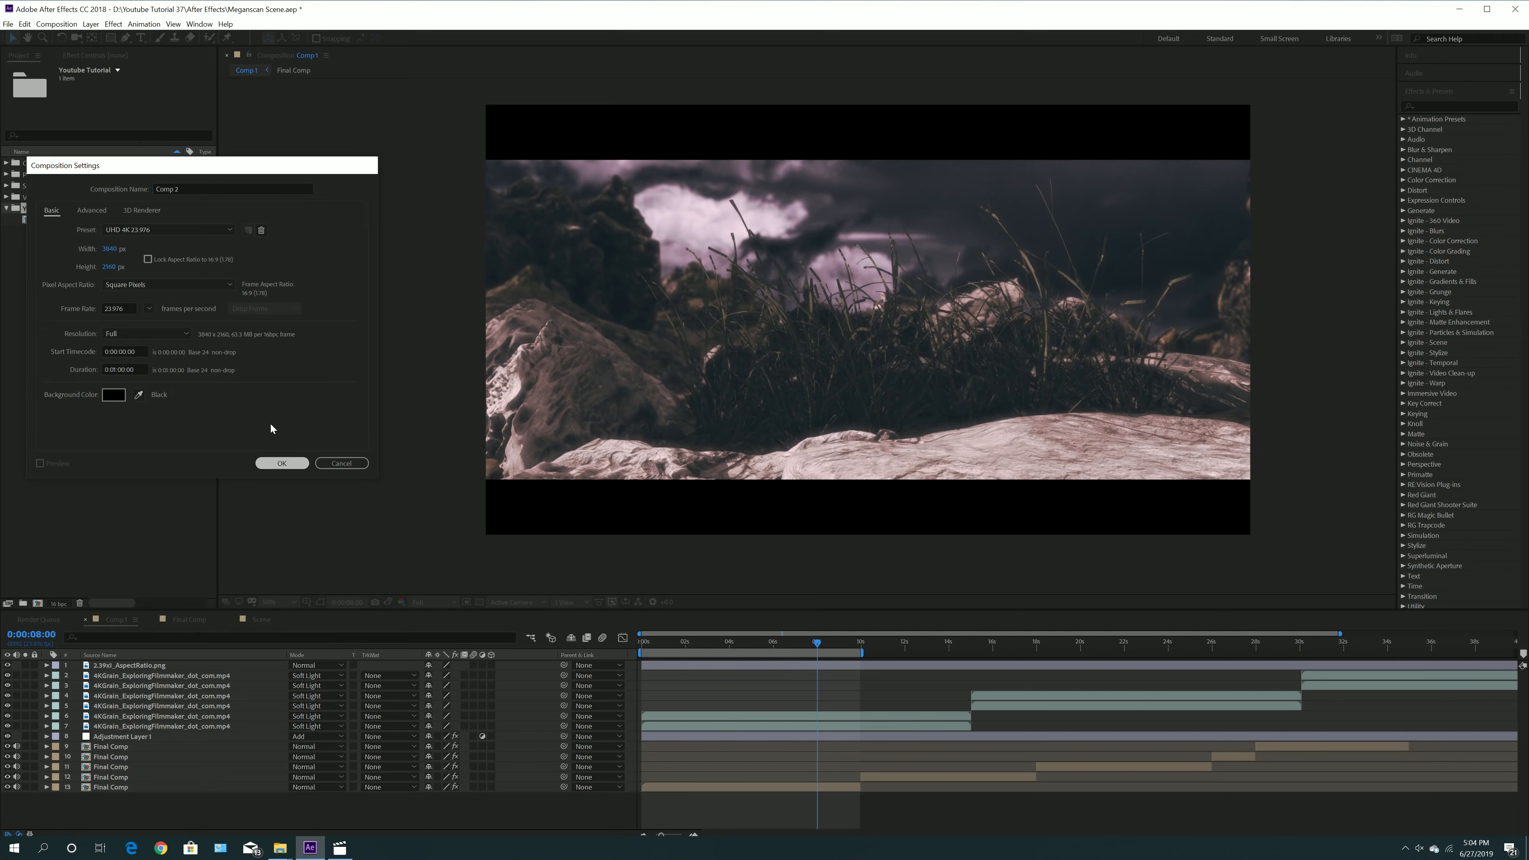
- Add a full-size black solid to the new composition and apply the Video Copilot Element effect to it
left_click(90, 24)
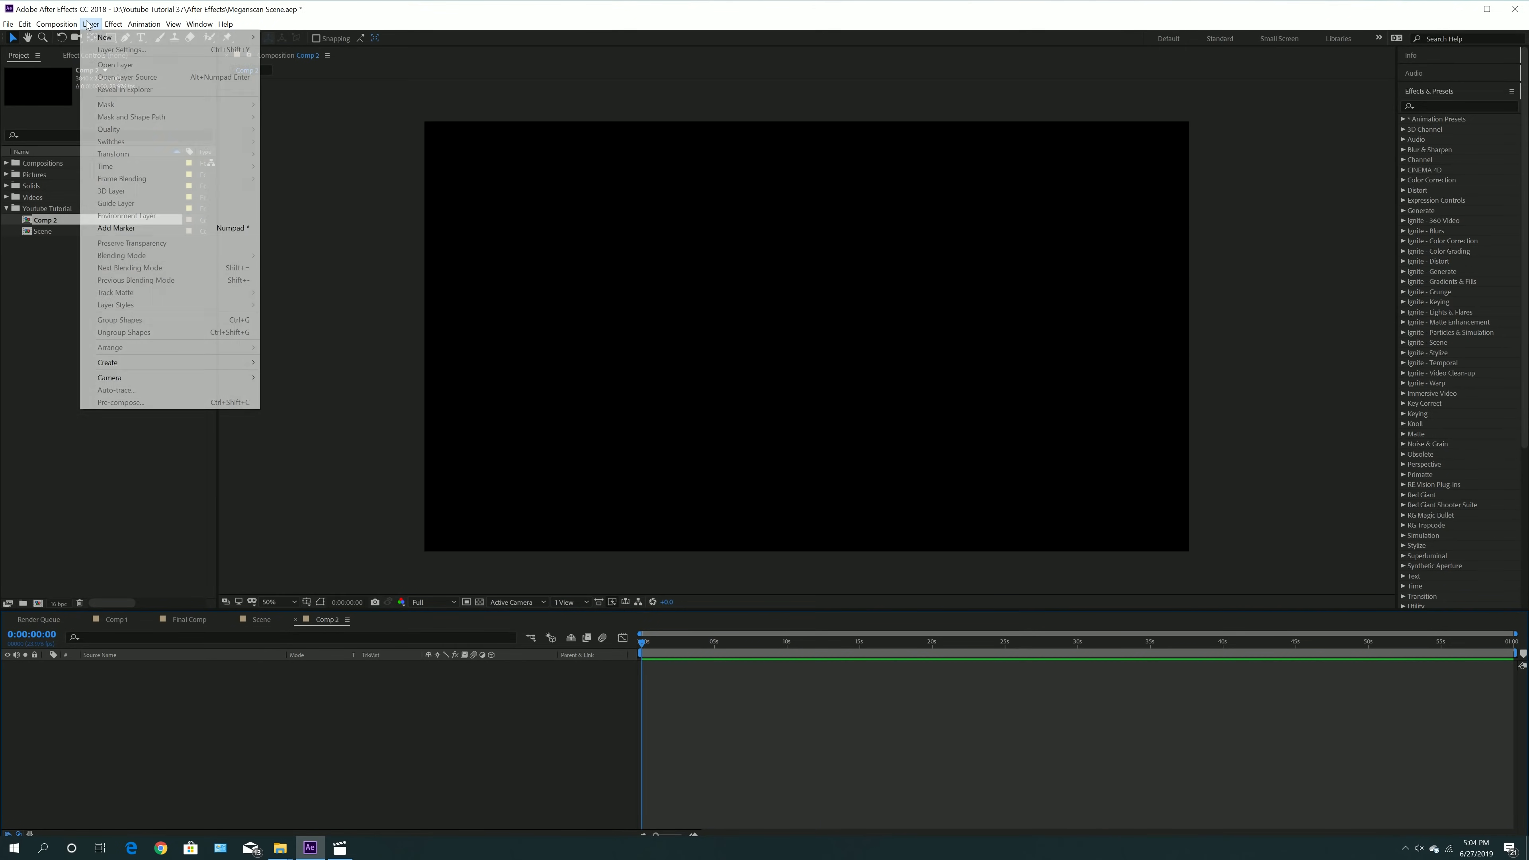
mouse_move(126, 37)
left_click(286, 51)
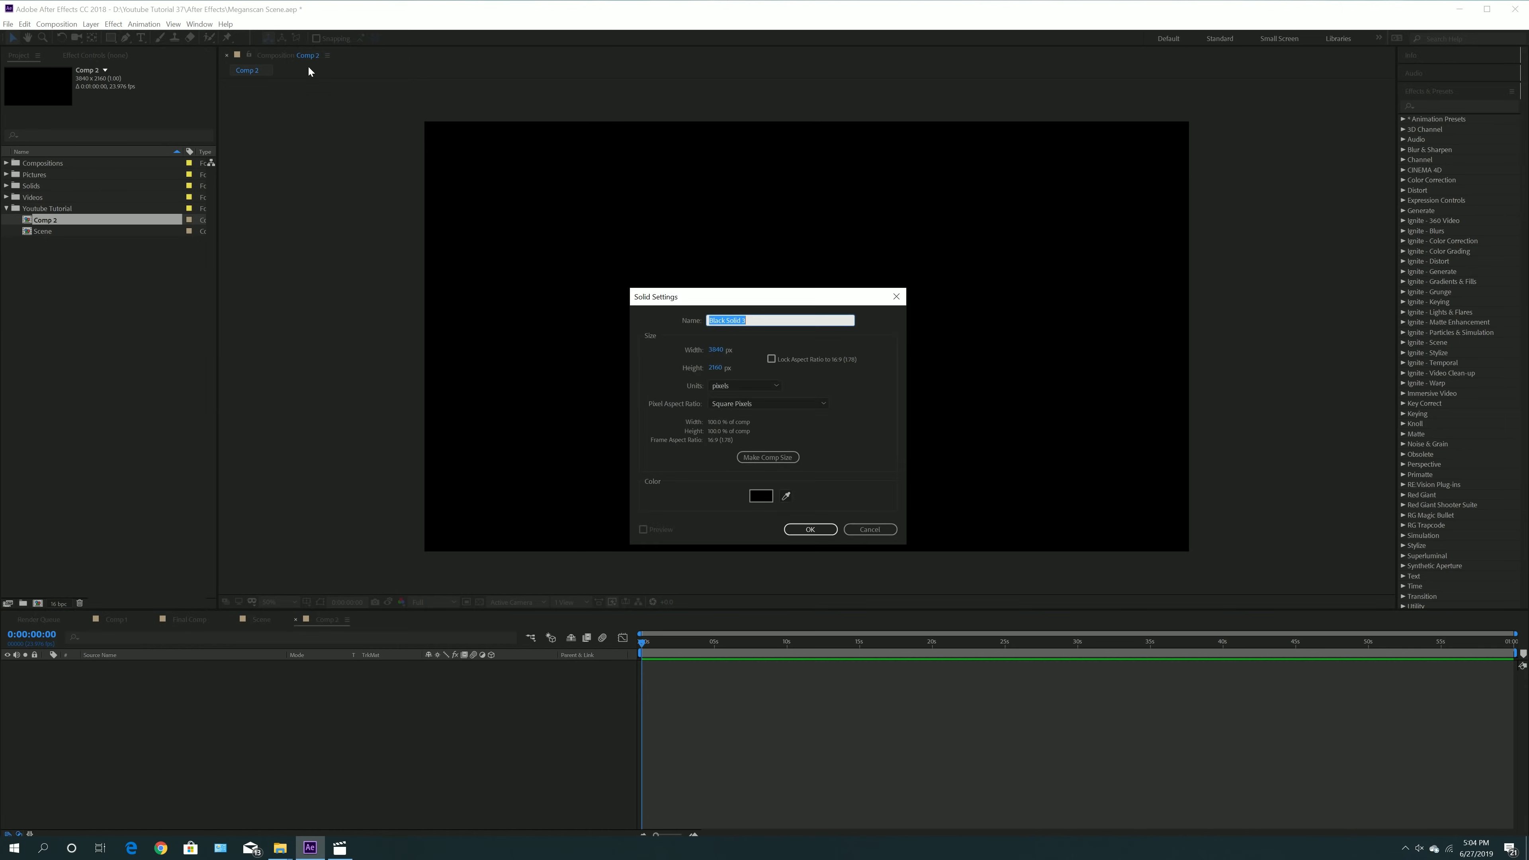
left_click(811, 529)
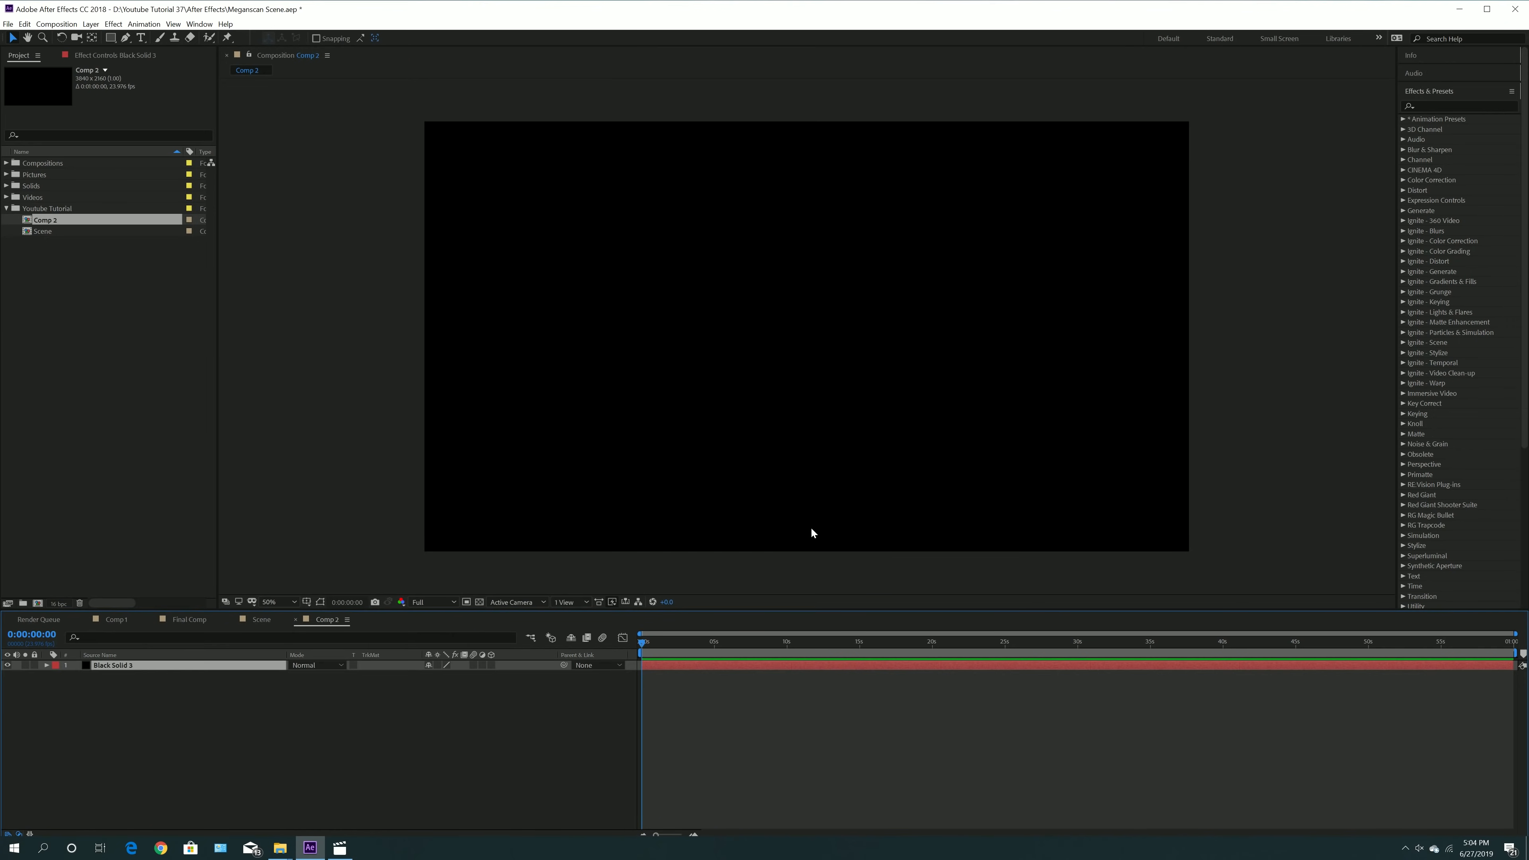
left_click(113, 25)
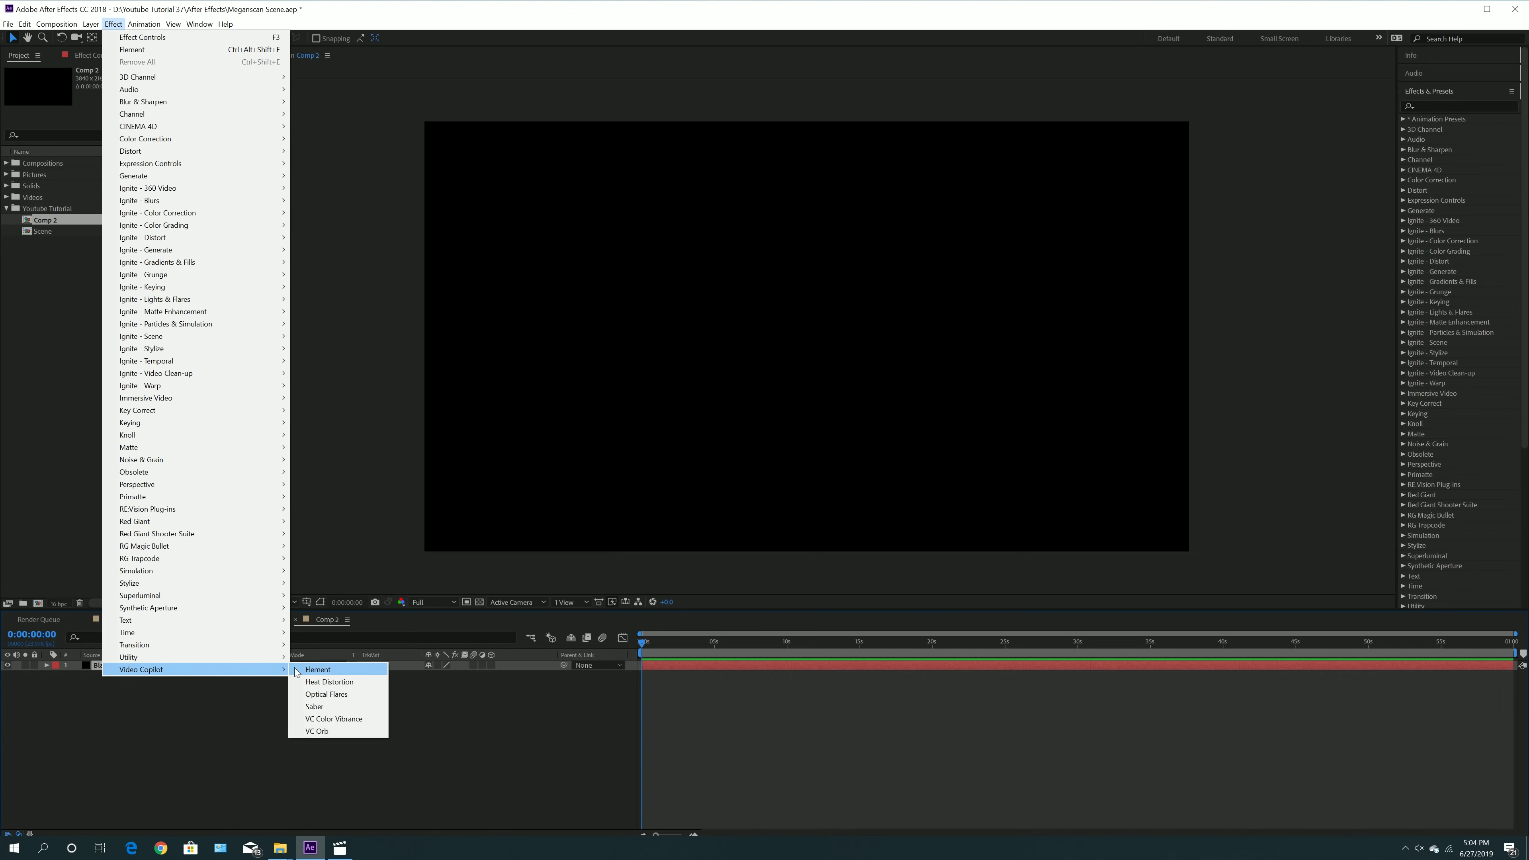
left_click(317, 669)
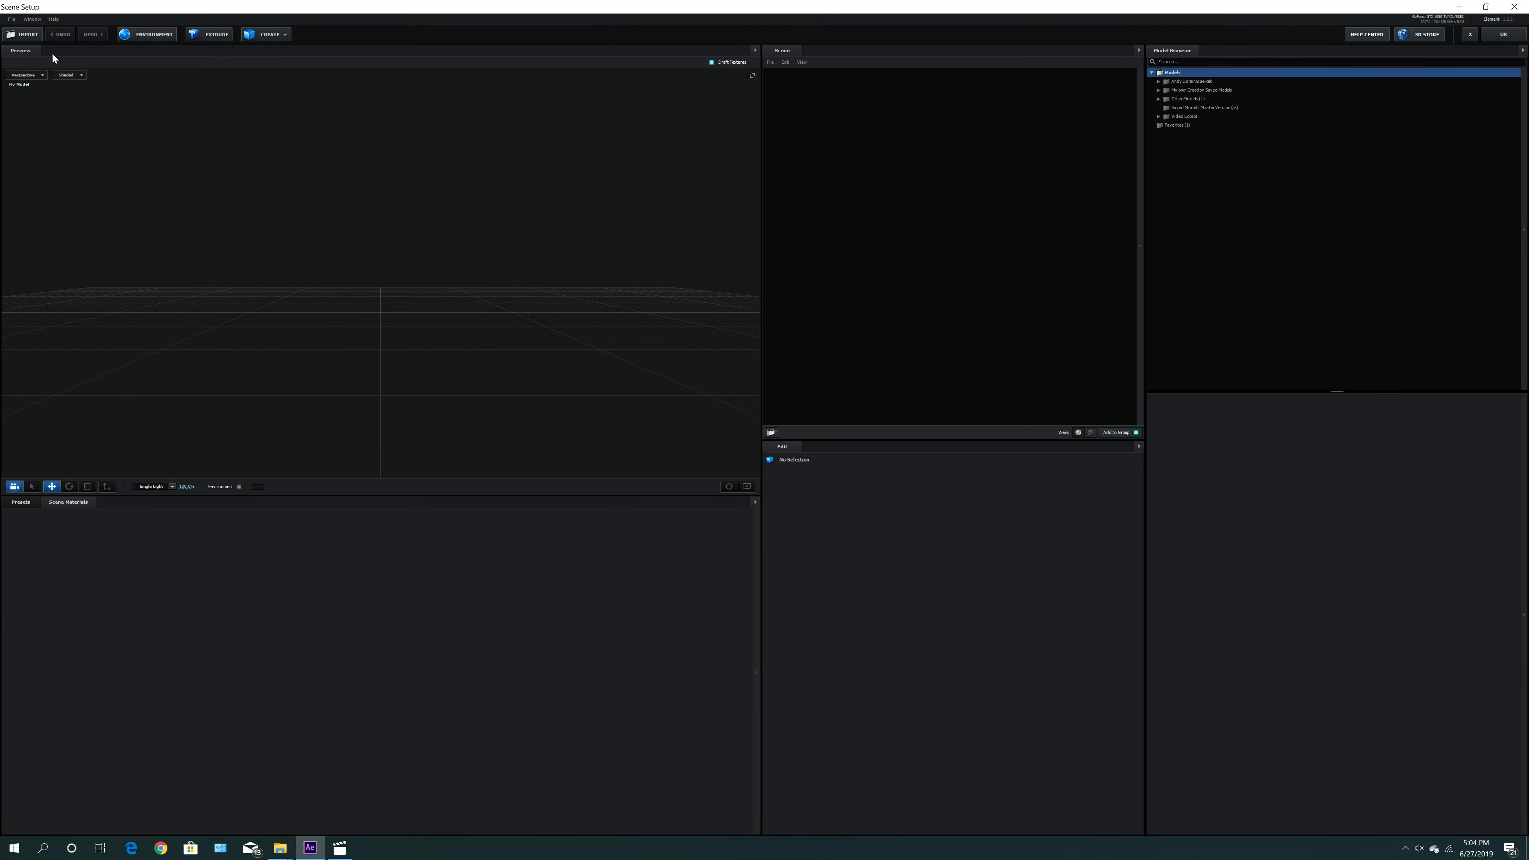
- Browse to the Base model in the OBJ folder of Youtube Tutorial 39 Folder, and cancel the 3D object import and scene setup
left_click(27, 35)
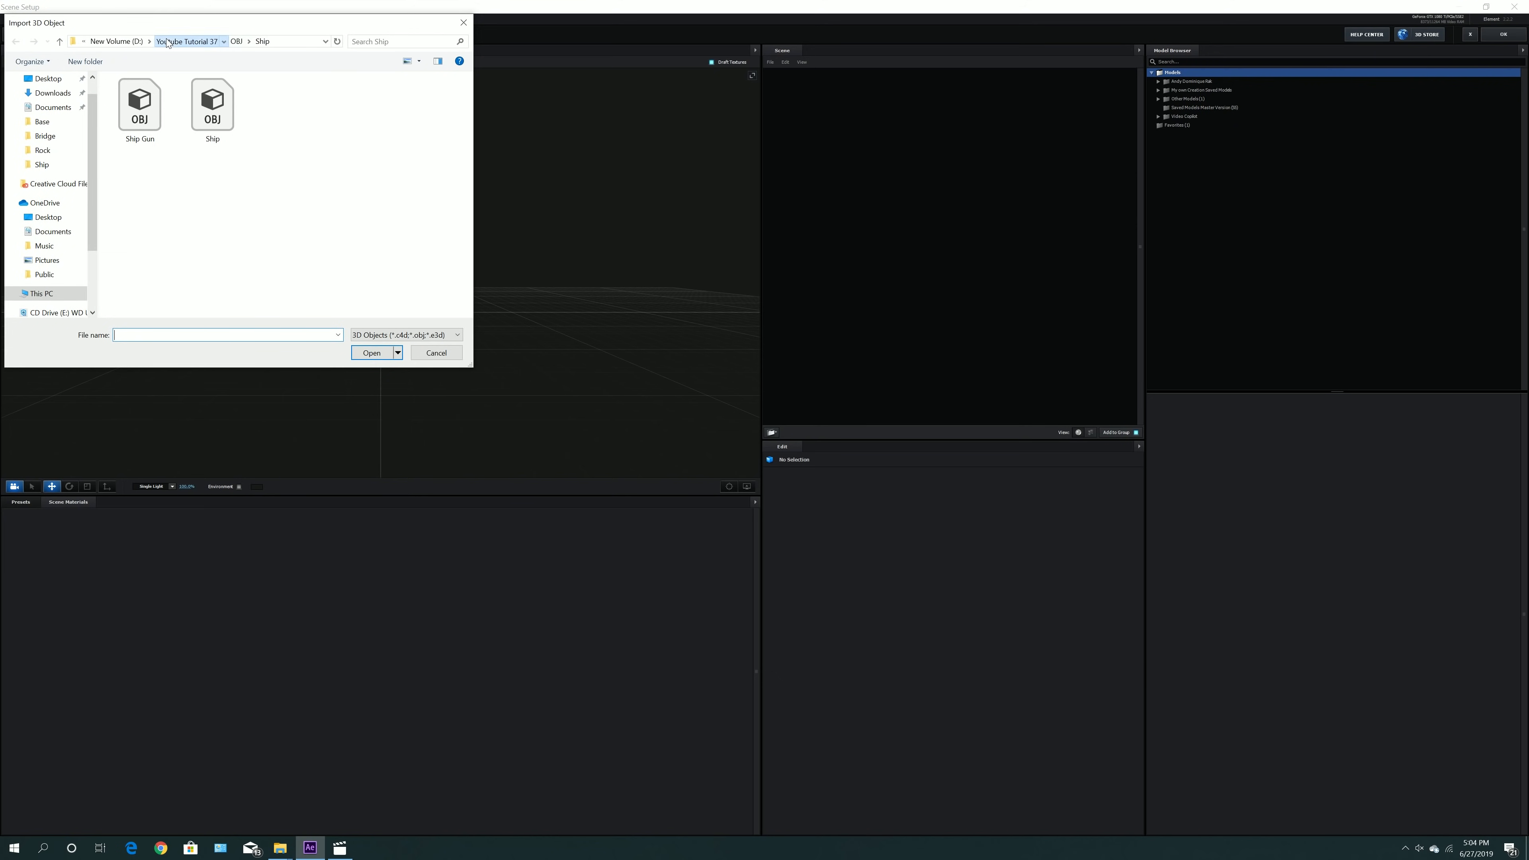
left_click(221, 41)
left_click(429, 223)
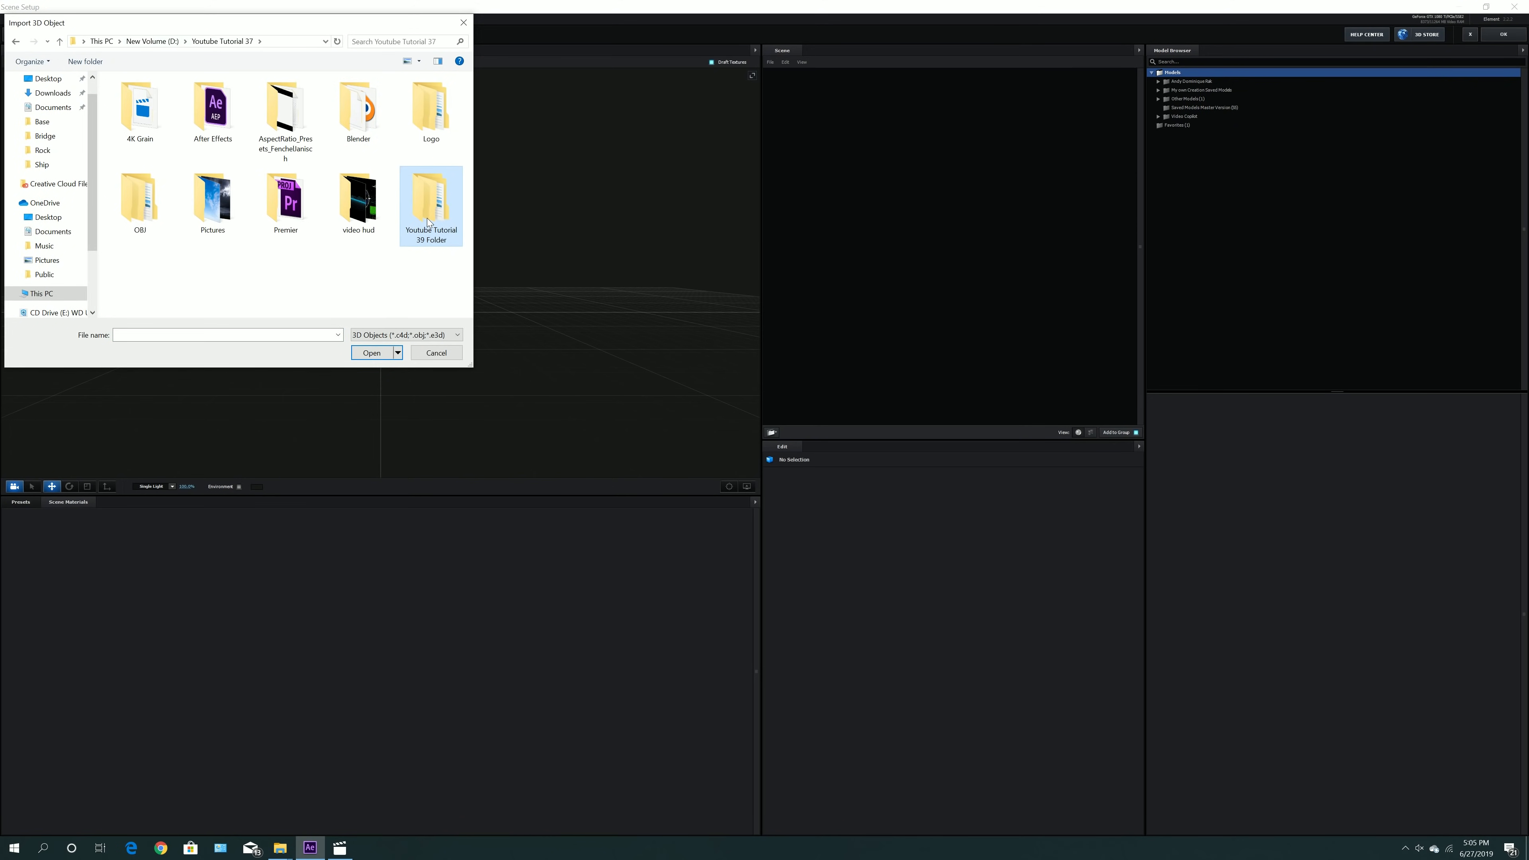
double_click(429, 223)
double_click(161, 100)
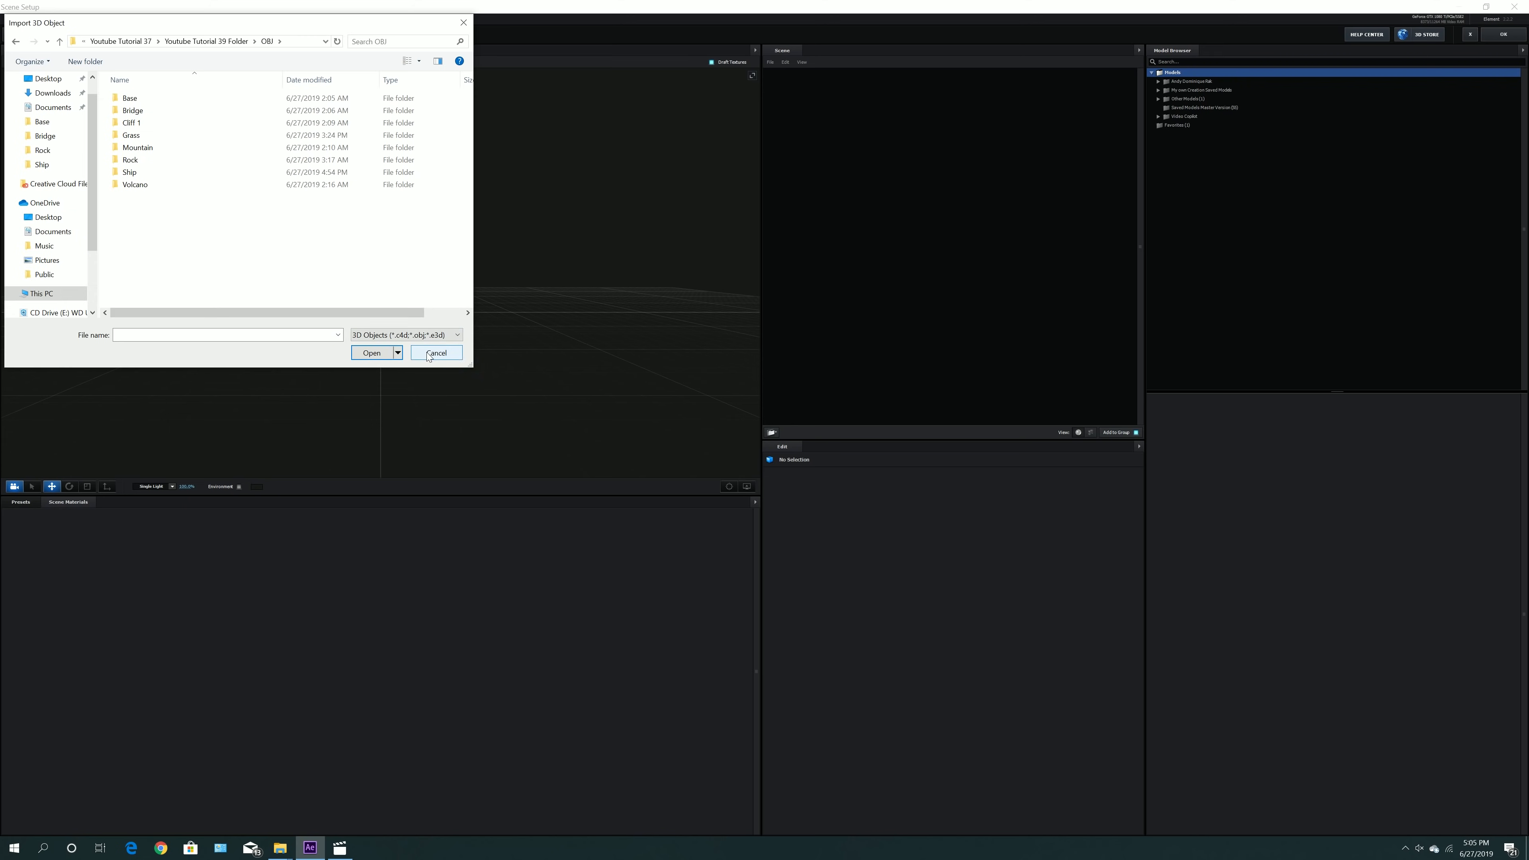
double_click(138, 100)
left_click(134, 111)
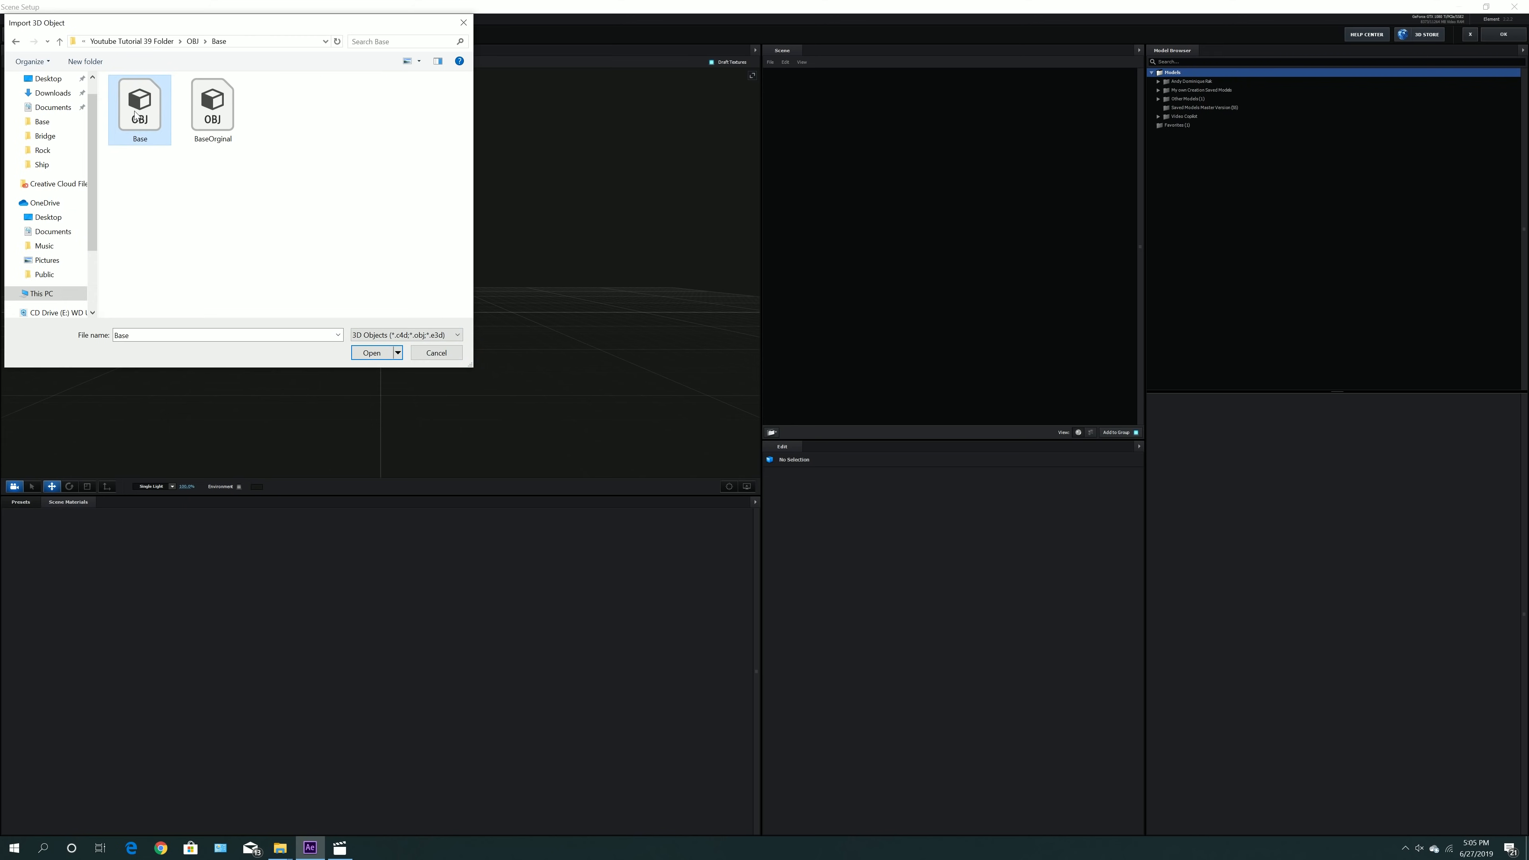
left_click(436, 353)
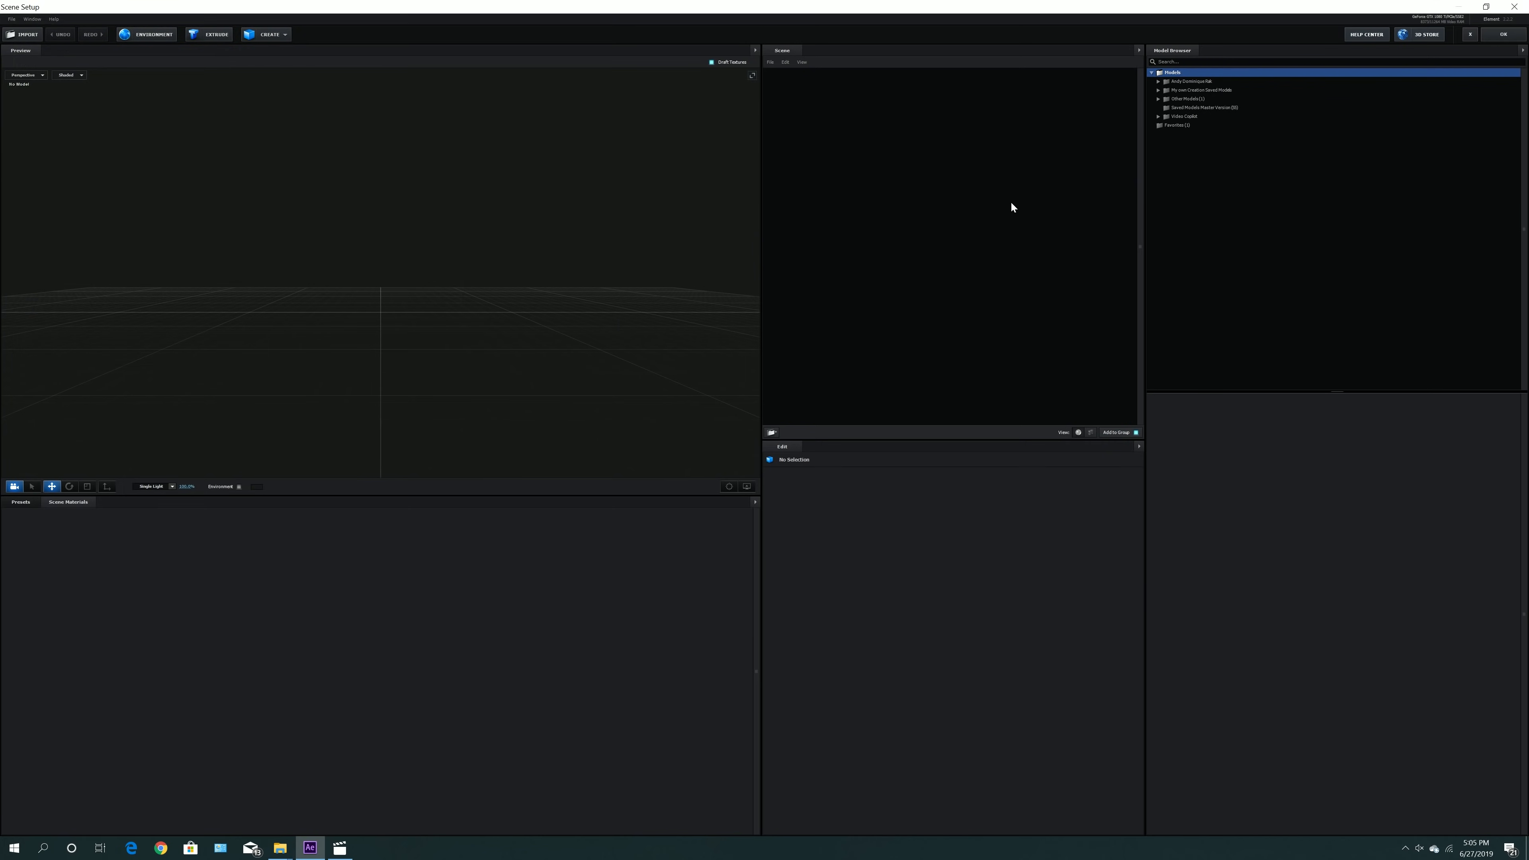
left_click(1470, 34)
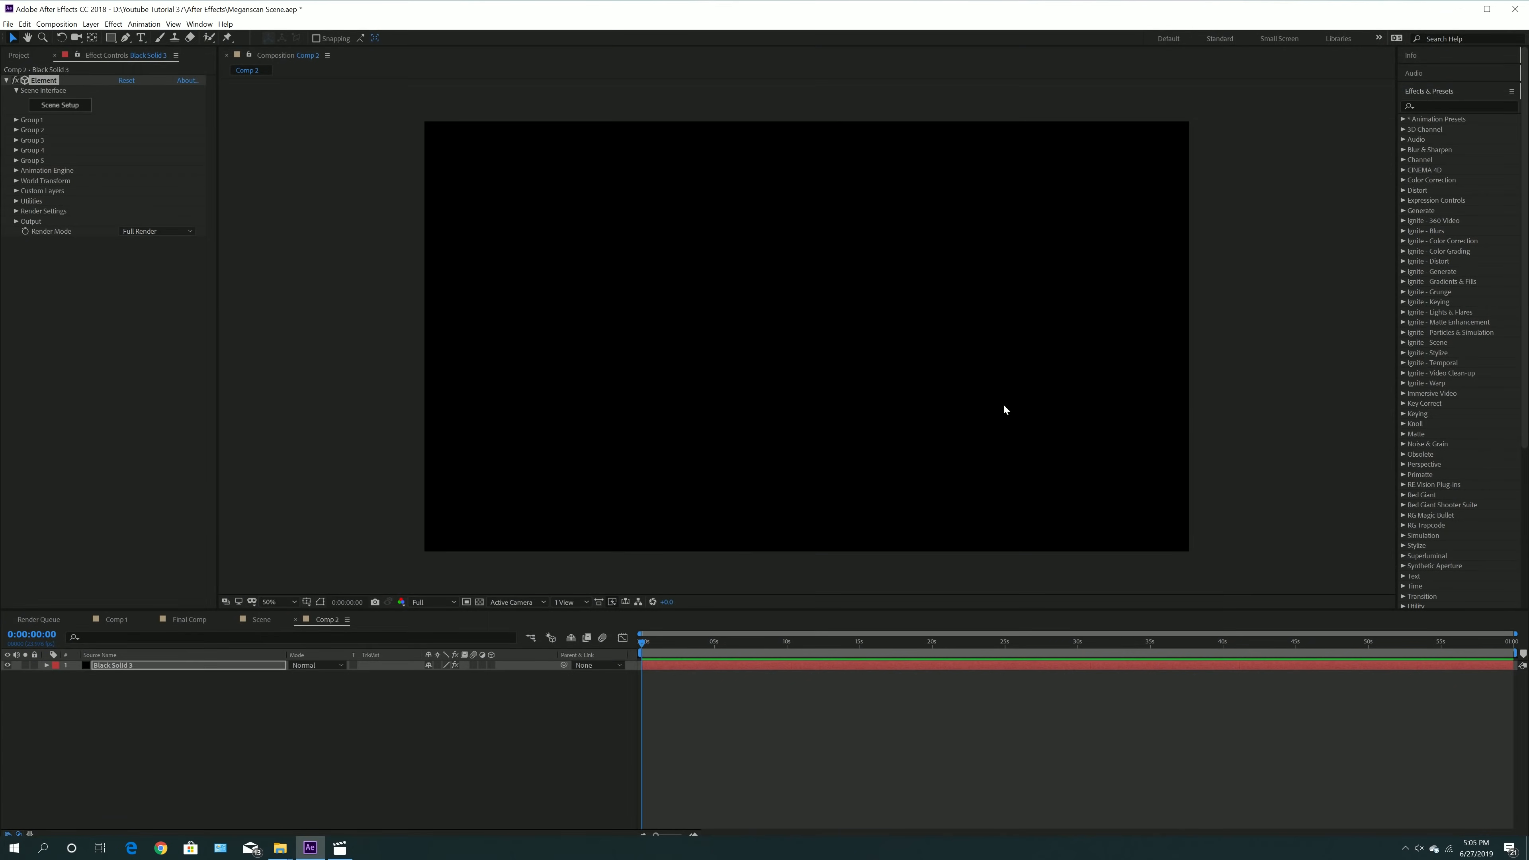
- Delete the Element effect from the black solid layer
left_click(87, 160)
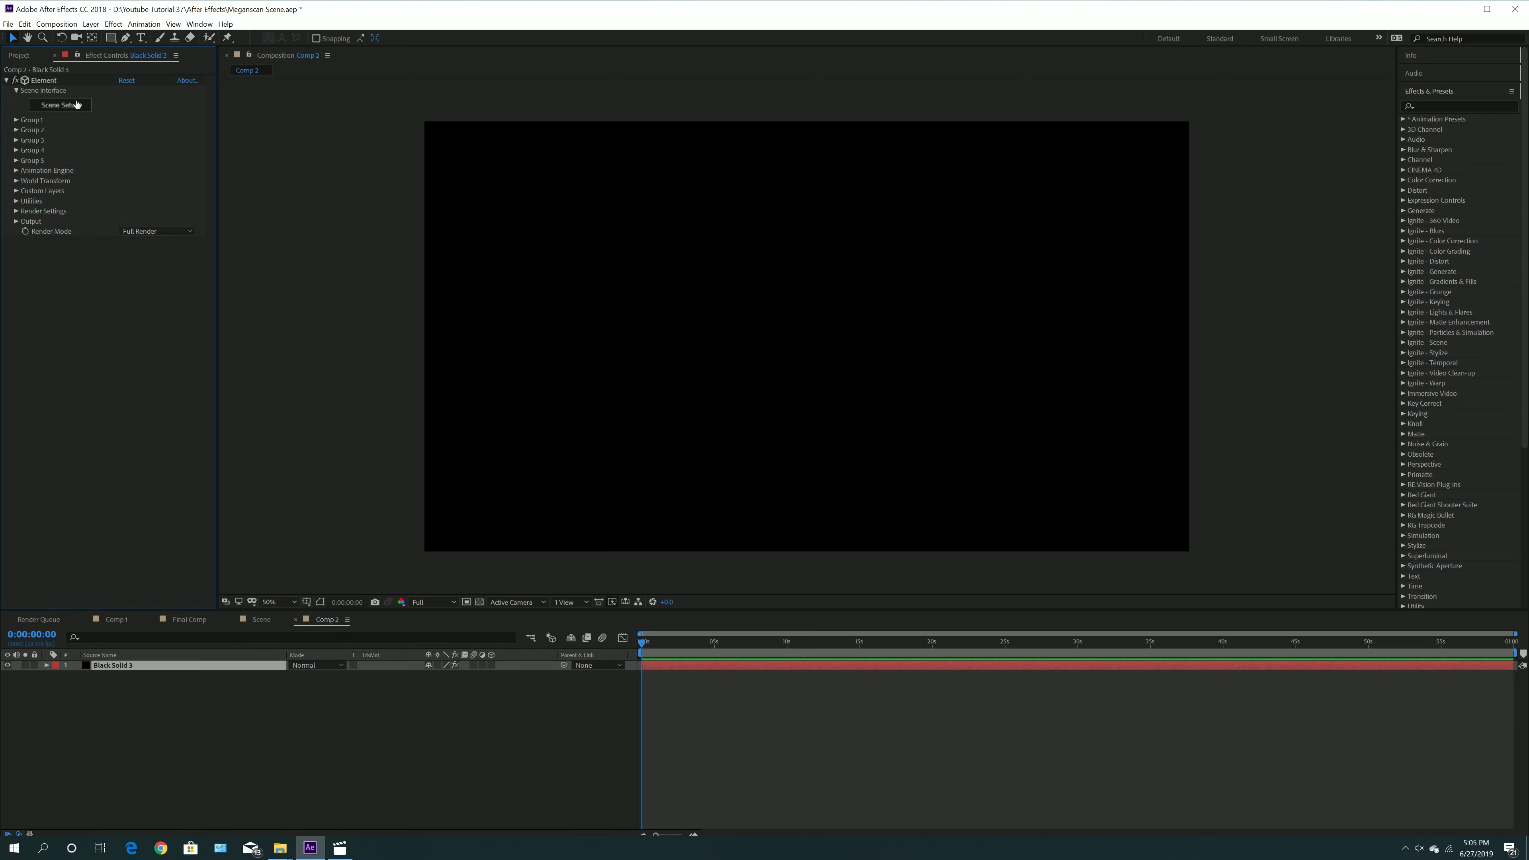
left_click(53, 82)
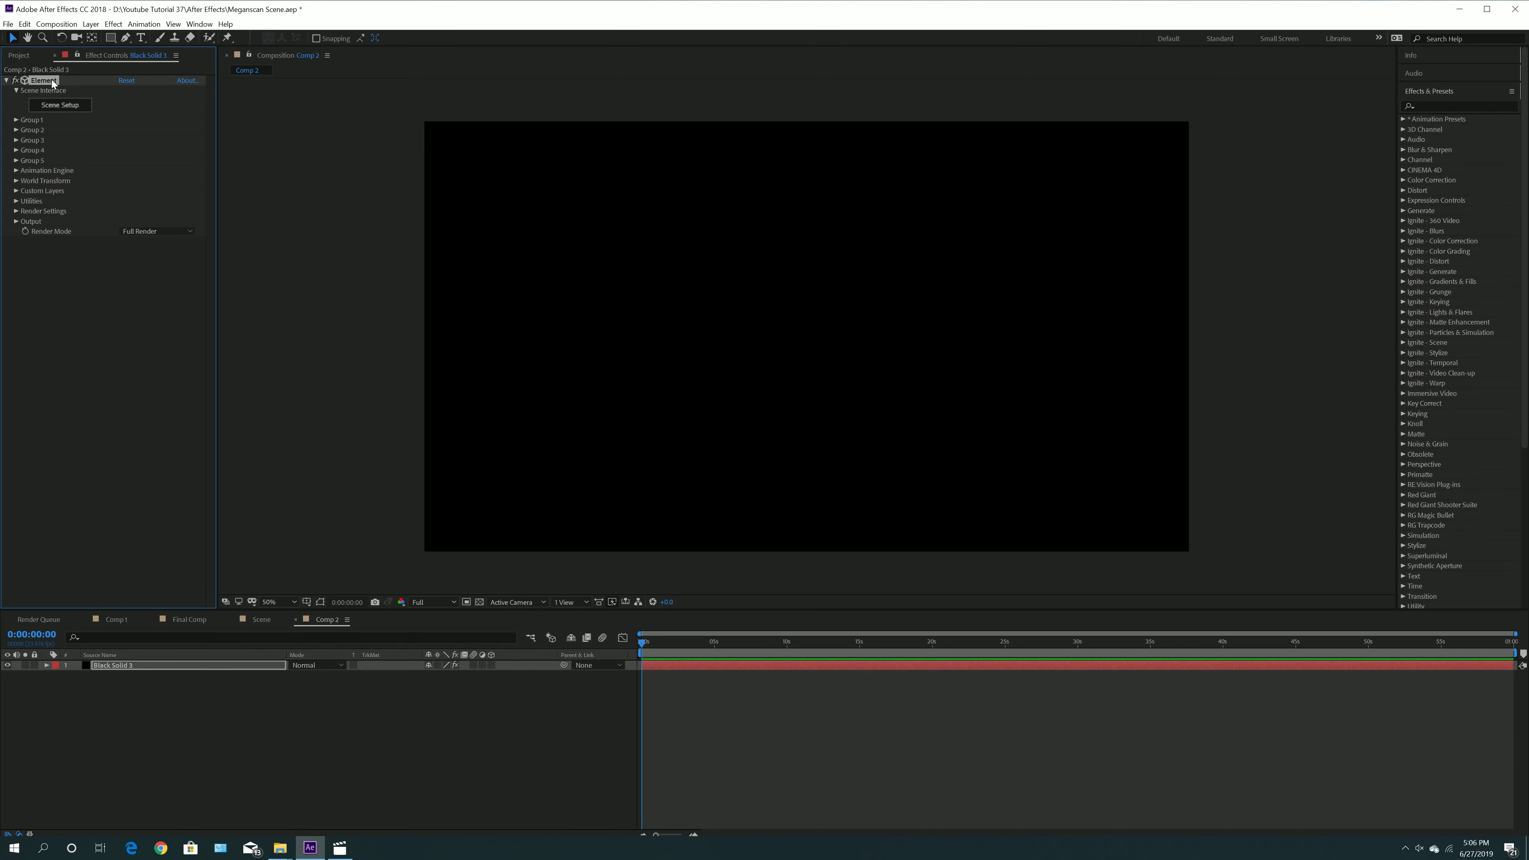
left_click(24, 25)
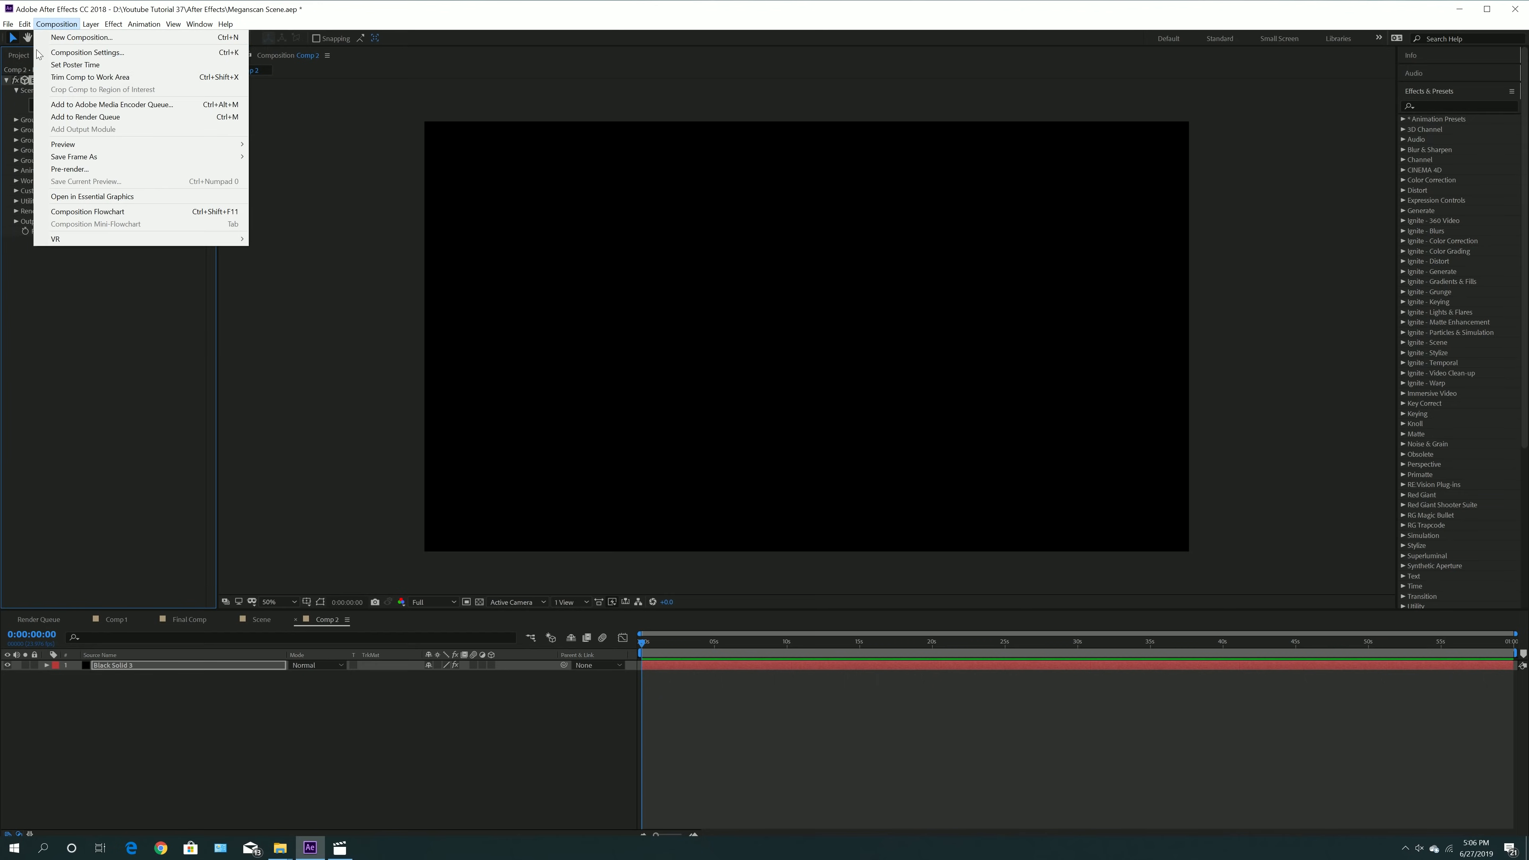
left_click(55, 150)
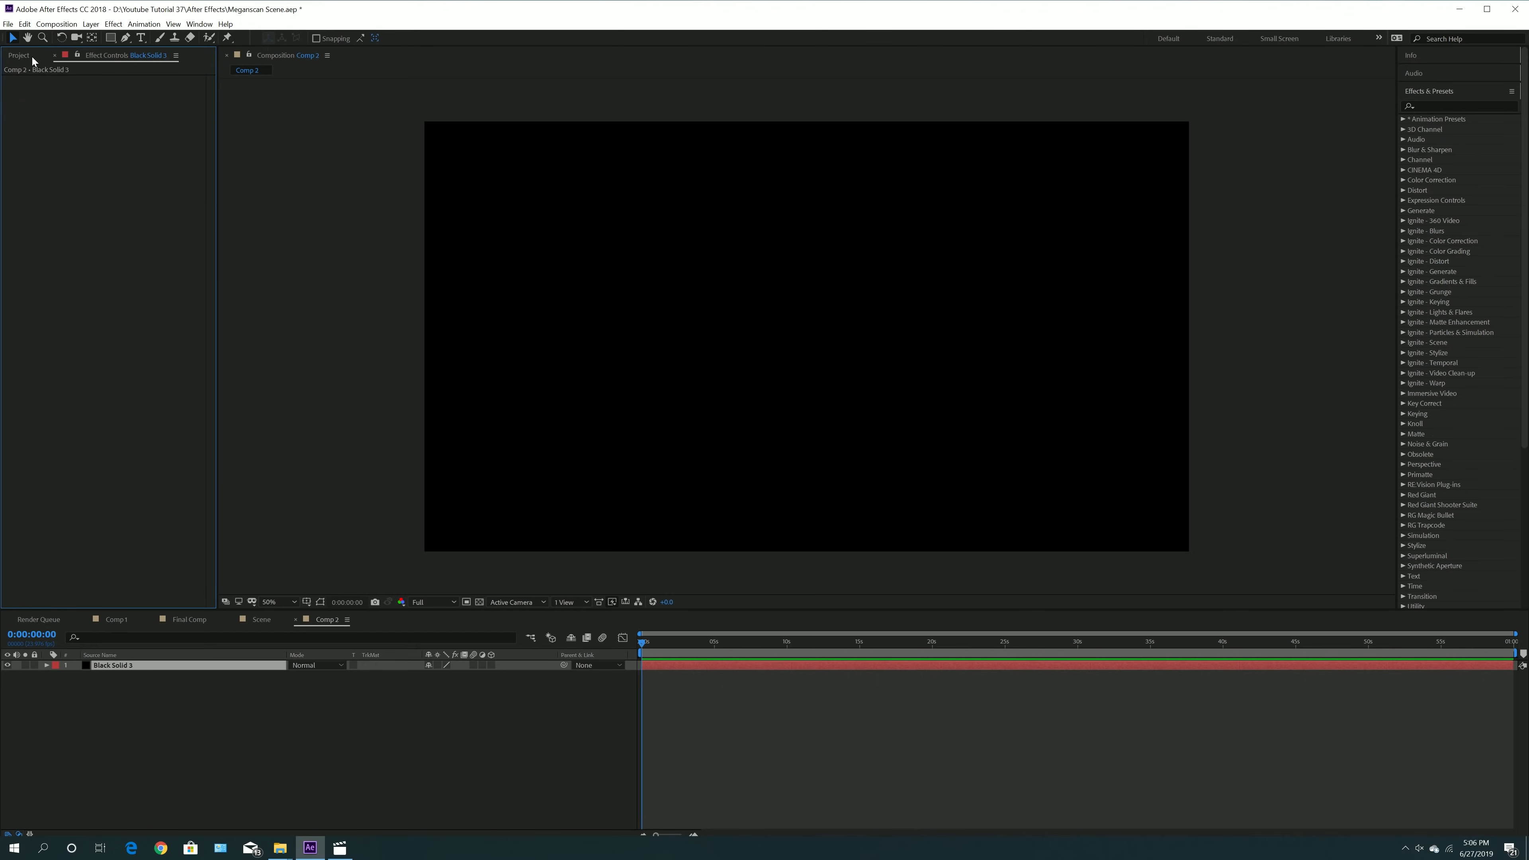
- Delete the Comp 2 composition from the project and confirm the deletion
left_click(18, 55)
left_click(44, 220)
left_click(56, 25)
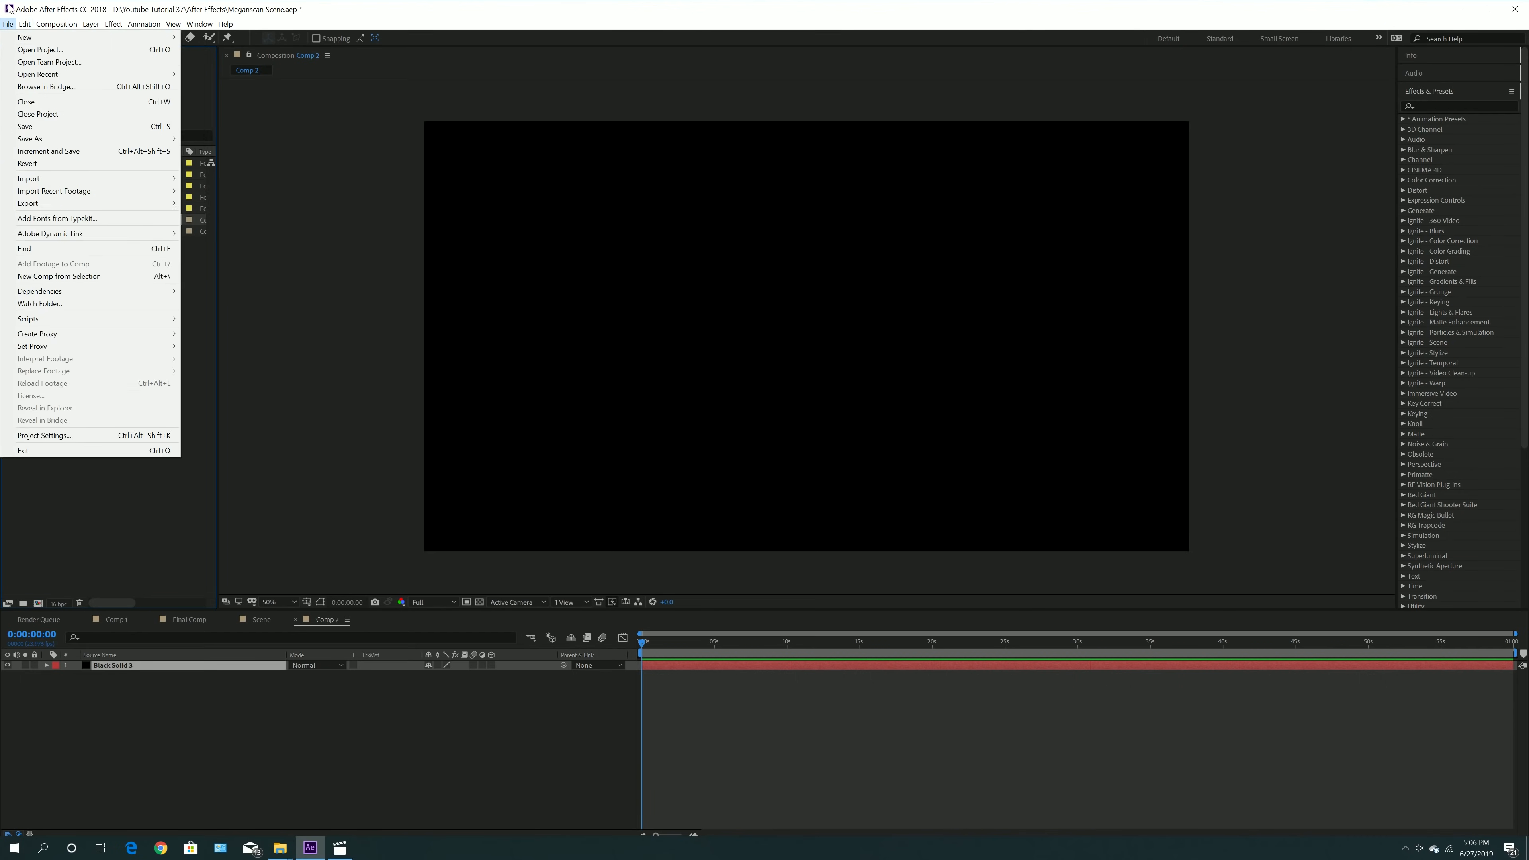
mouse_move(25, 25)
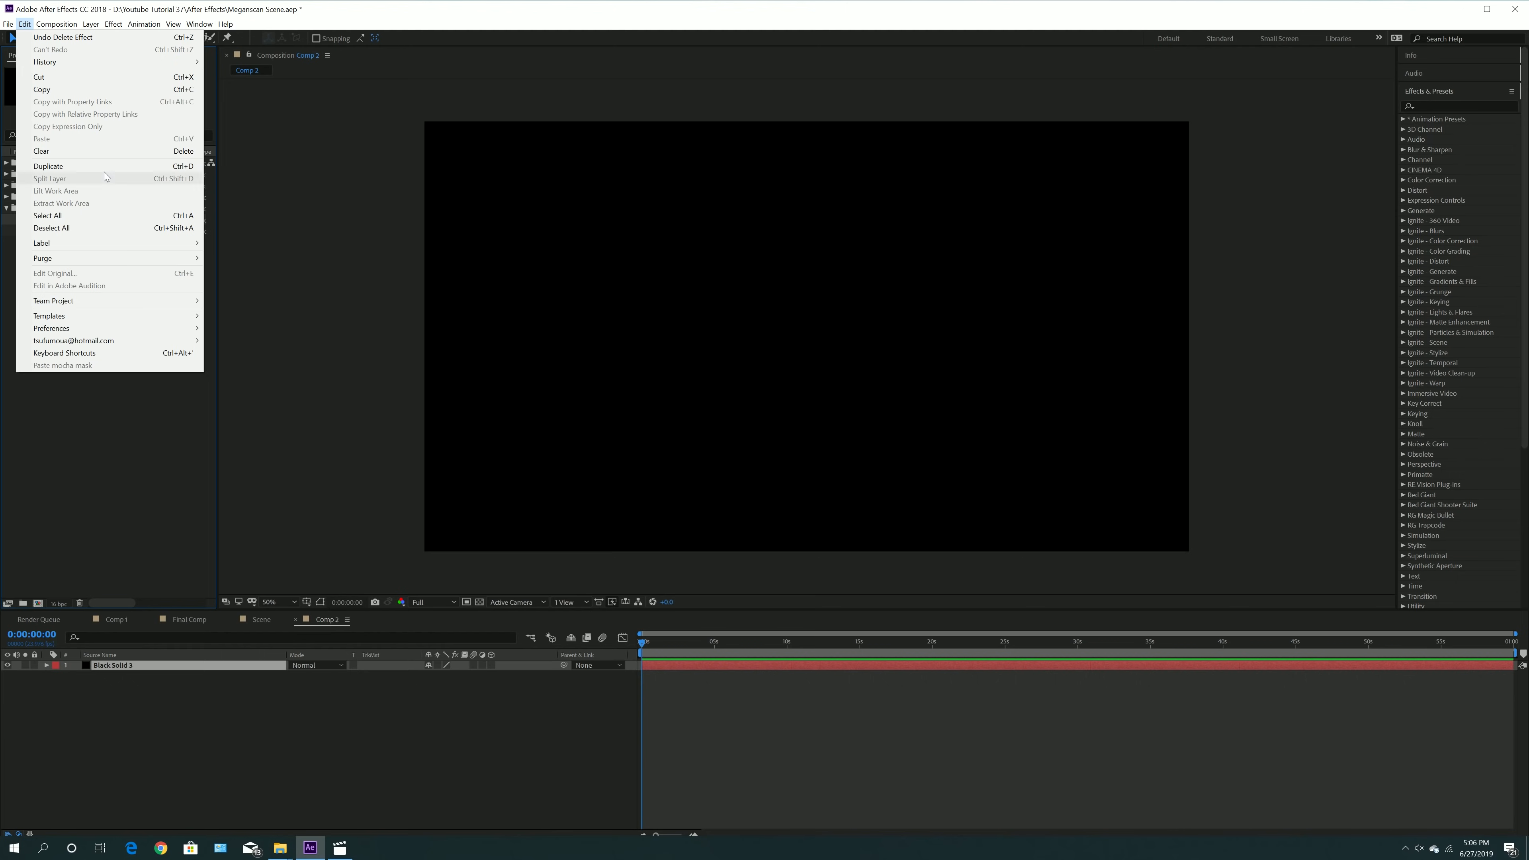
left_click(112, 151)
left_click(786, 443)
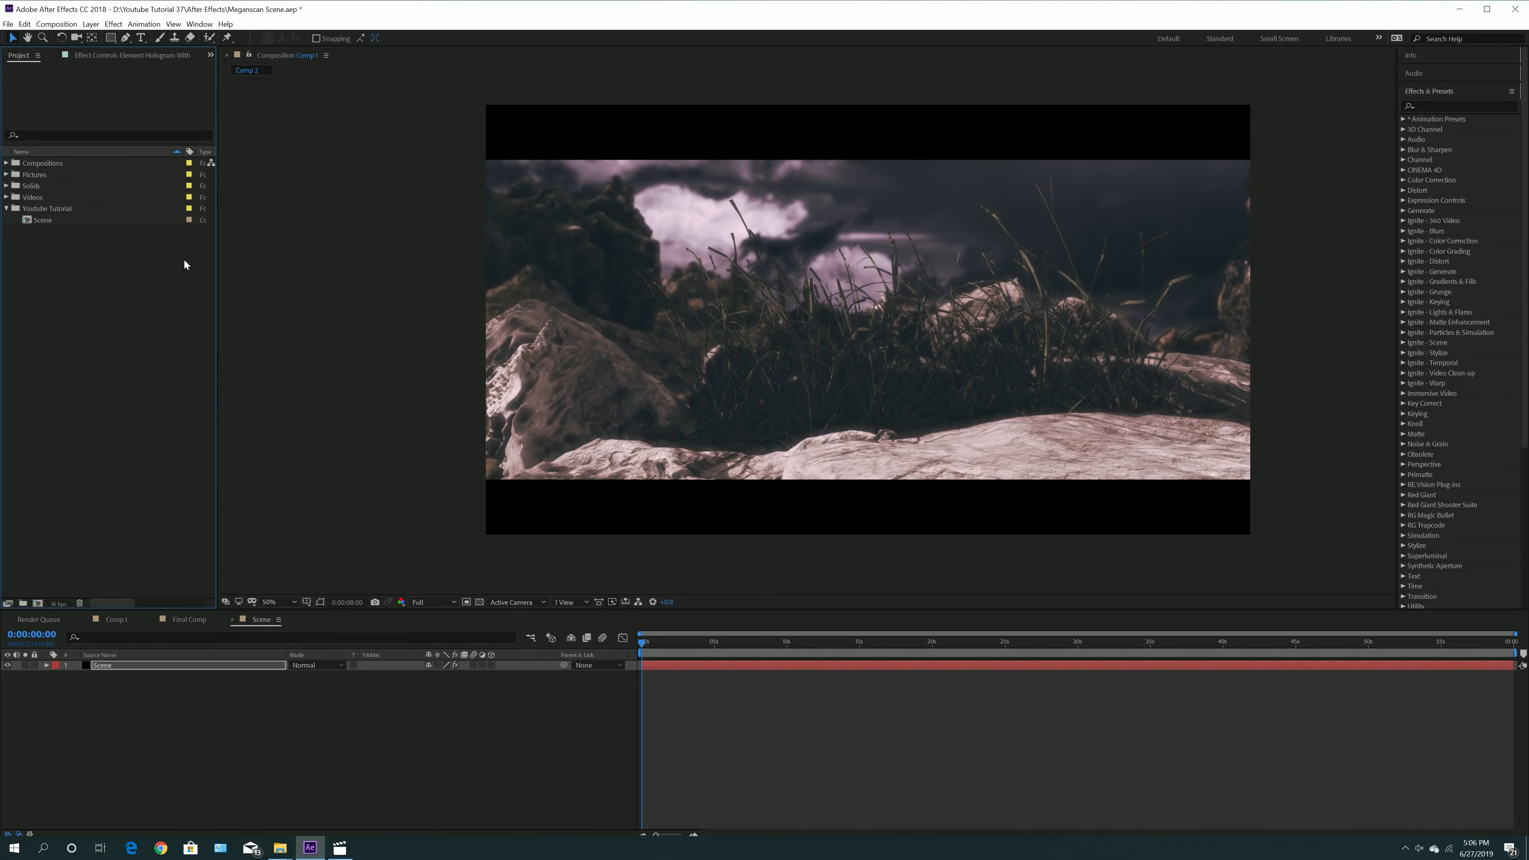
- Open the Scene composition and launch the Element Scene Setup for its Scene layer
left_click(68, 222)
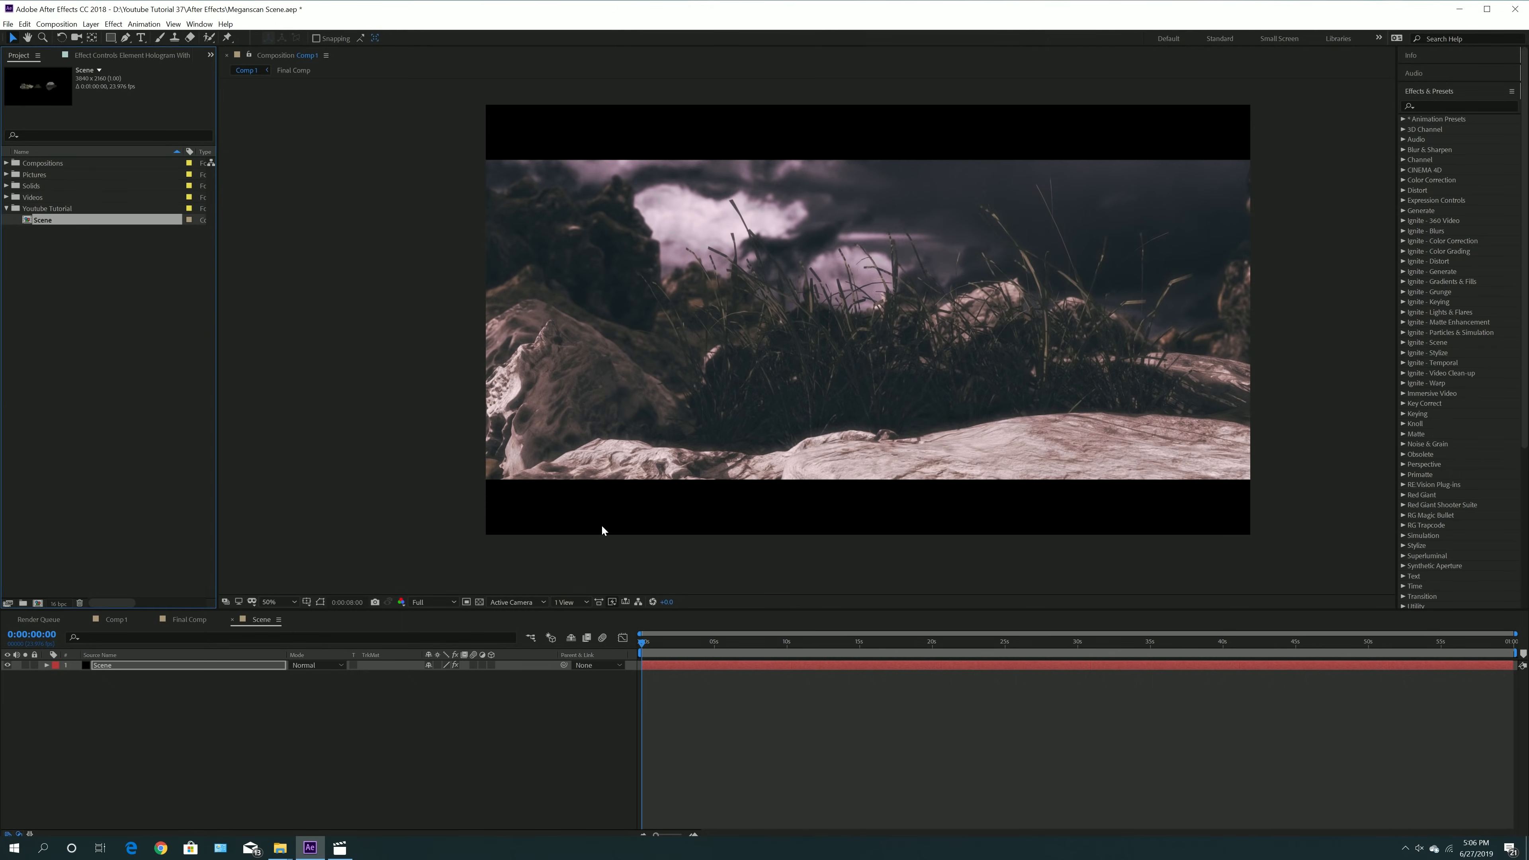
left_click(260, 620)
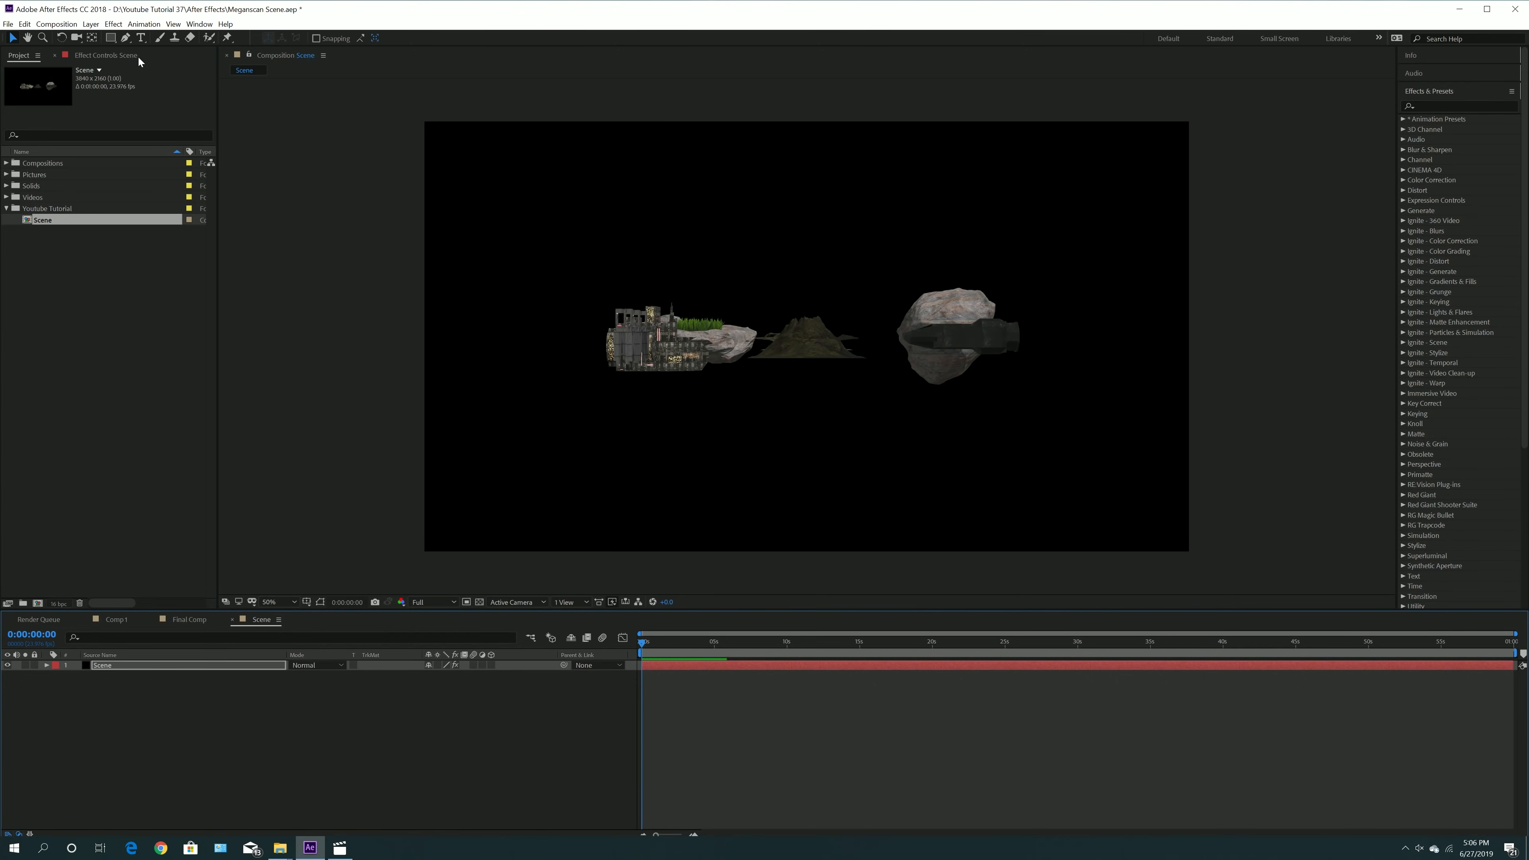
left_click(108, 55)
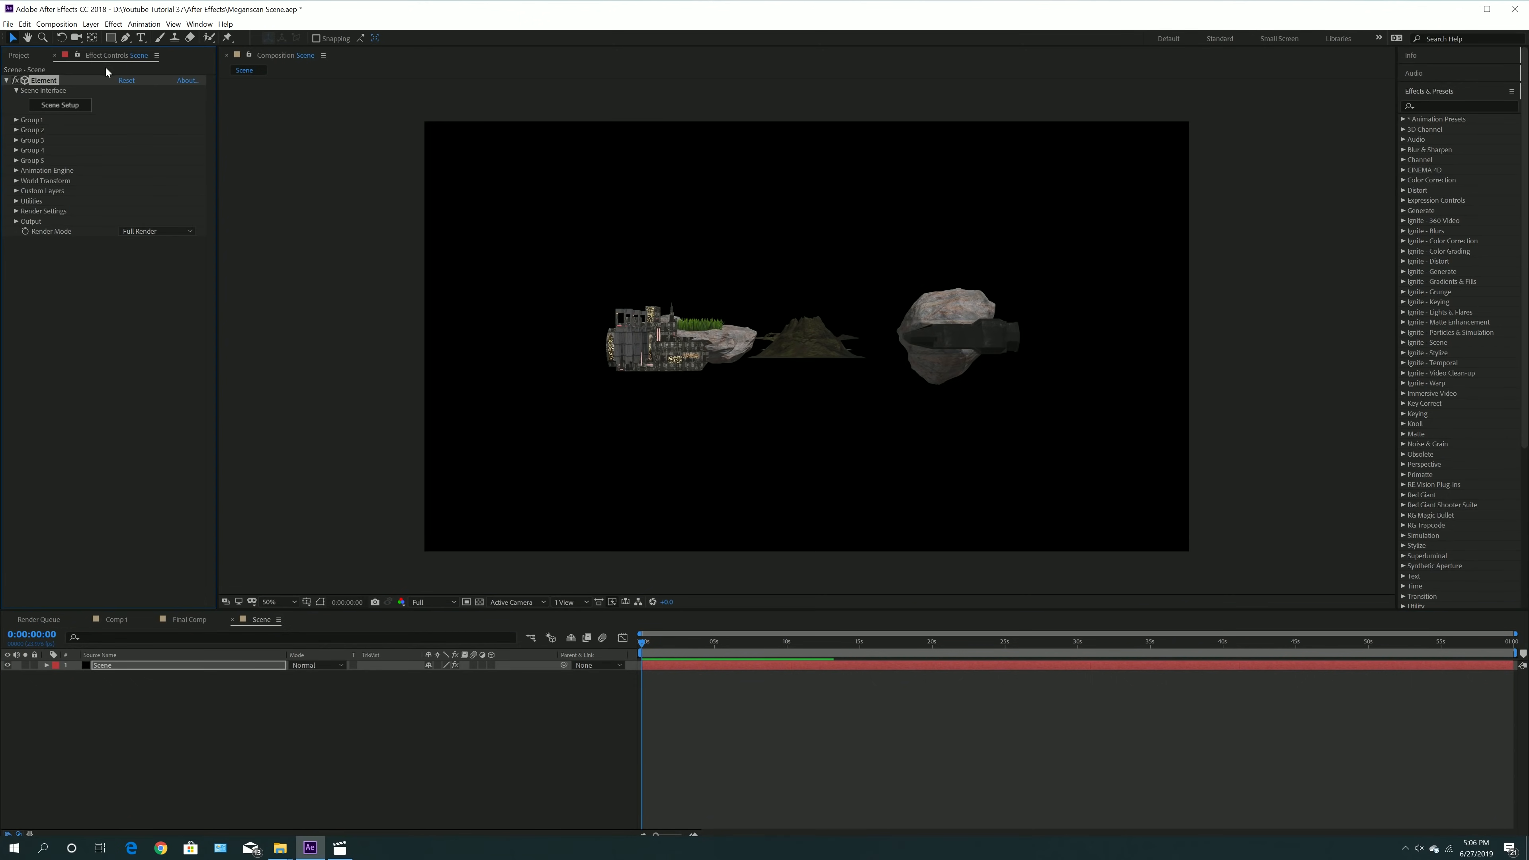
left_click(60, 106)
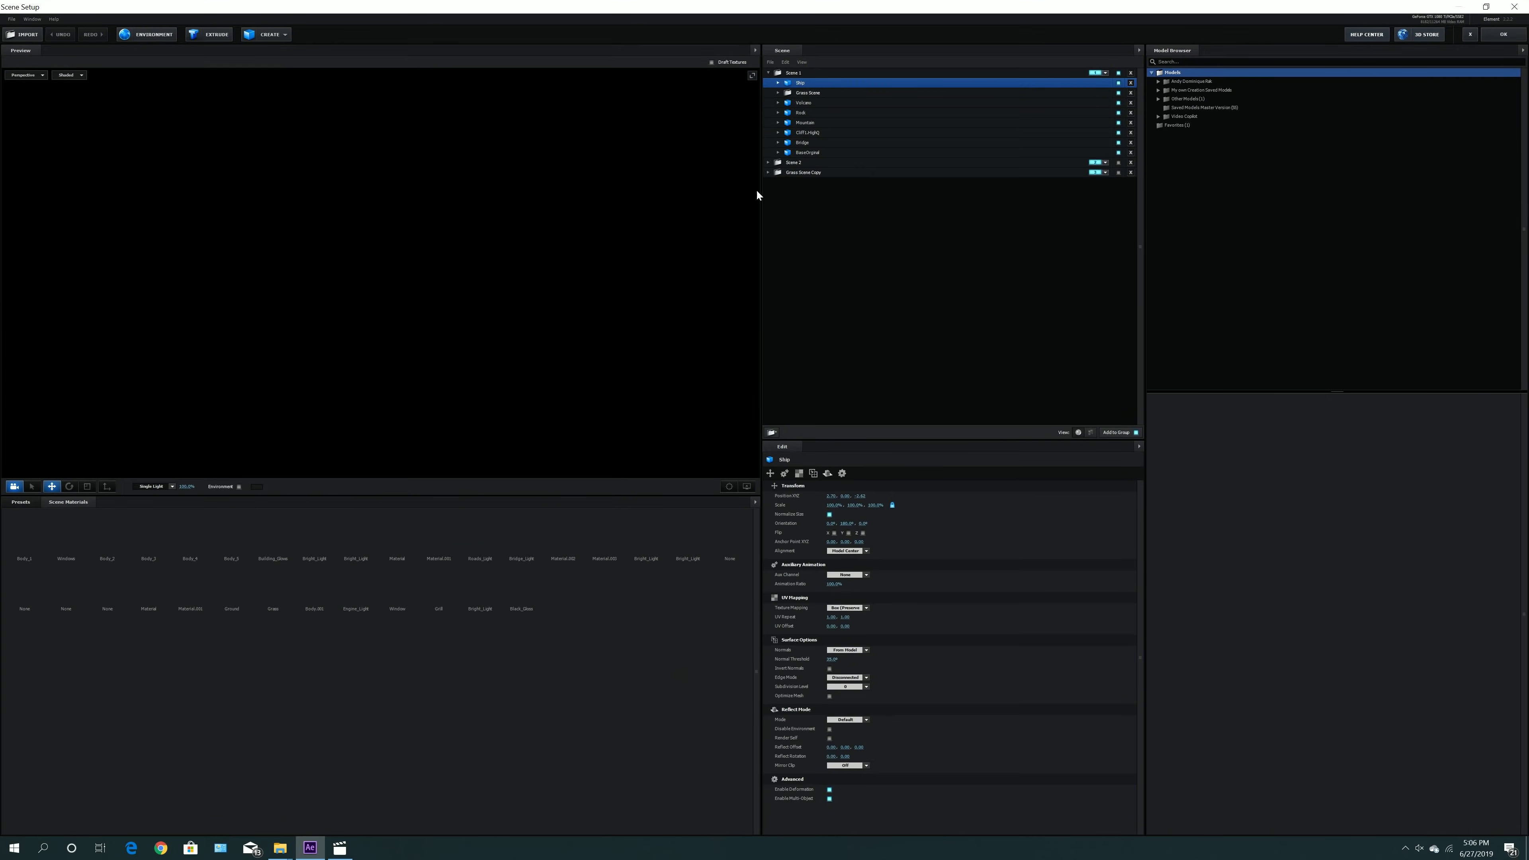
scroll(509, 279, "up", 5)
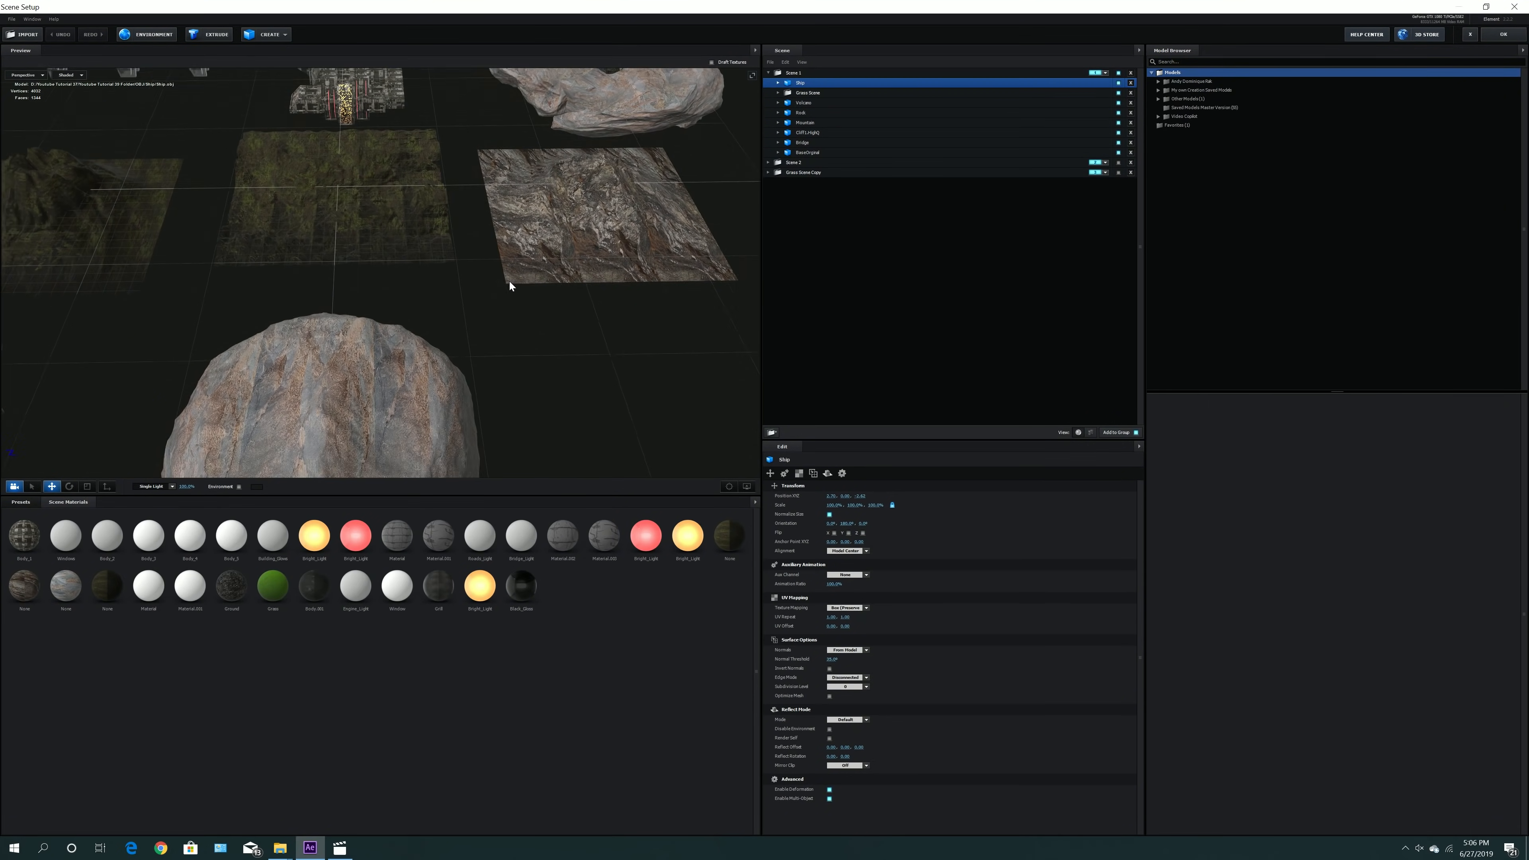
scroll(510, 283, "down", 5)
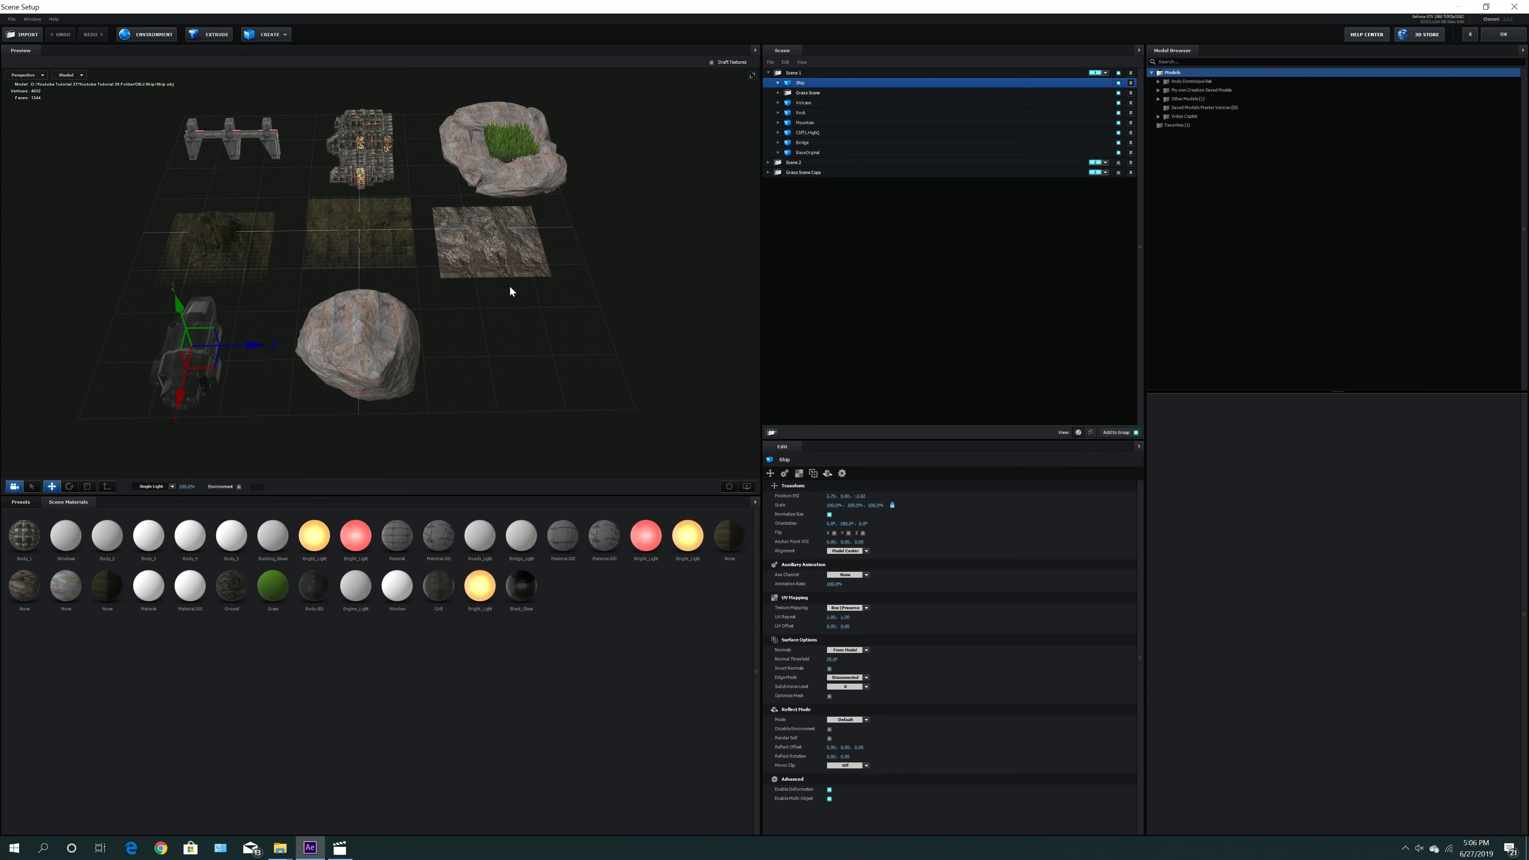
left_click_drag(510, 292, 508, 278)
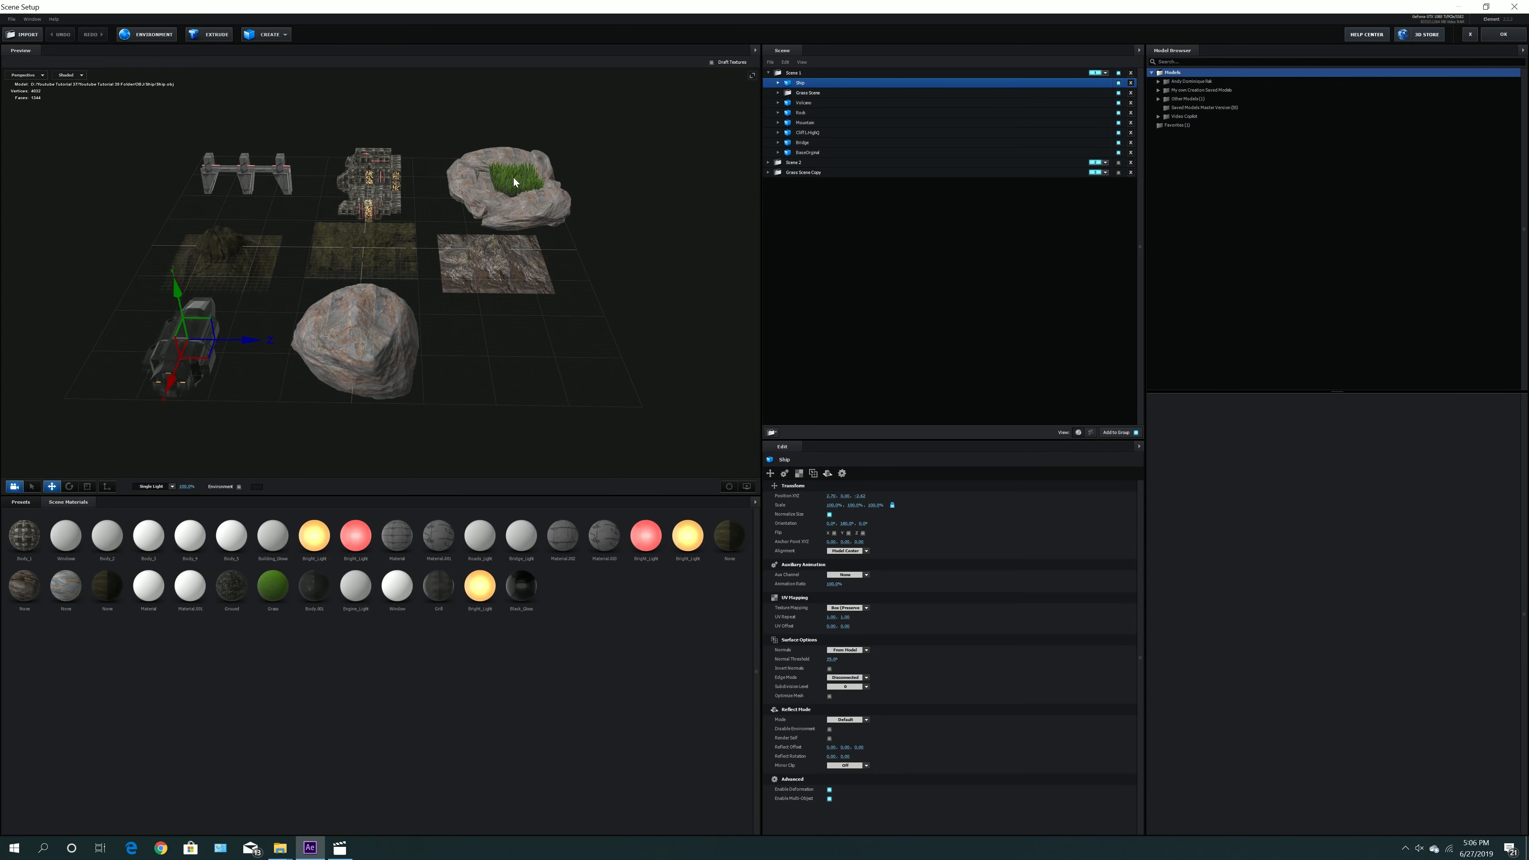
- Look through the Starter_Pack_Physical models in the Video Copilot model library
left_click(1157, 117)
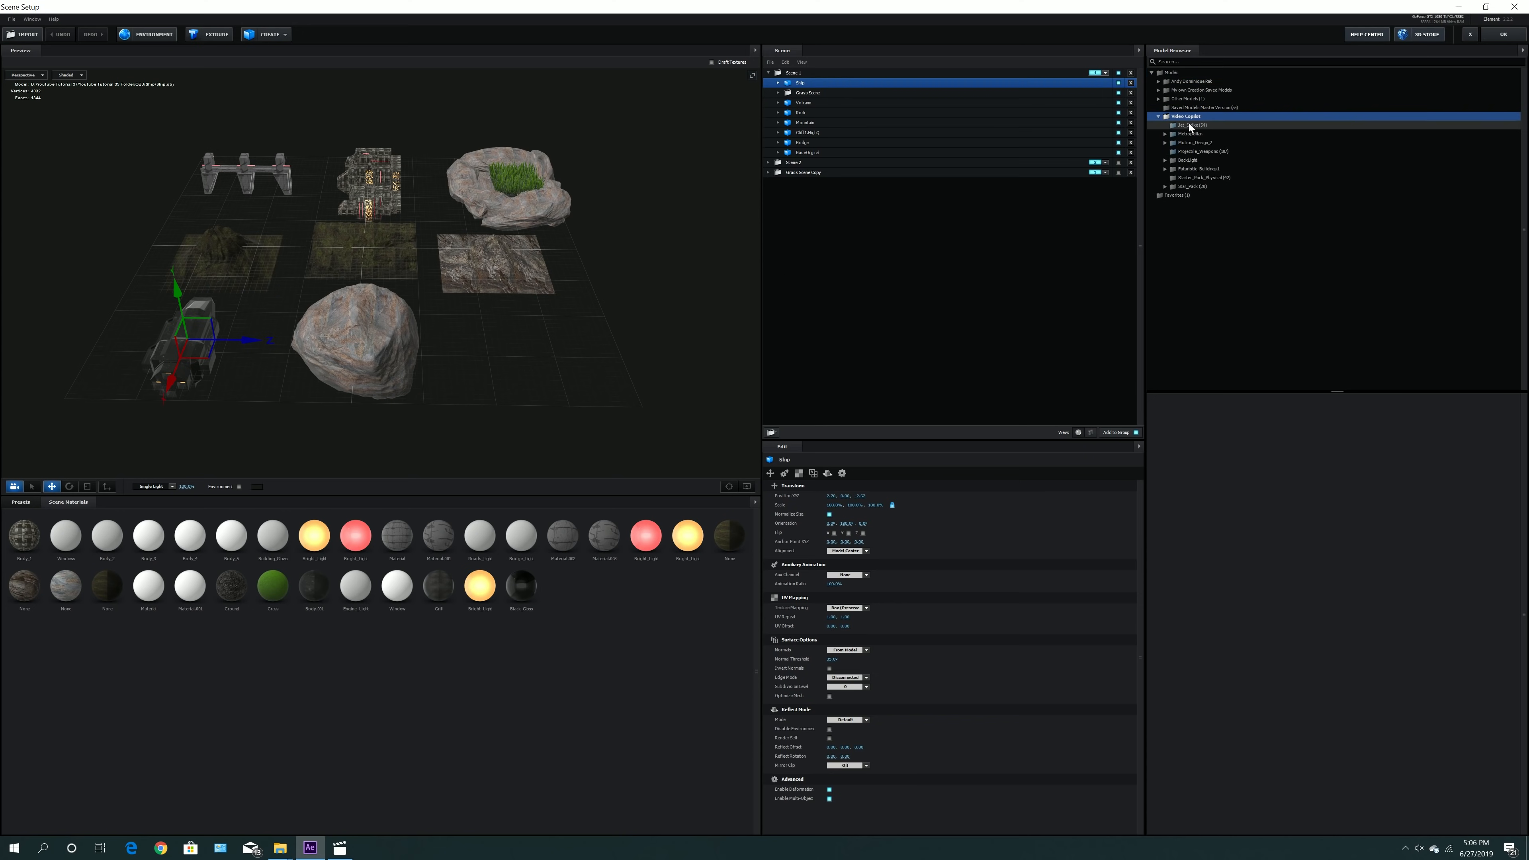
left_click(1197, 178)
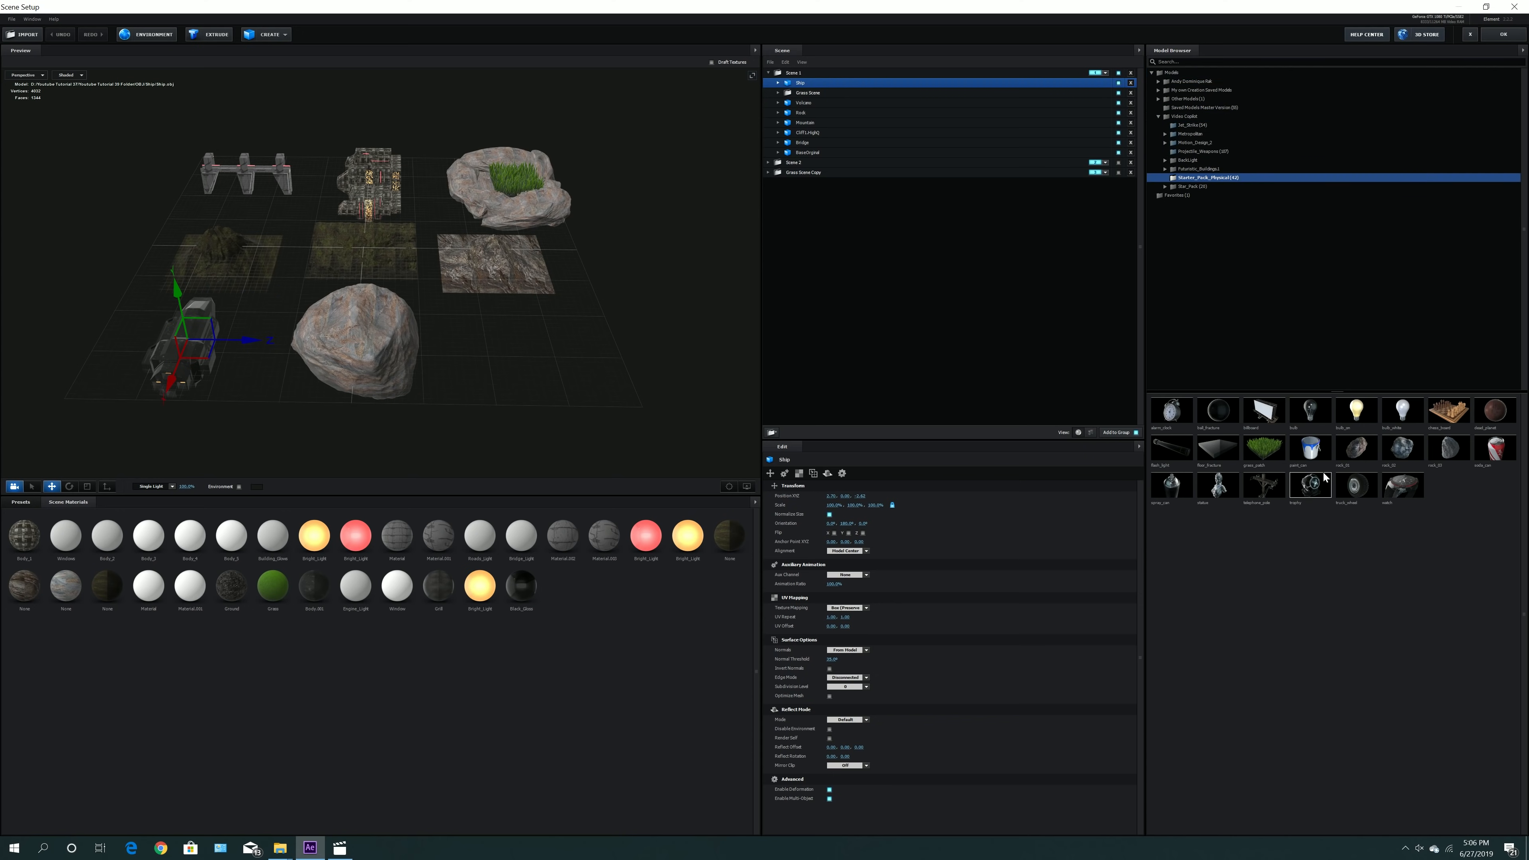
left_click(1158, 115)
left_click(1159, 117)
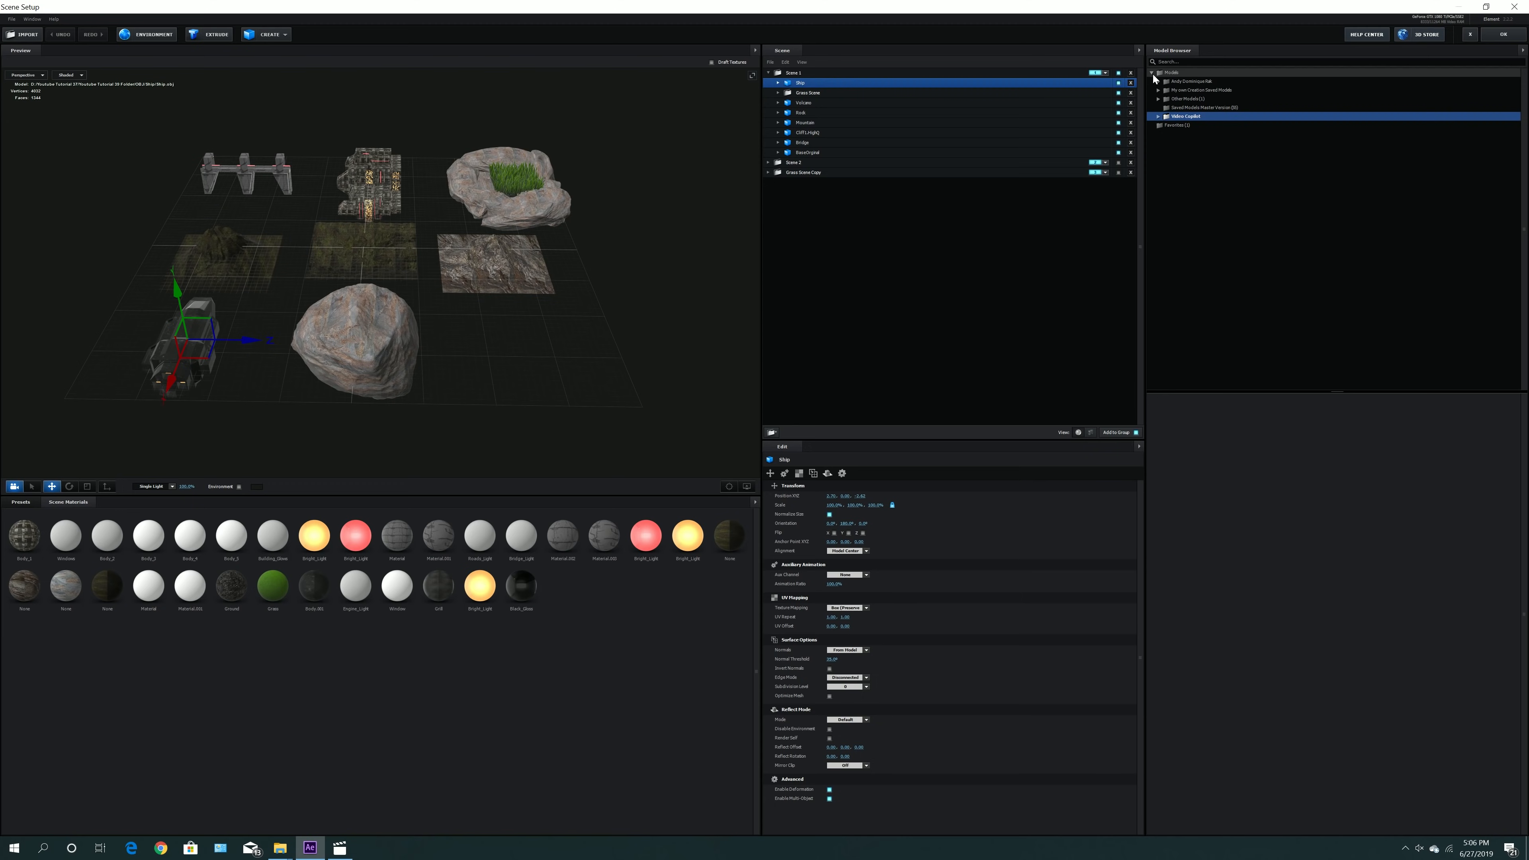
- Examine the bridge, base, rock, terrain and ship models laid out in Scene 1 from several angles
left_click_drag(513, 325, 577, 291)
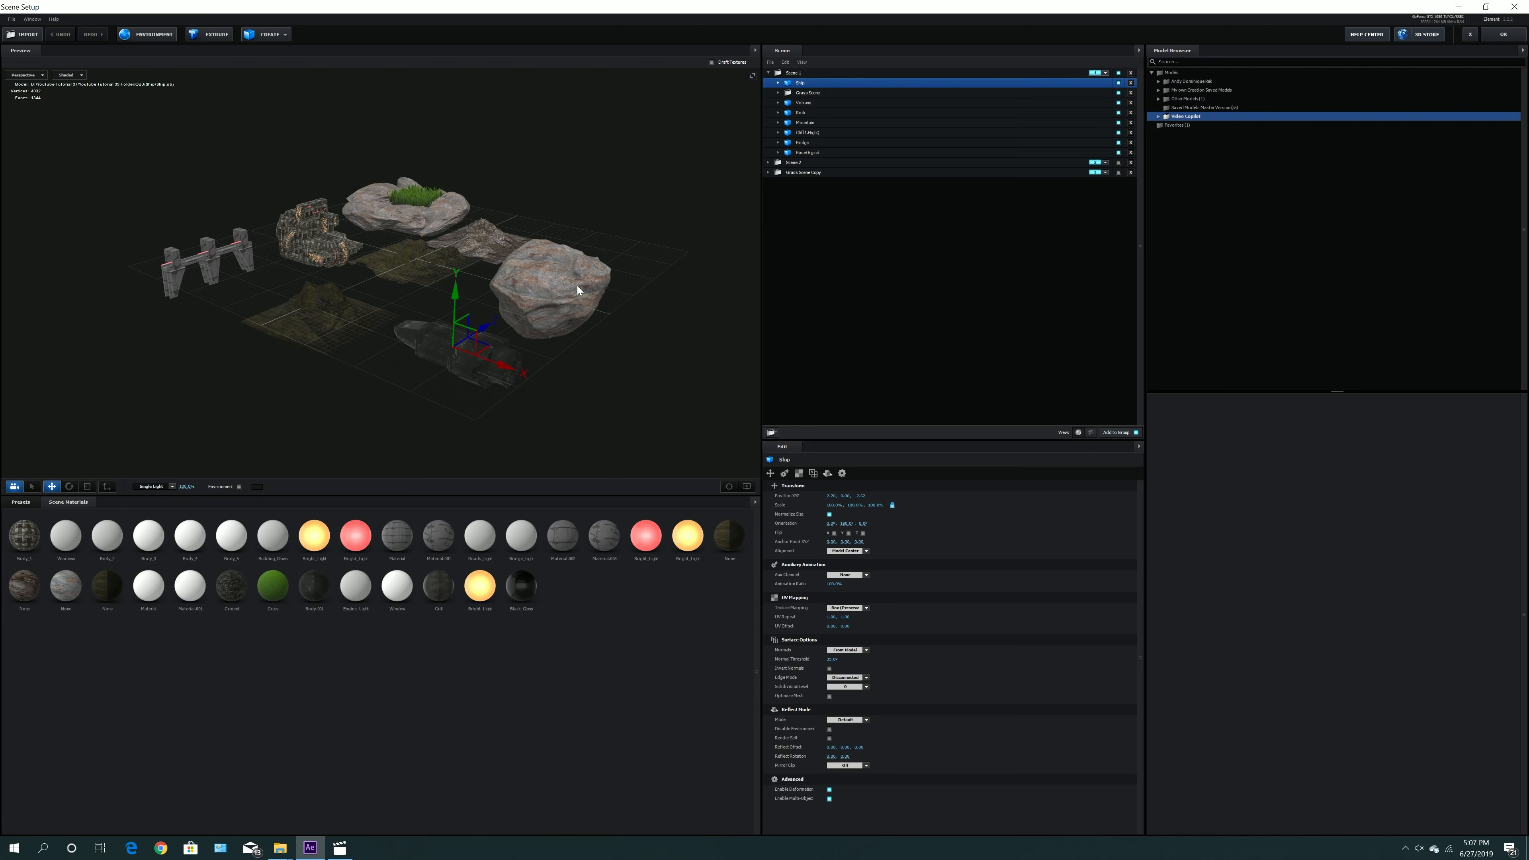
left_click_drag(576, 286, 554, 360)
scroll(546, 311, "up", 5)
scroll(505, 323, "down", 5)
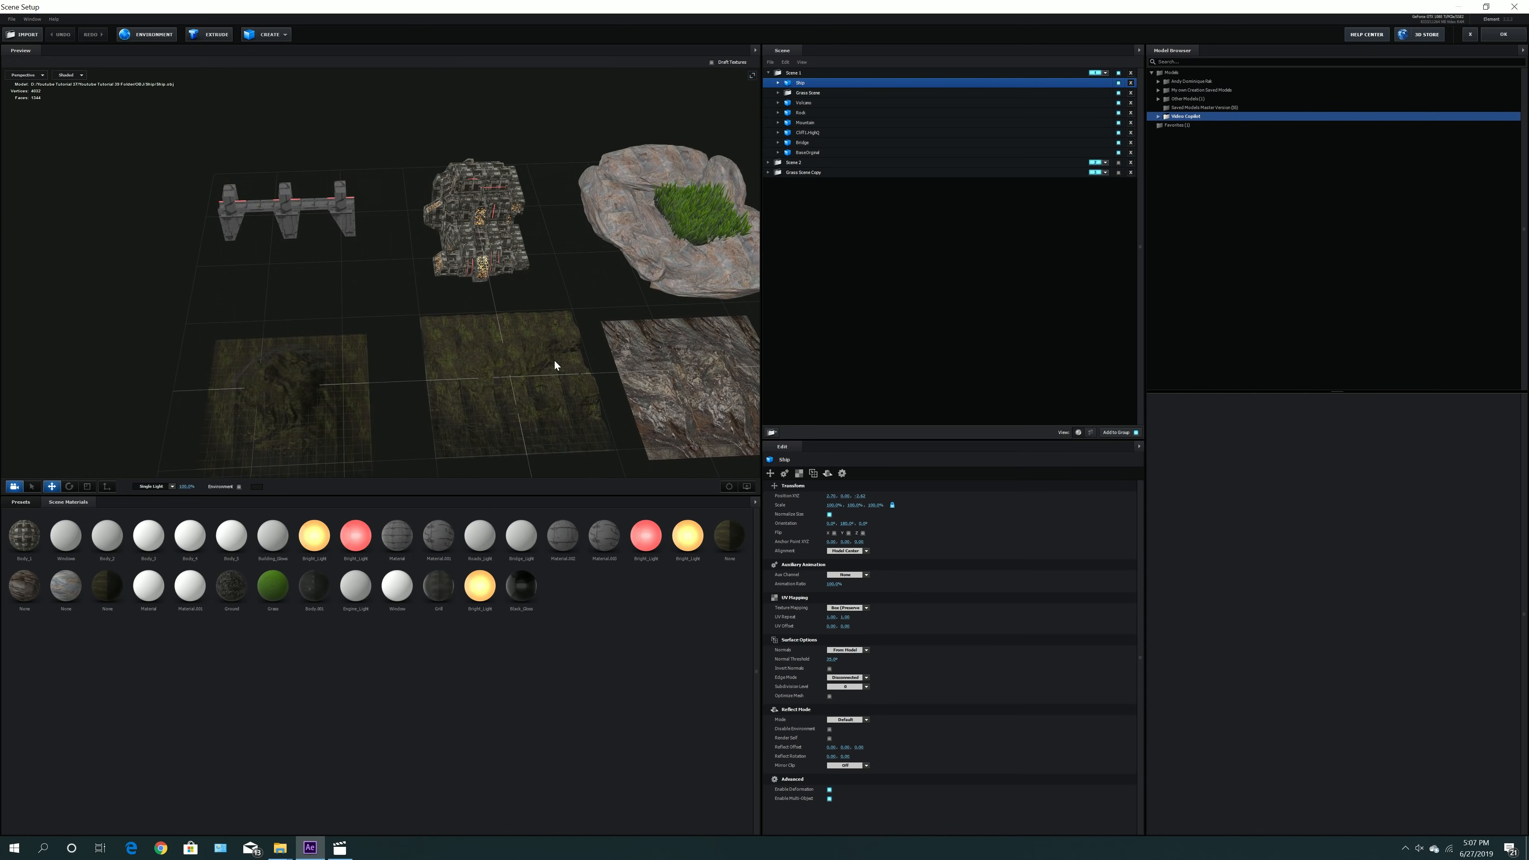
- Select the Bridge model in Scene 1, centre the preview on it and examine it from several angles
scroll(388, 274, "up", 5)
left_click_drag(362, 274, 560, 376)
scroll(444, 324, "up", 3)
left_click_drag(445, 330, 775, 253)
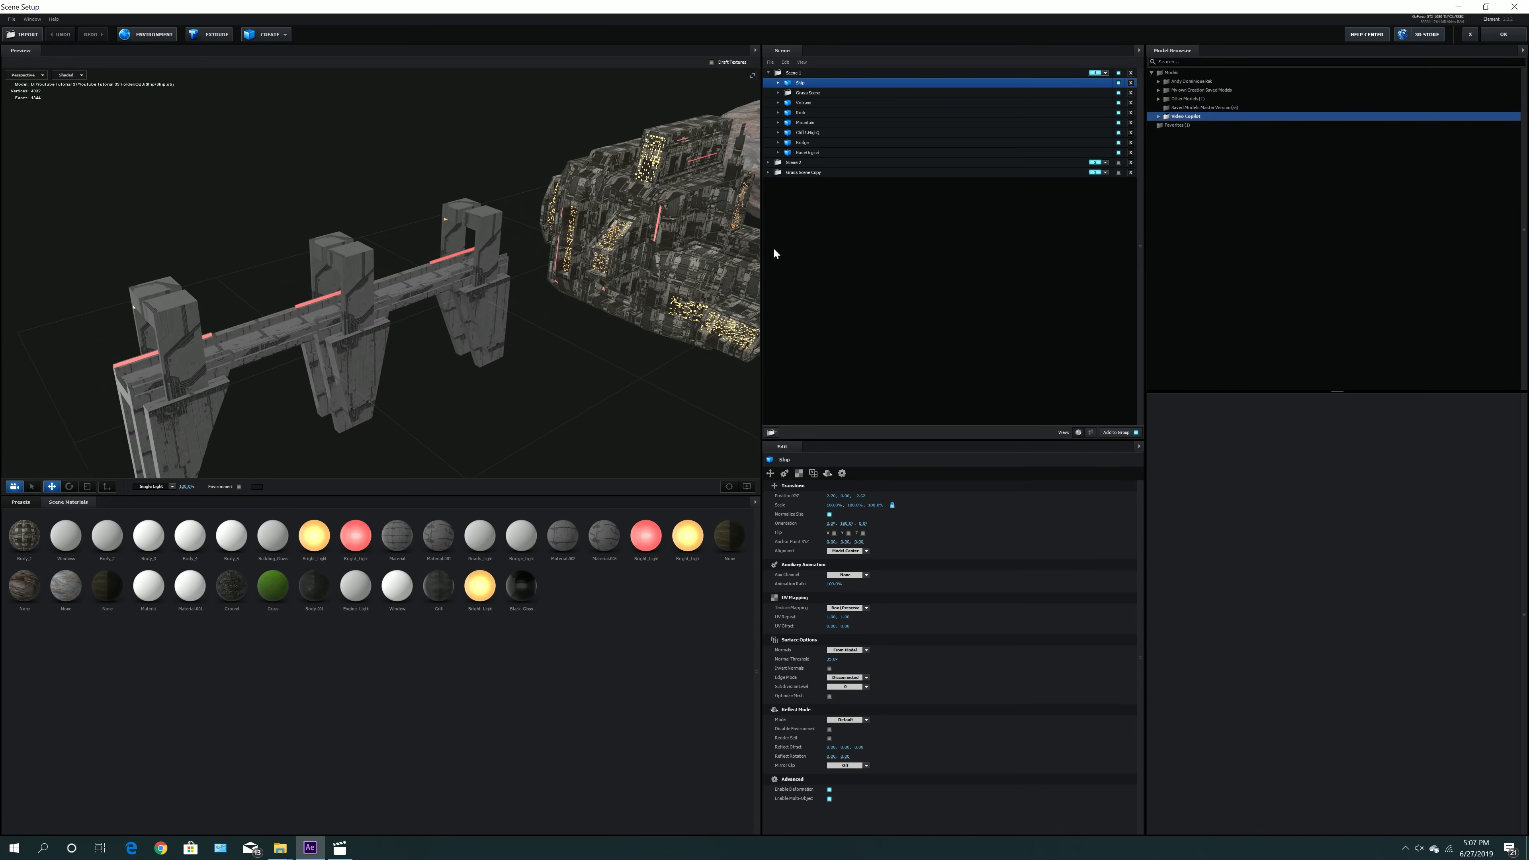
left_click(802, 143)
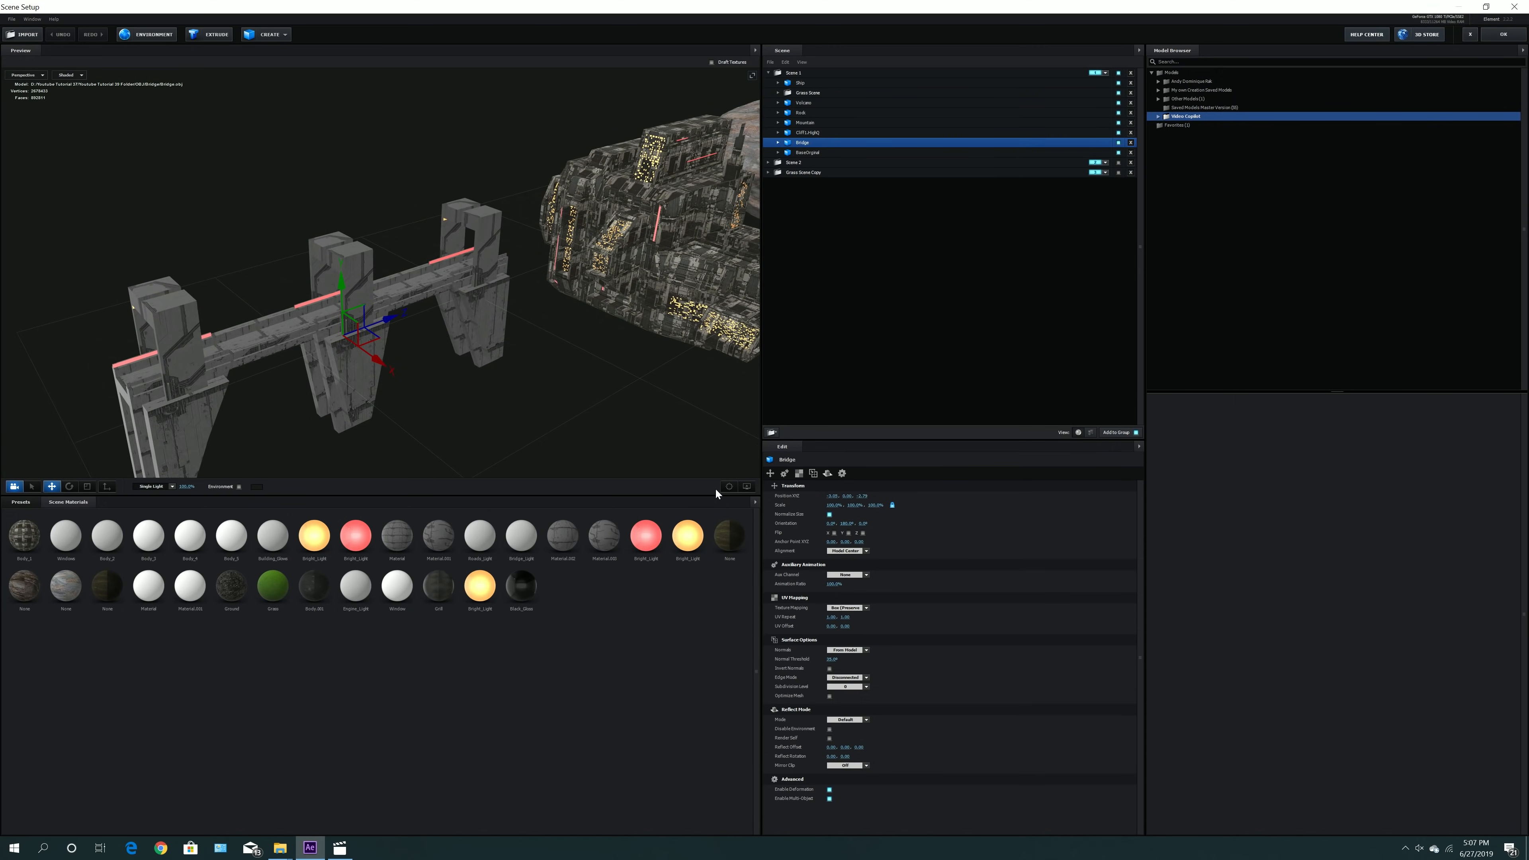
left_click(729, 487)
mouse_move(546, 353)
left_mouse_down()
mouse_move(574, 347)
mouse_move(526, 355)
left_mouse_up()
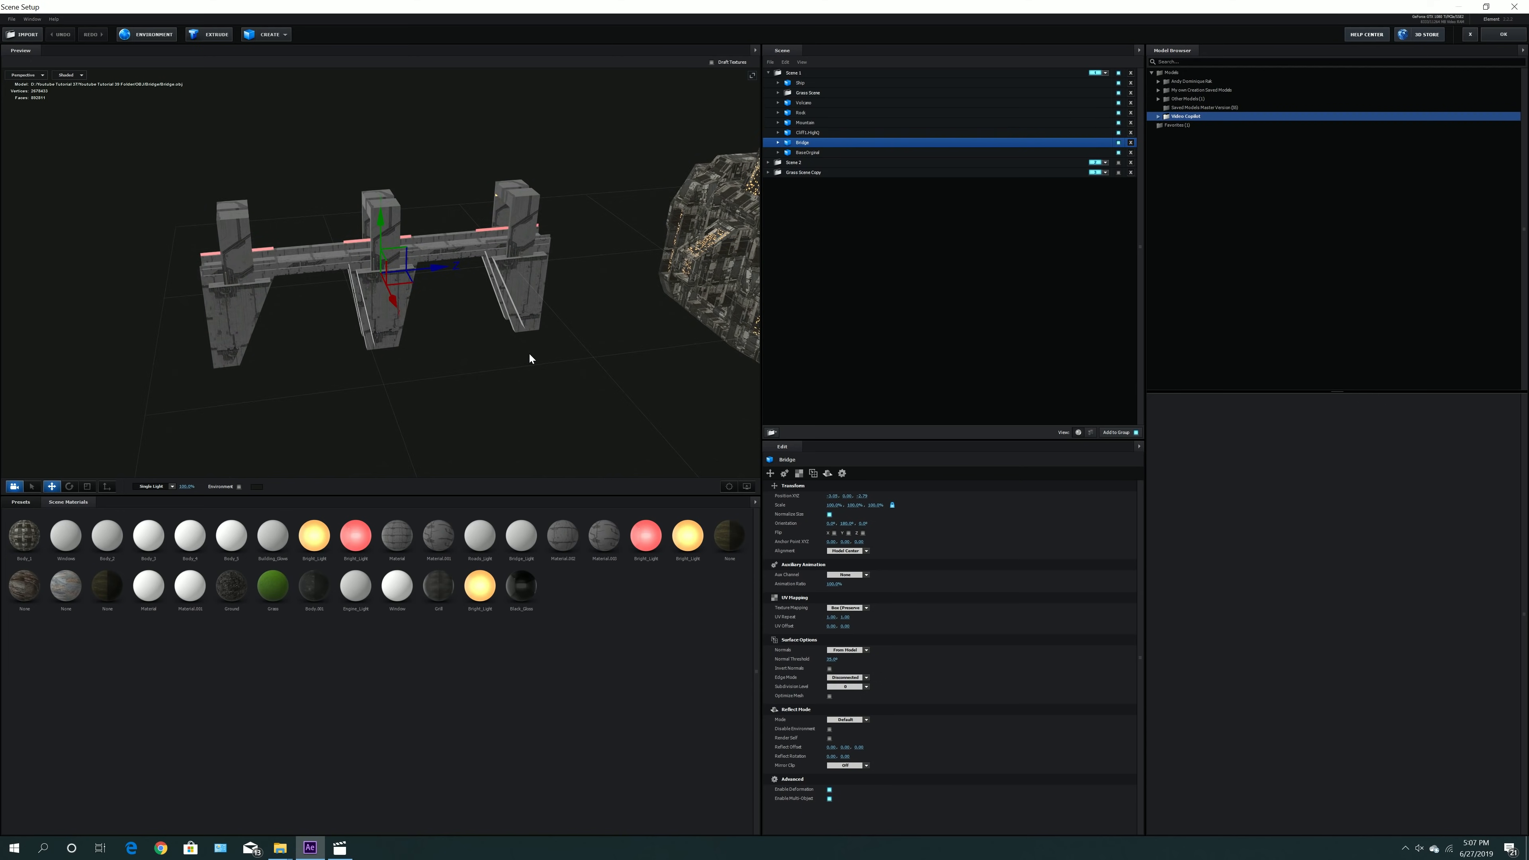
left_click_drag(487, 330, 604, 330)
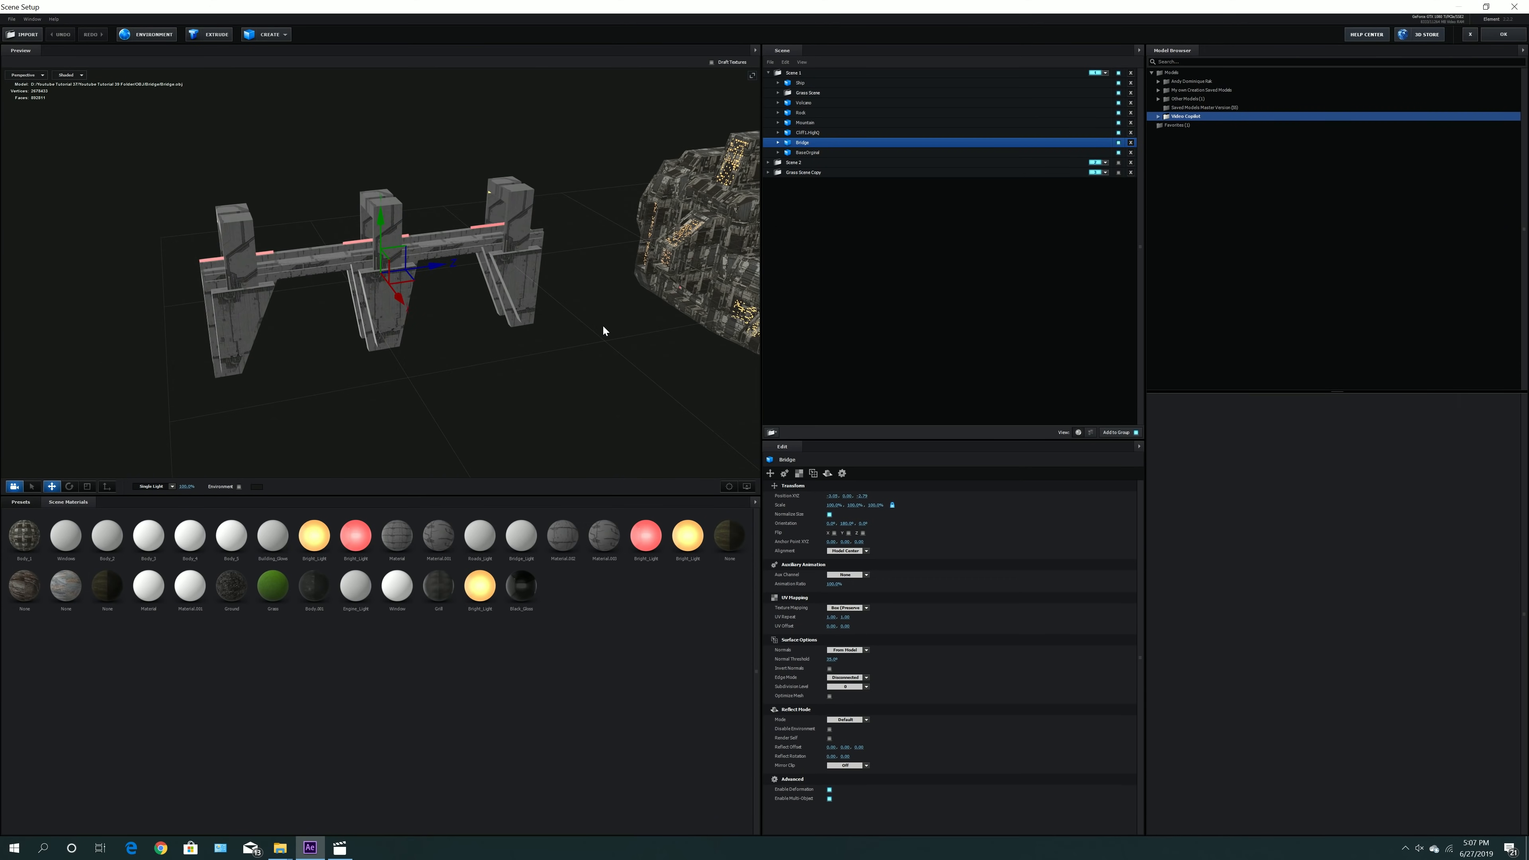
- Centre the preview on the base building model in Scene 1 and inspect it up close and from farther out
left_click(814, 153)
left_click(729, 486)
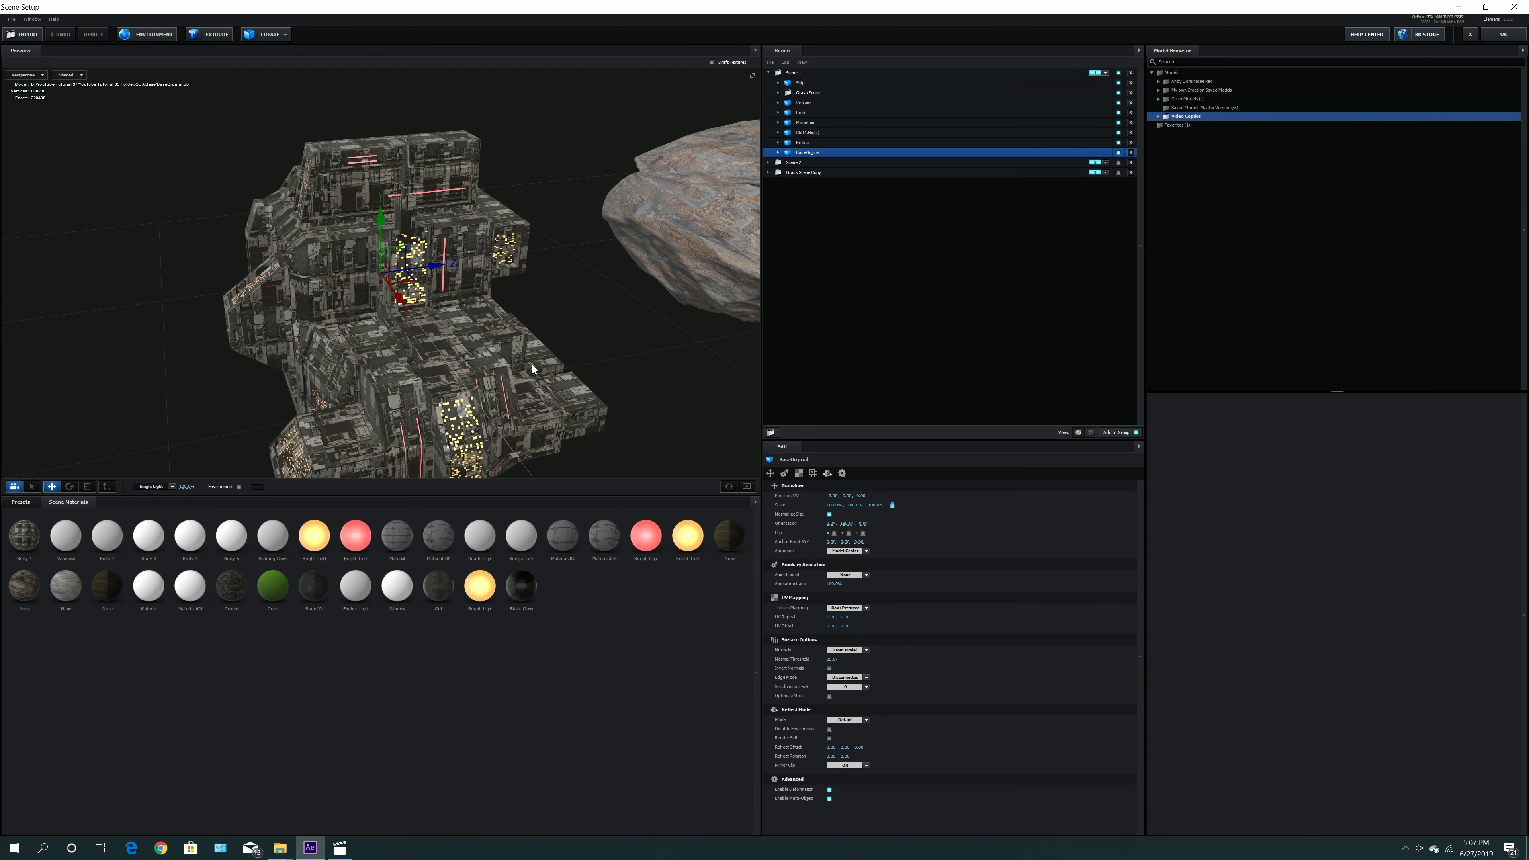
mouse_move(546, 370)
left_mouse_down()
mouse_move(602, 362)
mouse_move(469, 369)
mouse_move(492, 336)
mouse_move(535, 353)
mouse_move(513, 375)
mouse_move(522, 366)
left_mouse_up()
left_click_drag(674, 300, 680, 268)
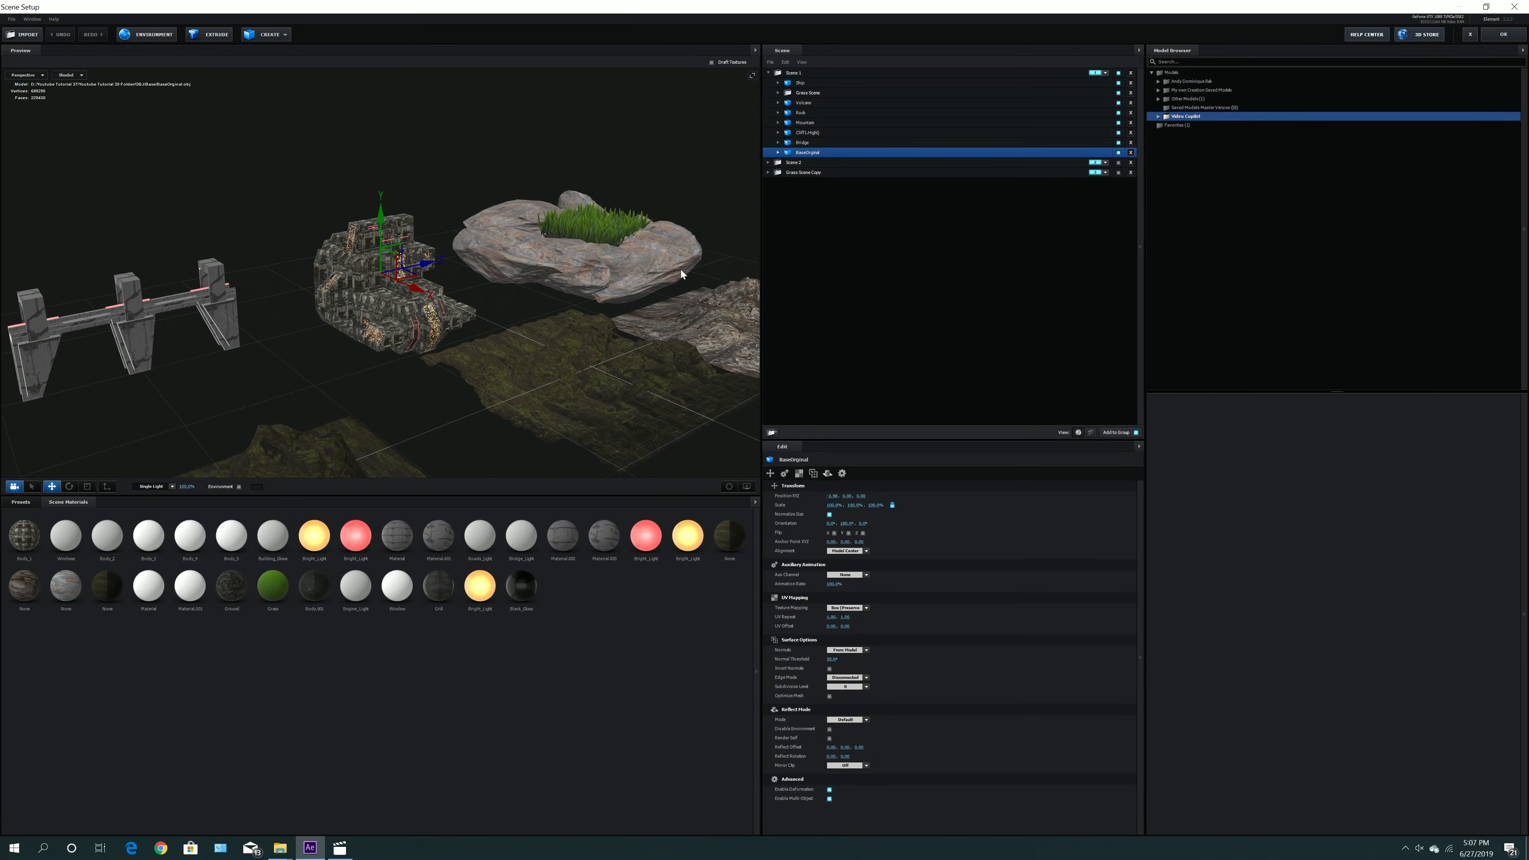
- Centre the preview on the Ship and the Rock models in turn and inspect each one
left_click(803, 83)
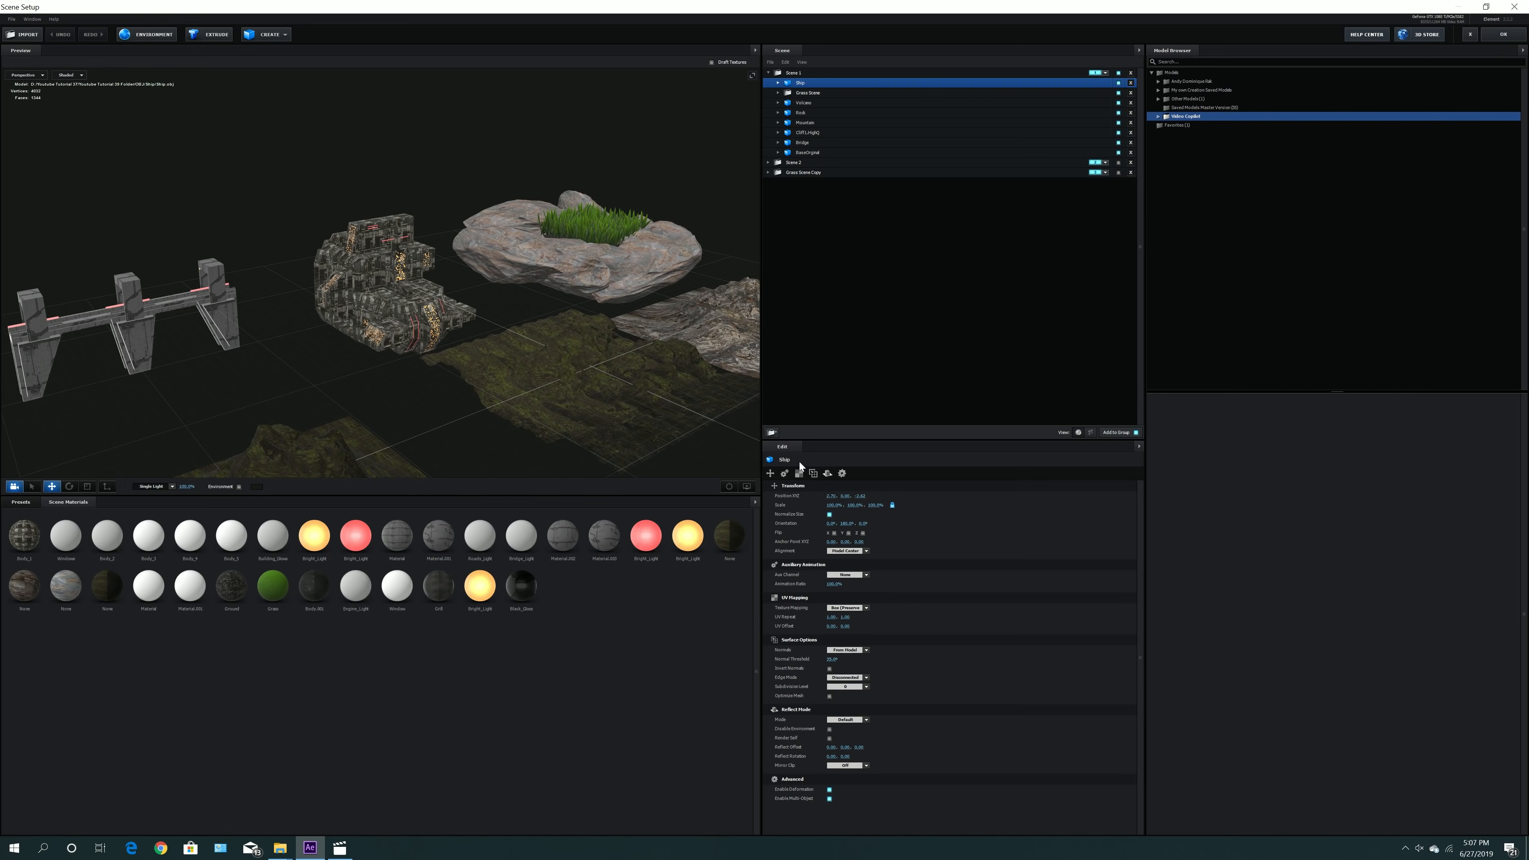
left_click(730, 486)
left_click_drag(605, 380, 521, 418)
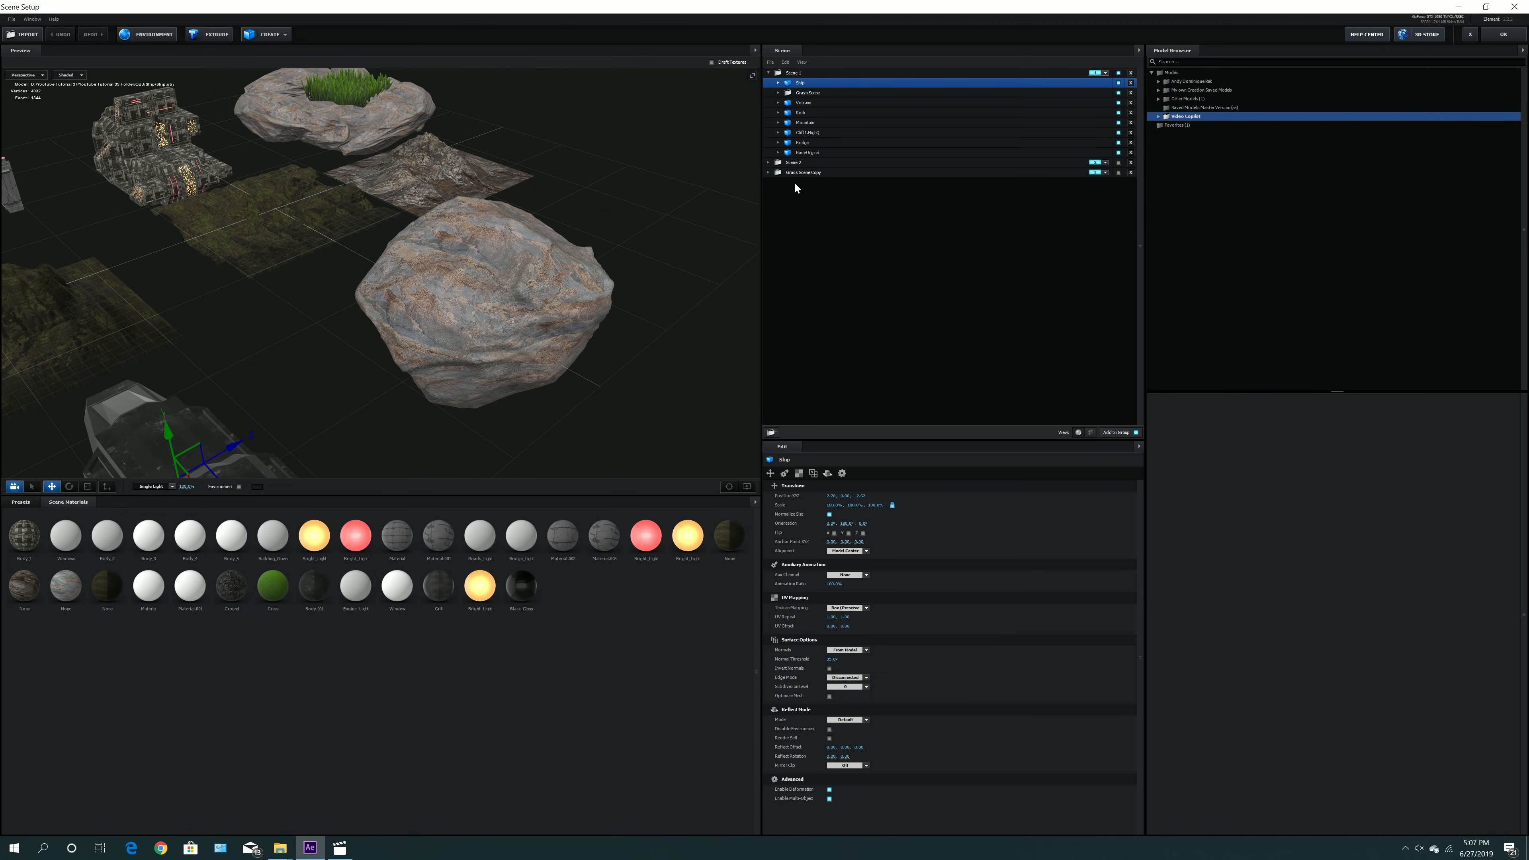
left_click(801, 113)
left_click(730, 486)
left_click_drag(562, 360, 598, 429)
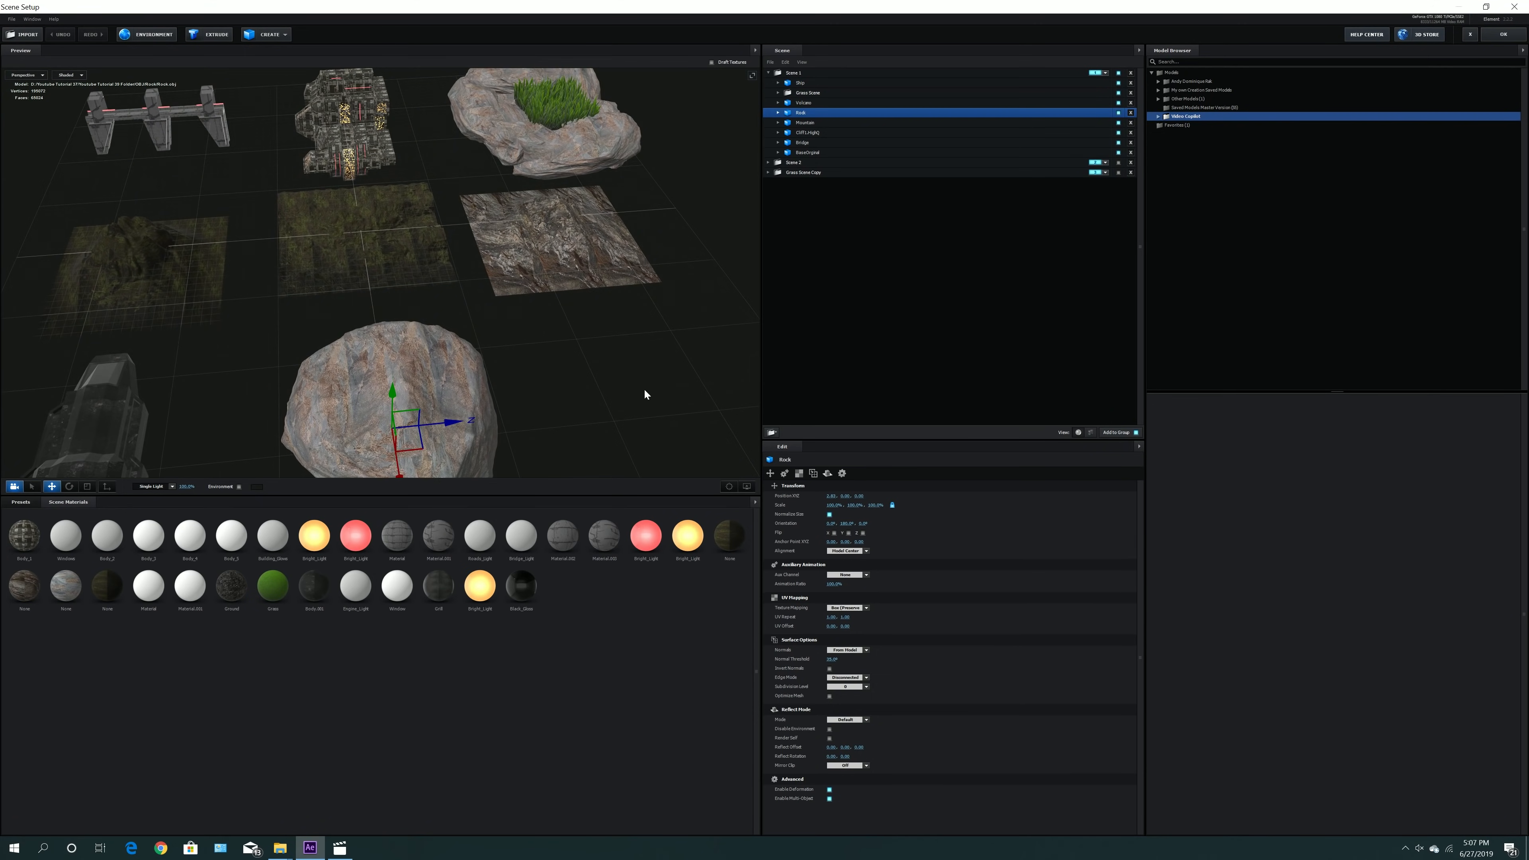
- Centre the preview on the mossy cliff terrain model in Scene 1 and examine its surface
left_click(824, 133)
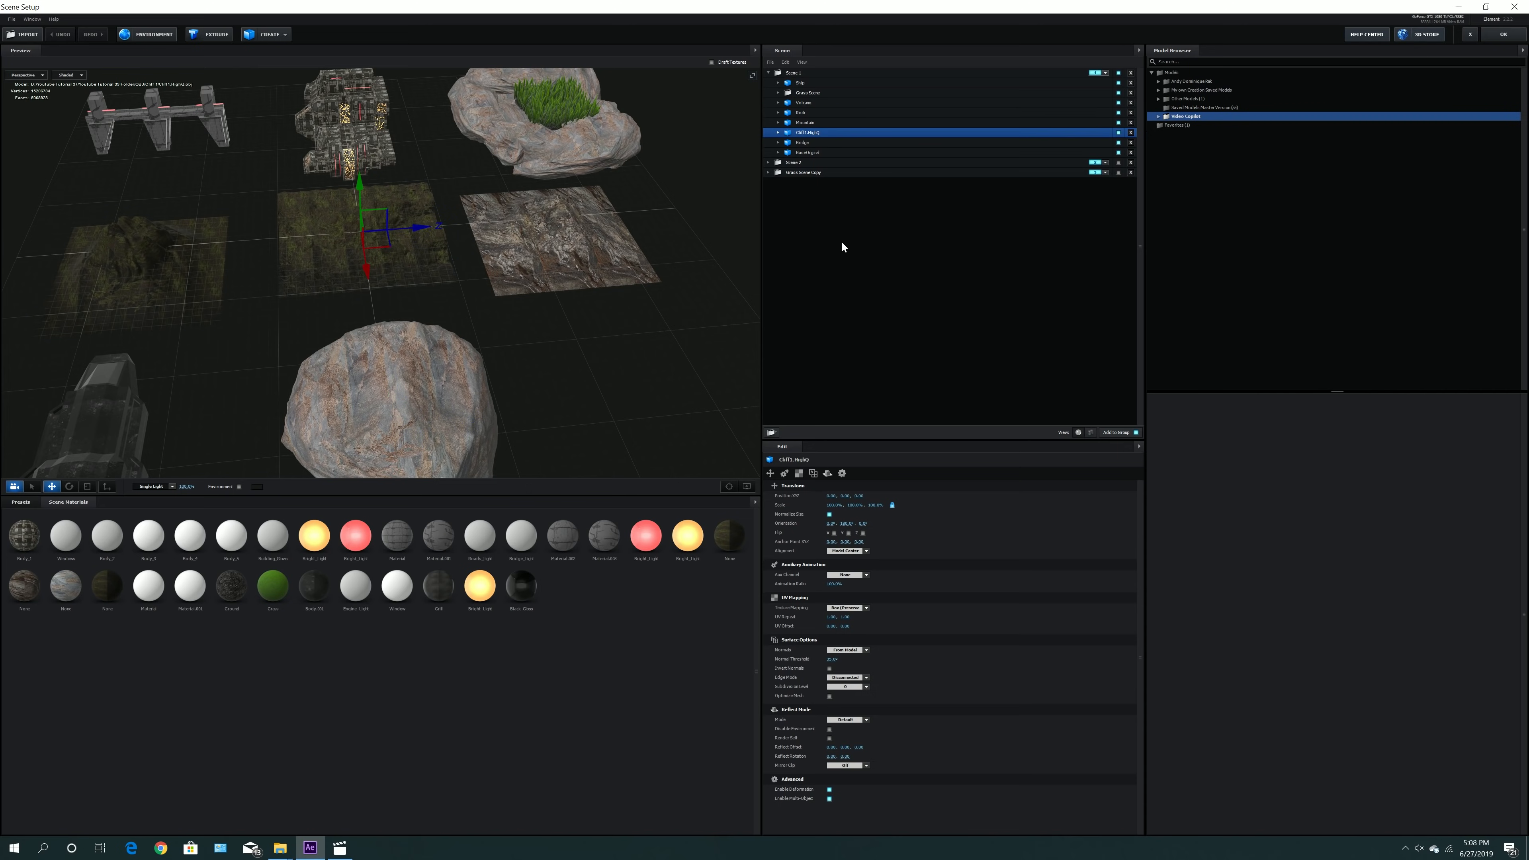
left_click(729, 487)
mouse_move(580, 378)
left_mouse_down()
mouse_move(629, 361)
mouse_move(683, 373)
mouse_move(573, 384)
left_mouse_up()
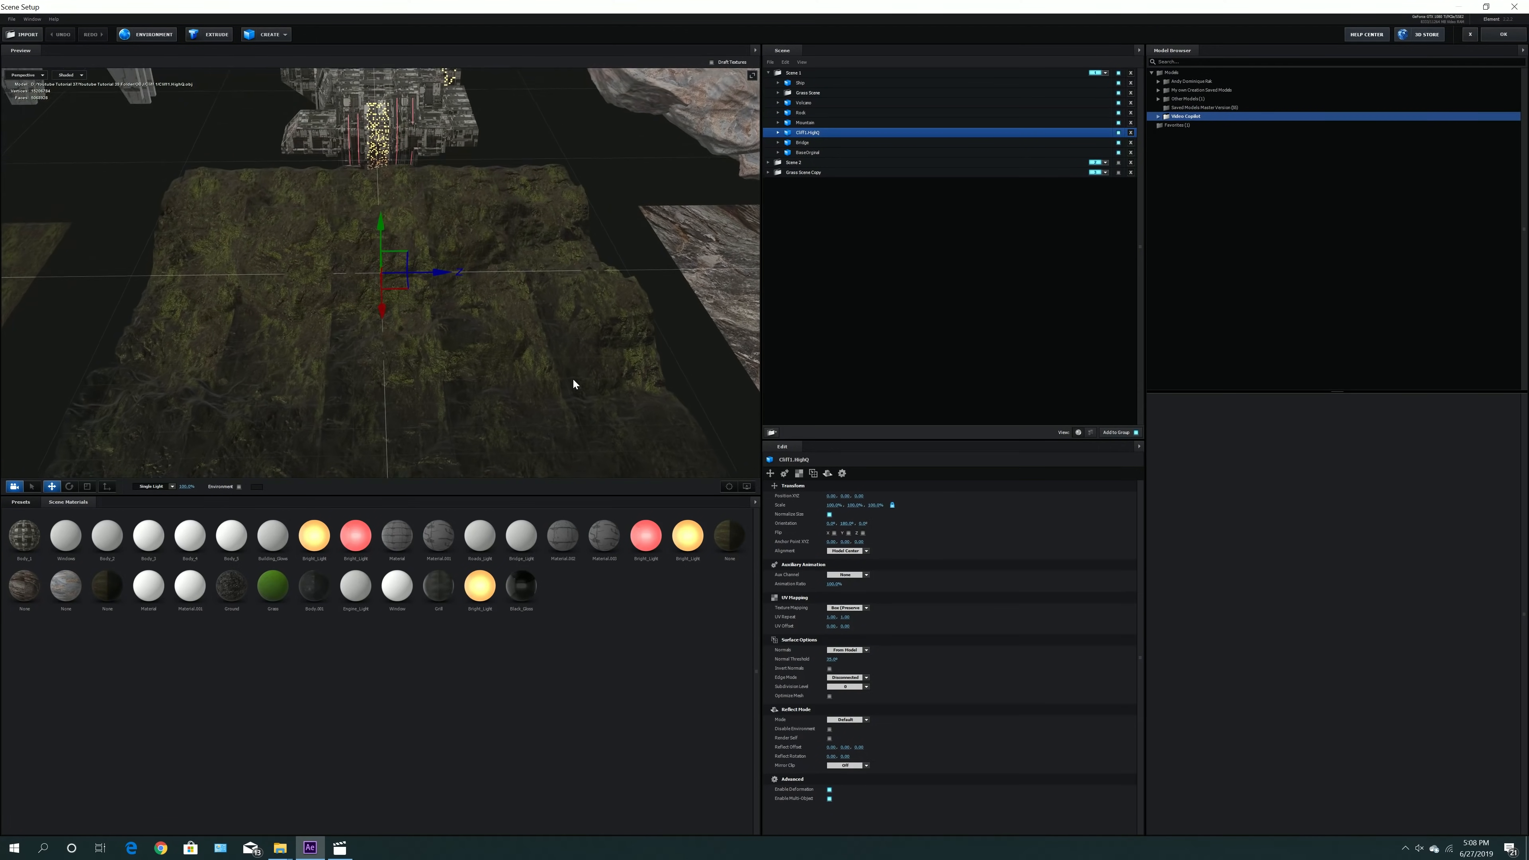
- Centre the preview on the Mountain model, inspect its surface and survey the surrounding Scene 1 models
left_click(813, 143)
left_click(814, 124)
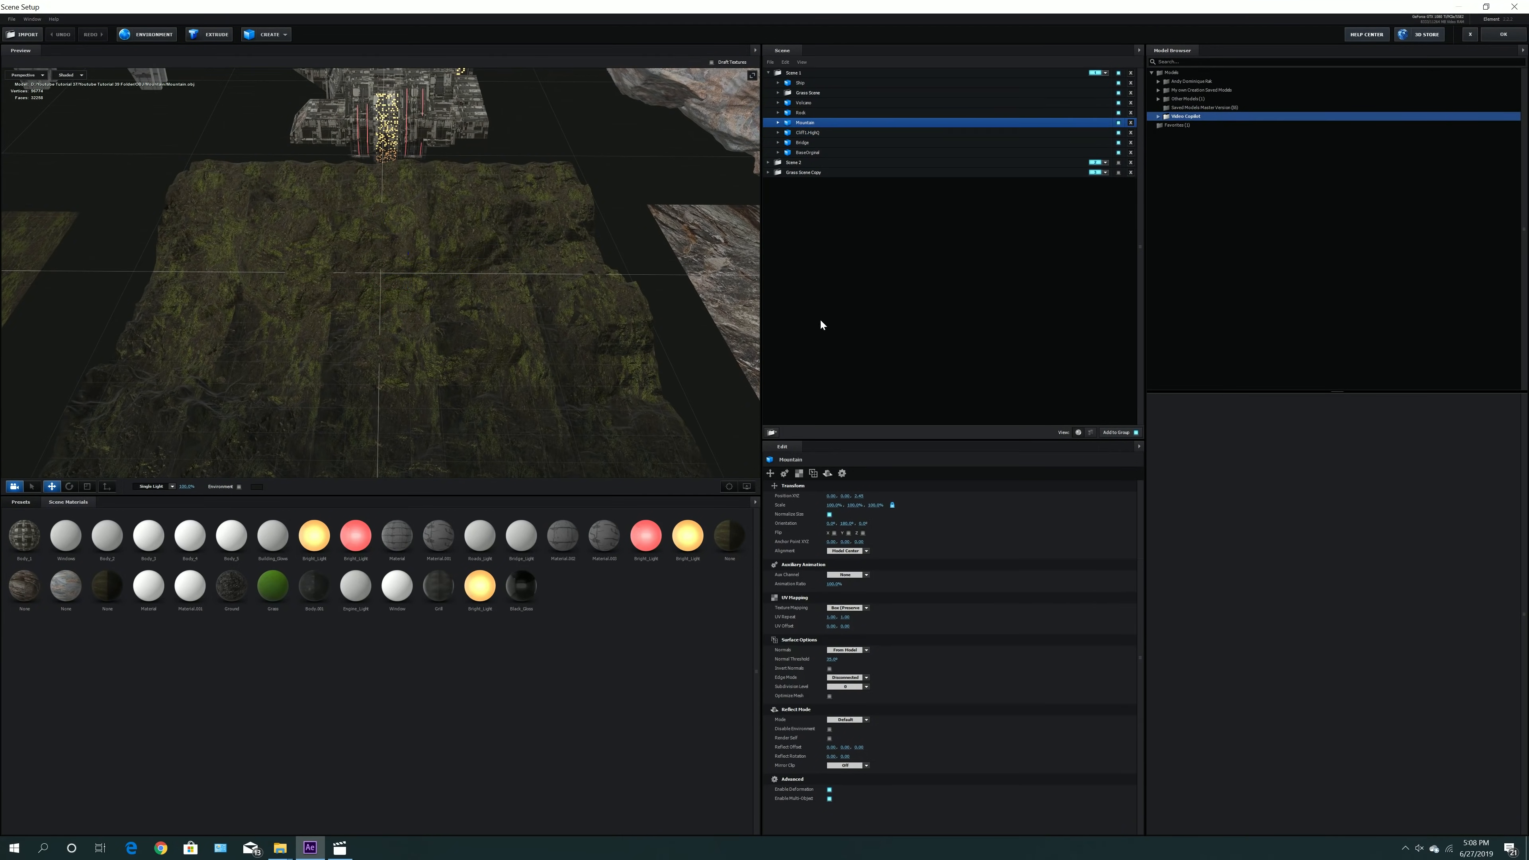
left_click(728, 487)
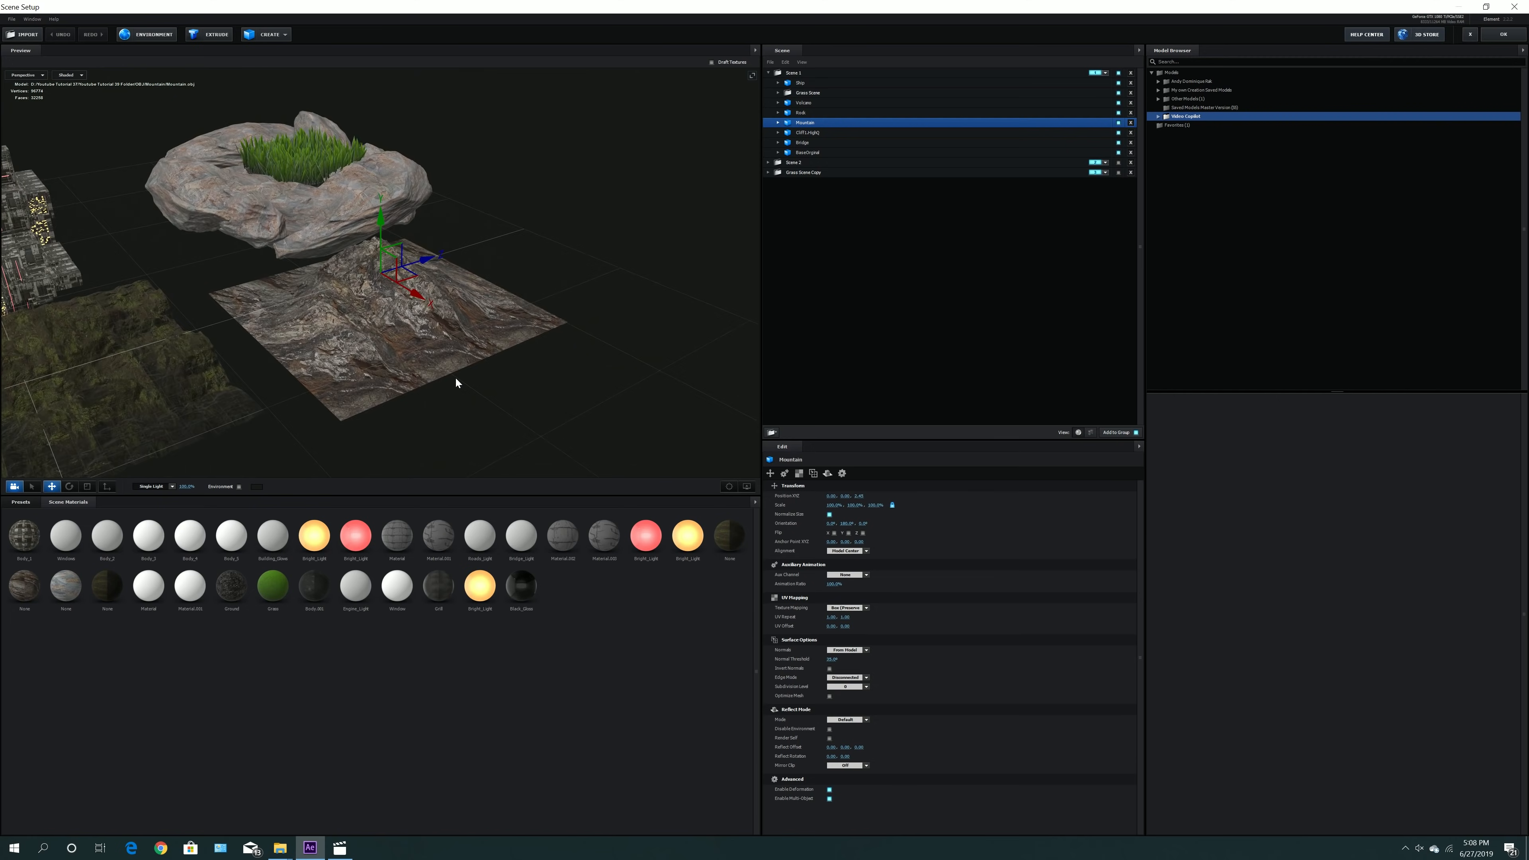
left_click_drag(456, 383, 558, 363)
left_click_drag(545, 357, 548, 355)
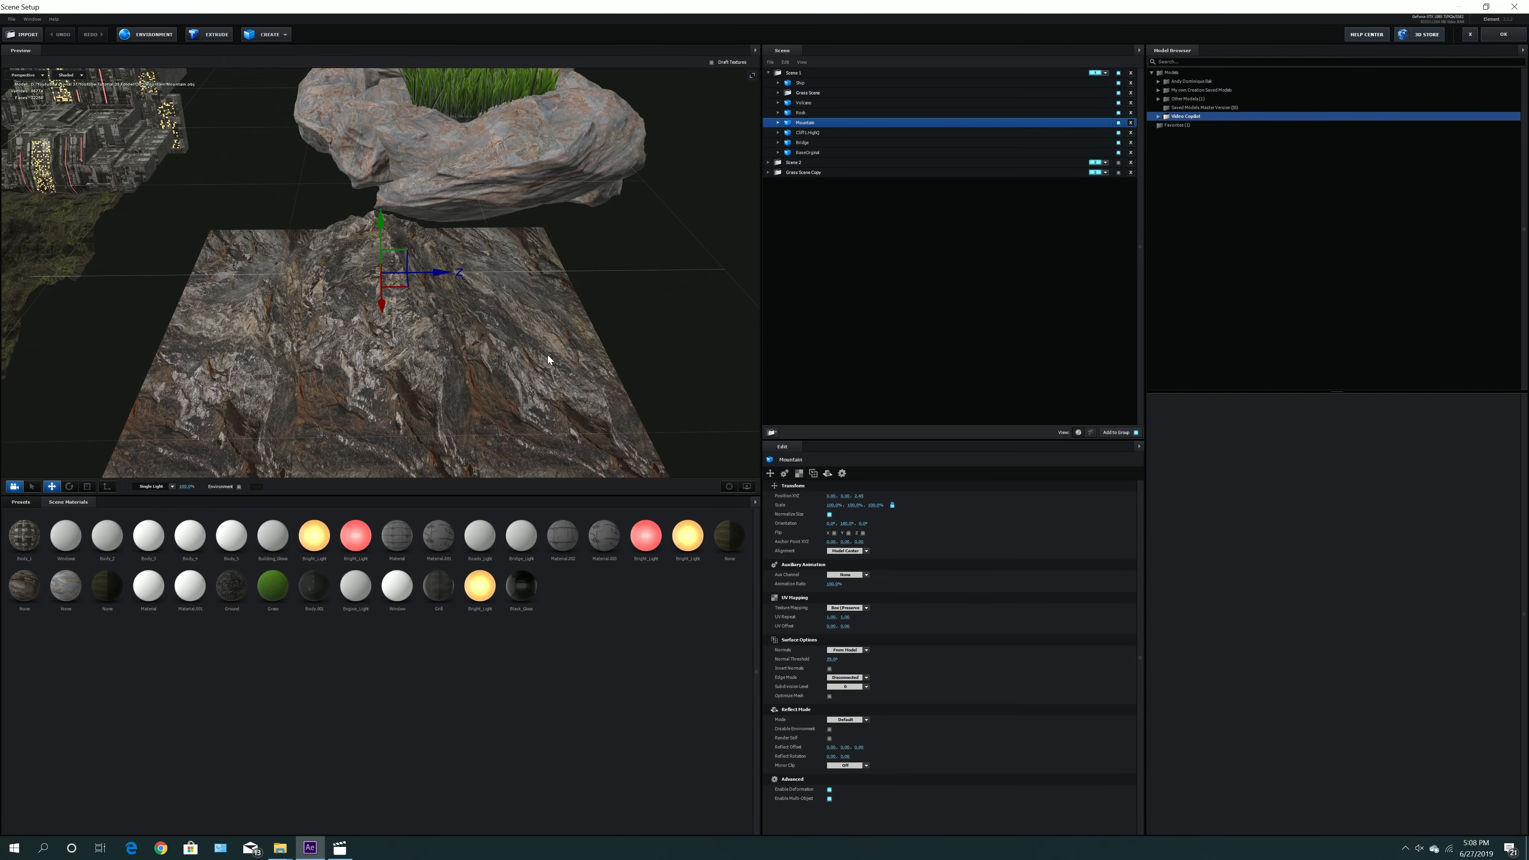
scroll(548, 354, "down", 10)
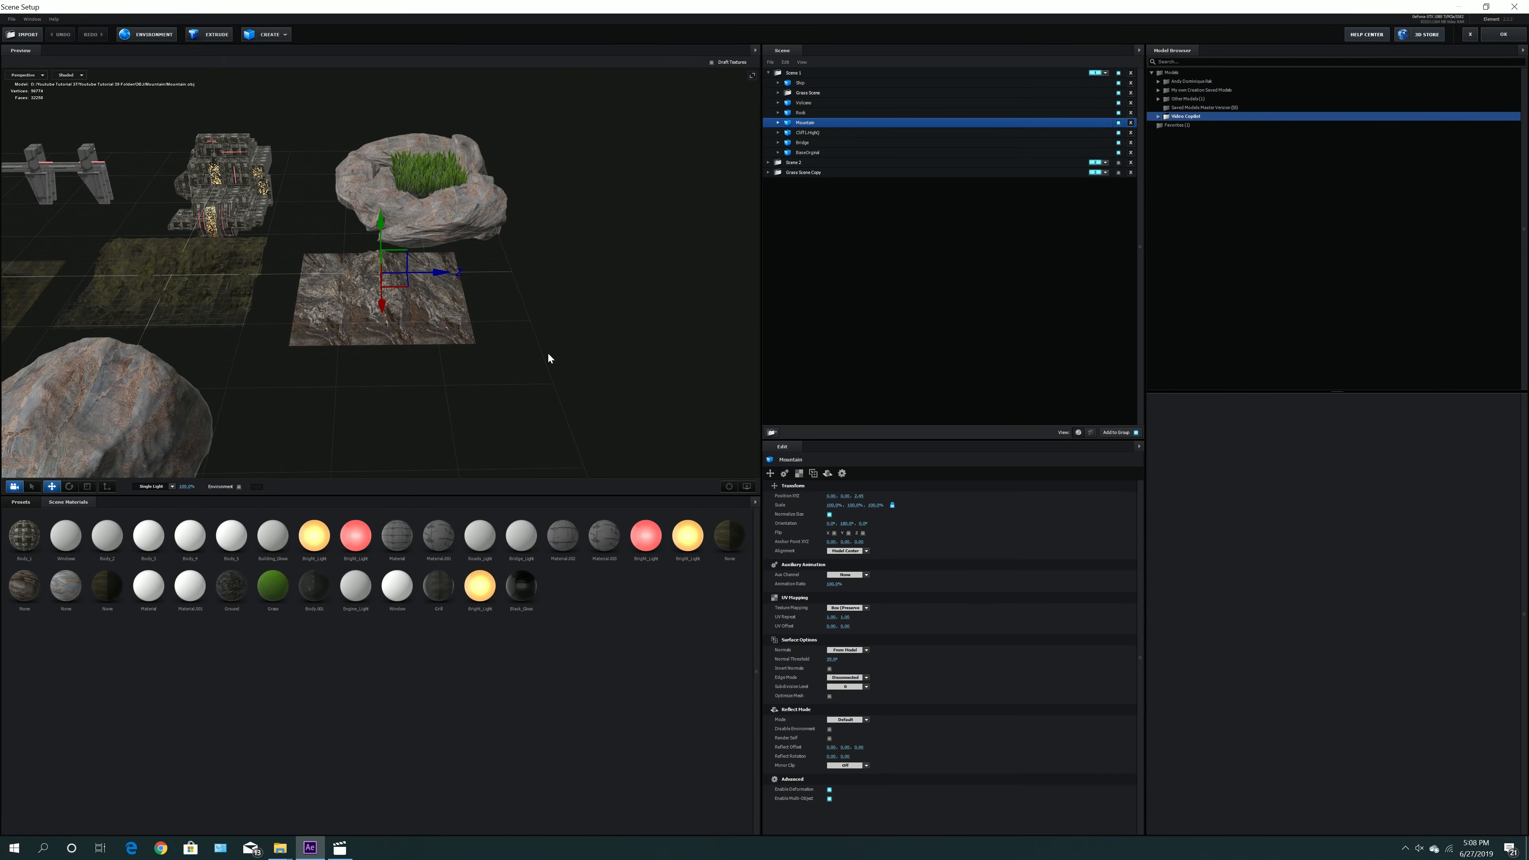
left_click_drag(472, 385, 715, 355)
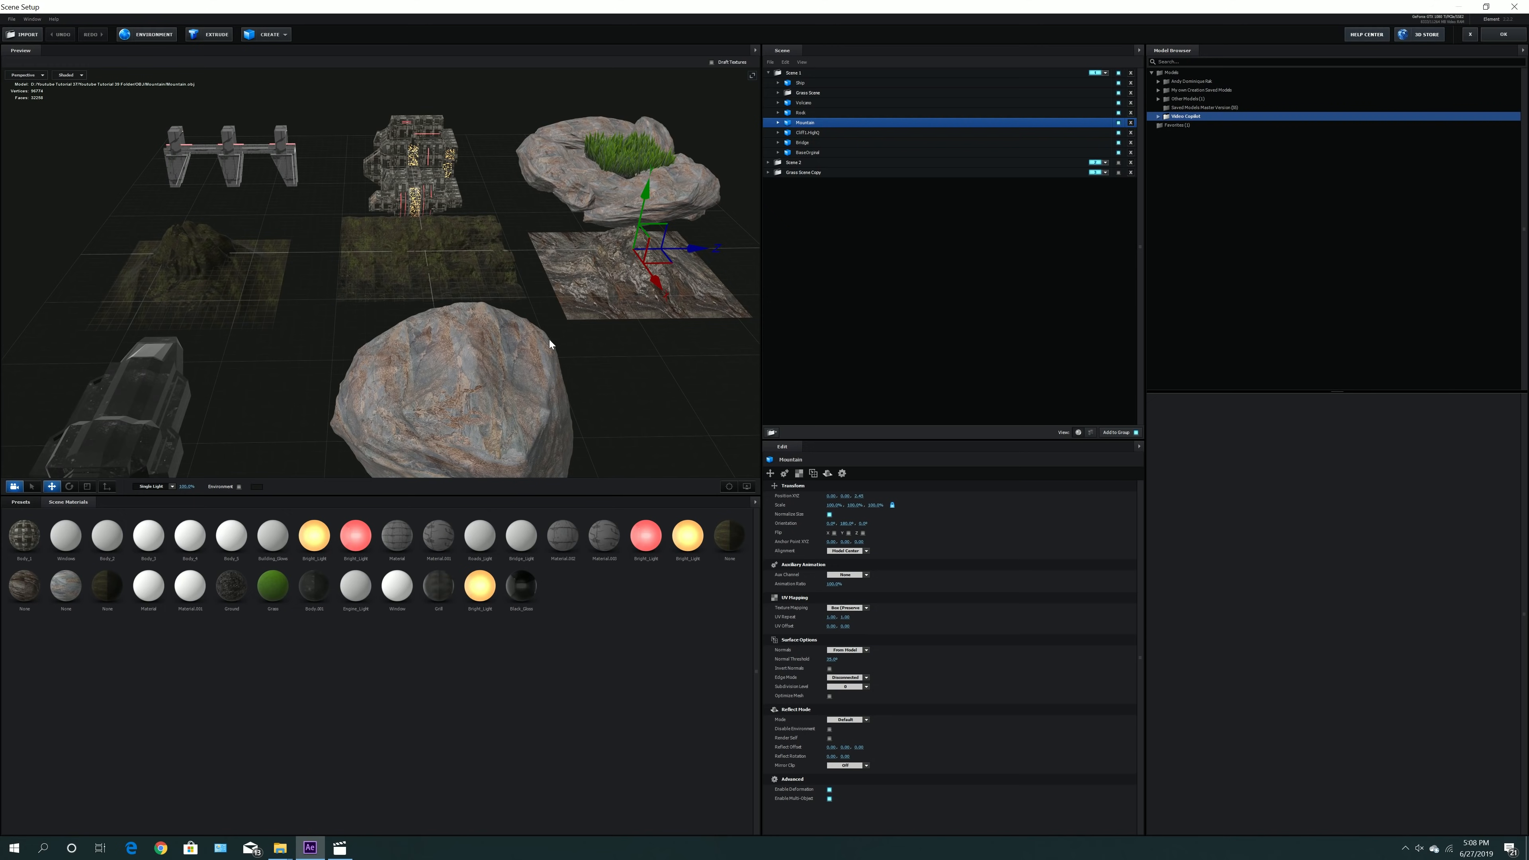
left_click_drag(500, 349, 511, 347)
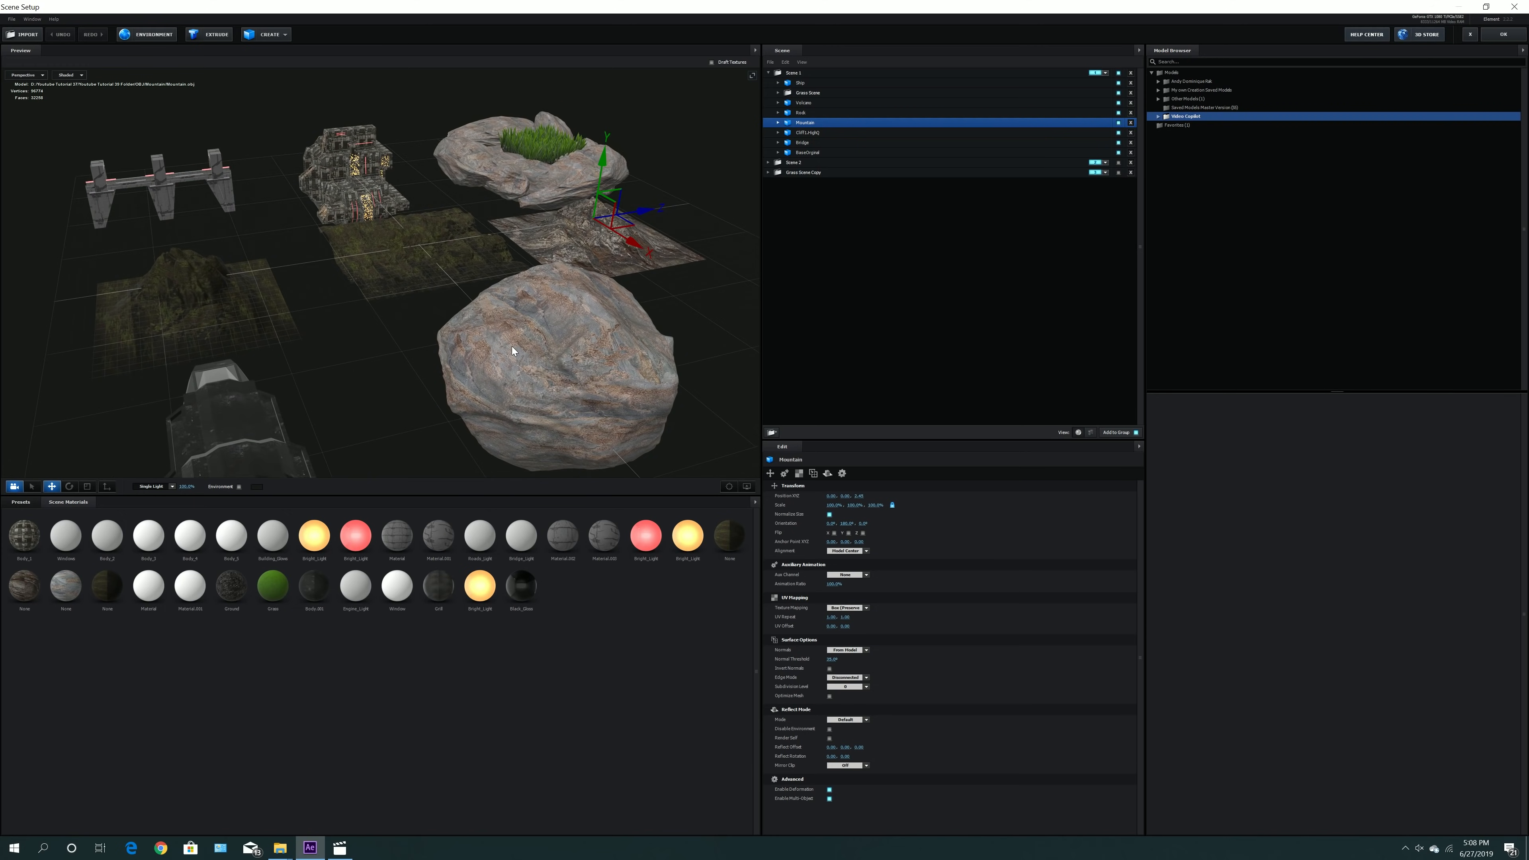
- Expand the cliff model, select its material and view the image in its diffuse texture channel
scroll(493, 358, "up", 10)
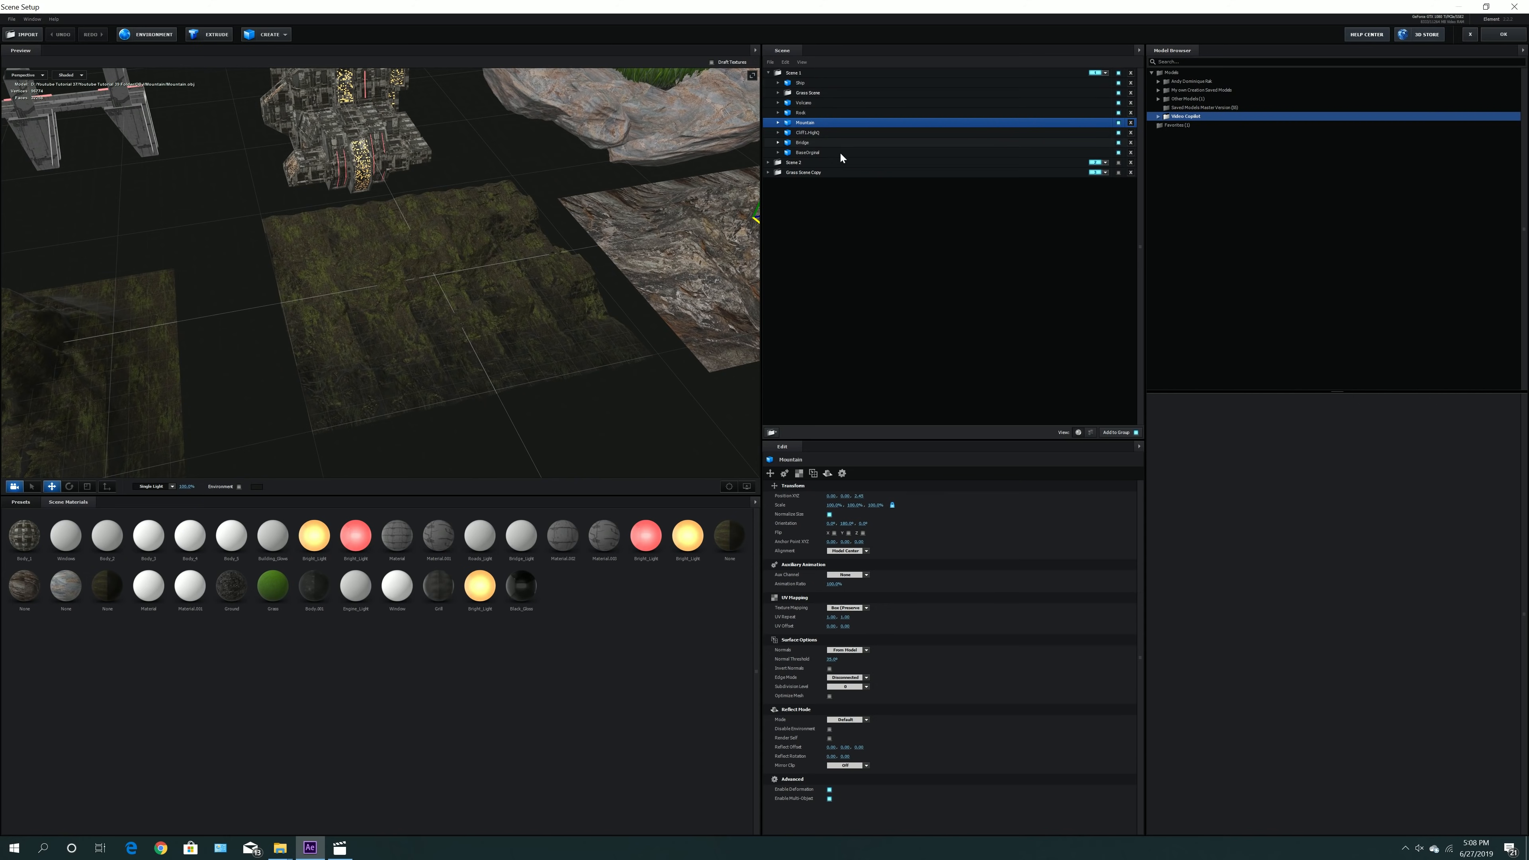
left_click(777, 131)
left_click(781, 141)
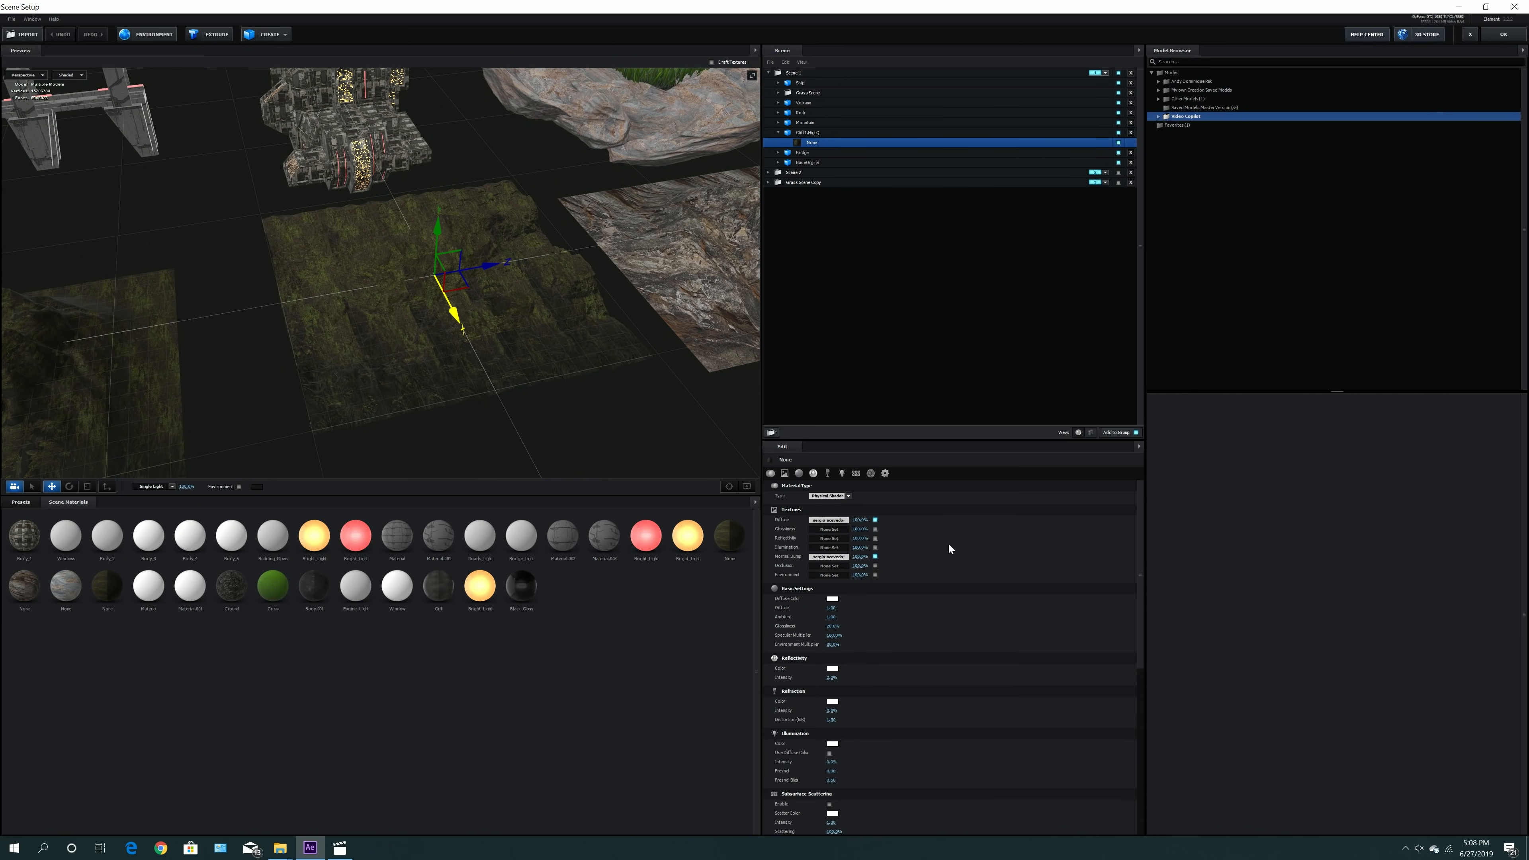
left_click(829, 520)
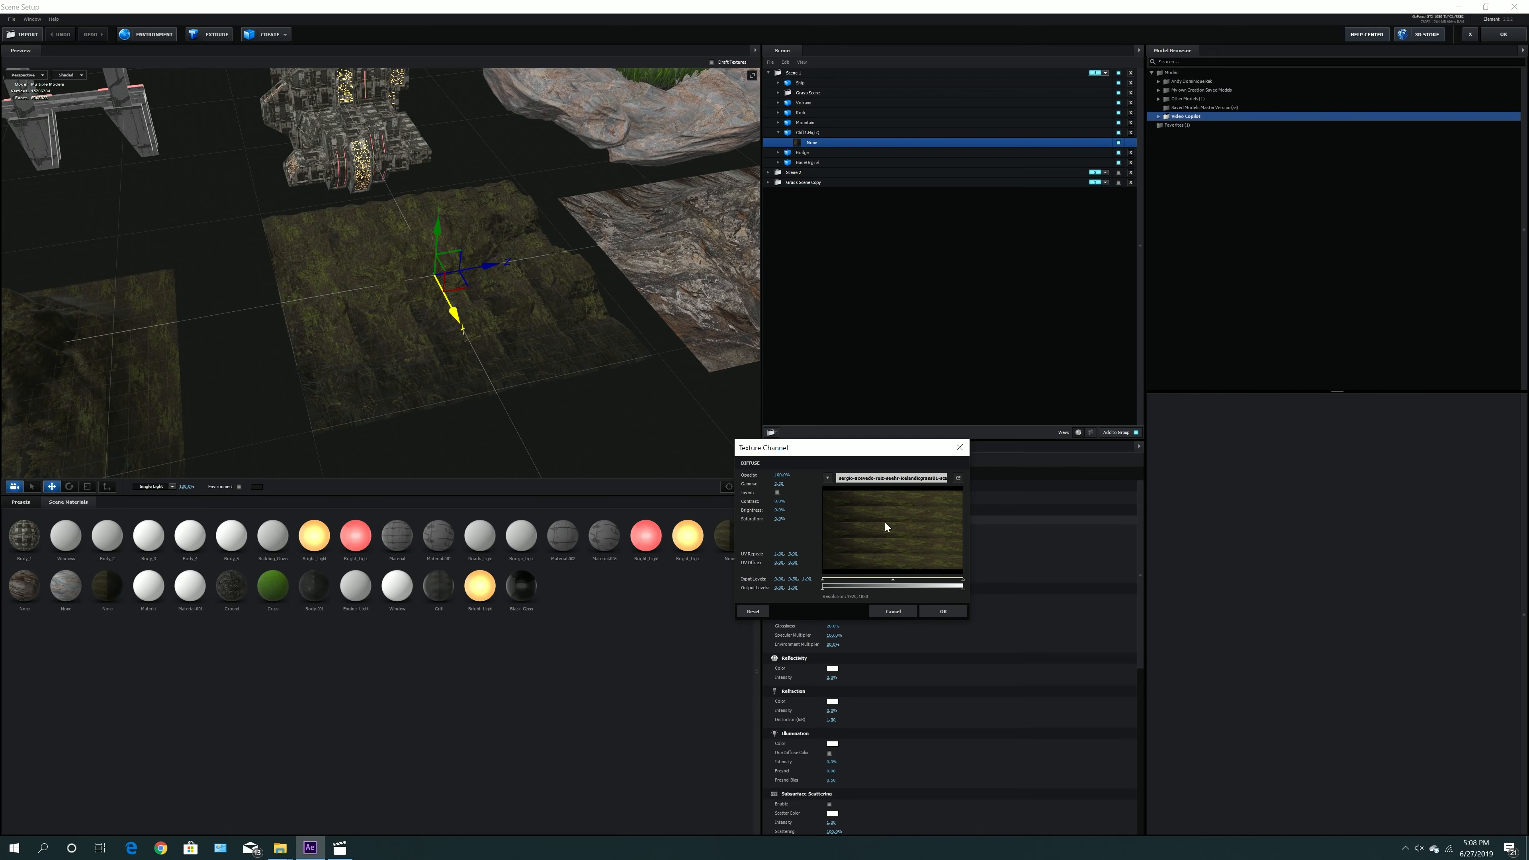
left_click(946, 612)
- Examine how the diffuse texture covers the cliff terrain, from close up and from above alongside the neighbouring models
left_click_drag(604, 388, 588, 390)
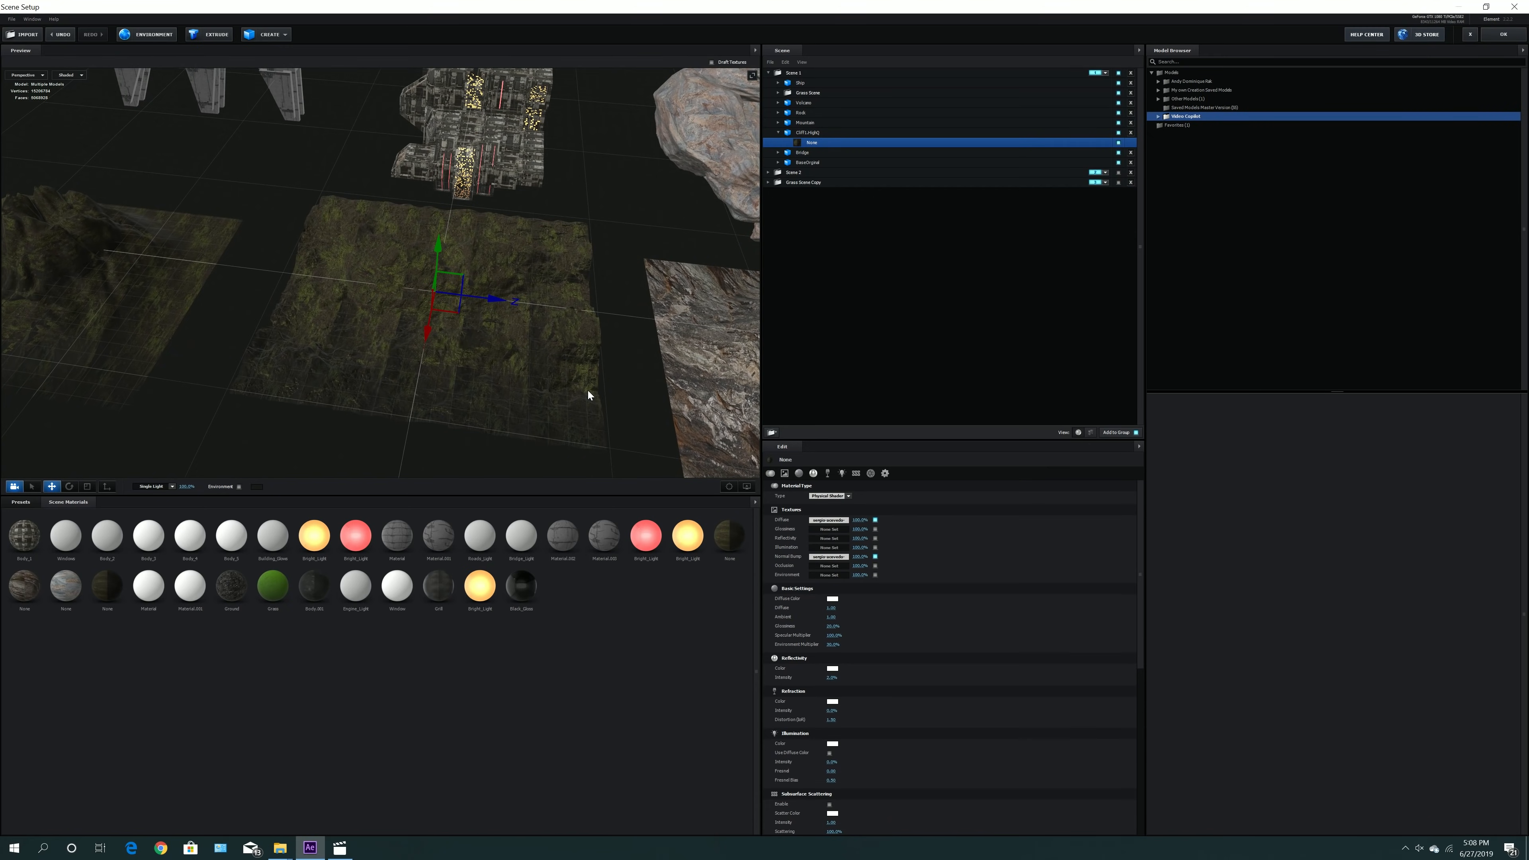
left_click_drag(588, 390, 589, 385)
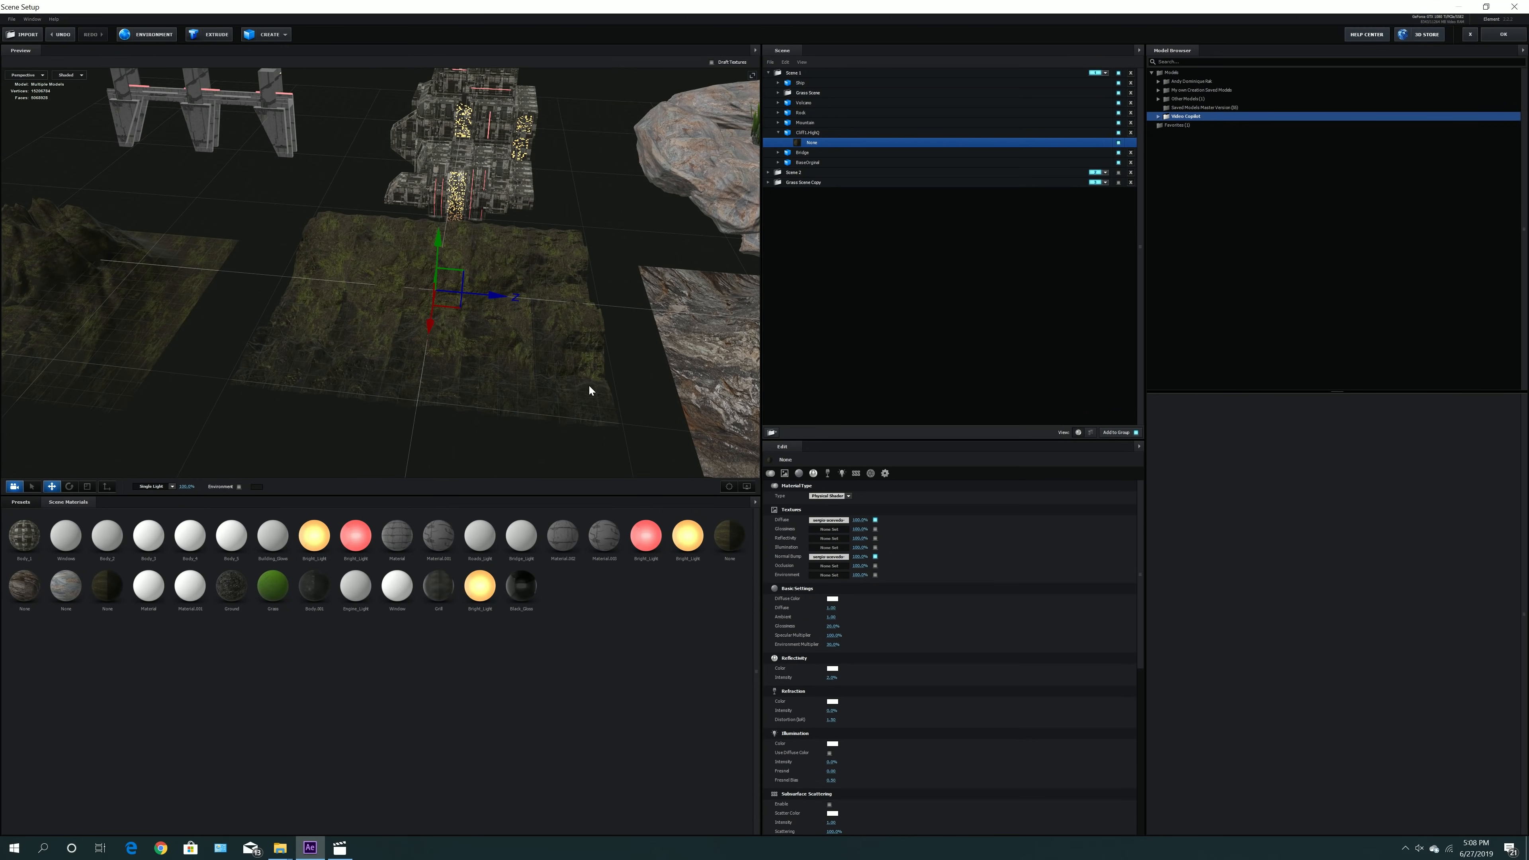
scroll(589, 385, "up", 5)
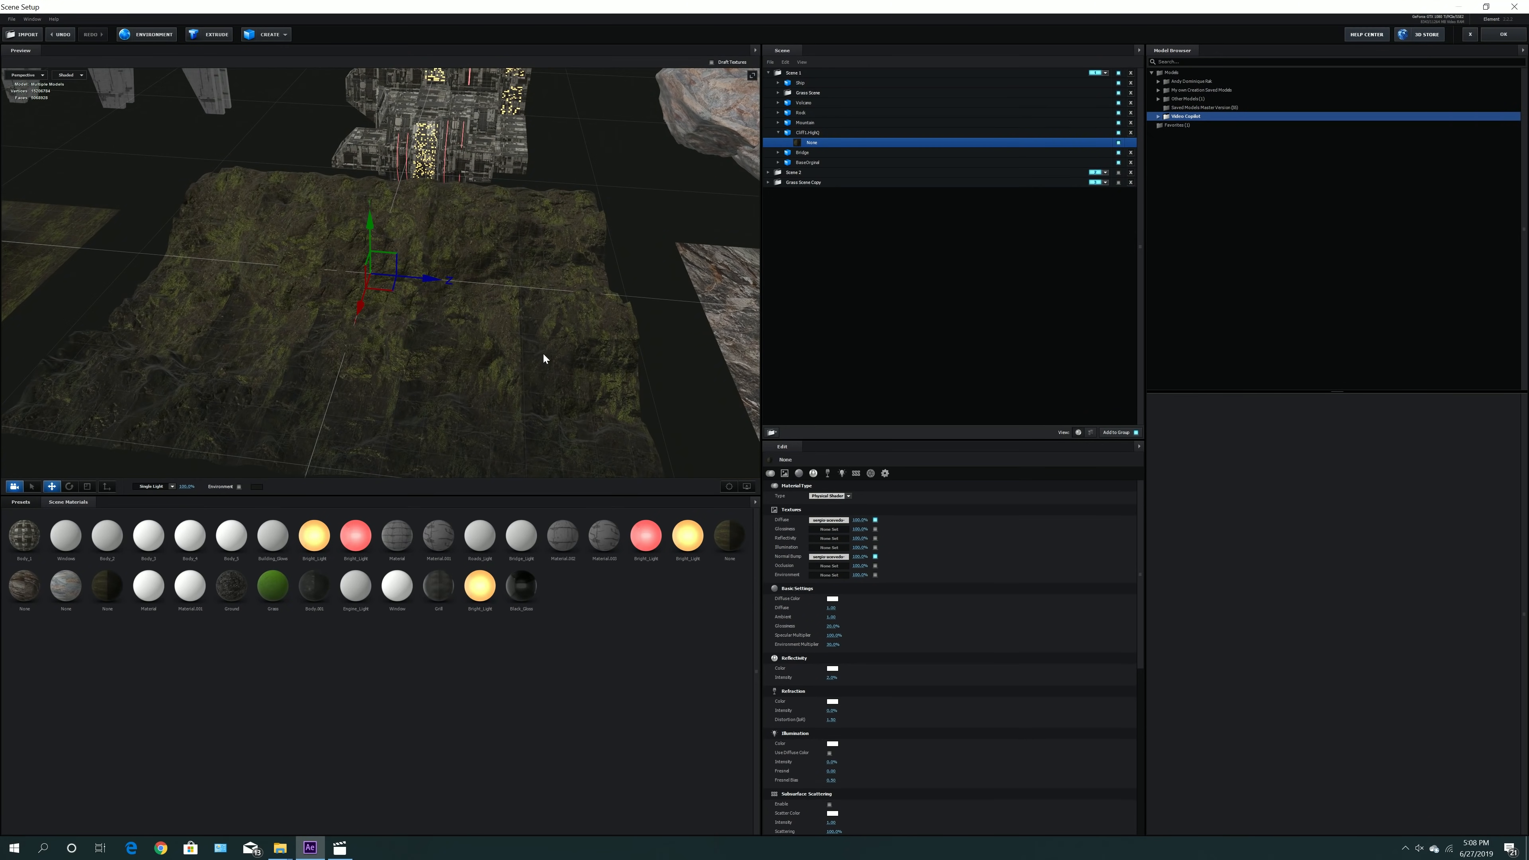
left_click_drag(669, 387, 605, 369)
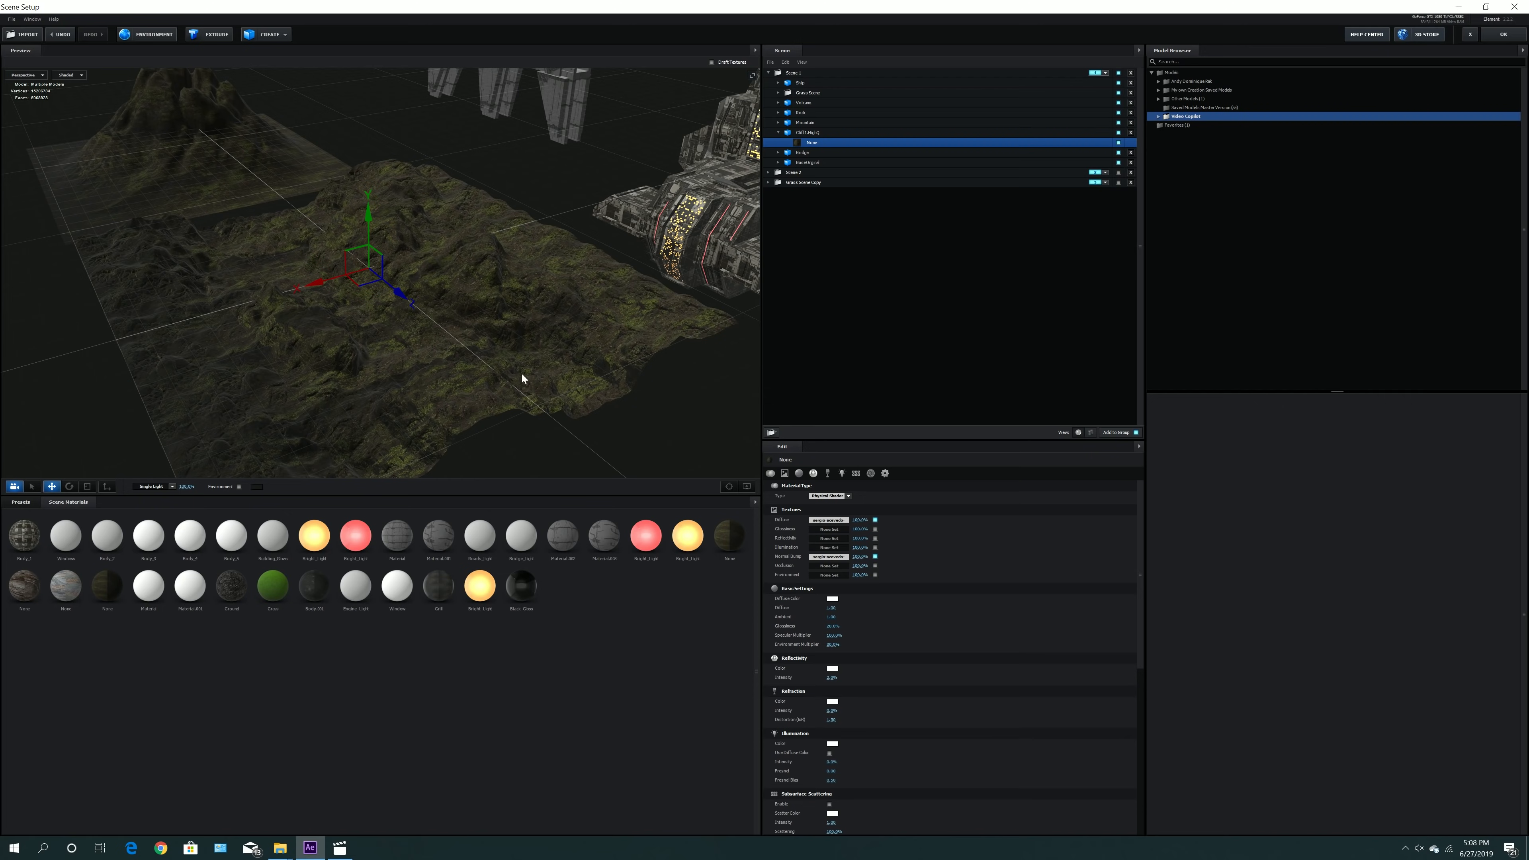
scroll(488, 368, "down", 5)
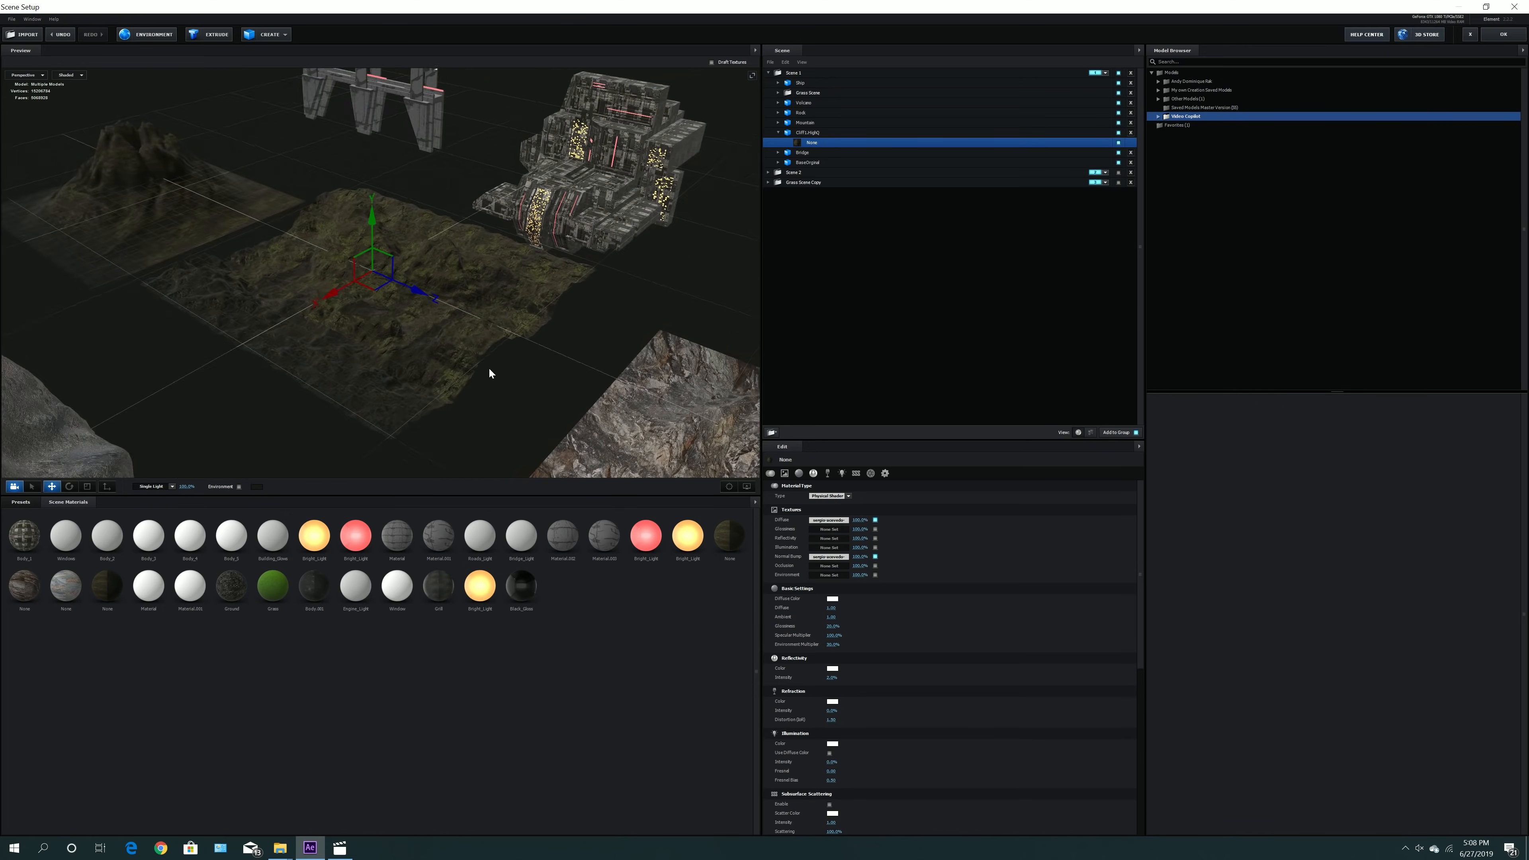
left_click_drag(490, 369, 524, 367)
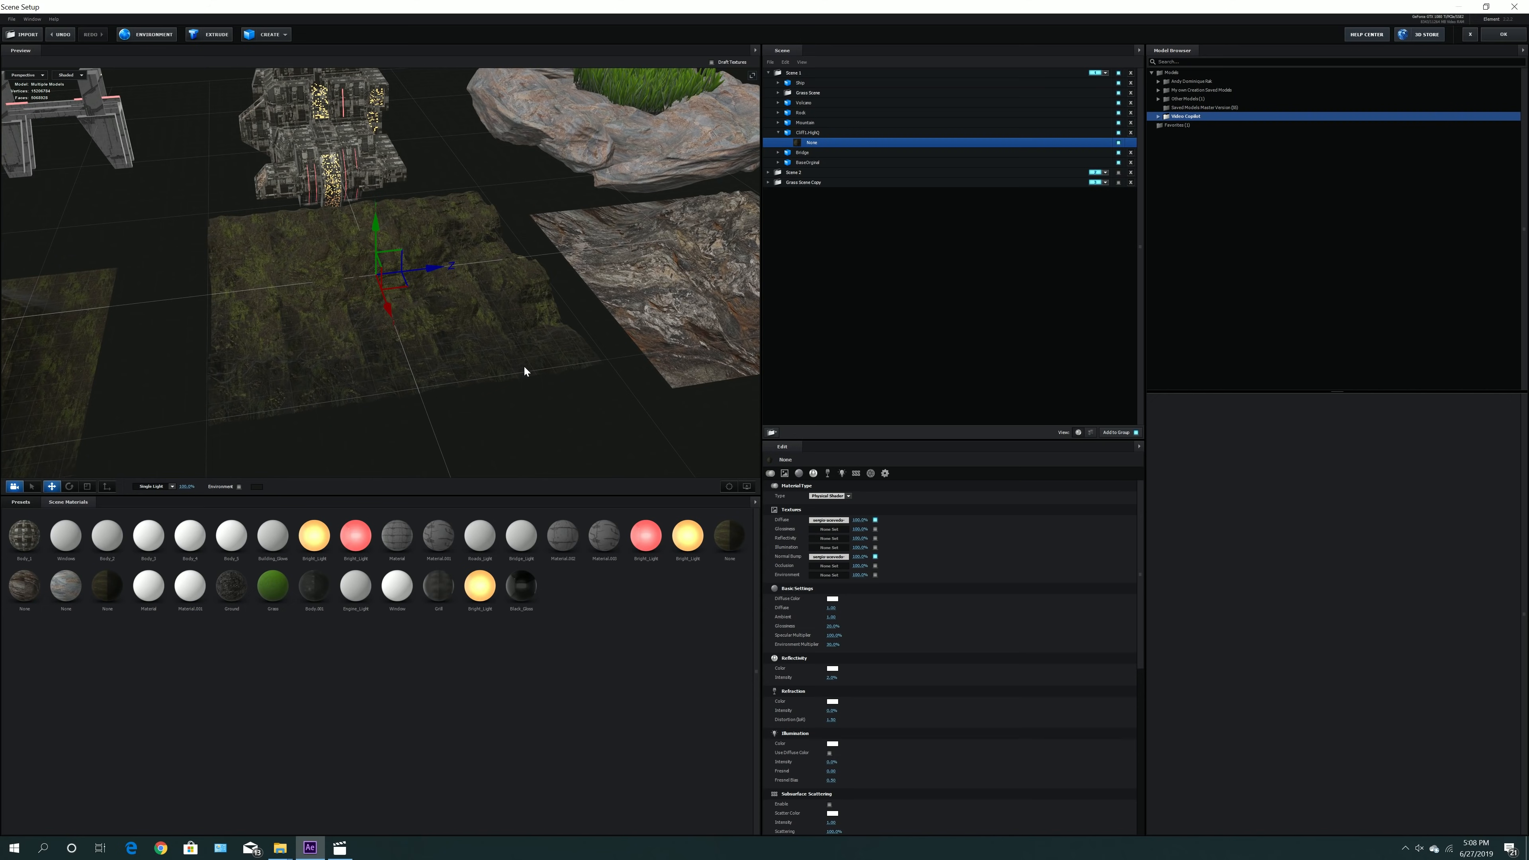
left_click_drag(455, 376, 555, 381)
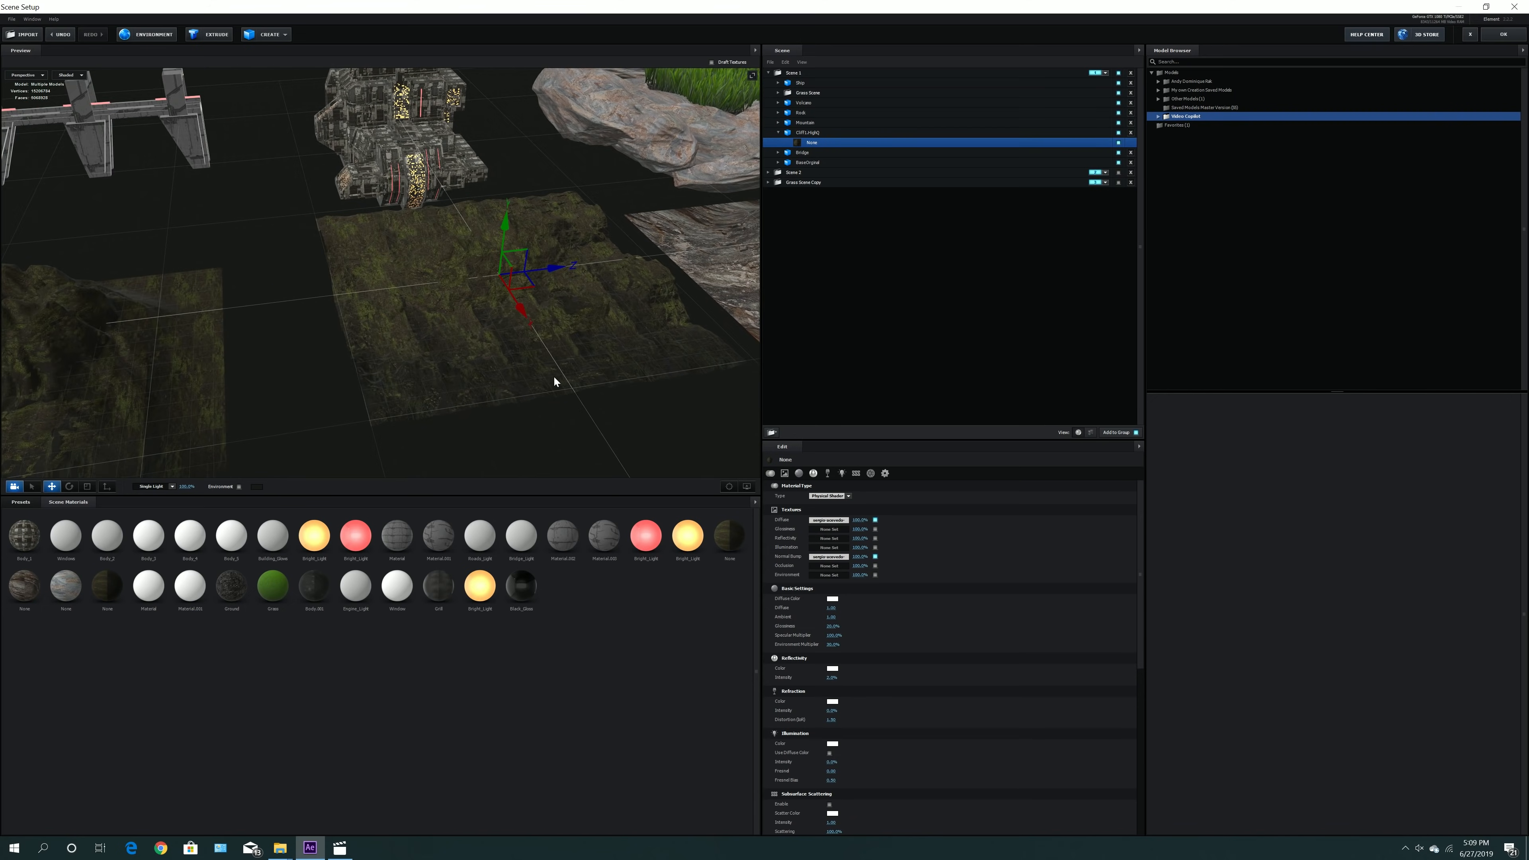
scroll(554, 388, "down", 5)
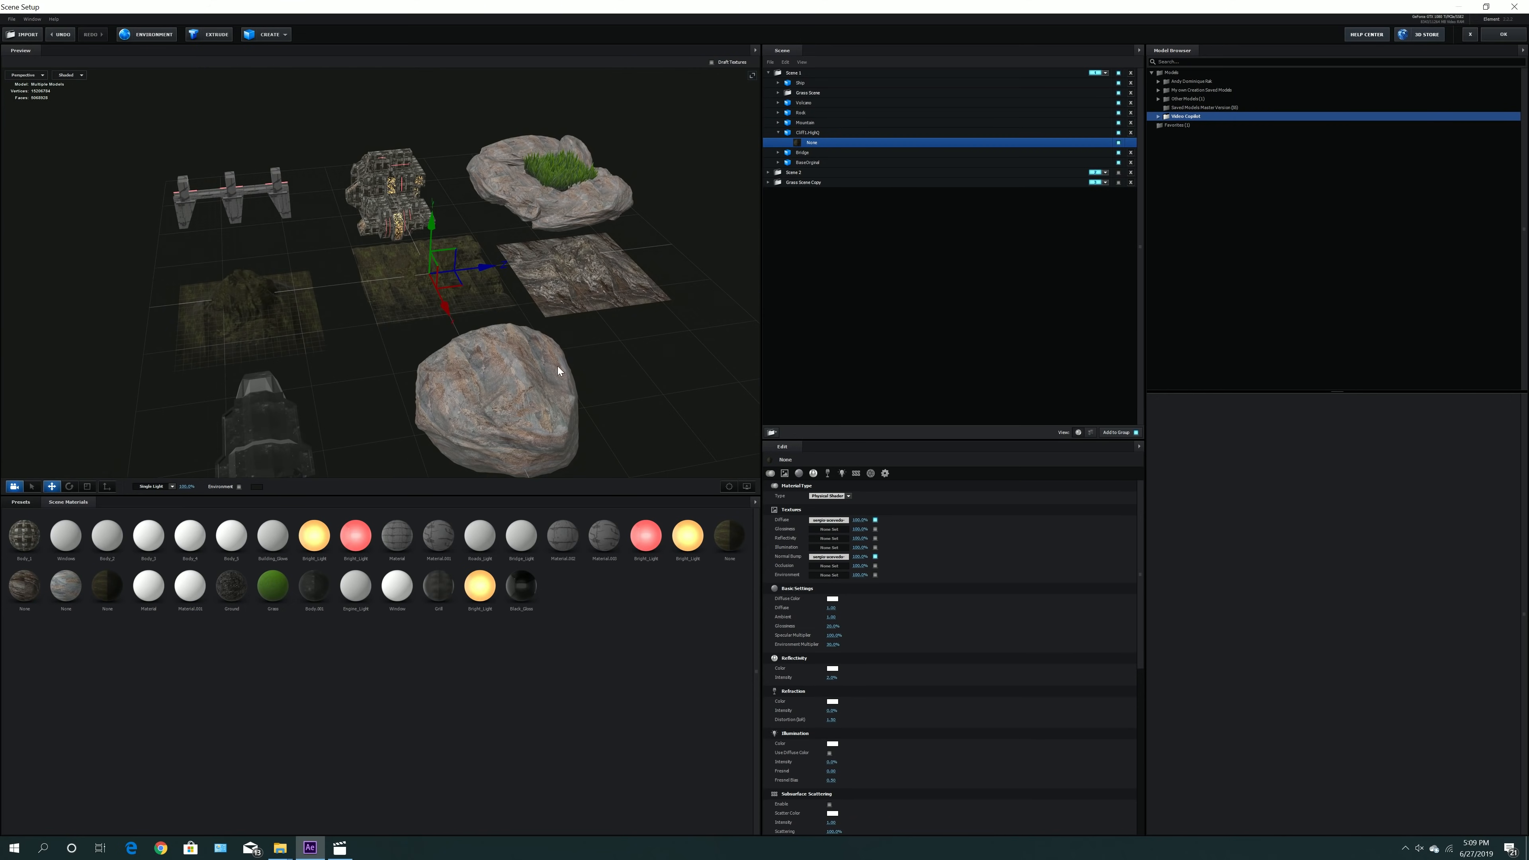
left_click_drag(555, 381, 526, 369)
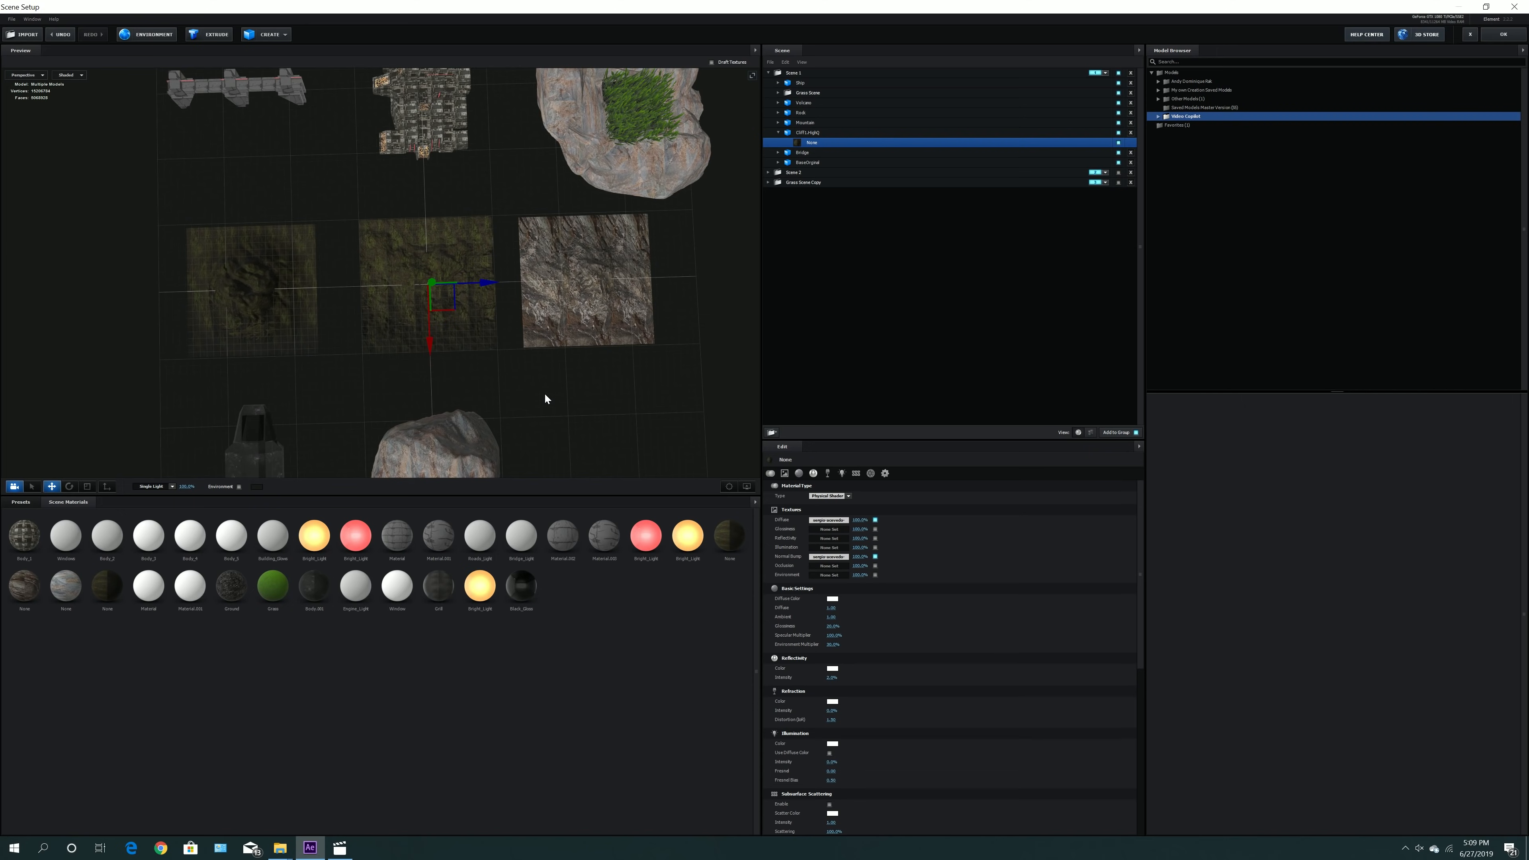
- Review the cliff material's diffuse texture image again and compare it with the overall model layout
left_click(829, 520)
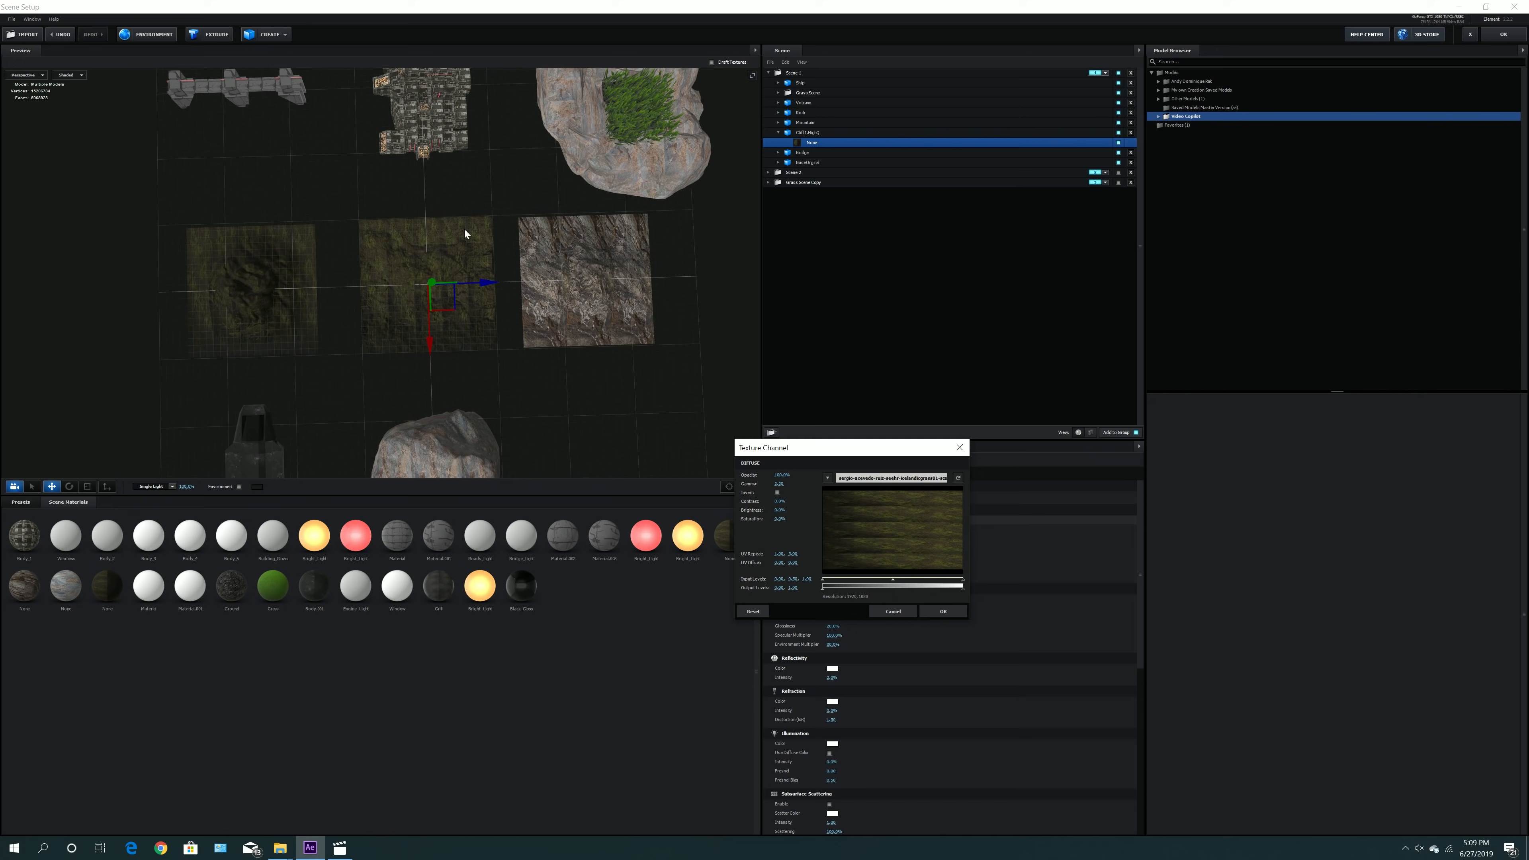
left_click(928, 612)
mouse_move(578, 377)
left_mouse_down()
mouse_move(566, 334)
mouse_move(573, 383)
mouse_move(412, 367)
mouse_move(474, 362)
mouse_move(550, 361)
mouse_move(410, 372)
mouse_move(407, 392)
mouse_move(486, 422)
mouse_move(566, 412)
mouse_move(574, 363)
left_mouse_up()
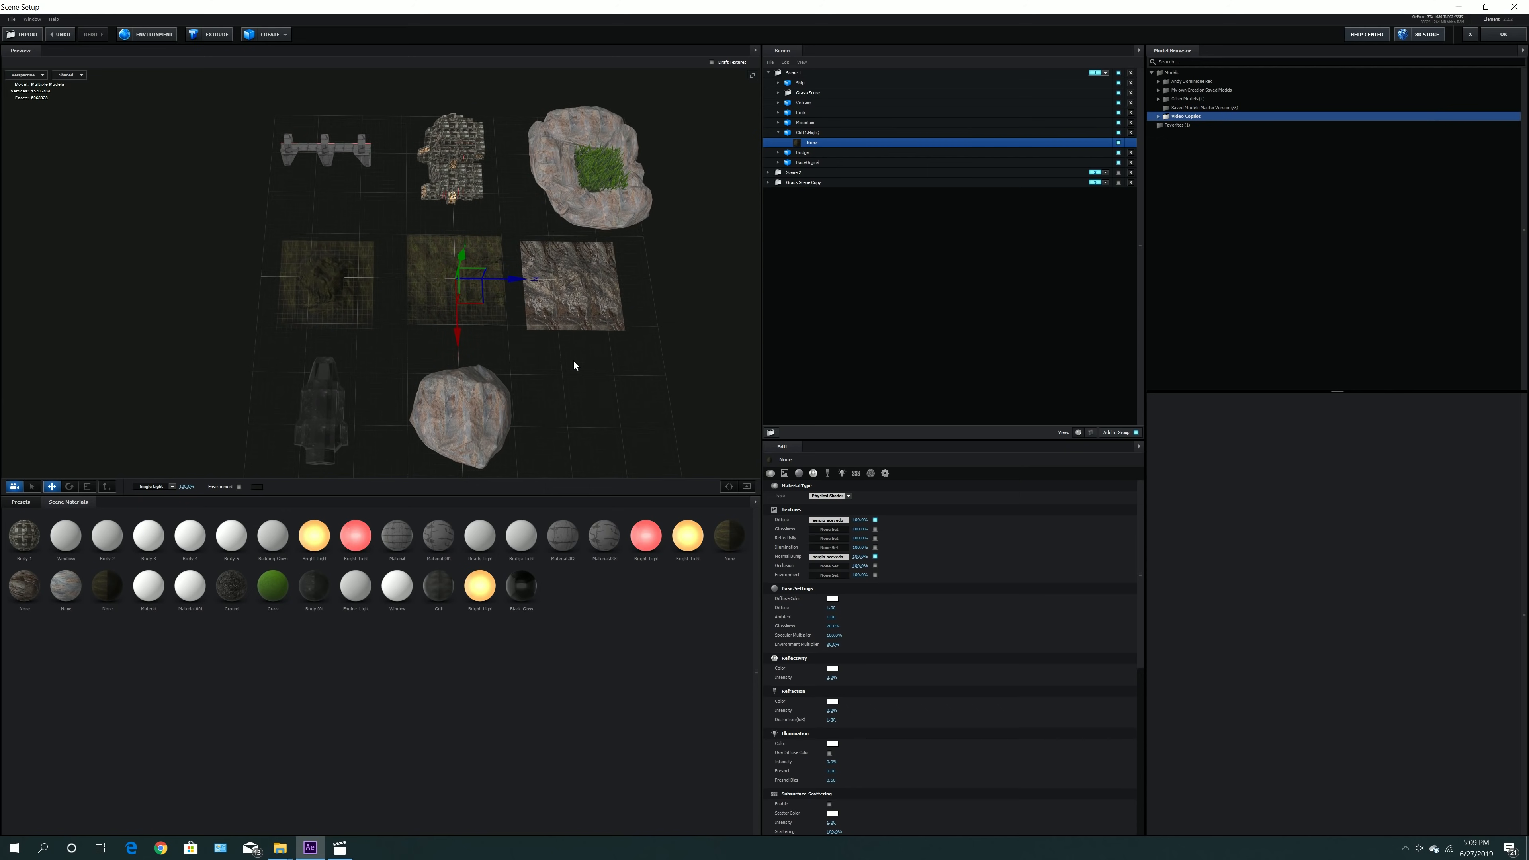
mouse_move(574, 365)
left_mouse_down()
mouse_move(555, 371)
mouse_move(638, 338)
mouse_move(557, 354)
left_mouse_up()
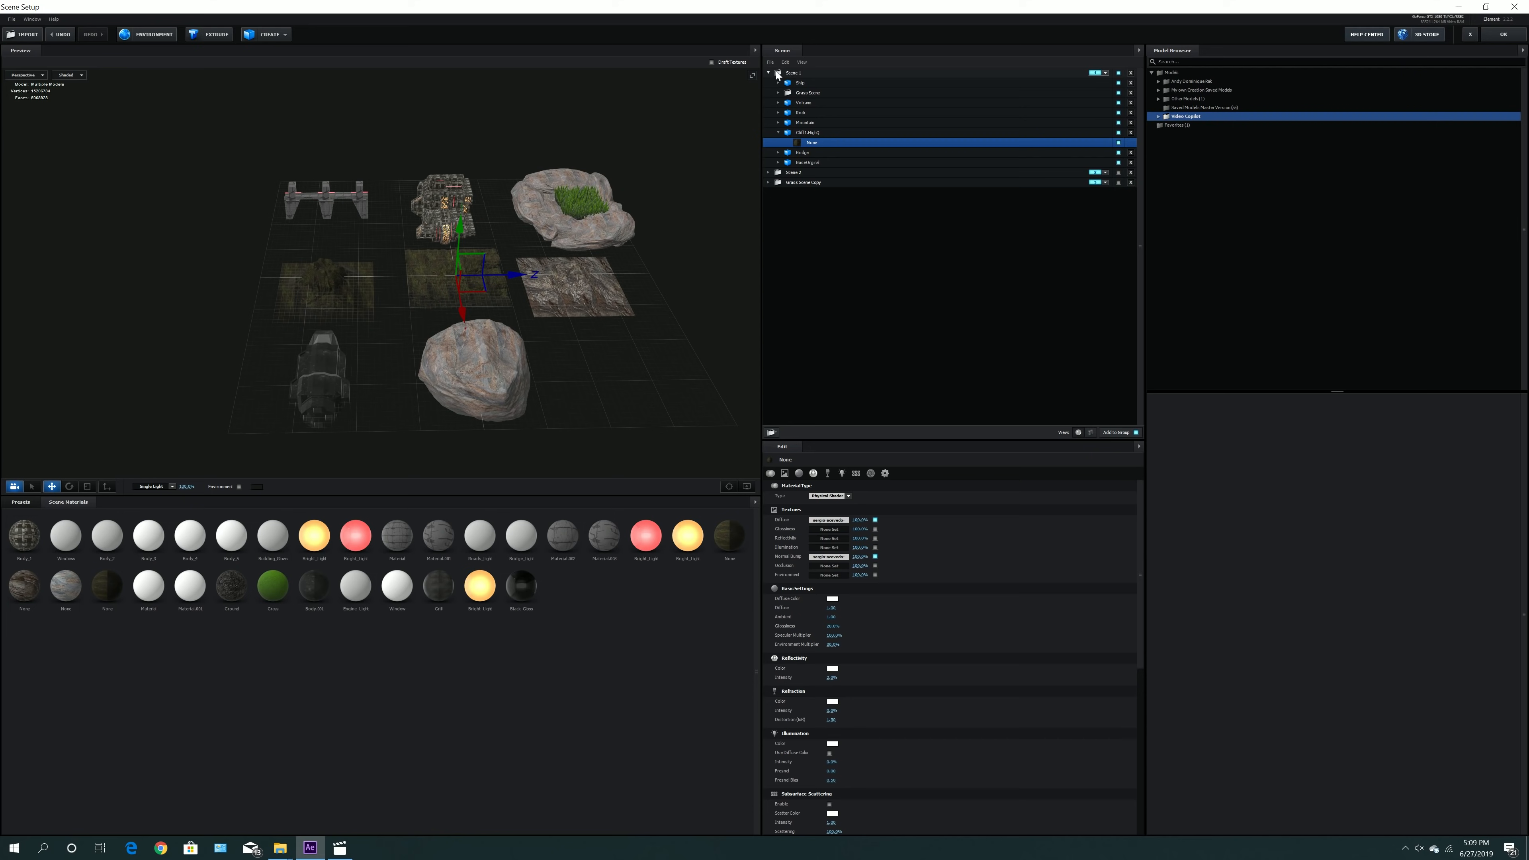
- Turn on the Scene 2 group's visibility, collapse the cliff model under Scene 1 and display the assembled Scene 2
left_click(795, 174)
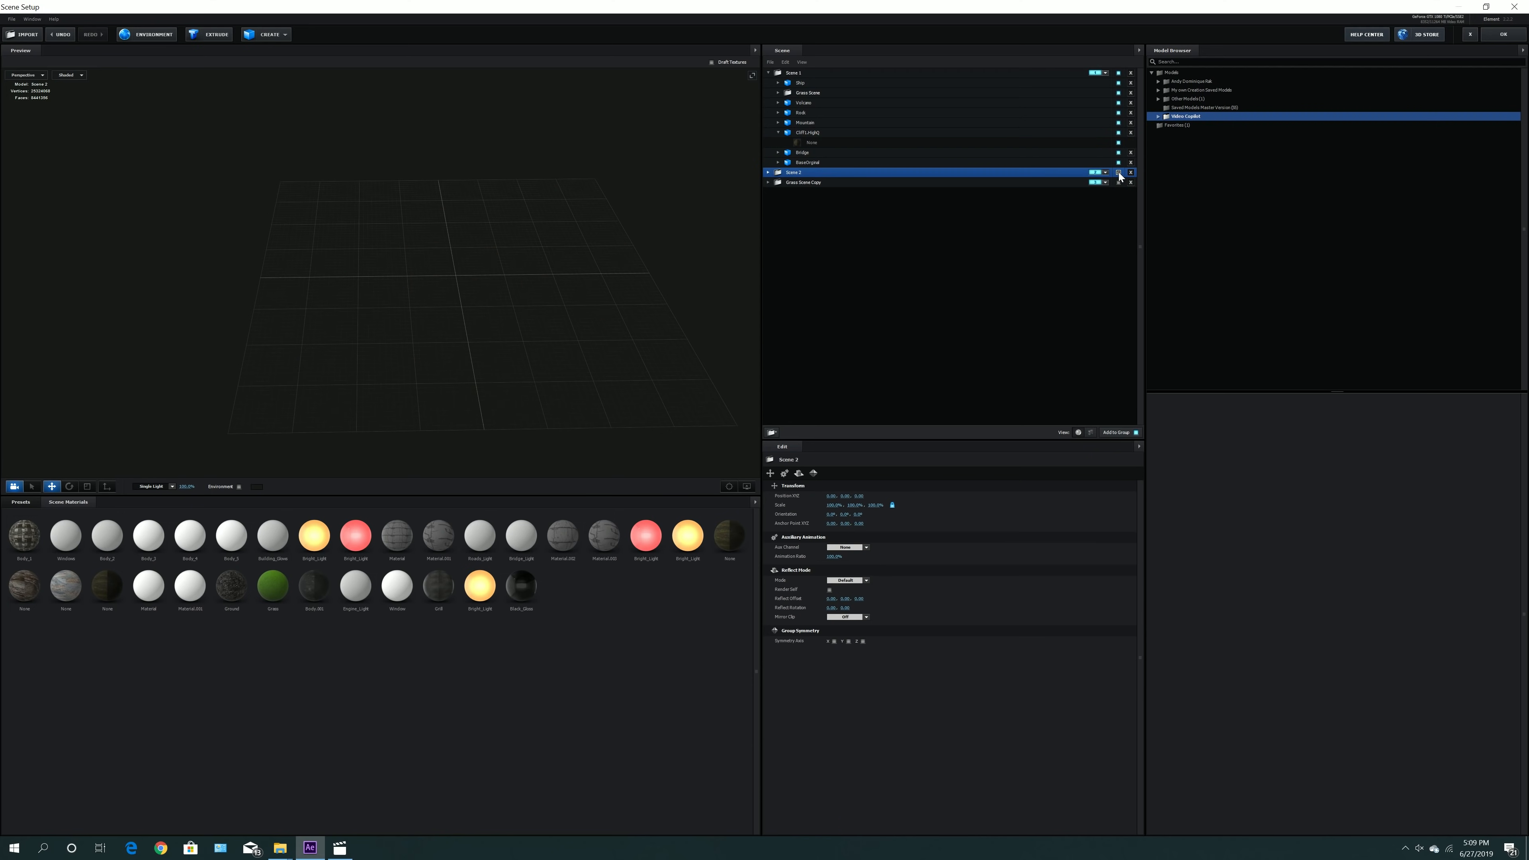
left_click_drag(566, 365, 580, 333)
left_click(801, 74)
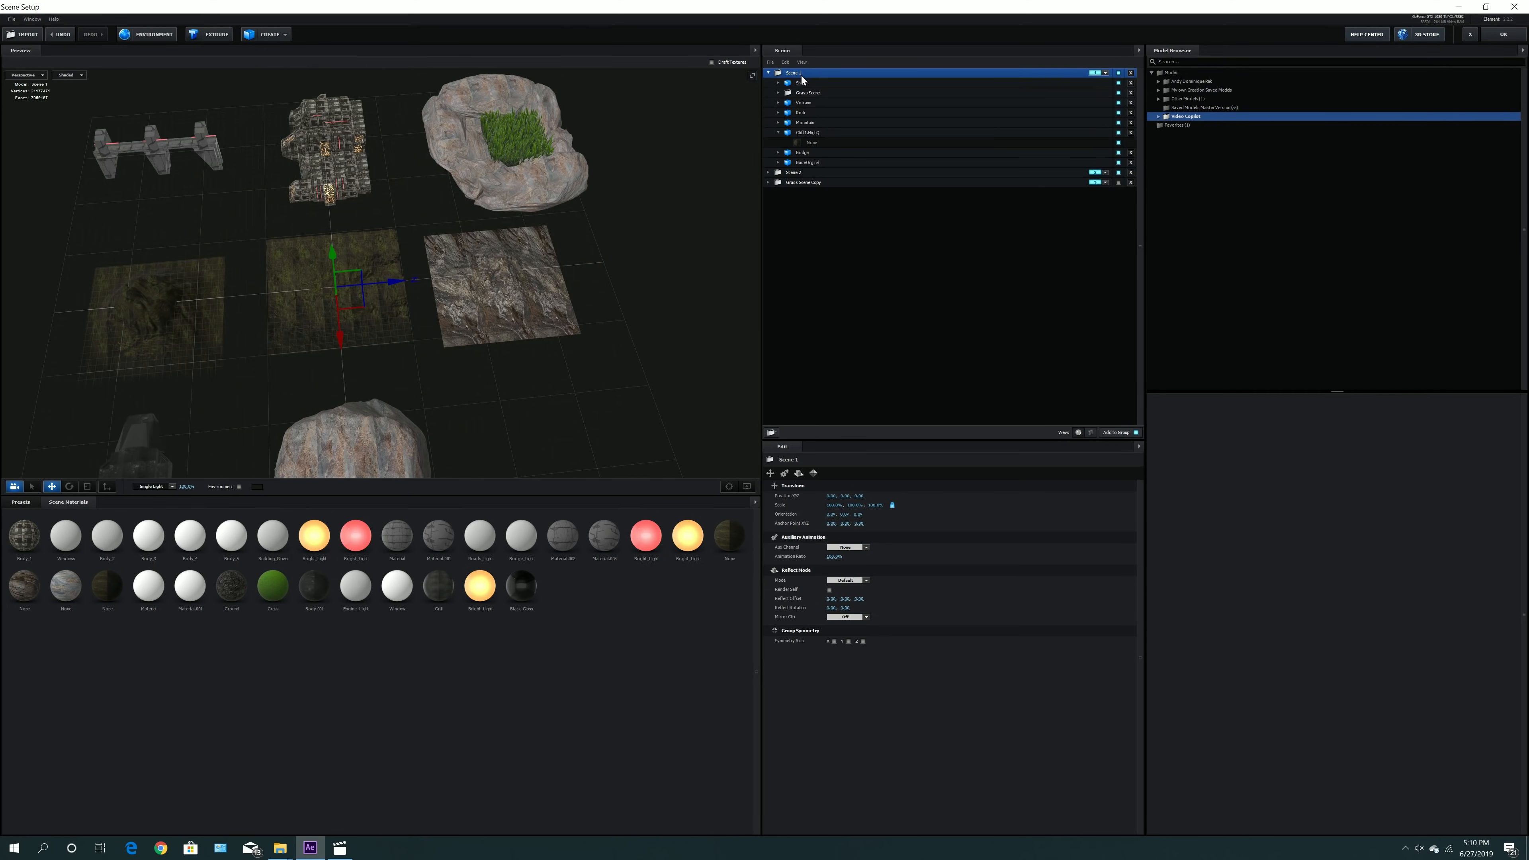
left_click(779, 133)
left_click(797, 163)
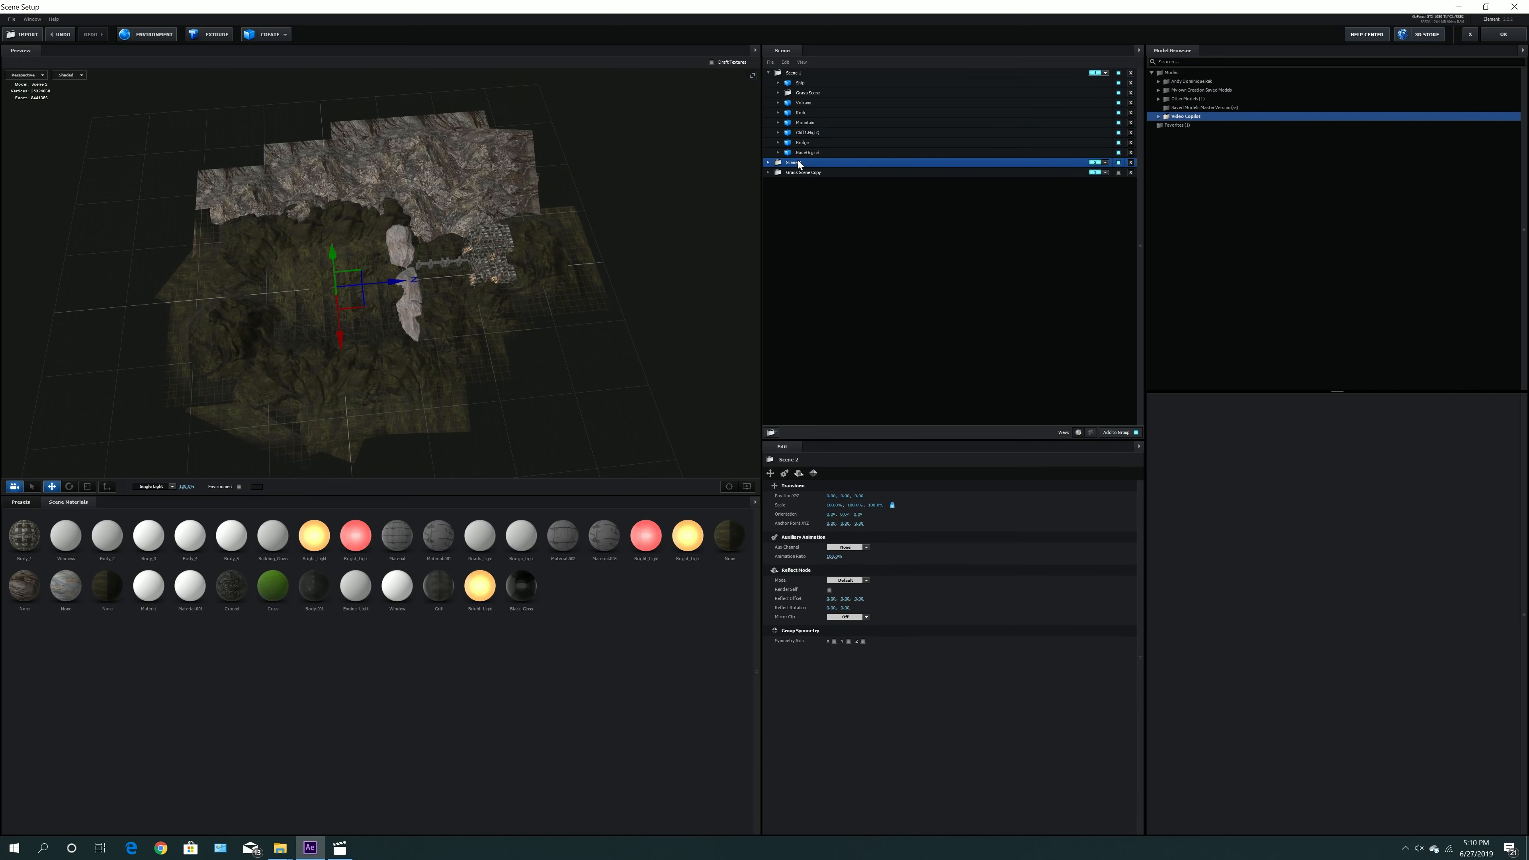
- Examine the assembled Scene 2 terrain, bridge and rocks from low, high and side angles in the preview
left_click_drag(551, 330, 552, 308)
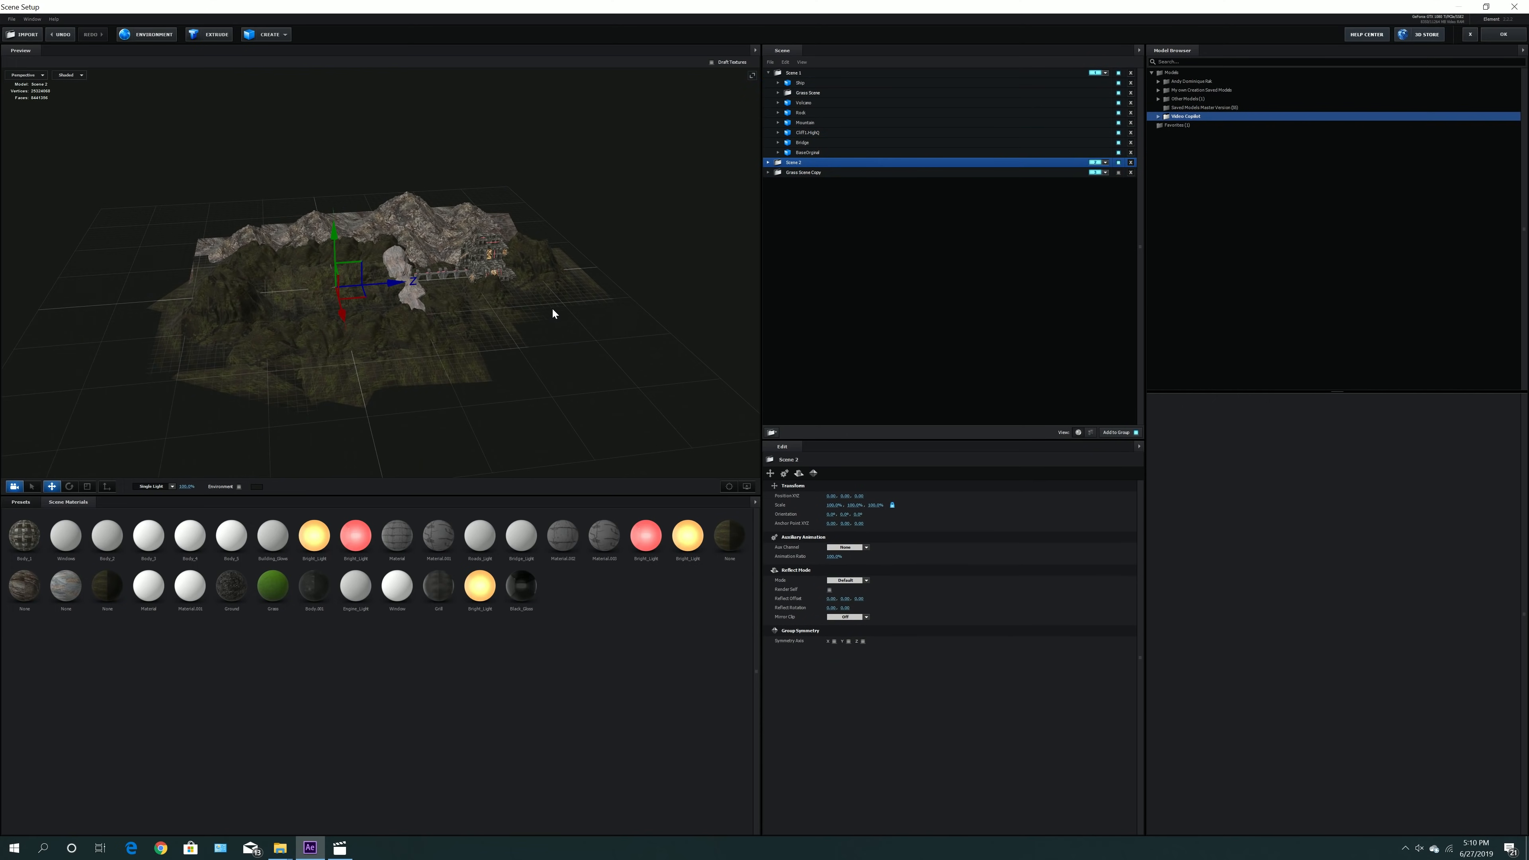
scroll(519, 334, "up", 5)
mouse_move(515, 345)
left_mouse_down()
mouse_move(504, 325)
mouse_move(514, 341)
left_mouse_up()
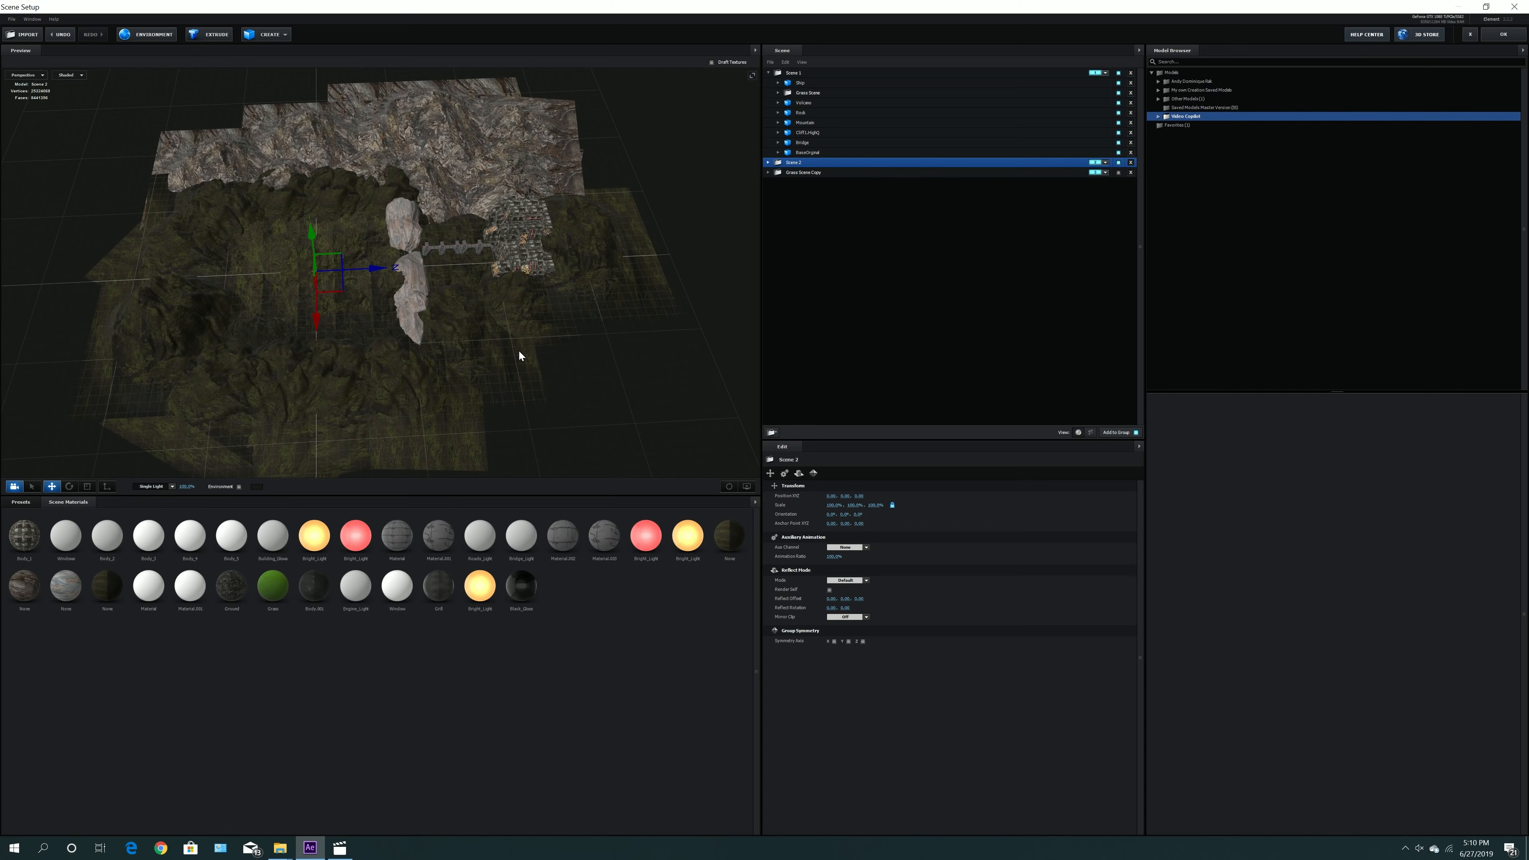
mouse_move(528, 304)
left_mouse_down()
mouse_move(462, 288)
mouse_move(594, 288)
mouse_move(530, 298)
left_mouse_up()
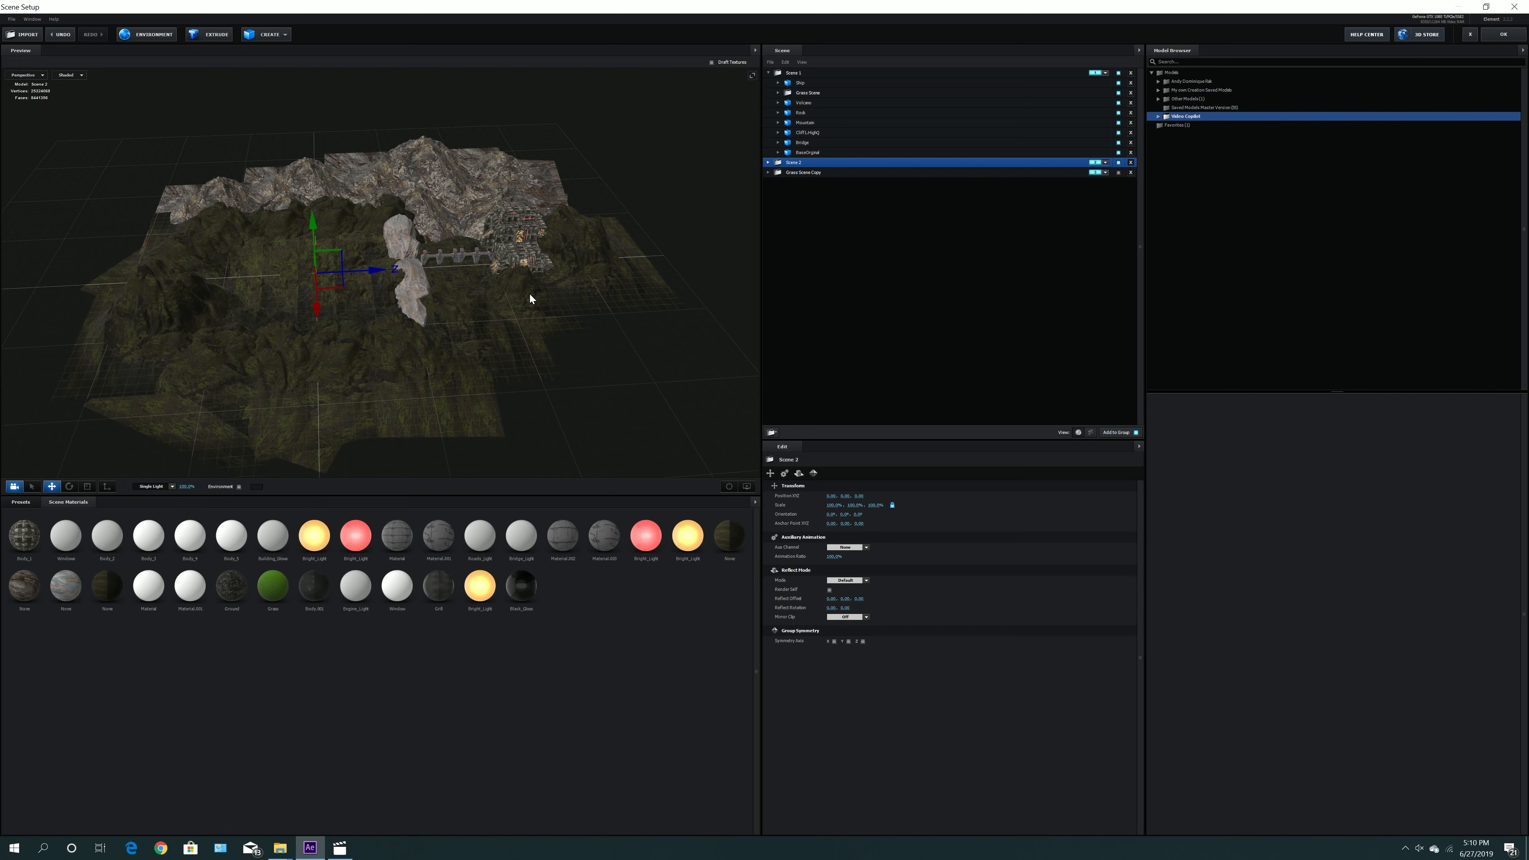
left_click_drag(530, 292, 662, 289)
- Turn on the Grass Scene Copy group's visibility and bring its grass-filled rock into view
left_click(809, 173)
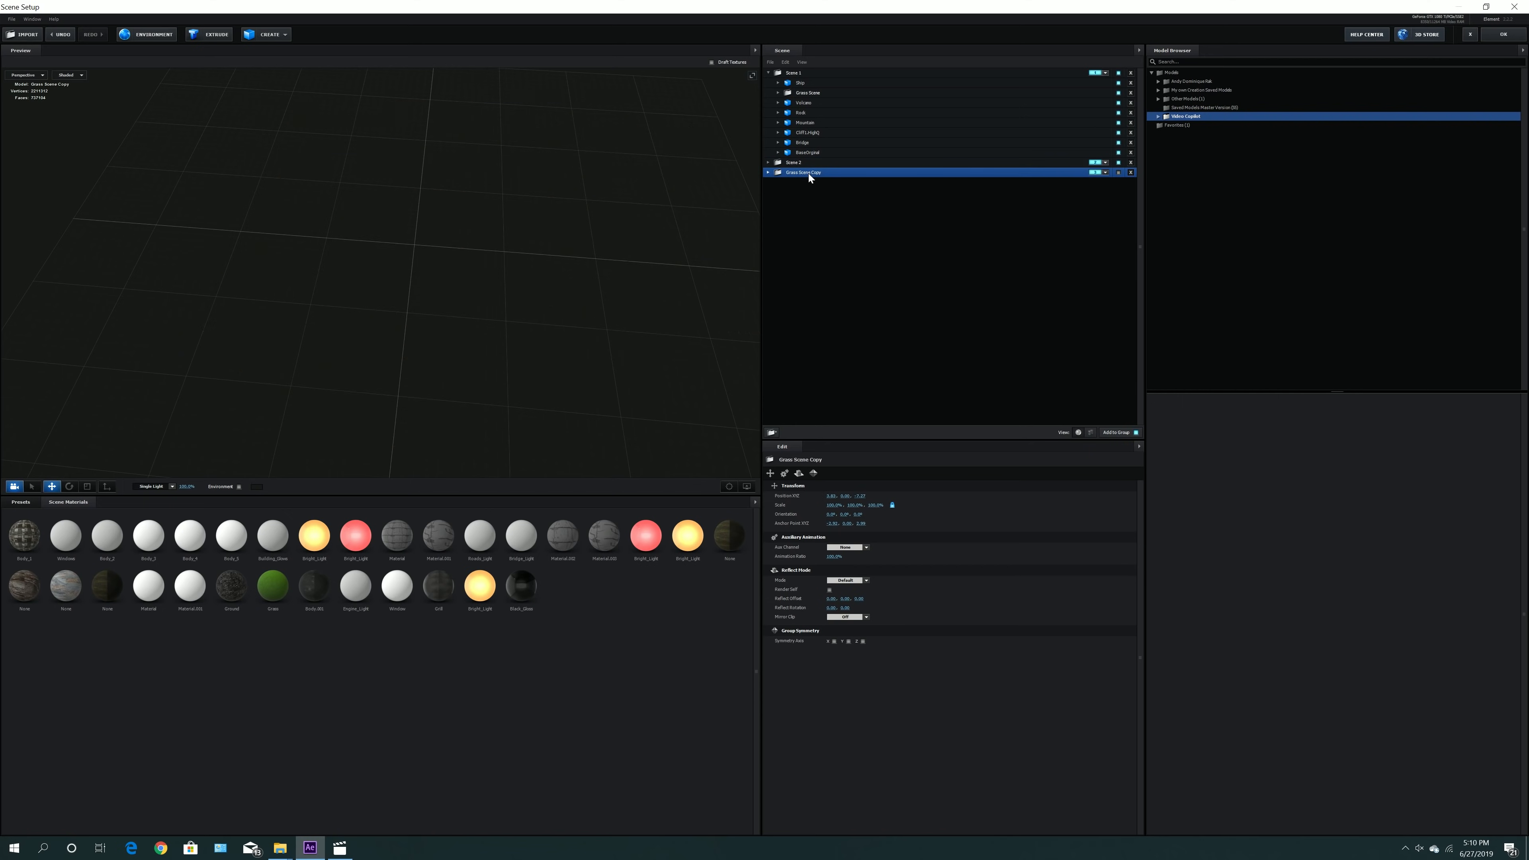
left_click(1118, 173)
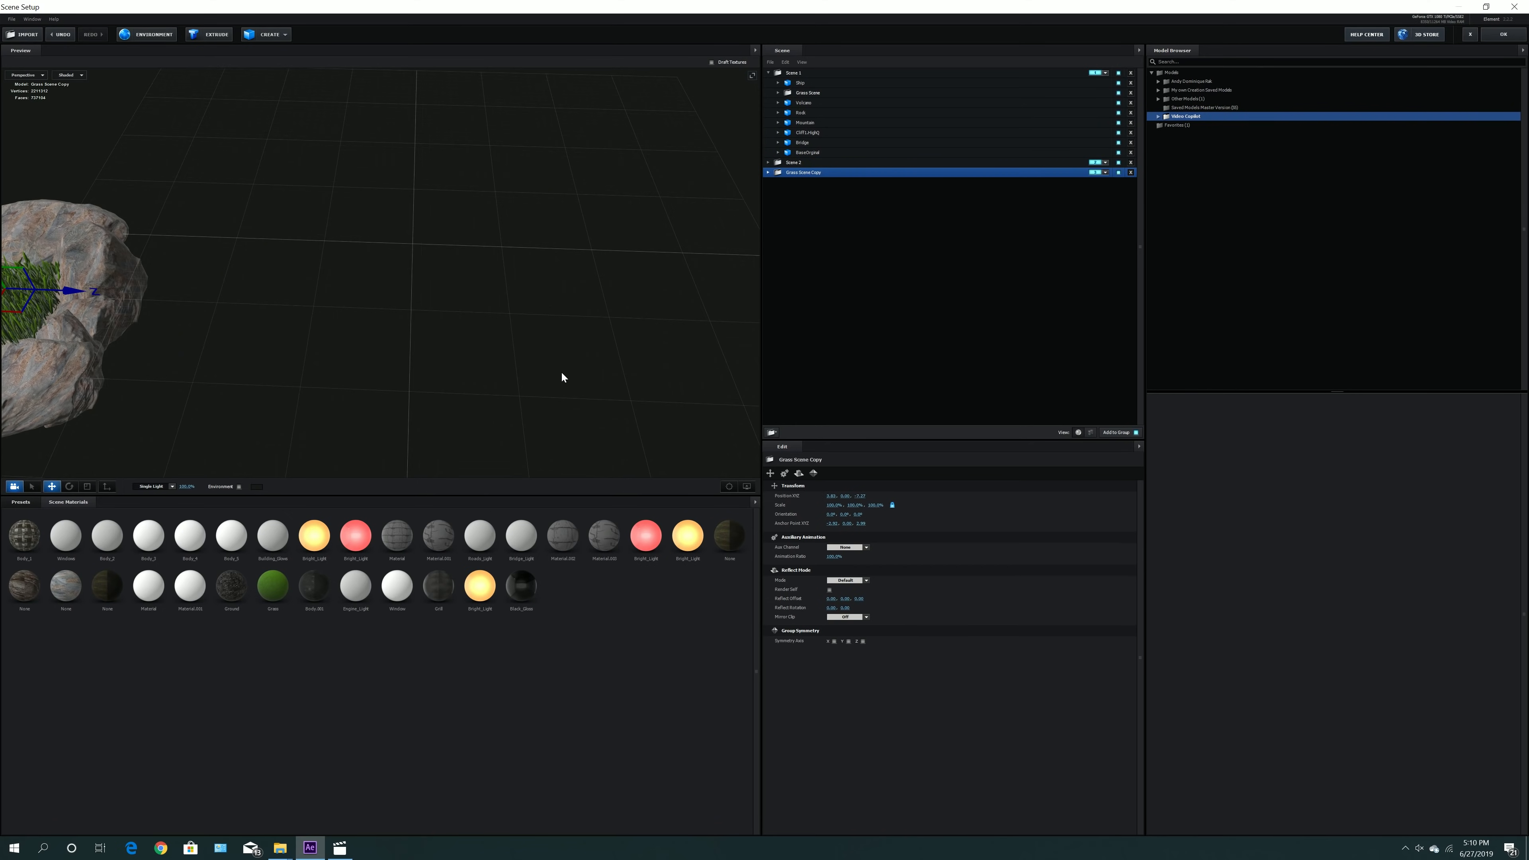
left_click_drag(232, 358, 462, 342)
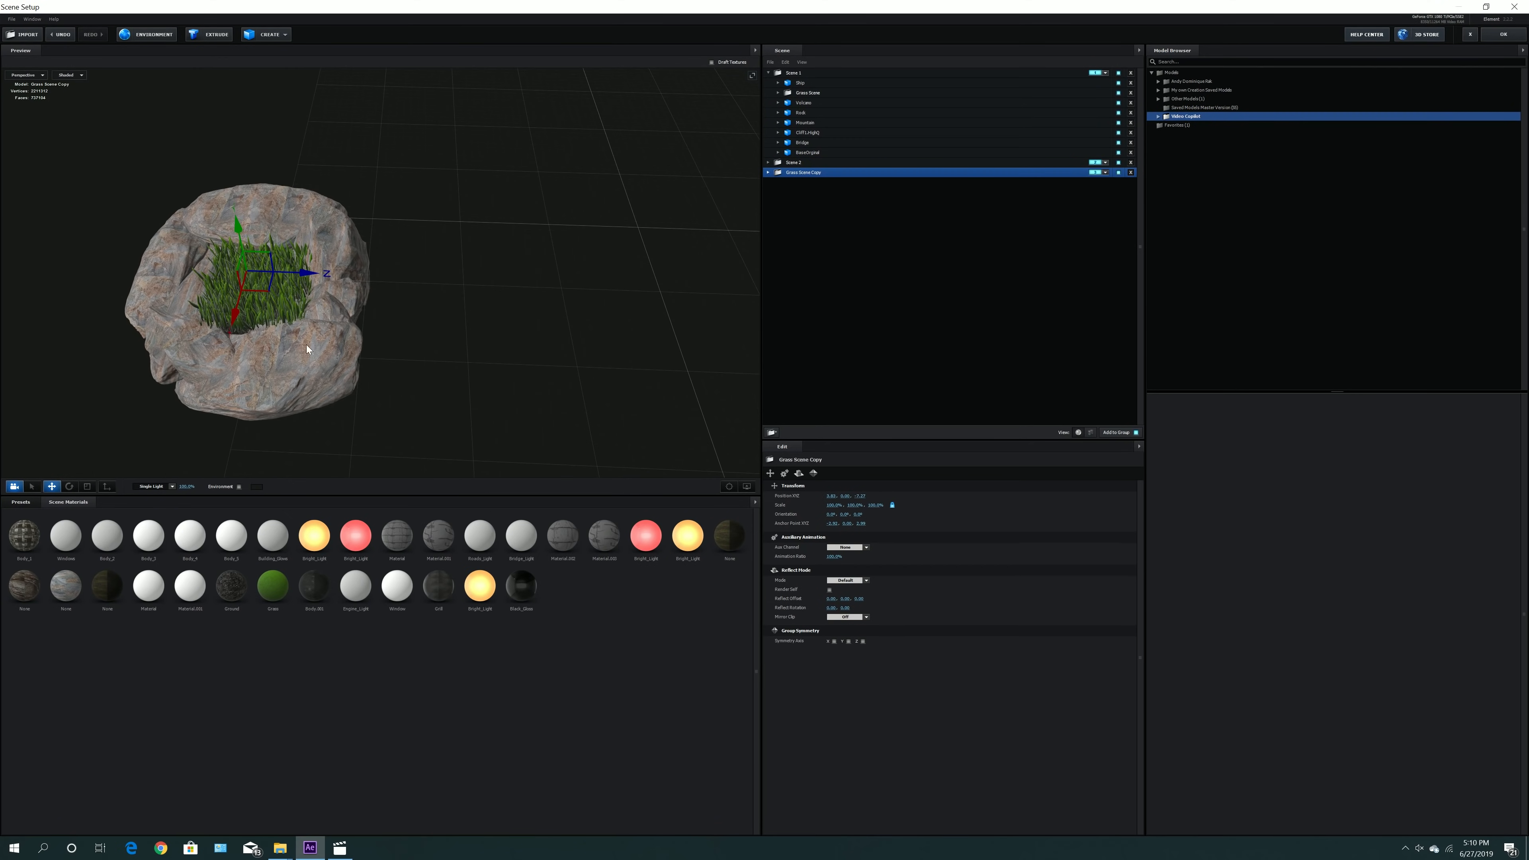
- Compare the assembled Scene 2 group with the separate Grass Scene Copy group in the preview
left_click(802, 161)
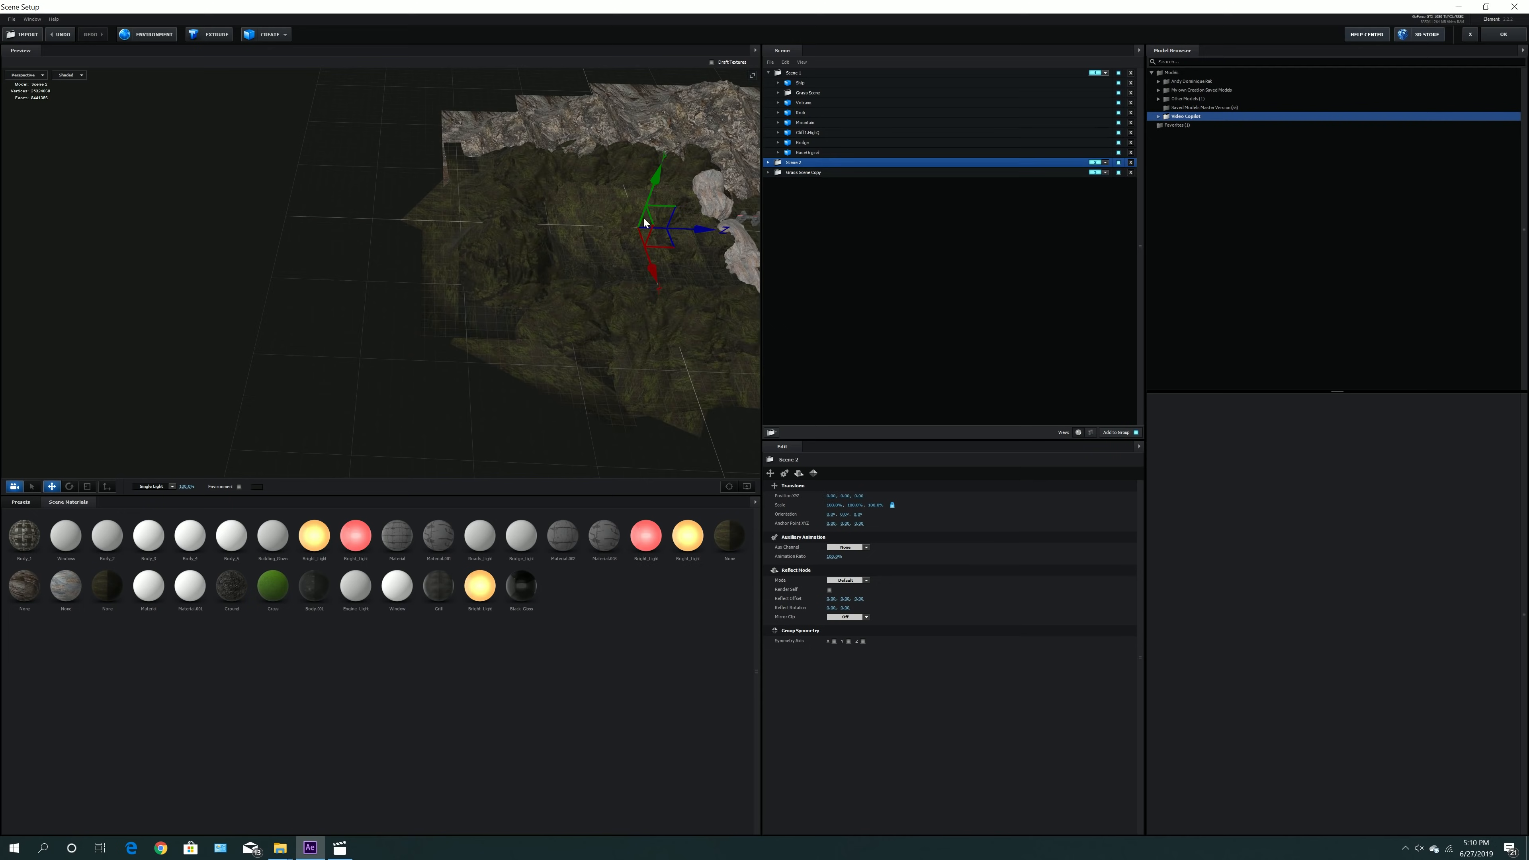
left_click_drag(671, 320, 505, 332)
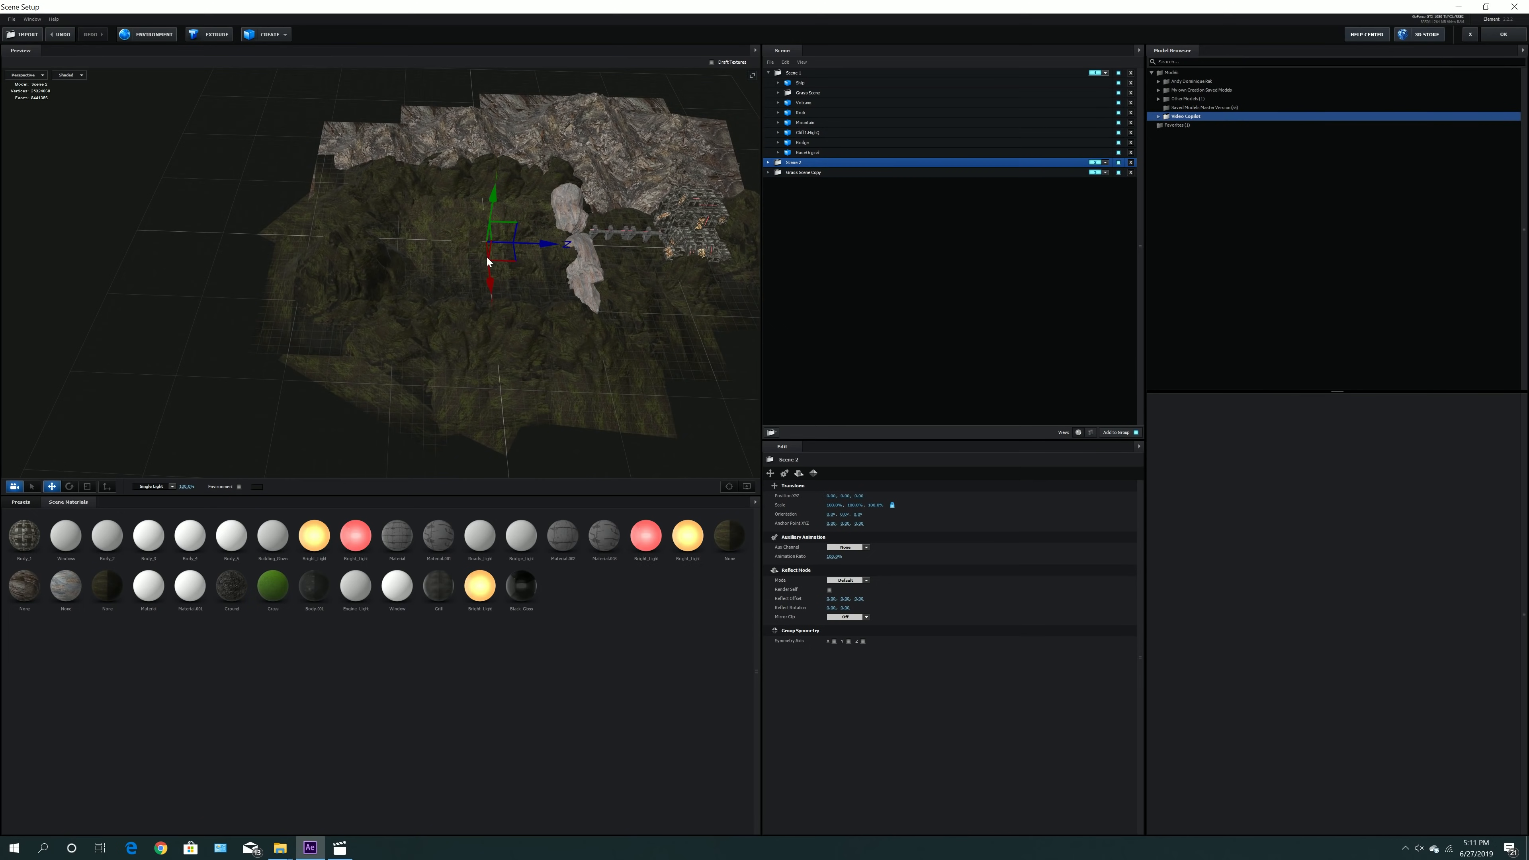
left_click(792, 173)
left_click_drag(69, 325, 113, 237)
left_click_drag(411, 270, 547, 281)
- Compare the individual source models in Scene 1 with the assembled Scene 2
left_click(831, 162)
left_click(799, 74)
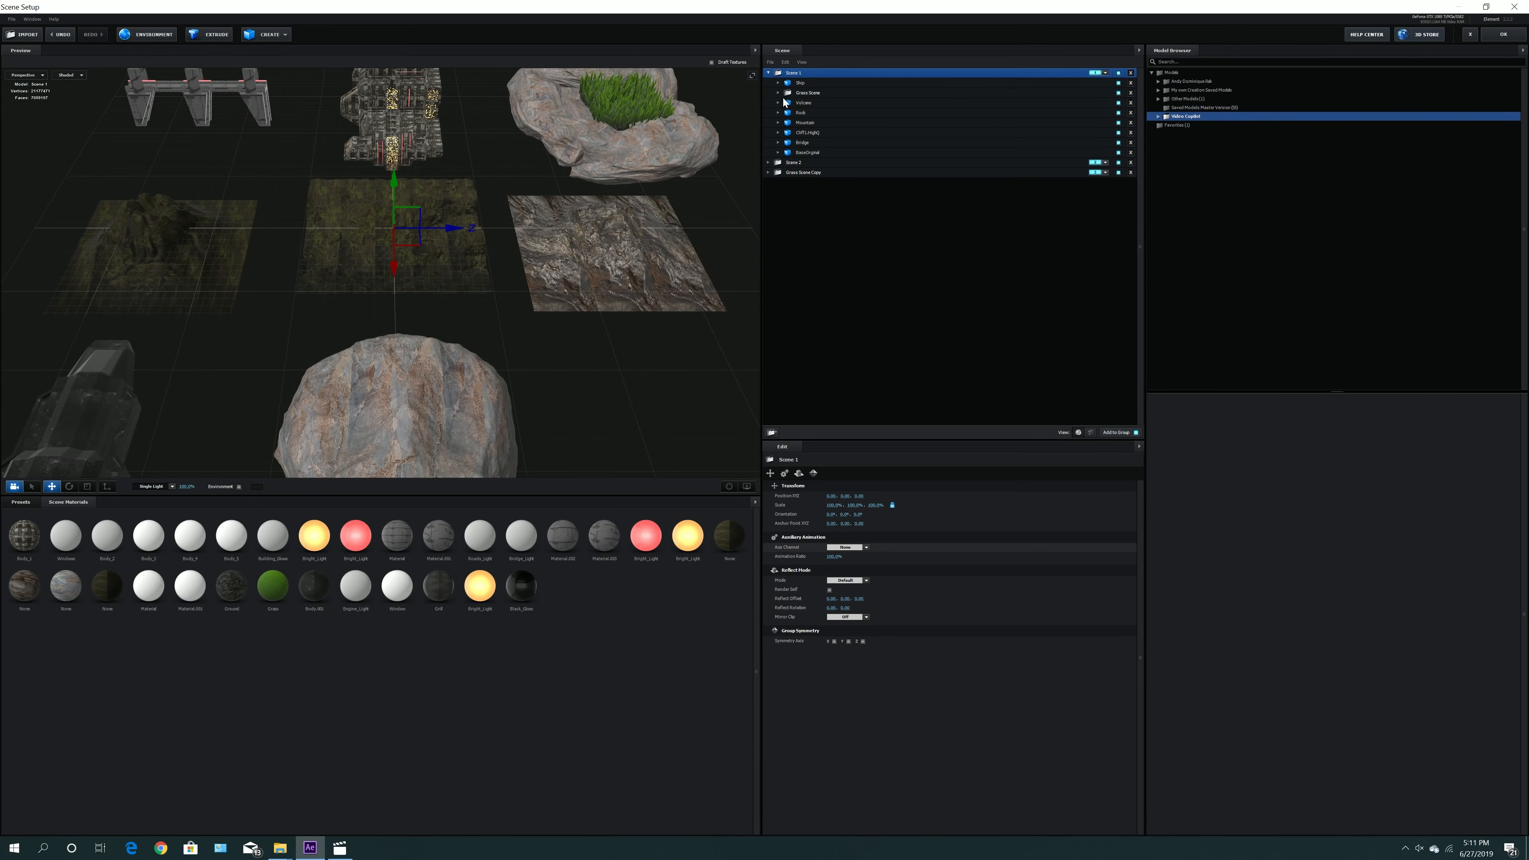
scroll(558, 257, "down", 3)
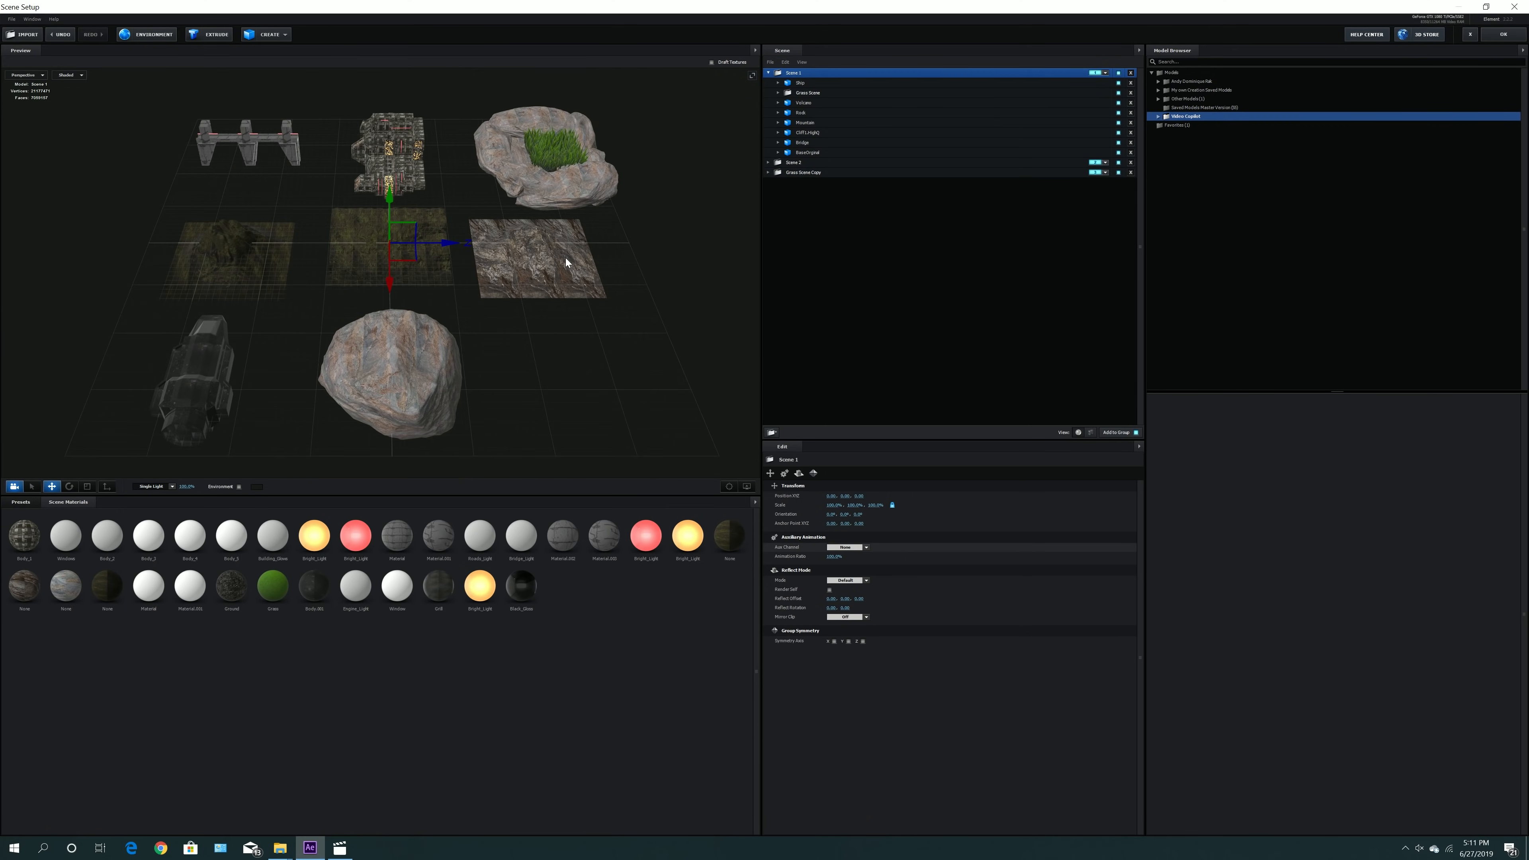
left_click(797, 164)
scroll(579, 354, "up", 2)
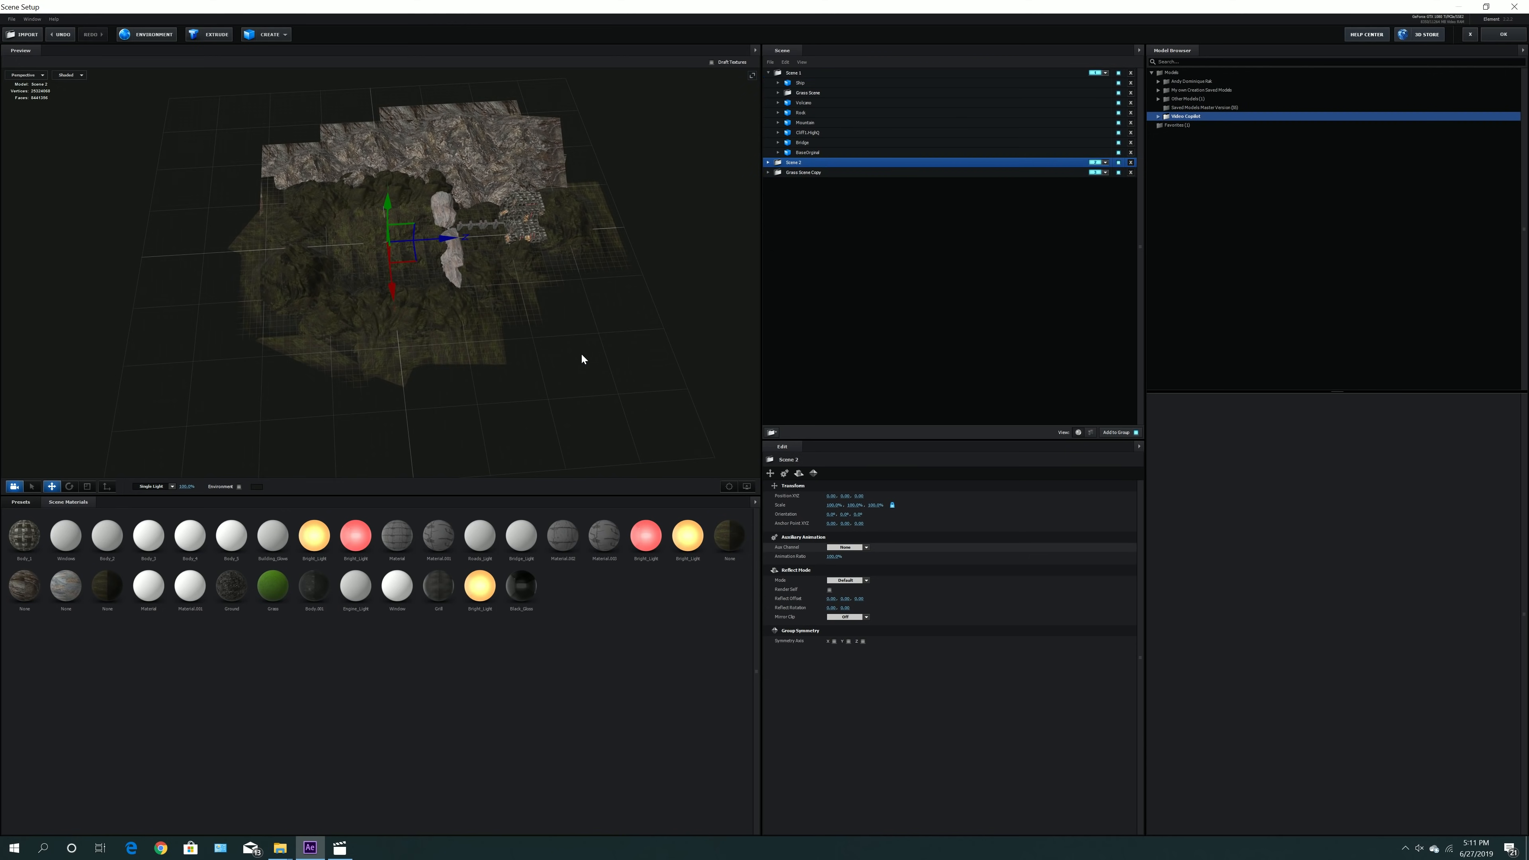
scroll(582, 353, "up", 2)
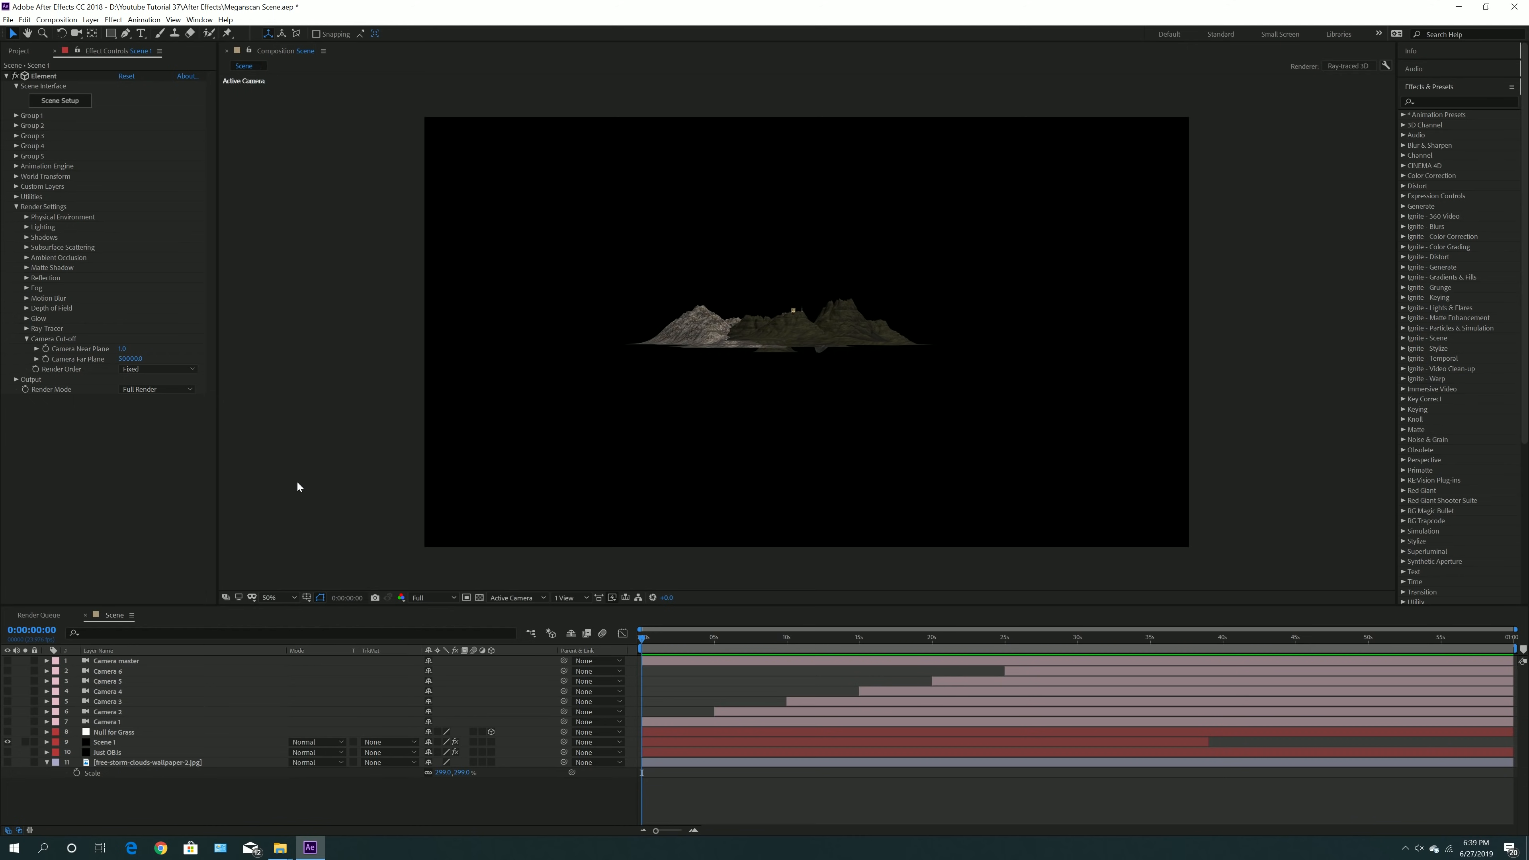
left_click(90, 19)
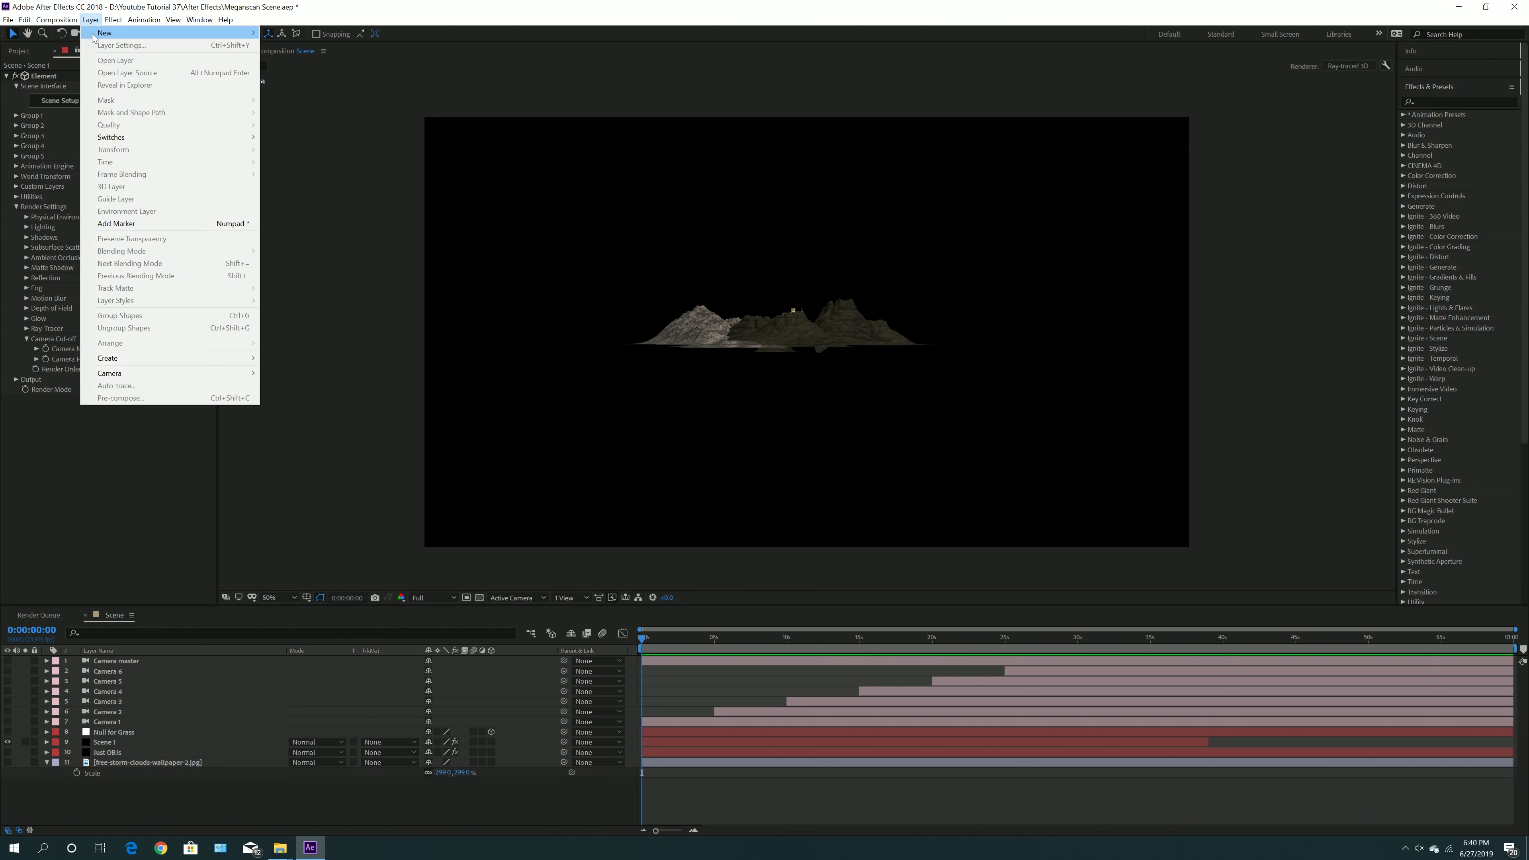
mouse_move(130, 37)
left_click(289, 70)
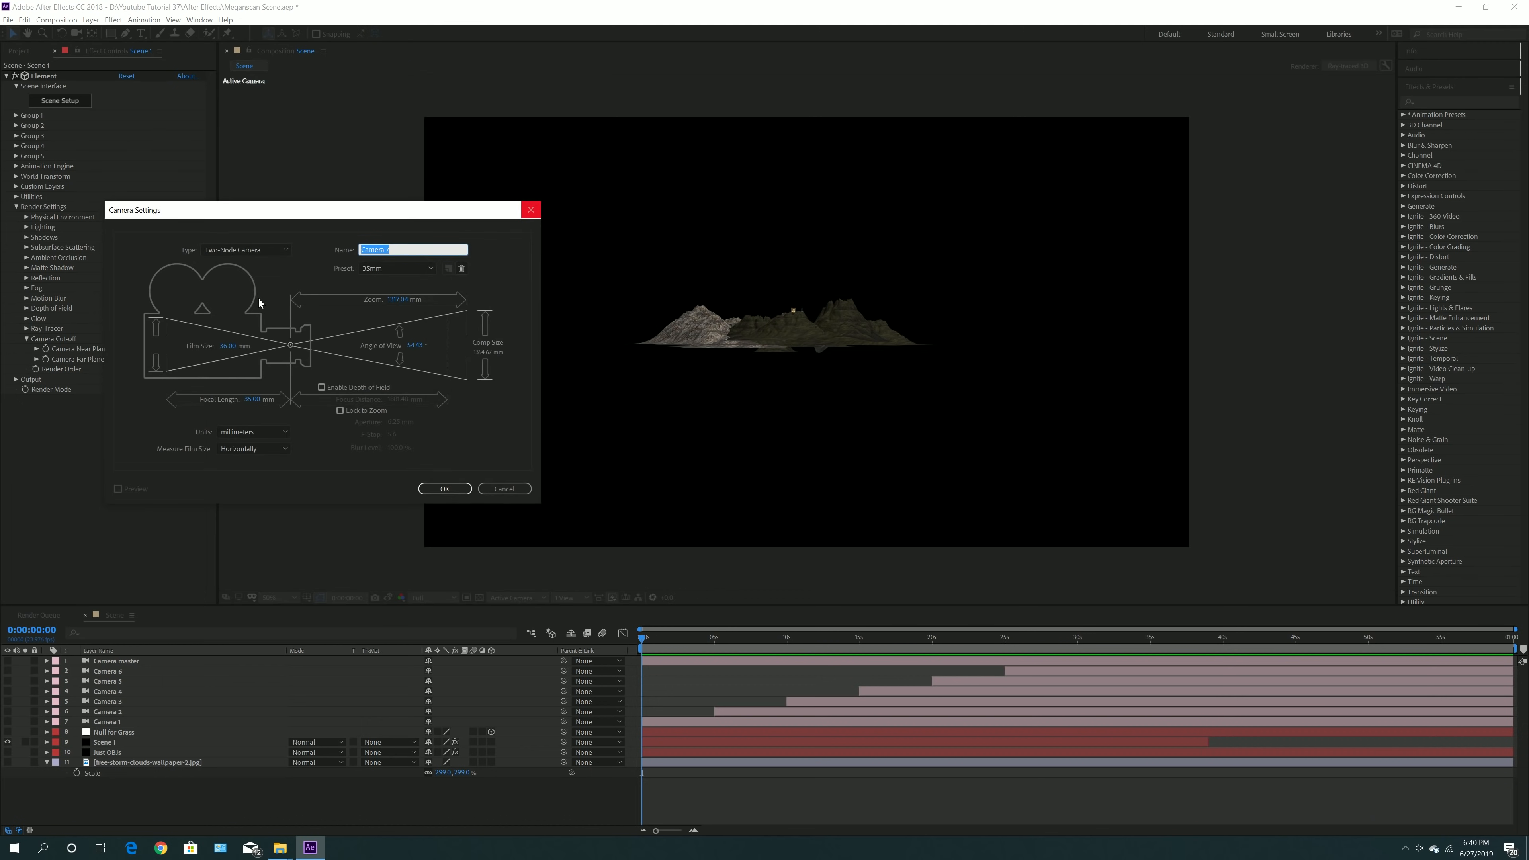
left_click(402, 273)
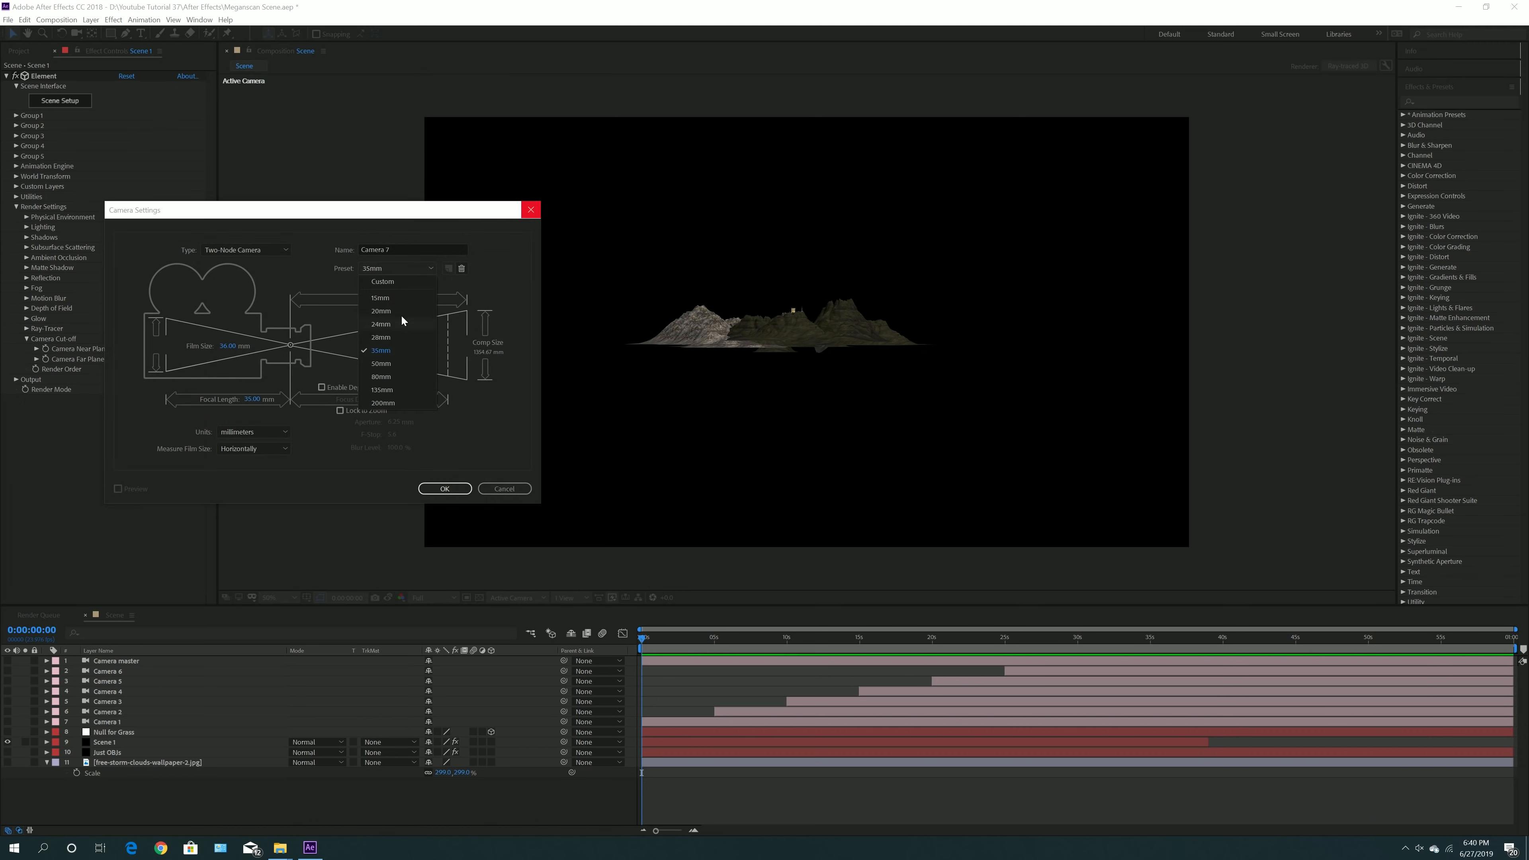
left_click(505, 491)
left_click(506, 493)
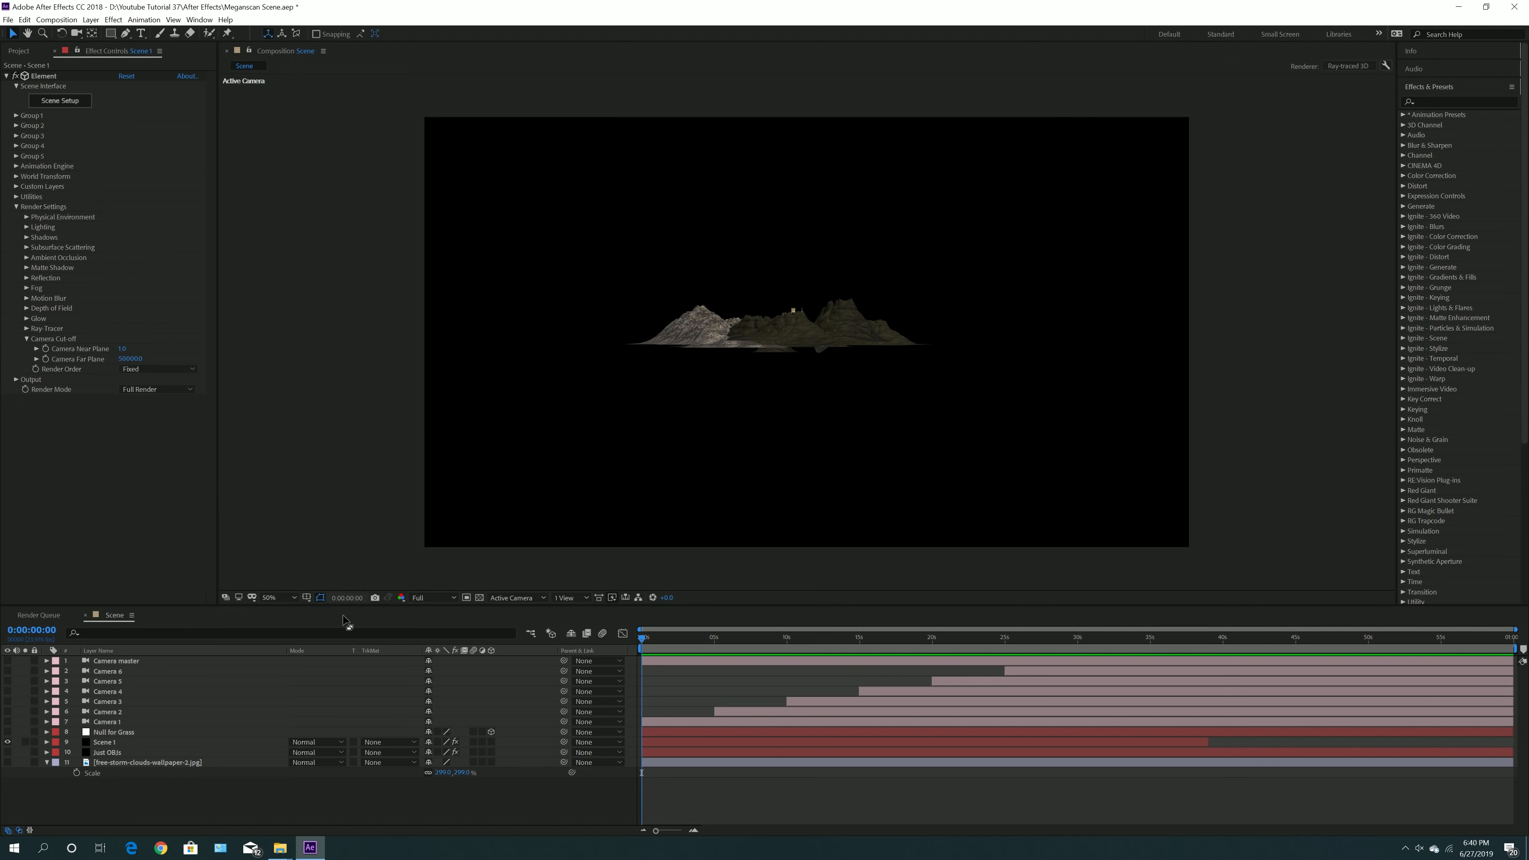
- Turn on the Camera master layer and orbit it to show the whole assembled scene from above
left_click(119, 663)
left_click(46, 661)
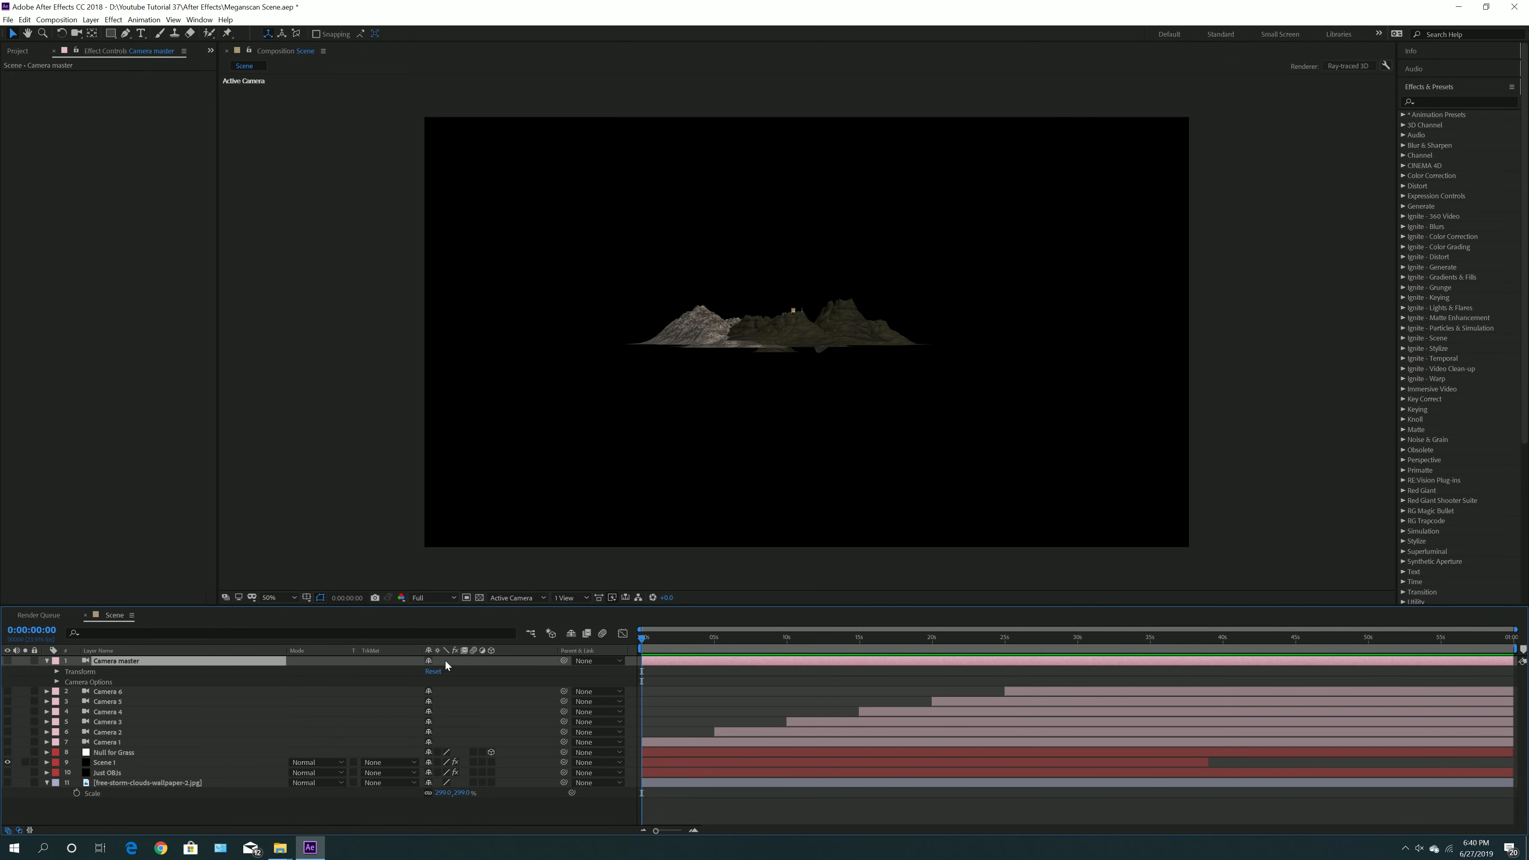
left_click(46, 660)
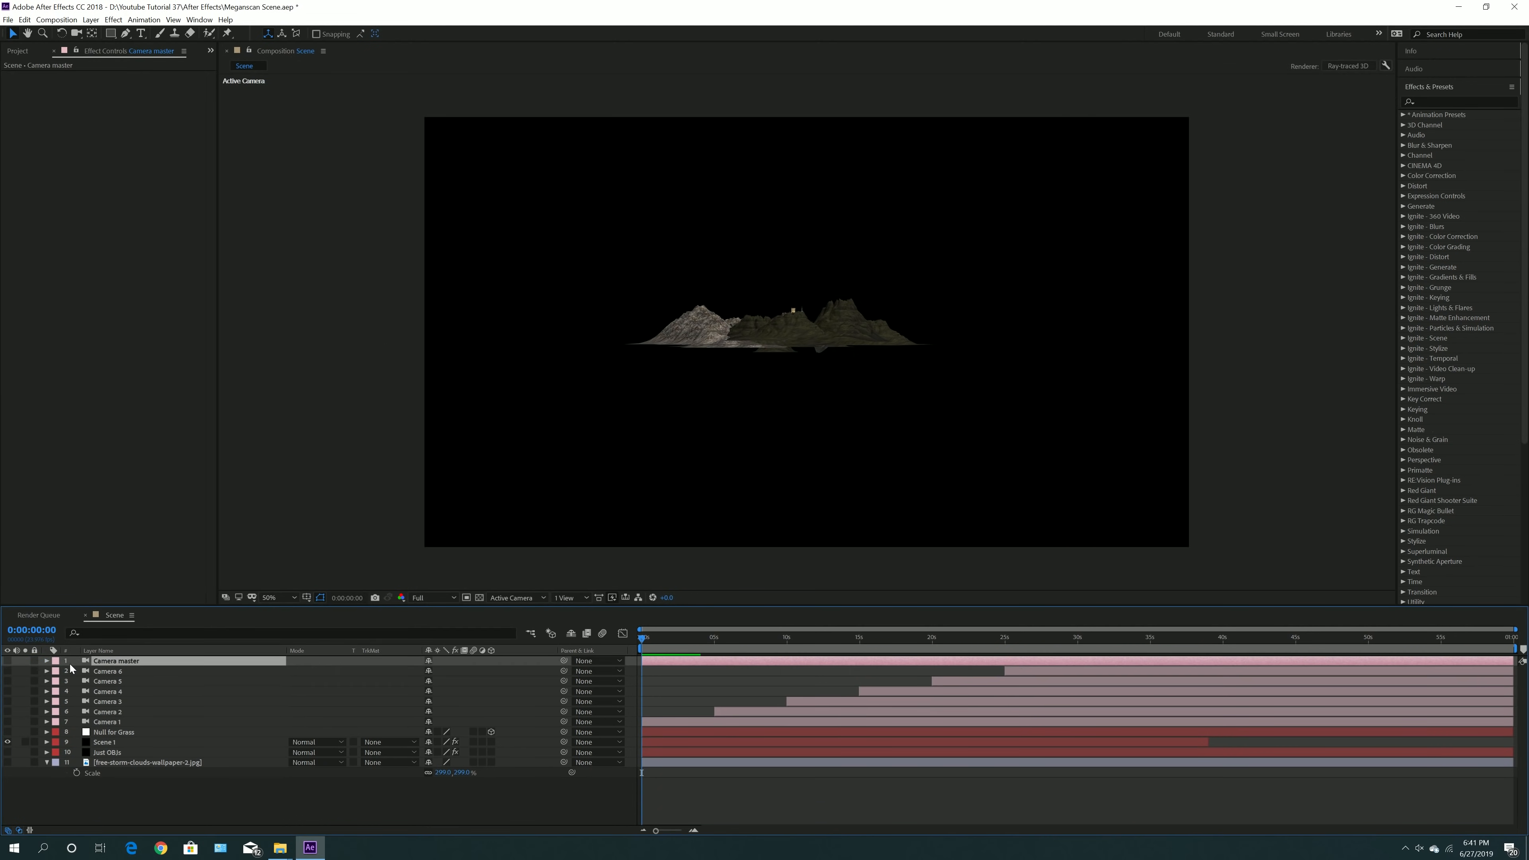
left_click(7, 661)
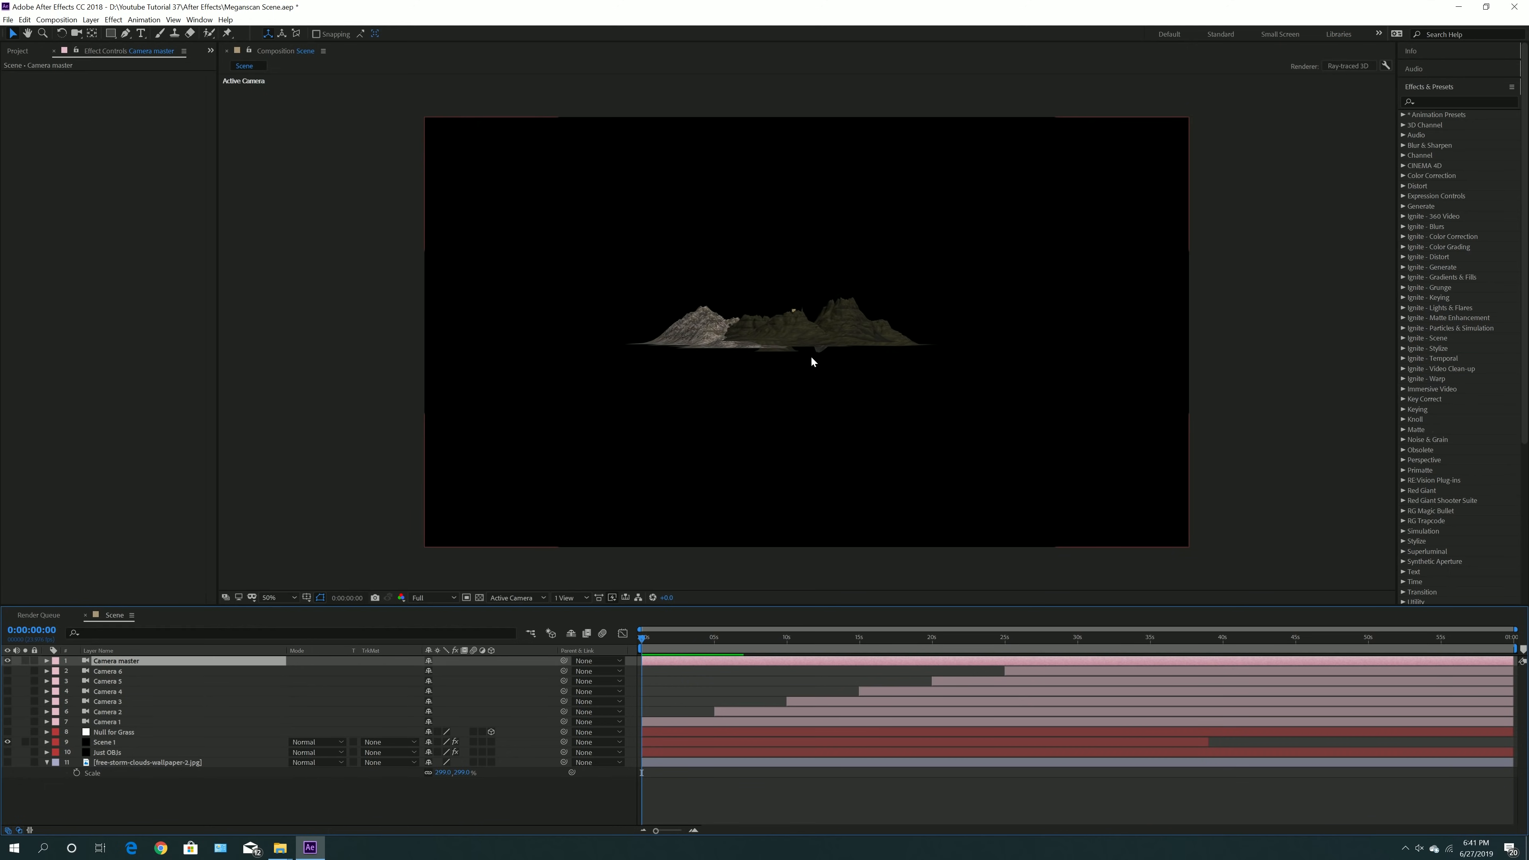
key("c")
left_click_drag(823, 327, 751, 369)
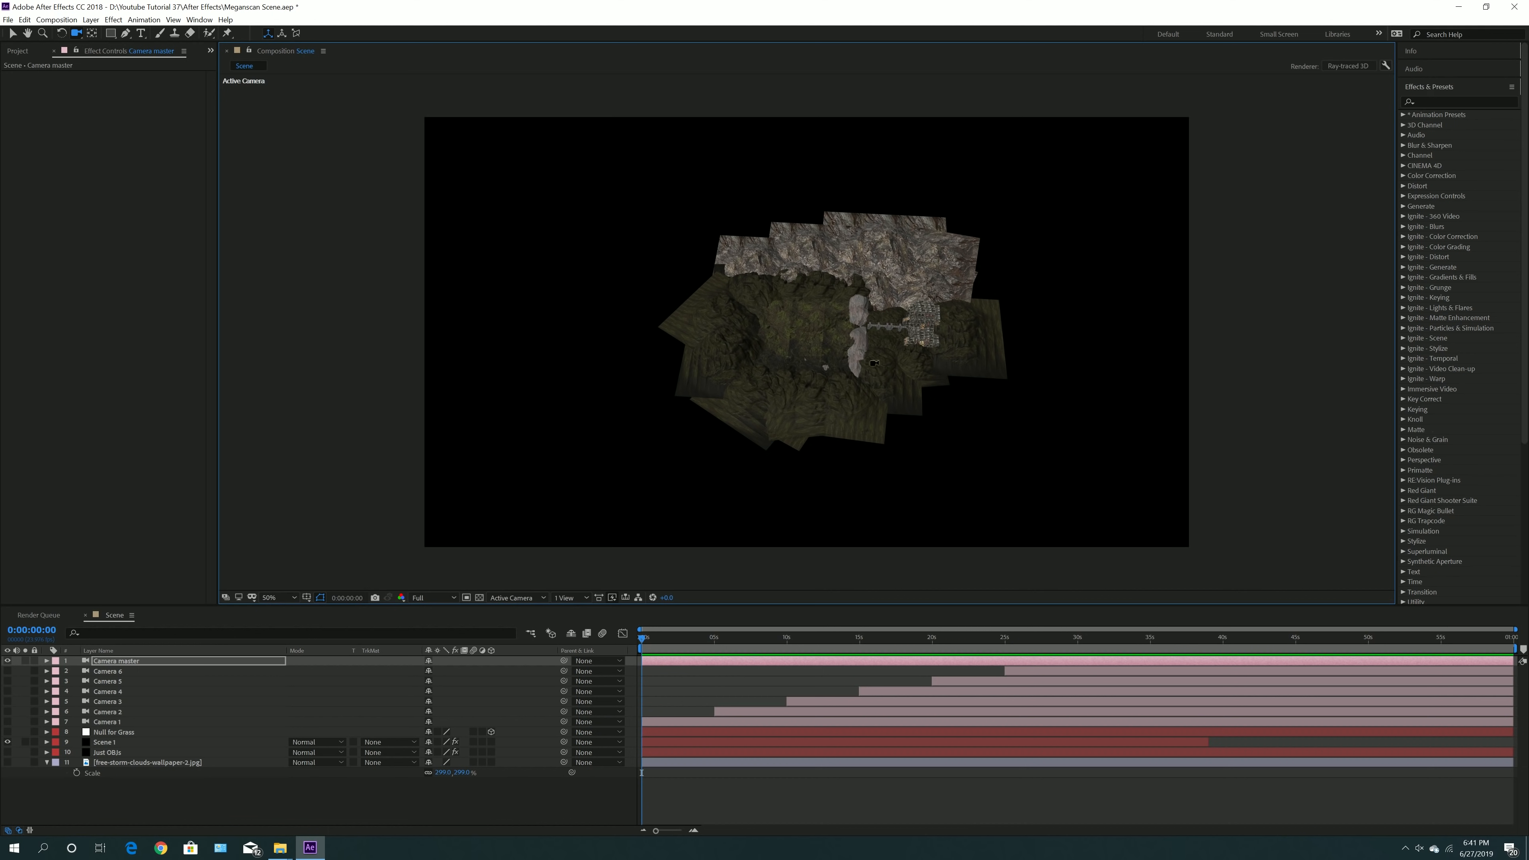
- Turn off the Camera master layer and turn on the layers Camera 1 to Camera 6 and Null for Grass
left_click(108, 663)
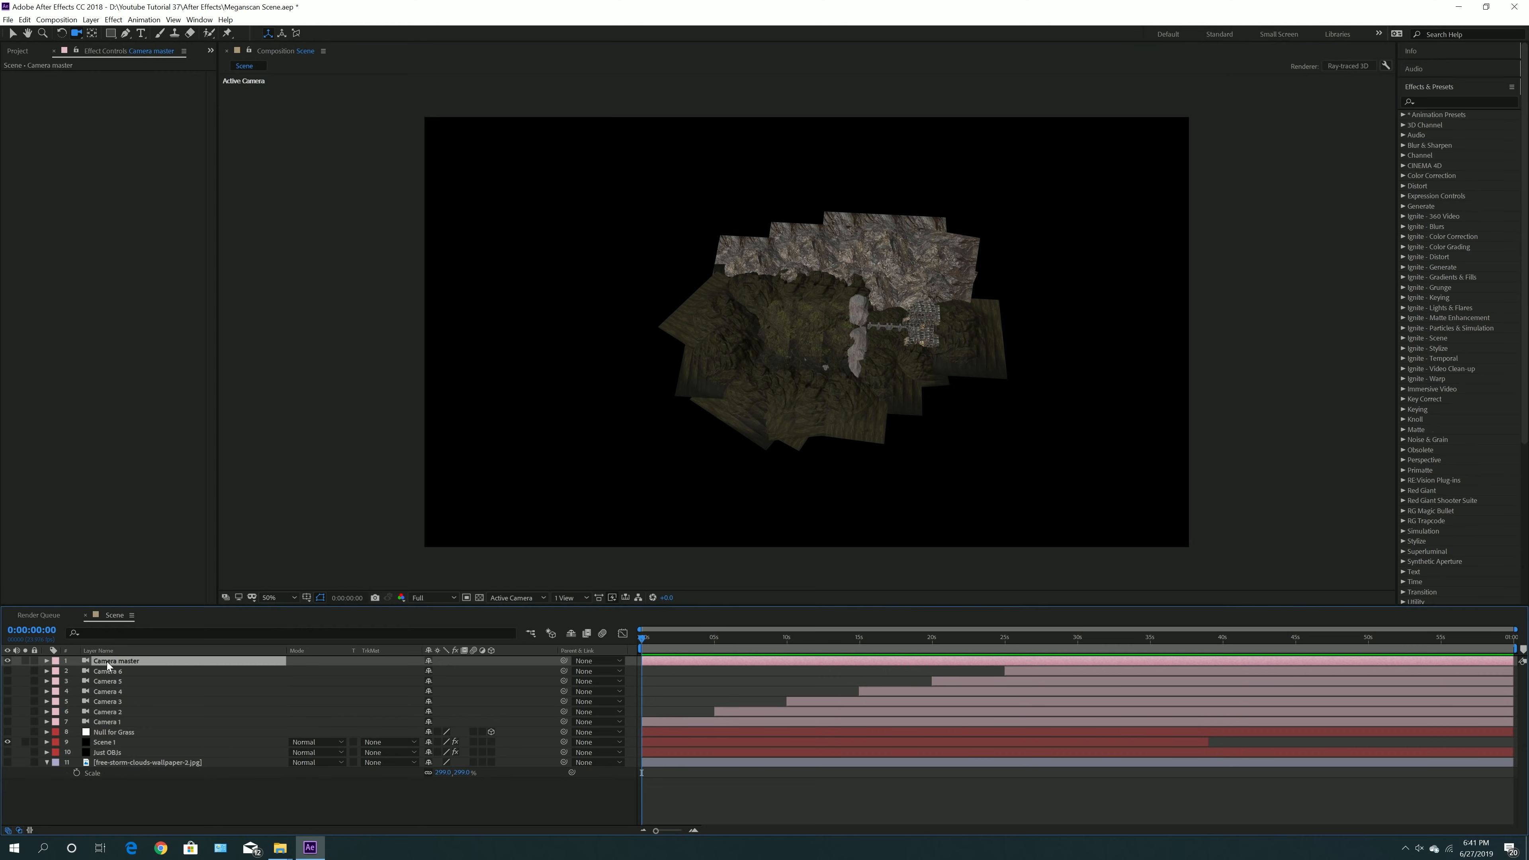
left_click(7, 662)
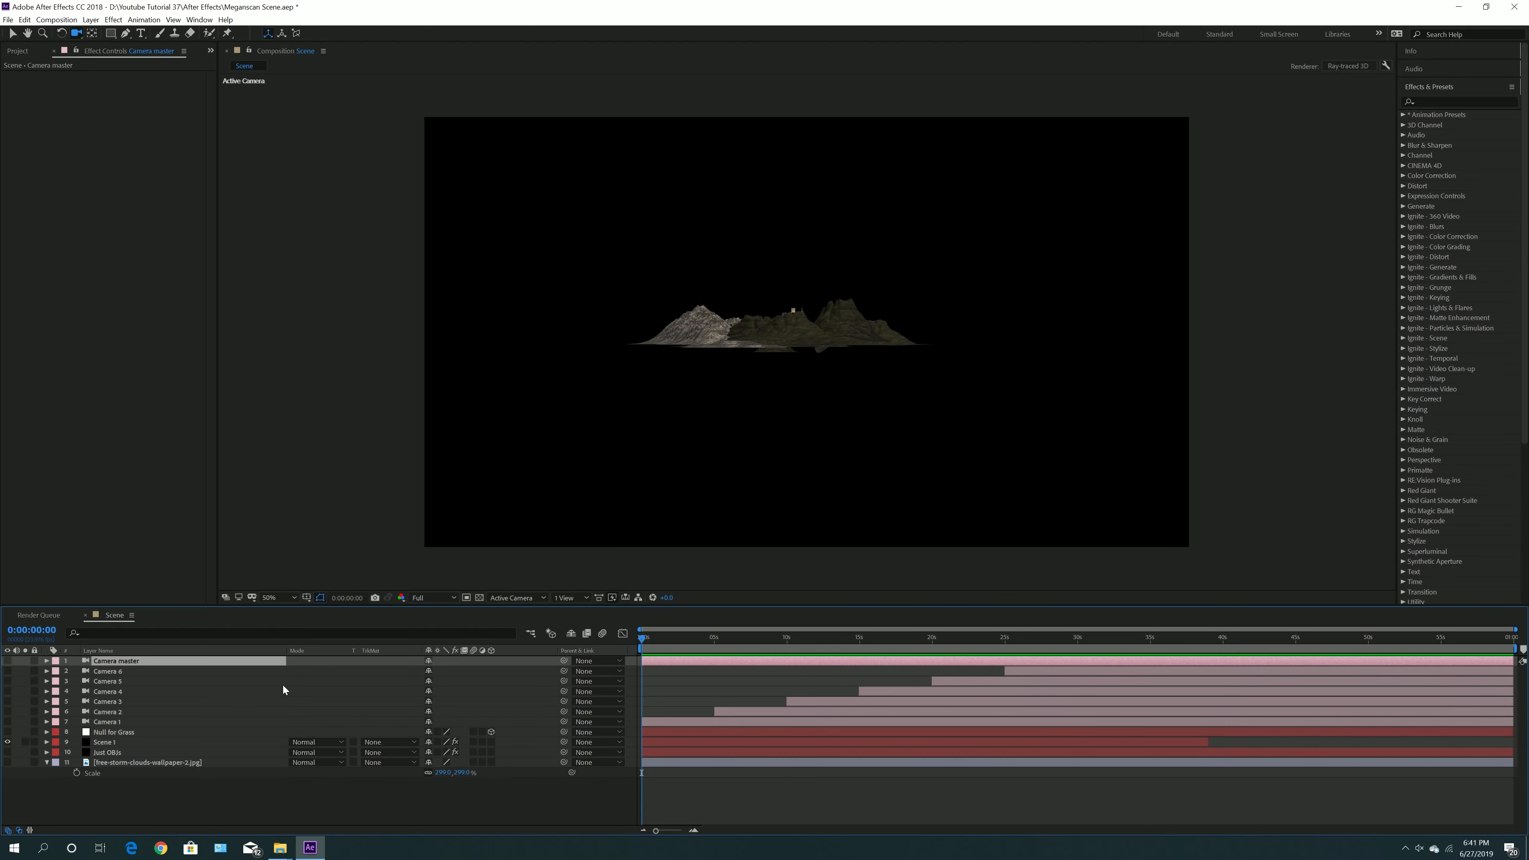
left_click_drag(7, 671, 7, 732)
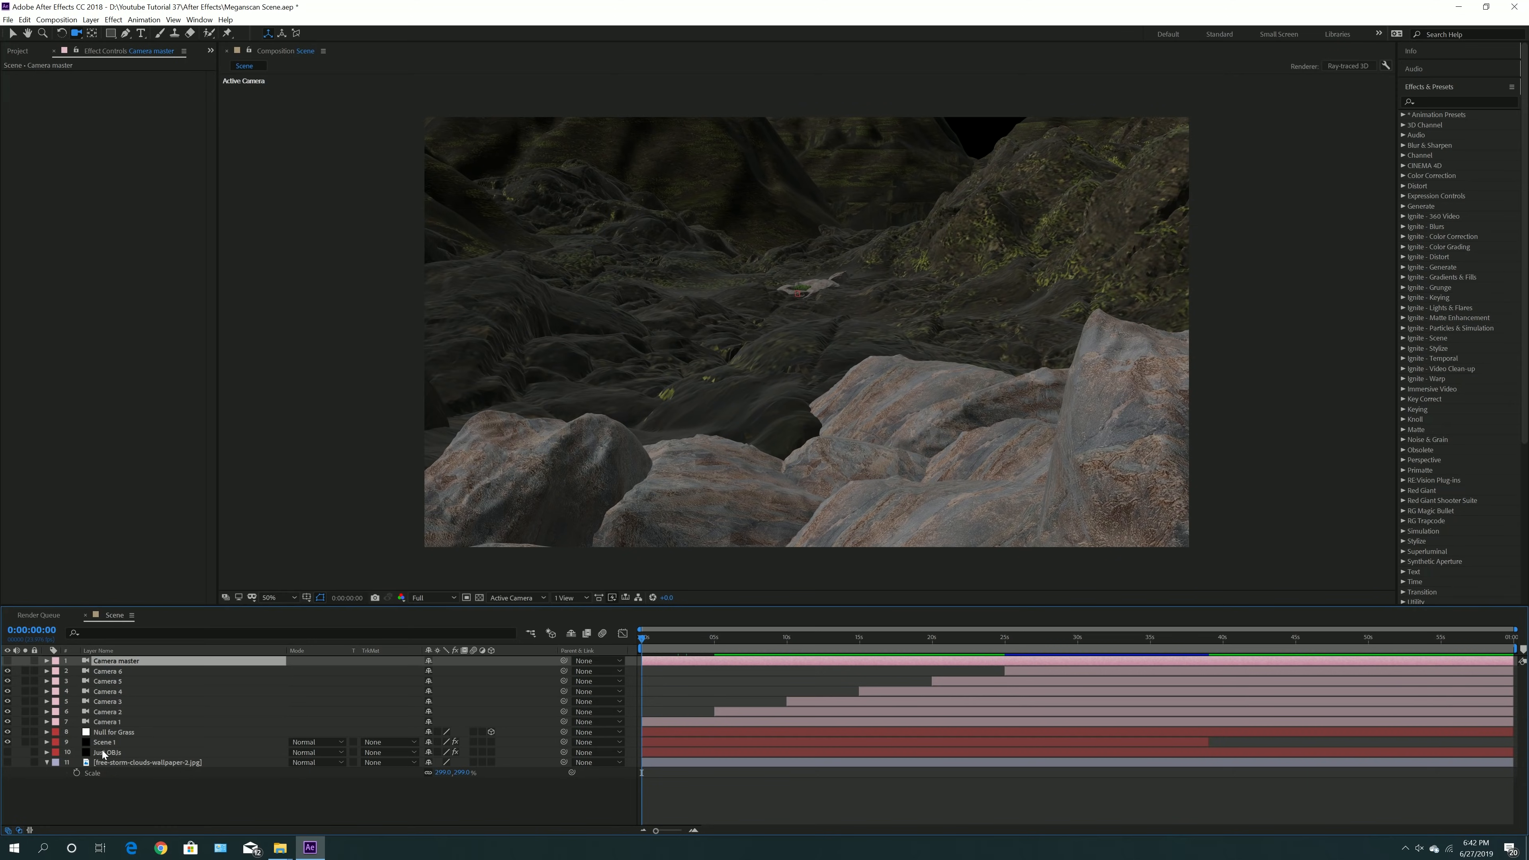
- Open the Scene 1 layer's Element Scene Setup, examine the Grass Scene Copy group from above and return to the composition
left_click(116, 743)
left_click(70, 104)
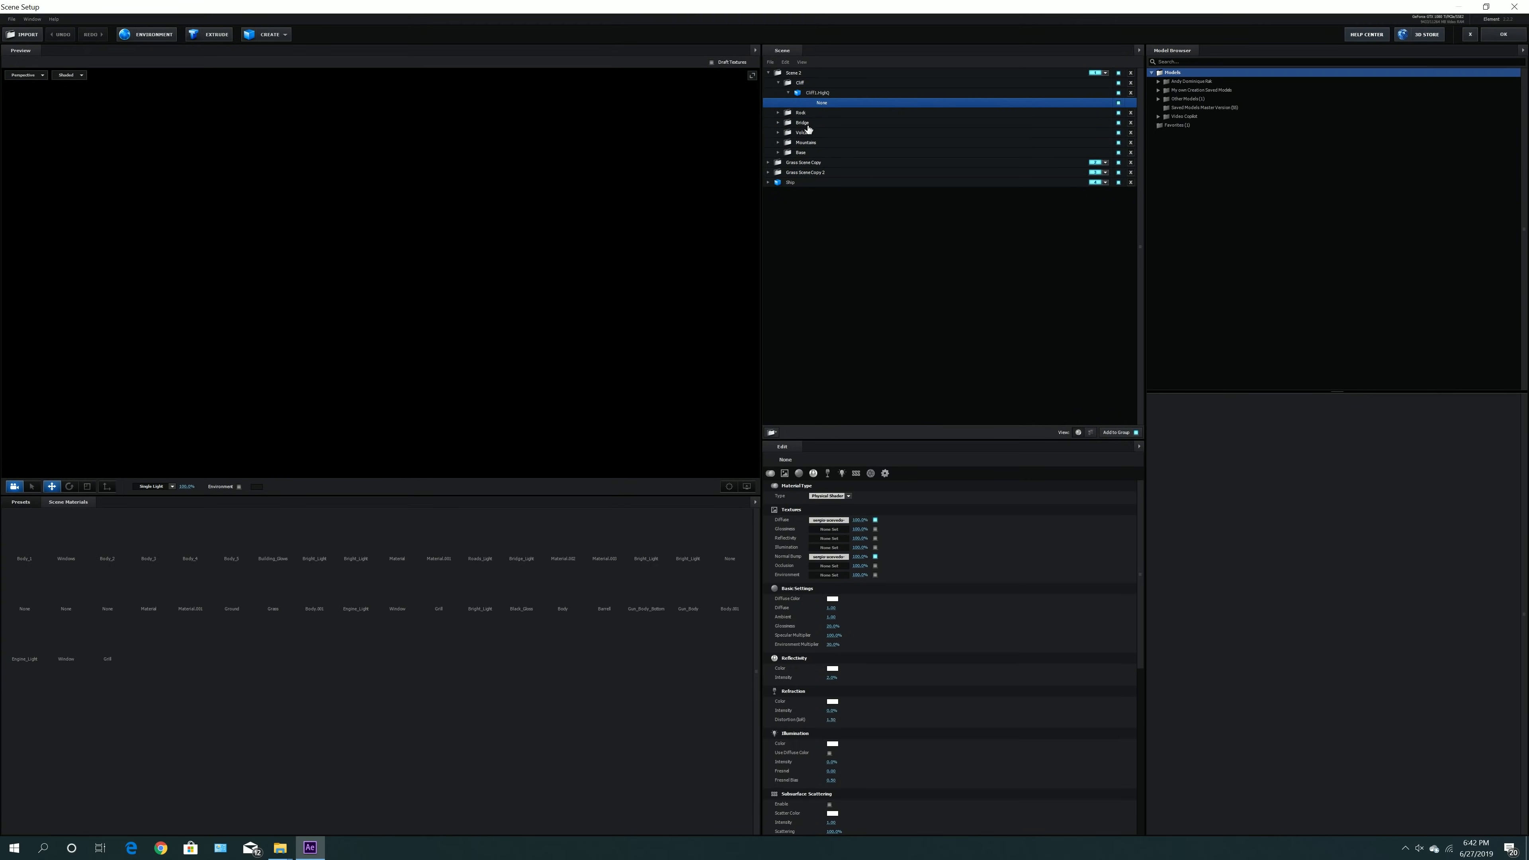
left_click(805, 162)
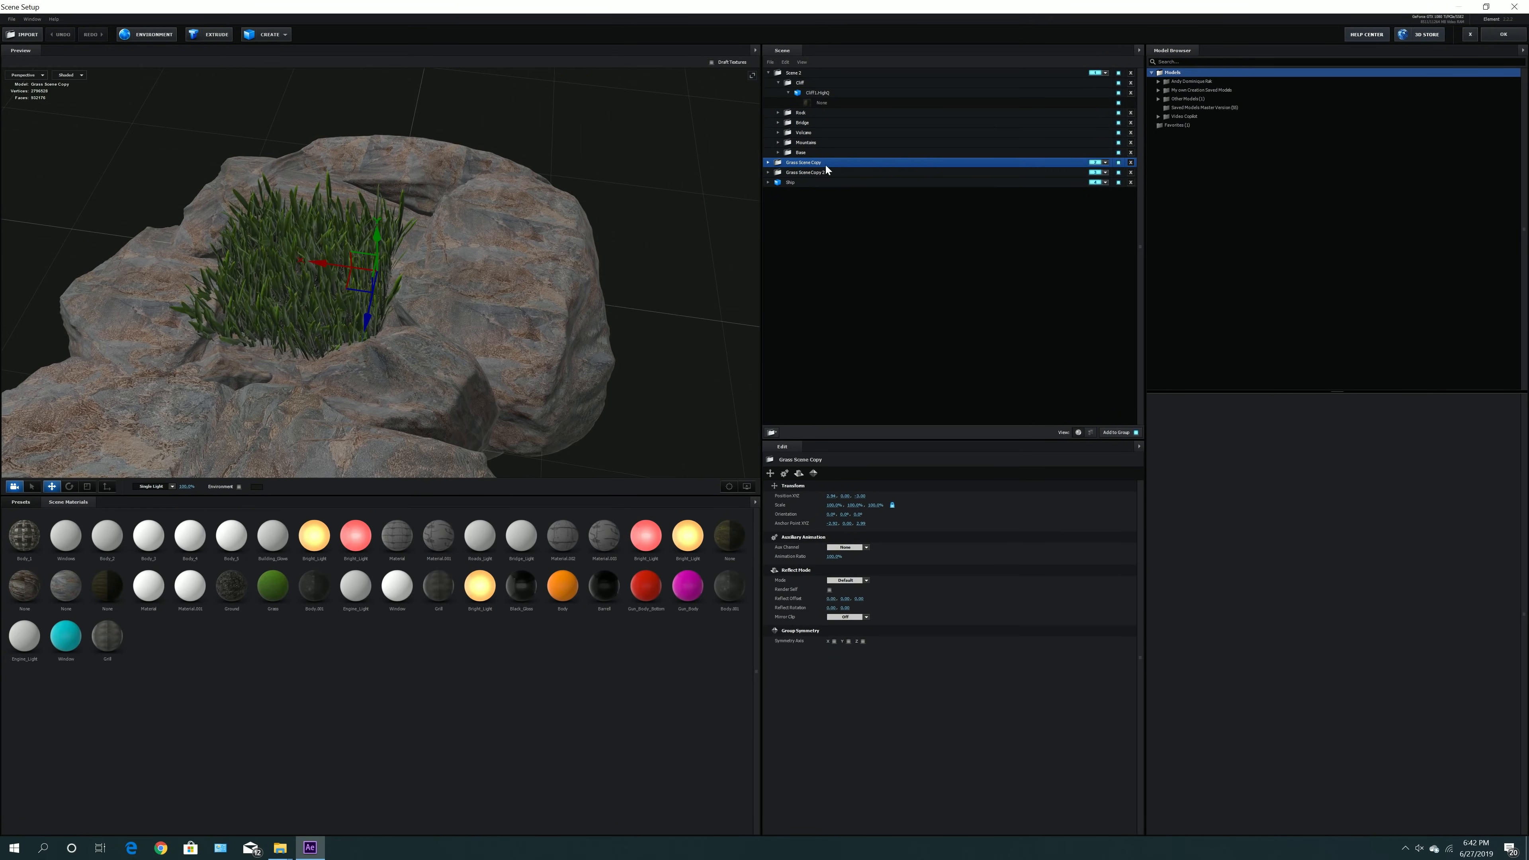
scroll(545, 287, "down", 5)
left_click_drag(545, 287, 421, 289)
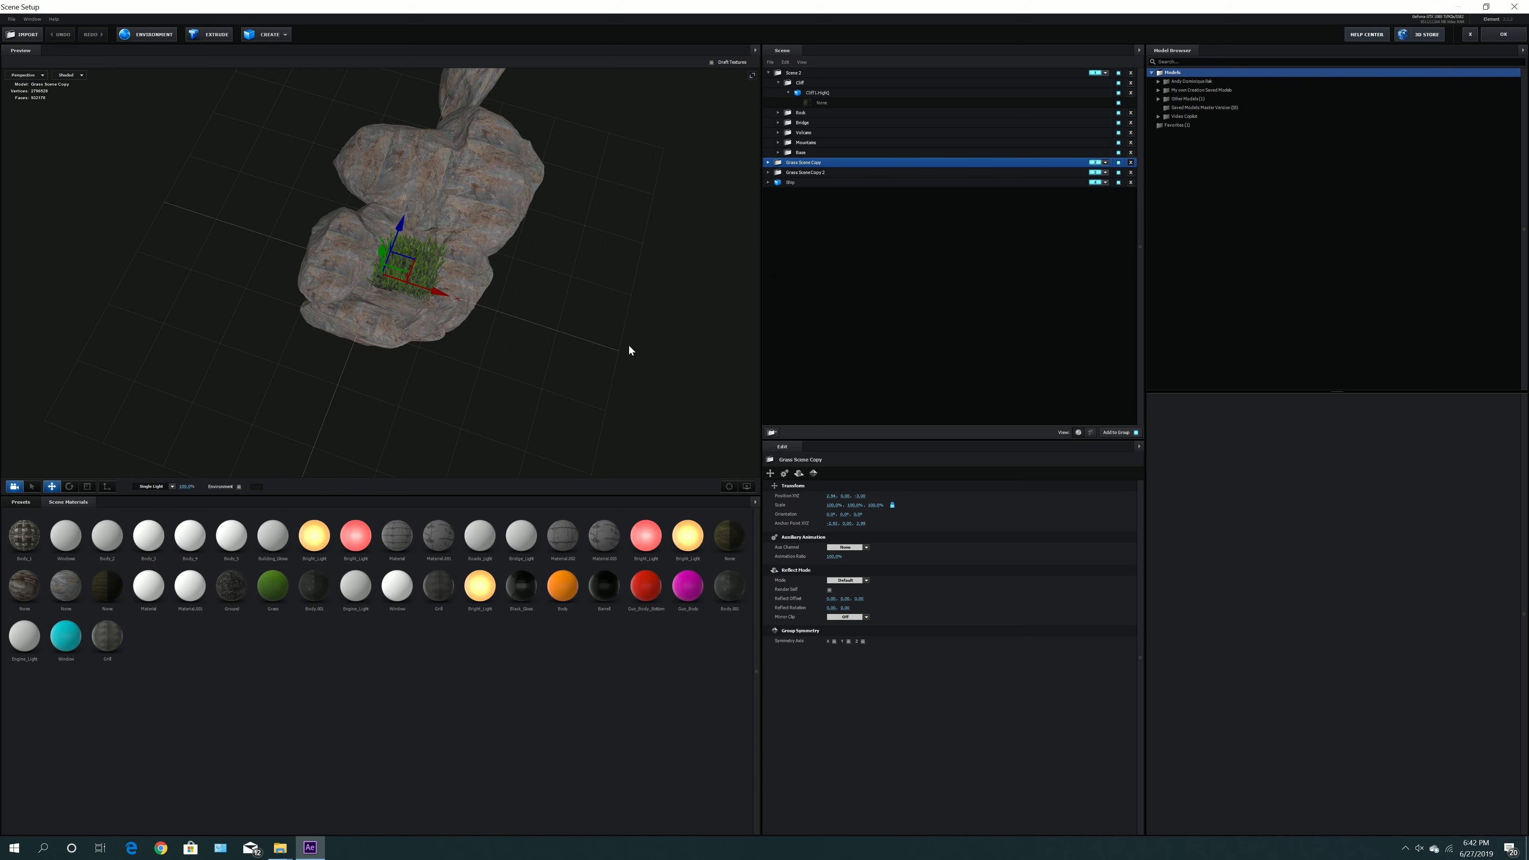
mouse_move(629, 344)
left_mouse_down()
mouse_move(617, 331)
mouse_move(631, 329)
left_mouse_up()
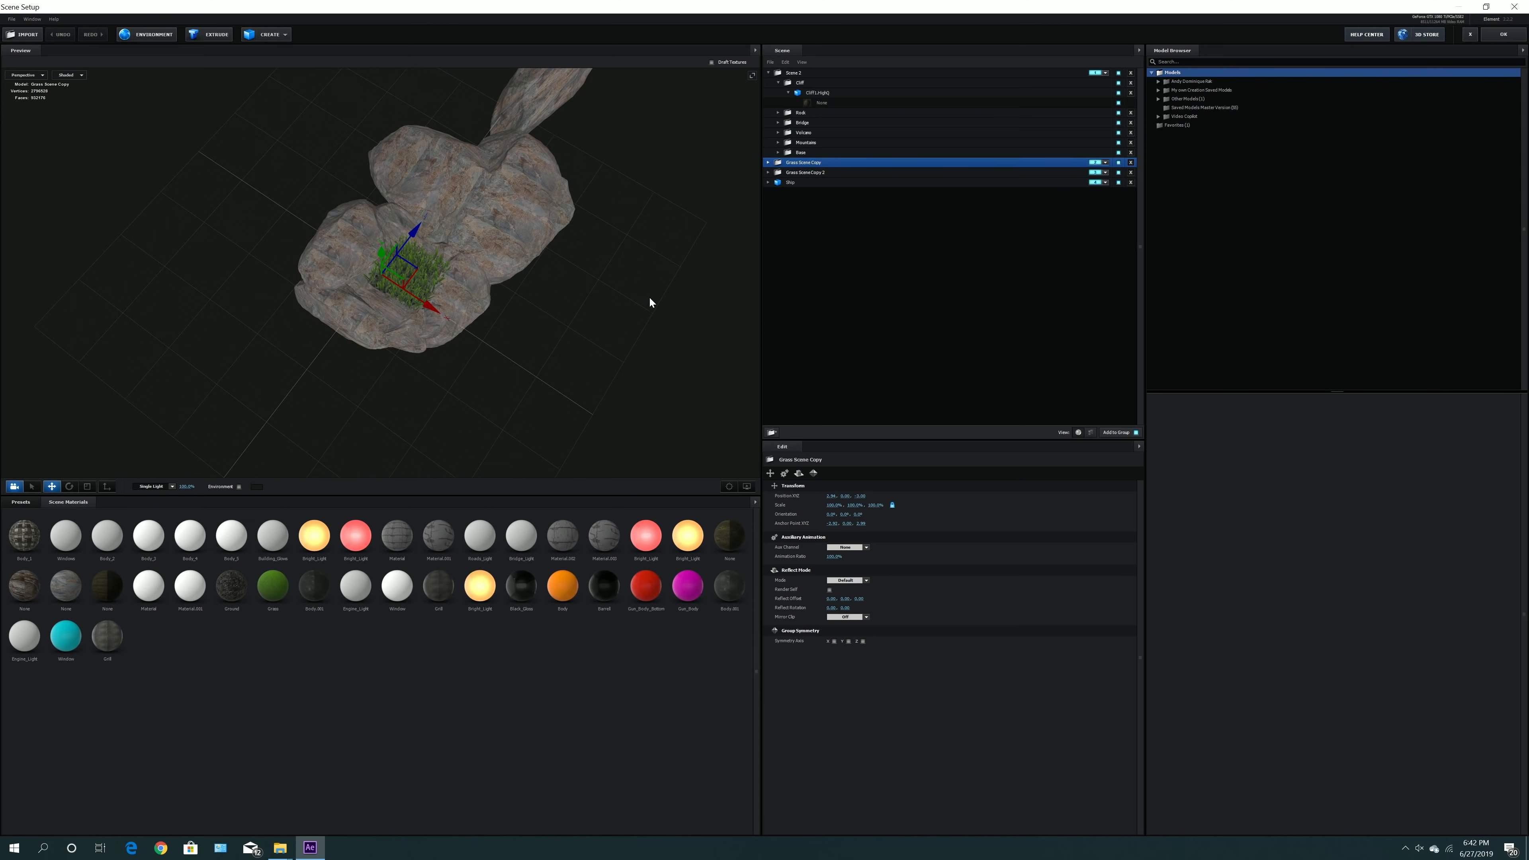
left_click(1494, 36)
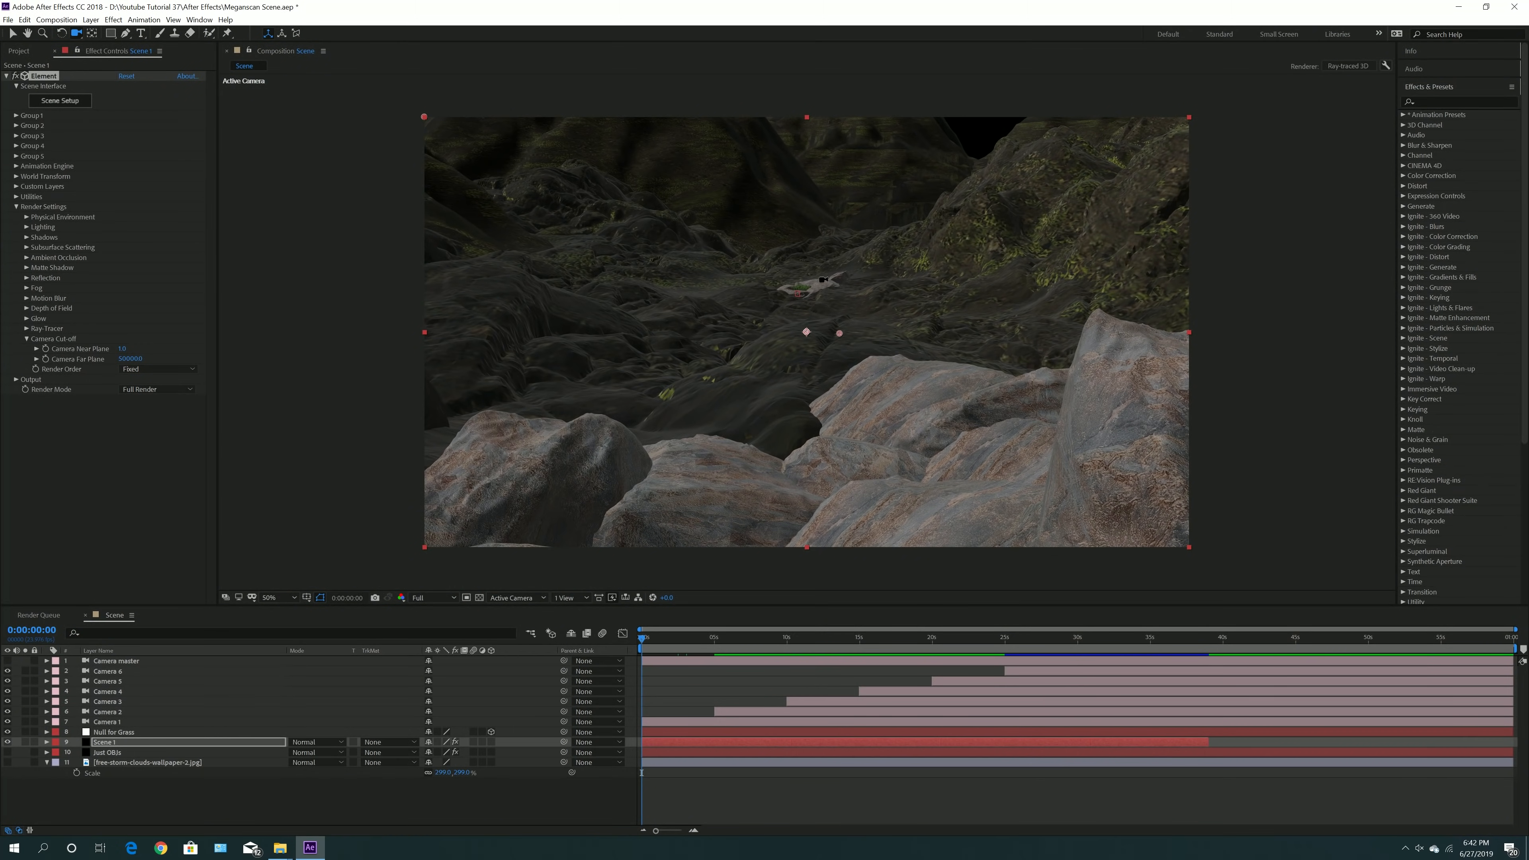
- Enable Group 3 in the Element effect, reveal its Create Group Null options and select the Null for Grass layer
left_click(17, 135)
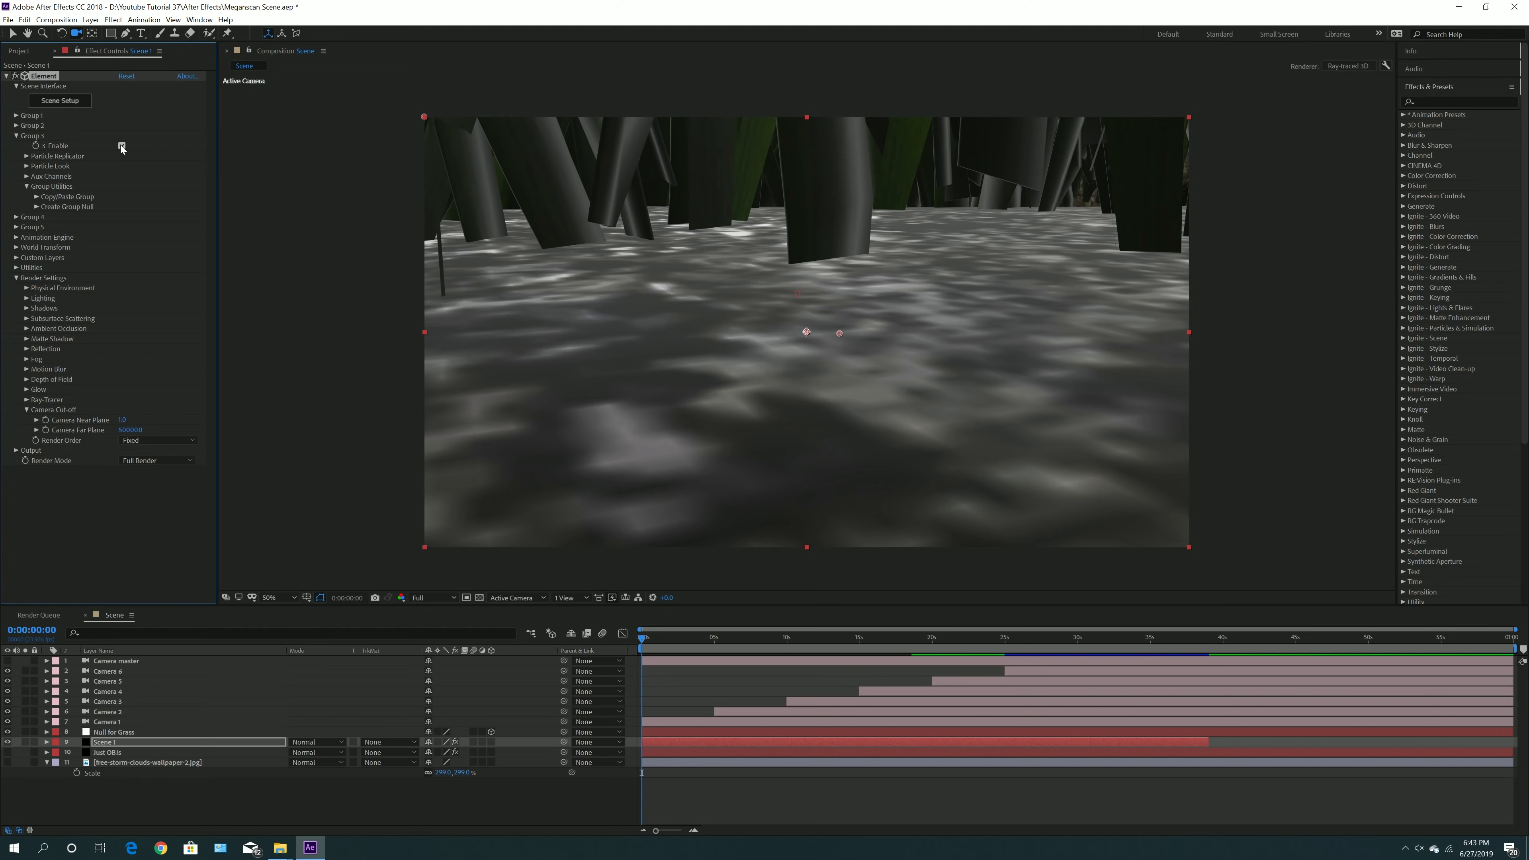
left_click(37, 207)
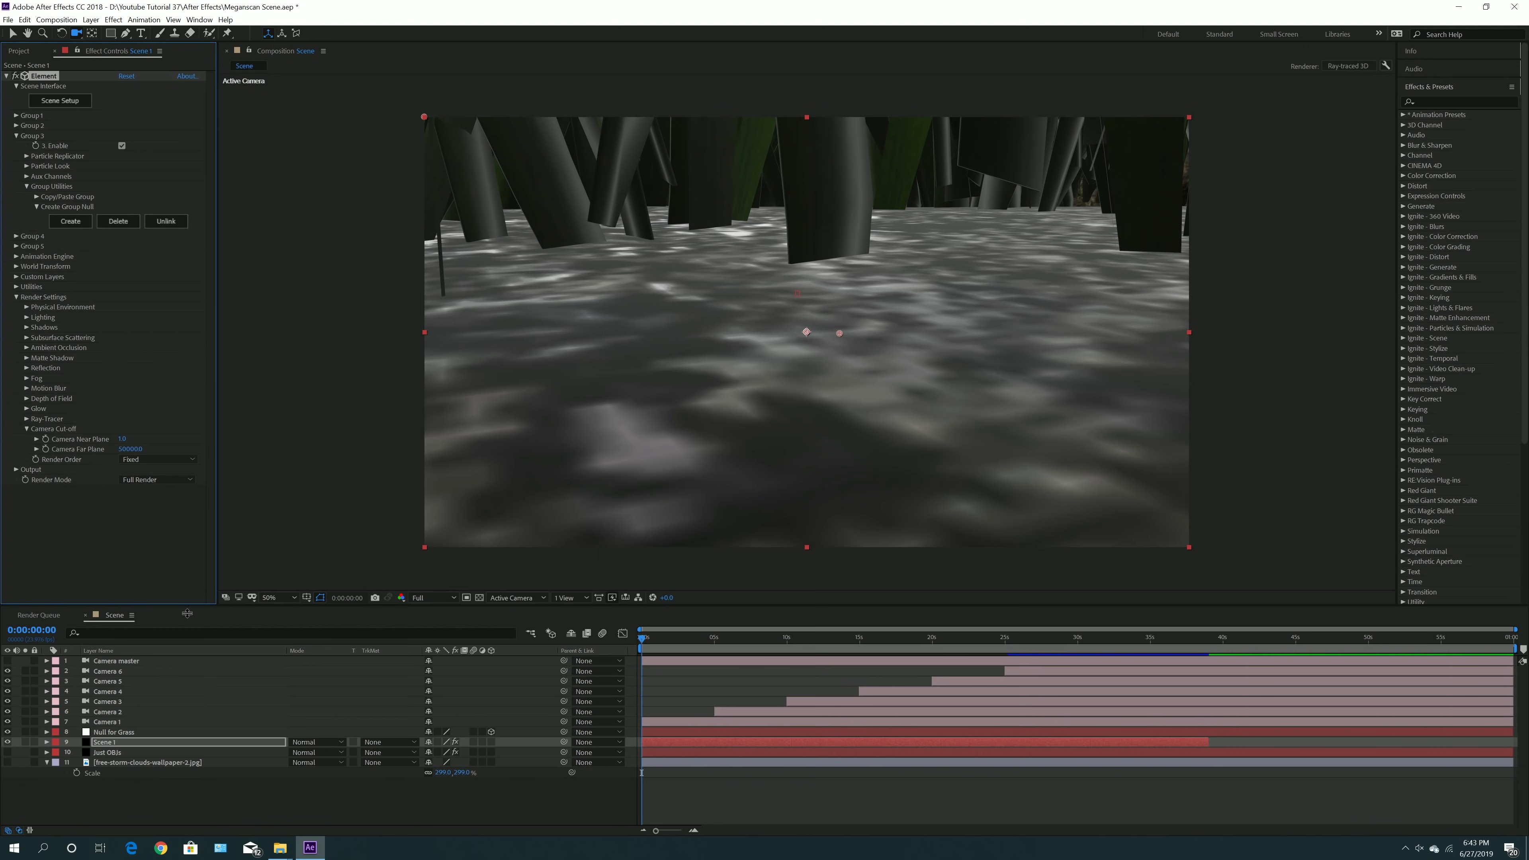
left_click(116, 733)
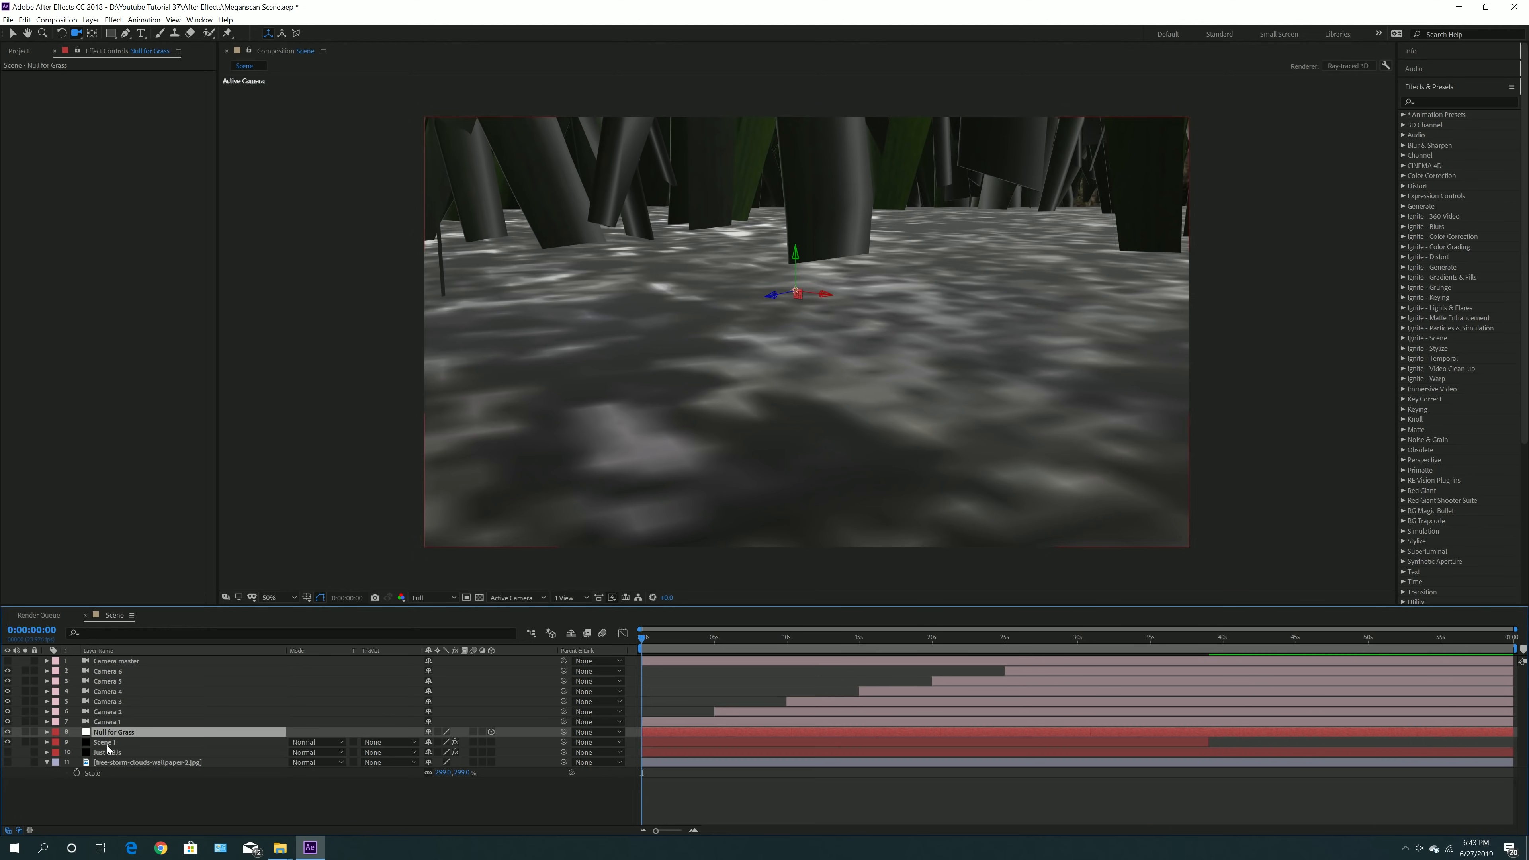
- Disable Group 3 in the Scene 1 layer's Element effect and collapse its settings
left_click(108, 744)
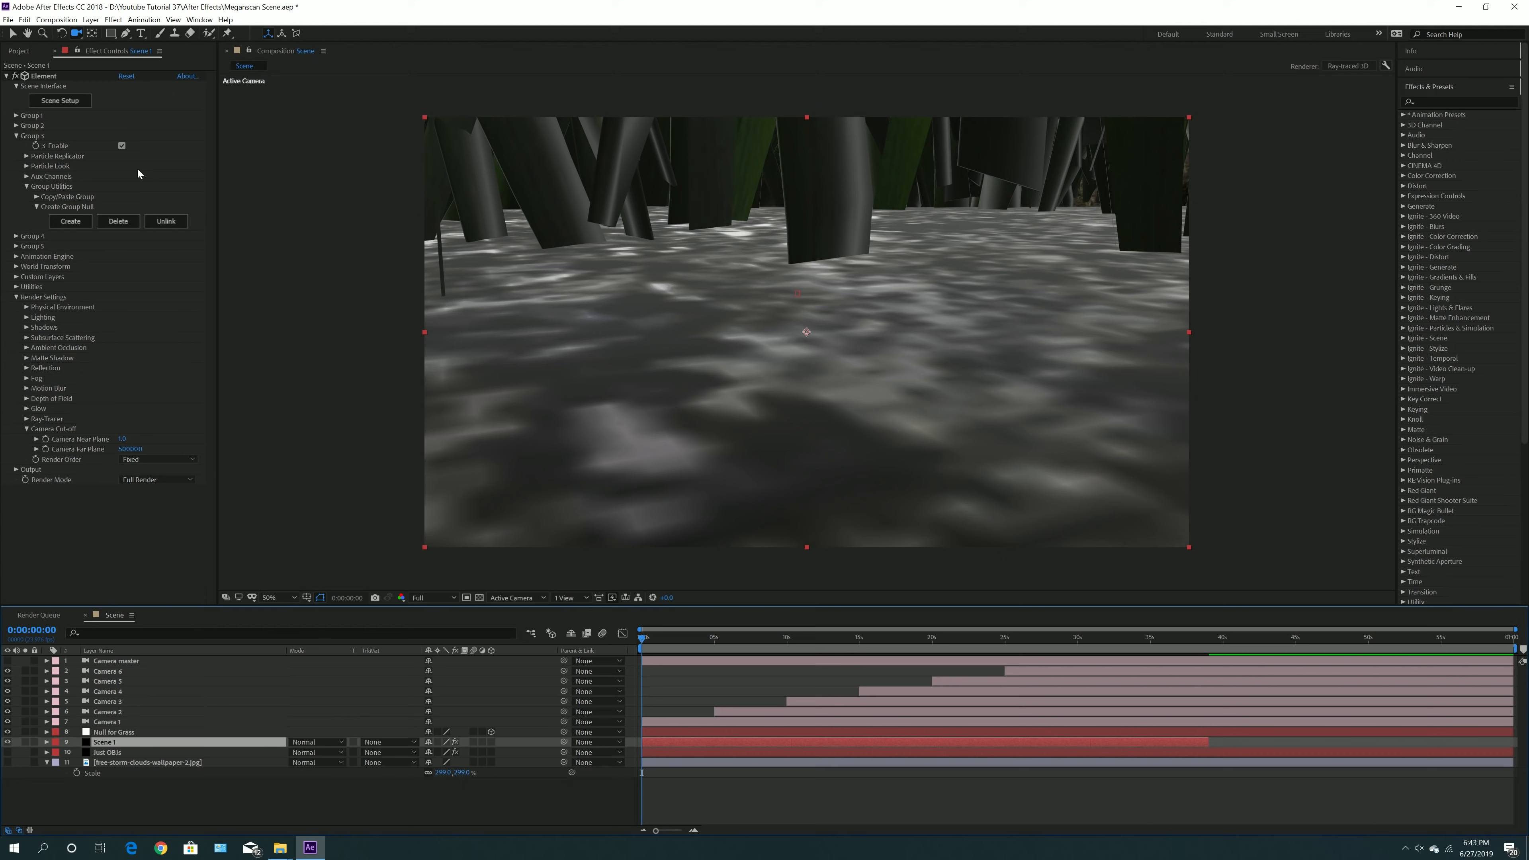
left_click(123, 146)
left_click(17, 136)
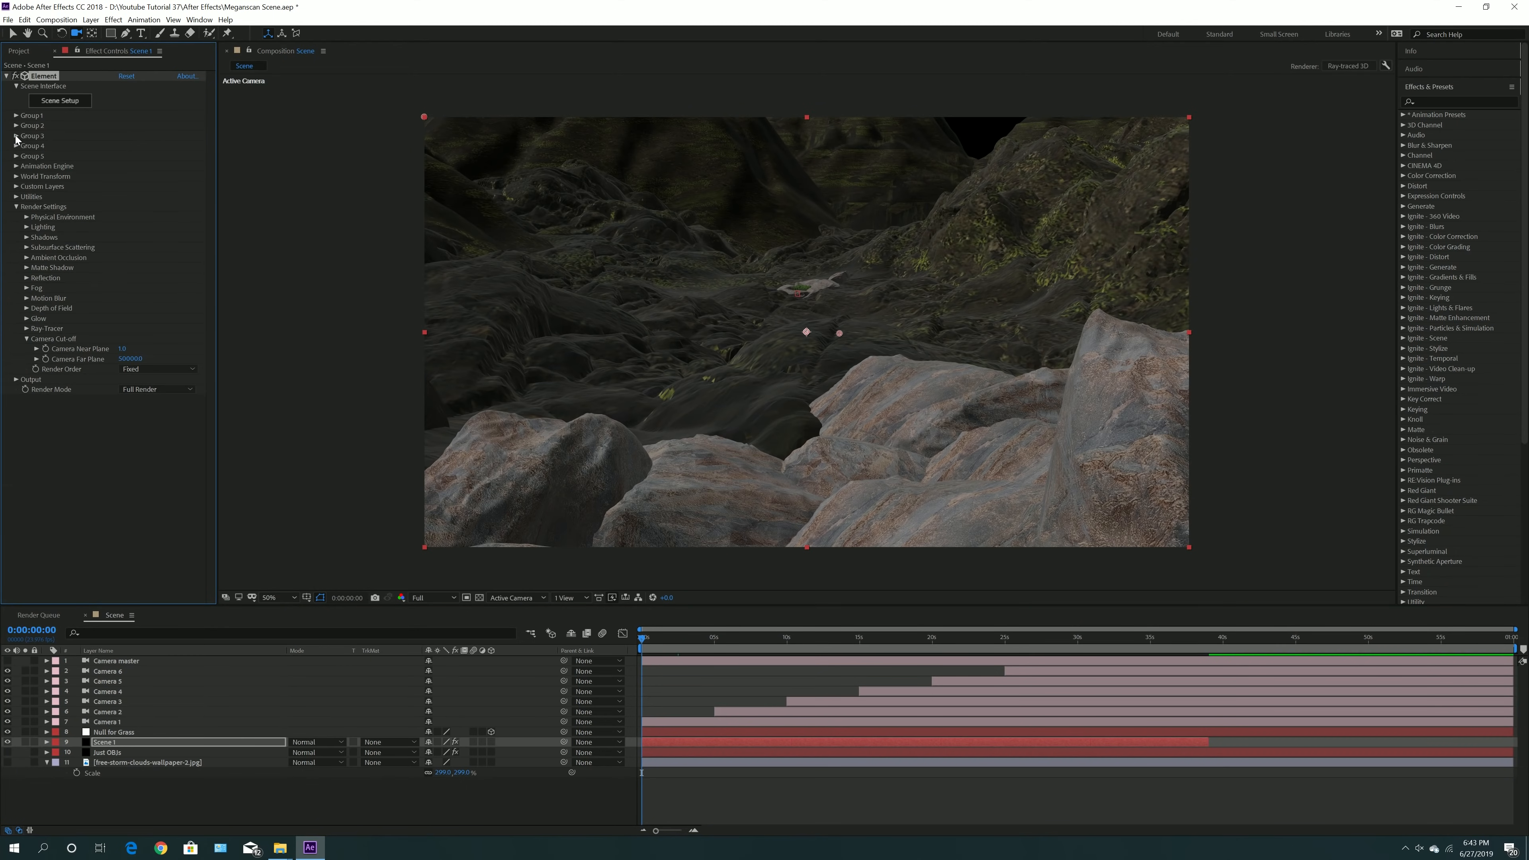
- Move the Null for Grass layer along its Y axis in the composition view
left_click(118, 732)
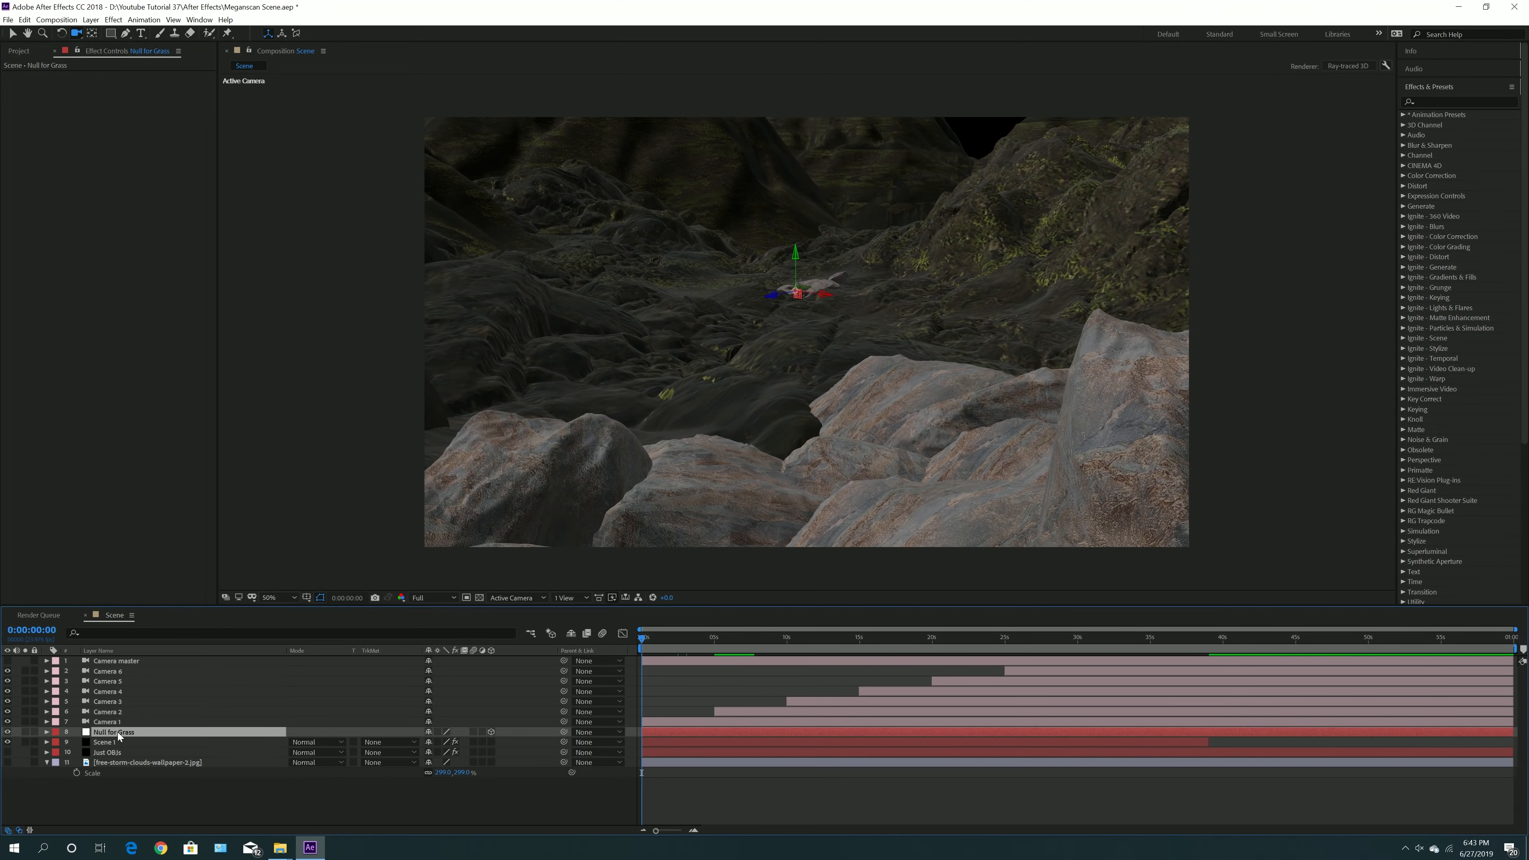
key("v")
left_click(796, 247)
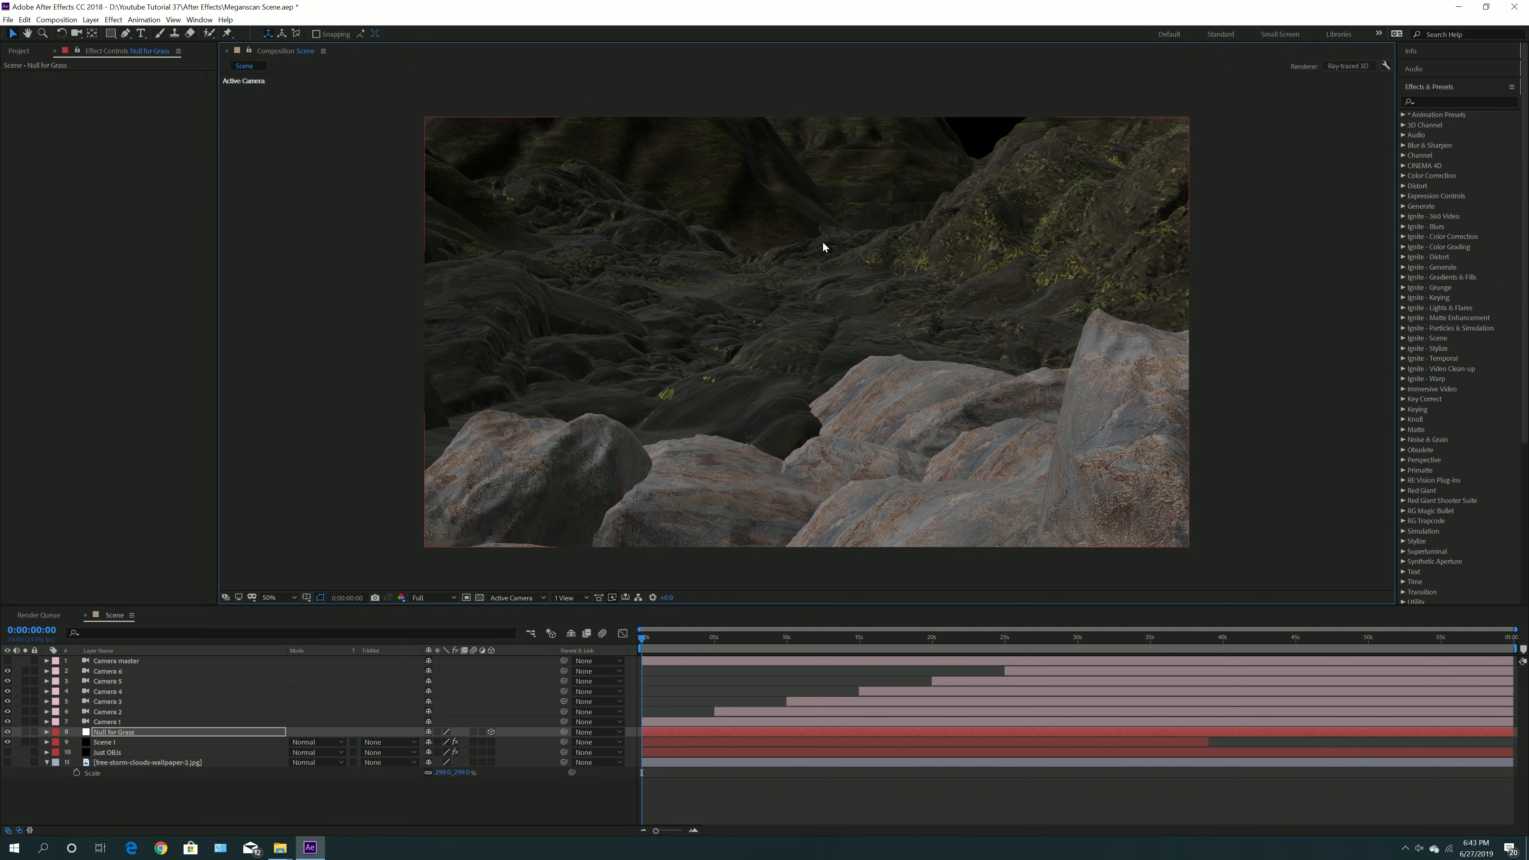
- Undo the last move of the Null for Grass layer and reveal its Transform properties
left_click(25, 19)
left_click(31, 27)
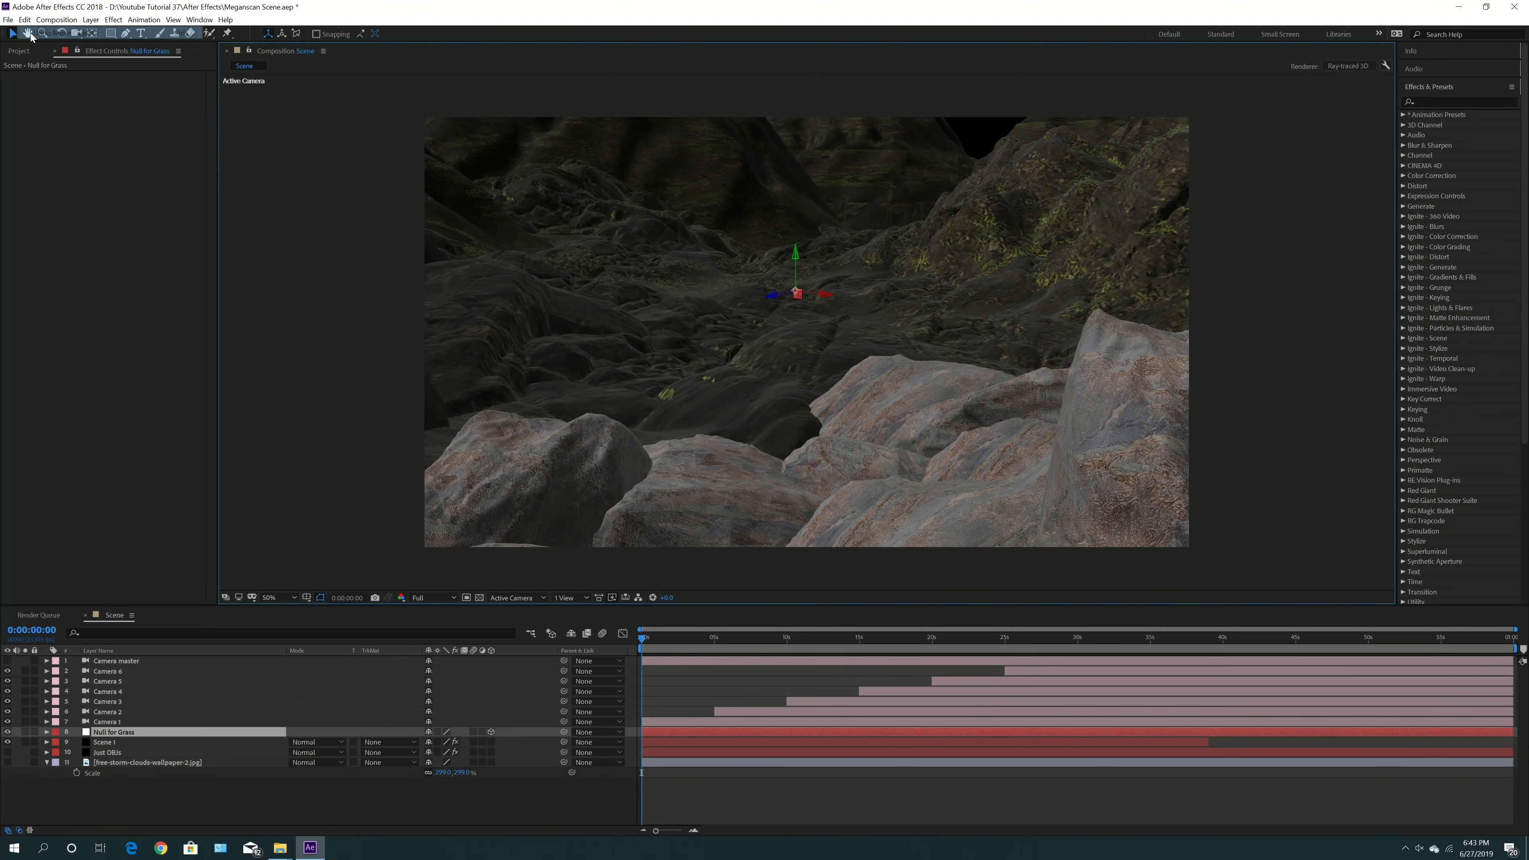
left_click(47, 732)
scroll(60, 747, "down", 1)
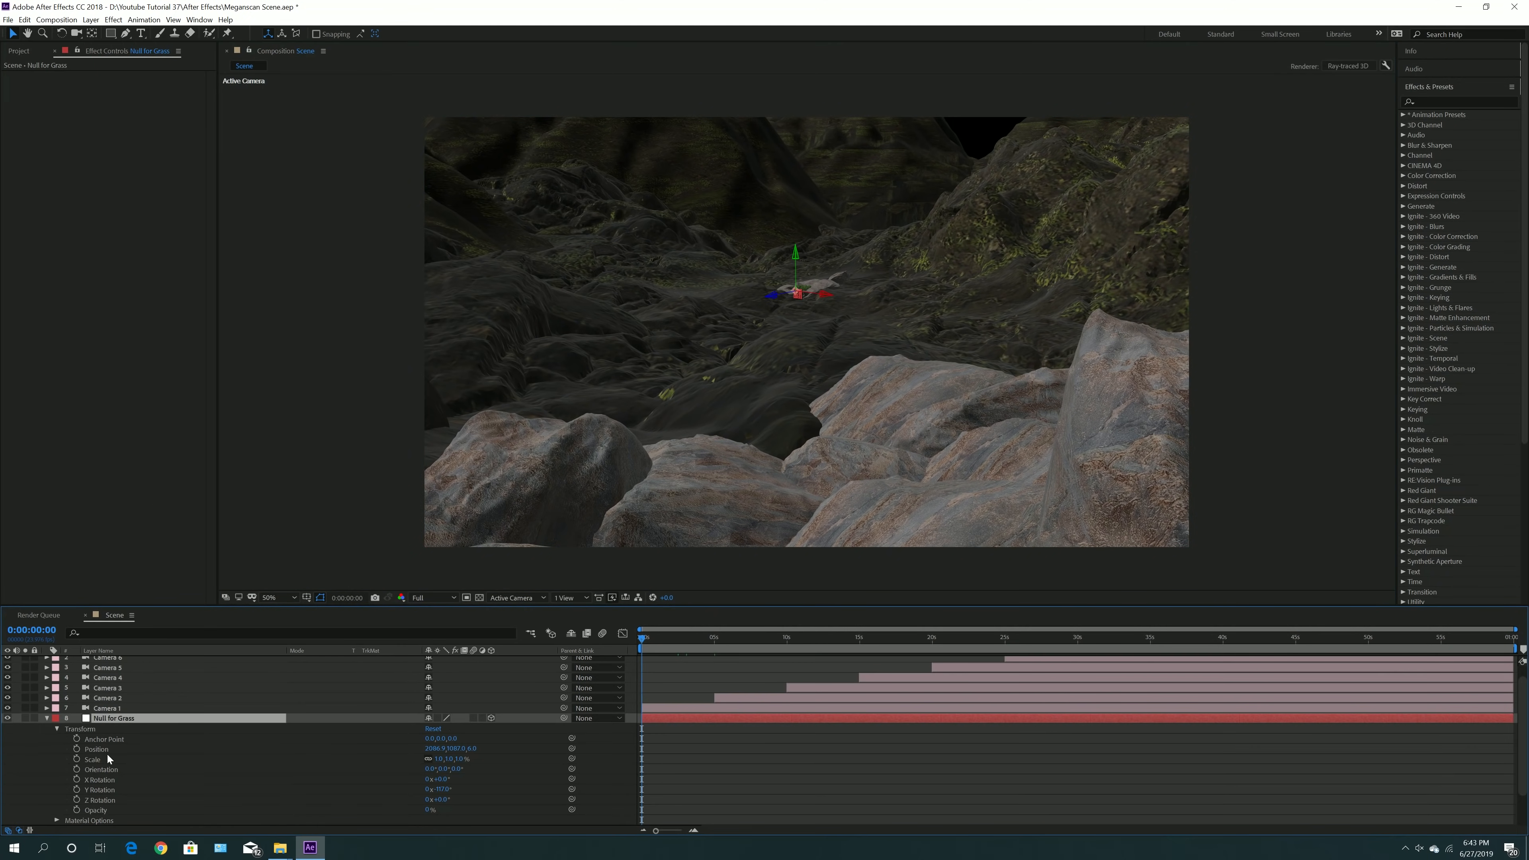
- Try a scale of 50% on the Null for Grass layer and set it back to 1%
left_click(442, 758)
type("50")
key("Return")
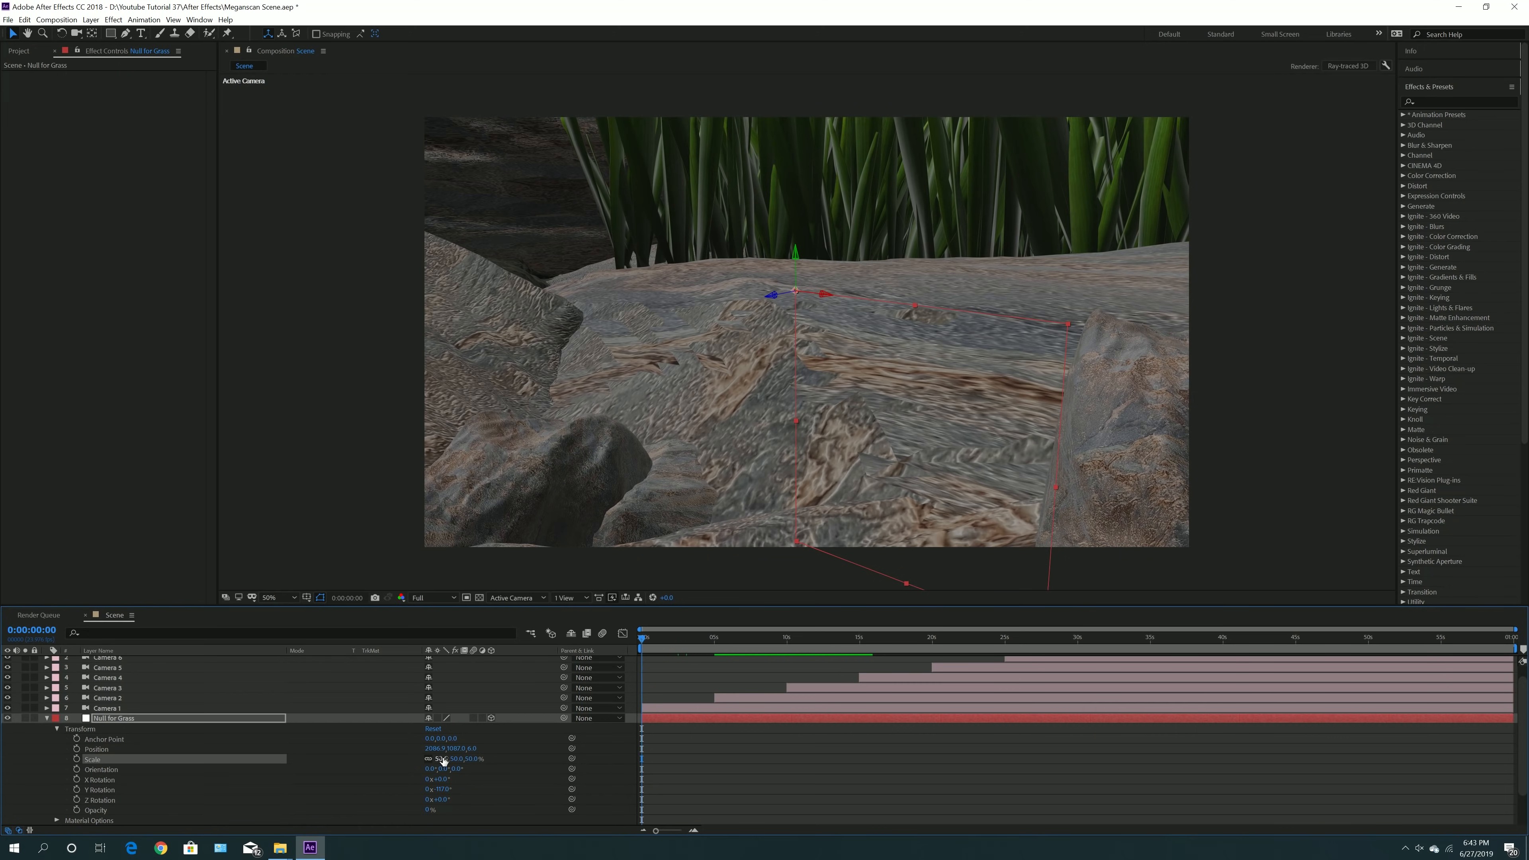
left_click(442, 759)
type("1")
key("Return")
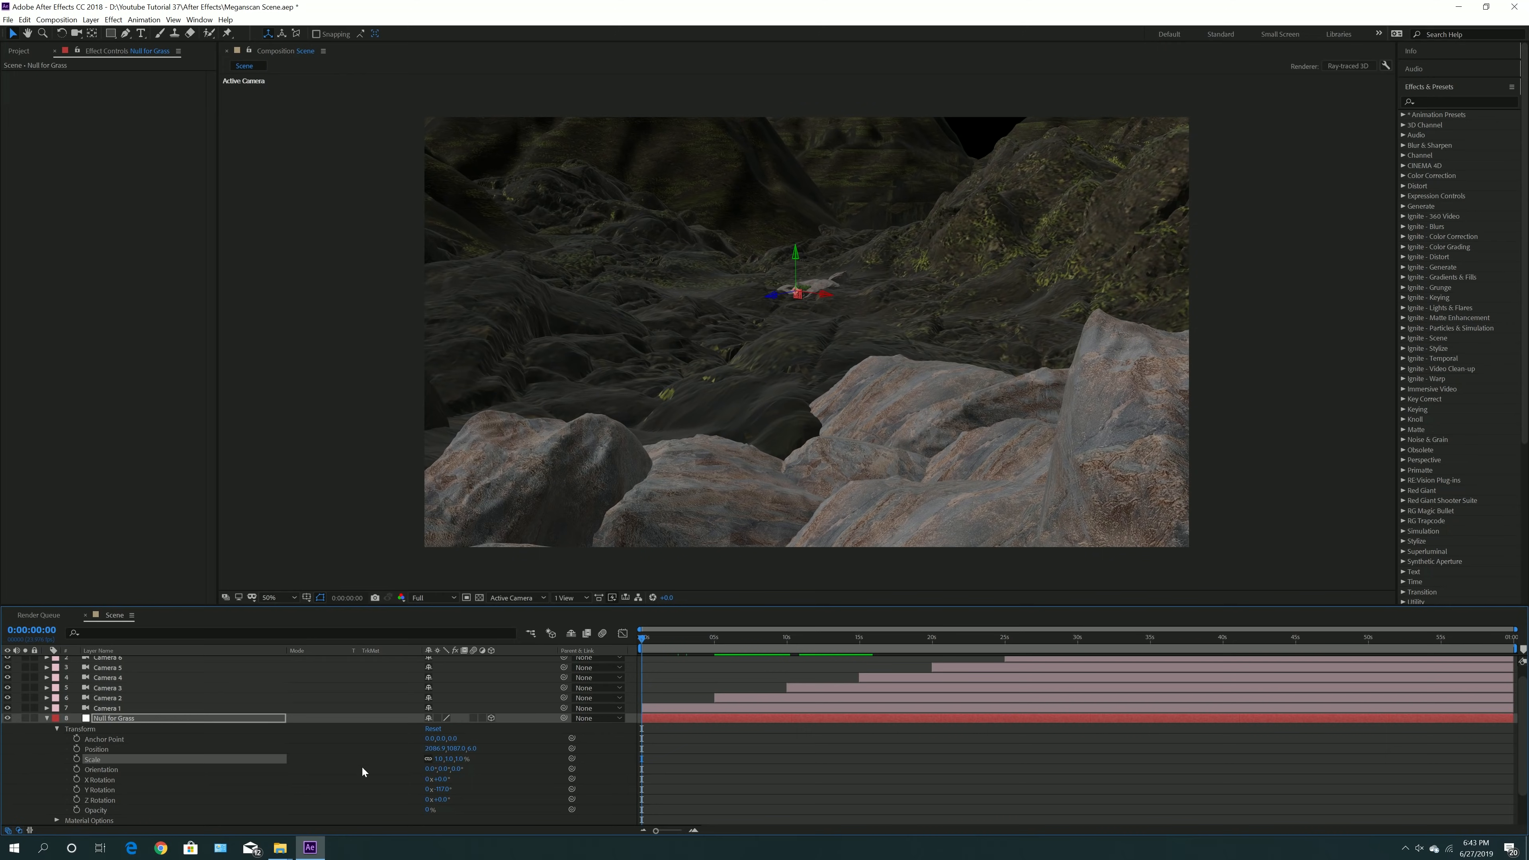
- Split the composition into two horizontal views and show the whole terrain from above beside the active camera
left_click(566, 599)
left_click(571, 623)
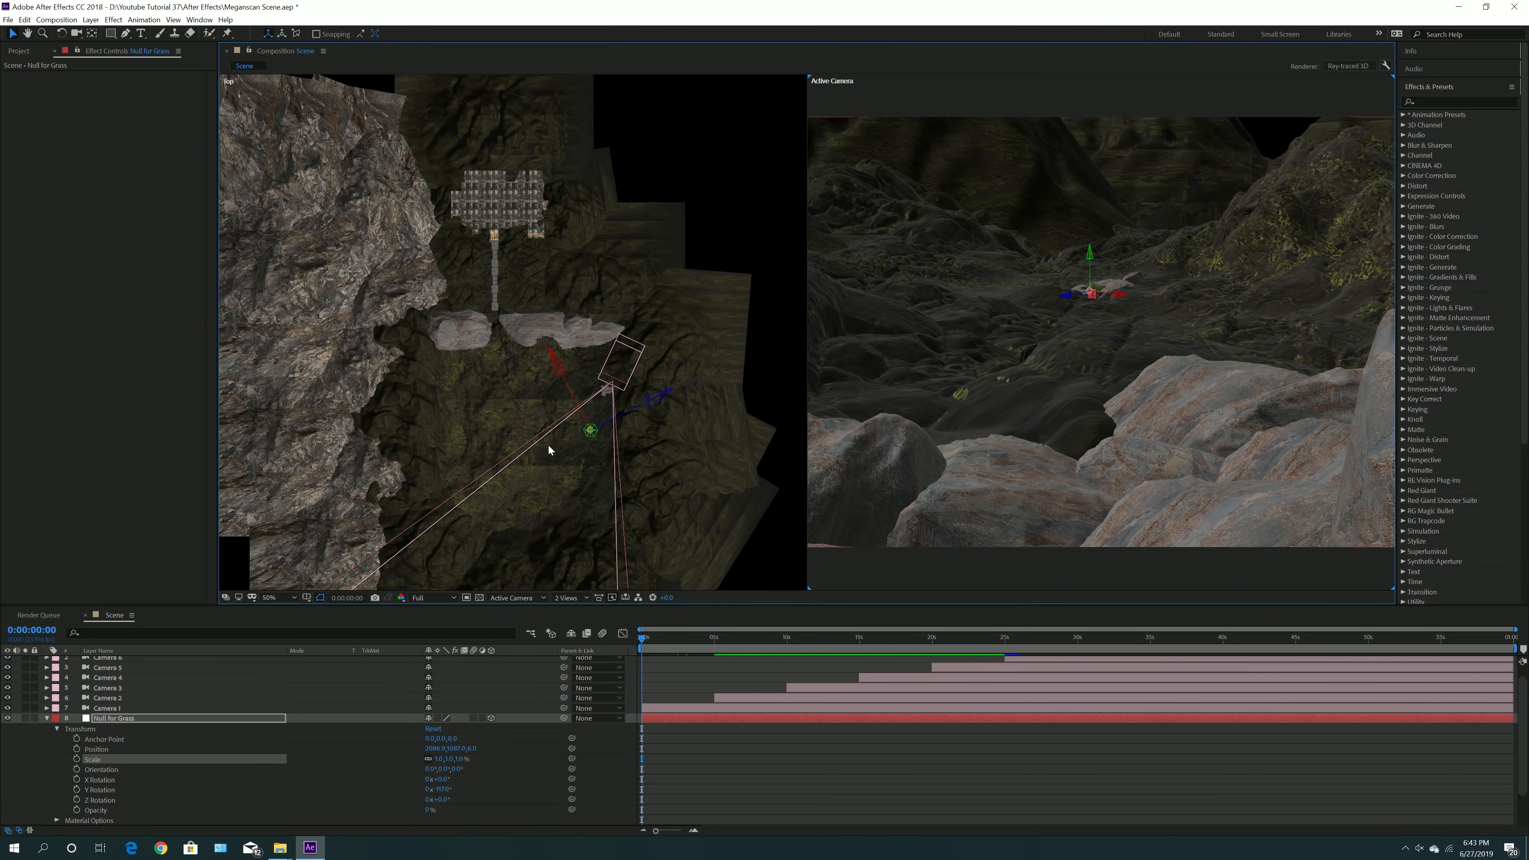
scroll(491, 436, "down", 3)
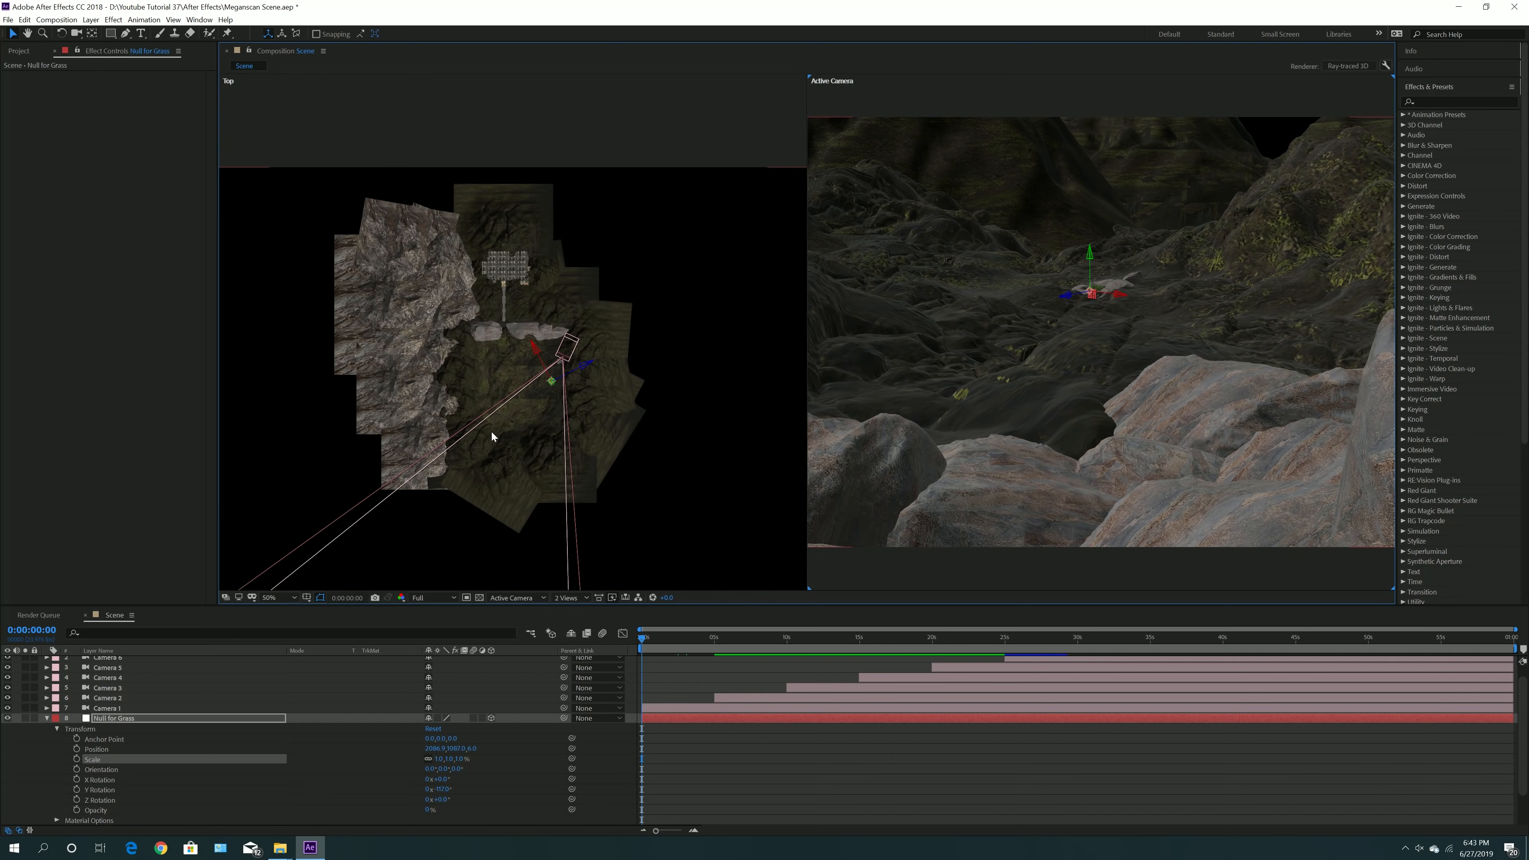
left_click(526, 425)
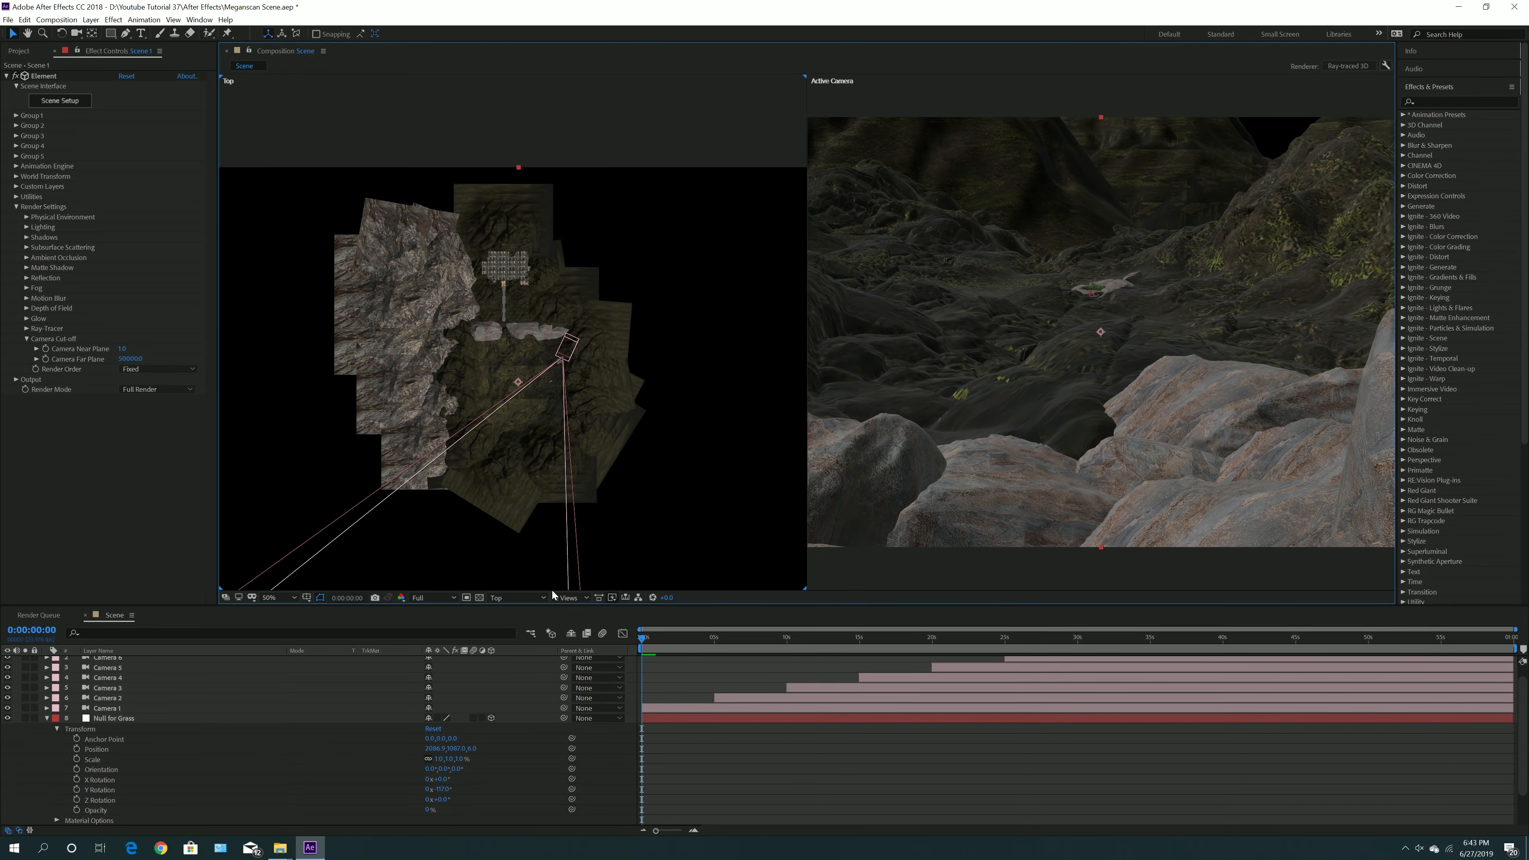
left_click(509, 599)
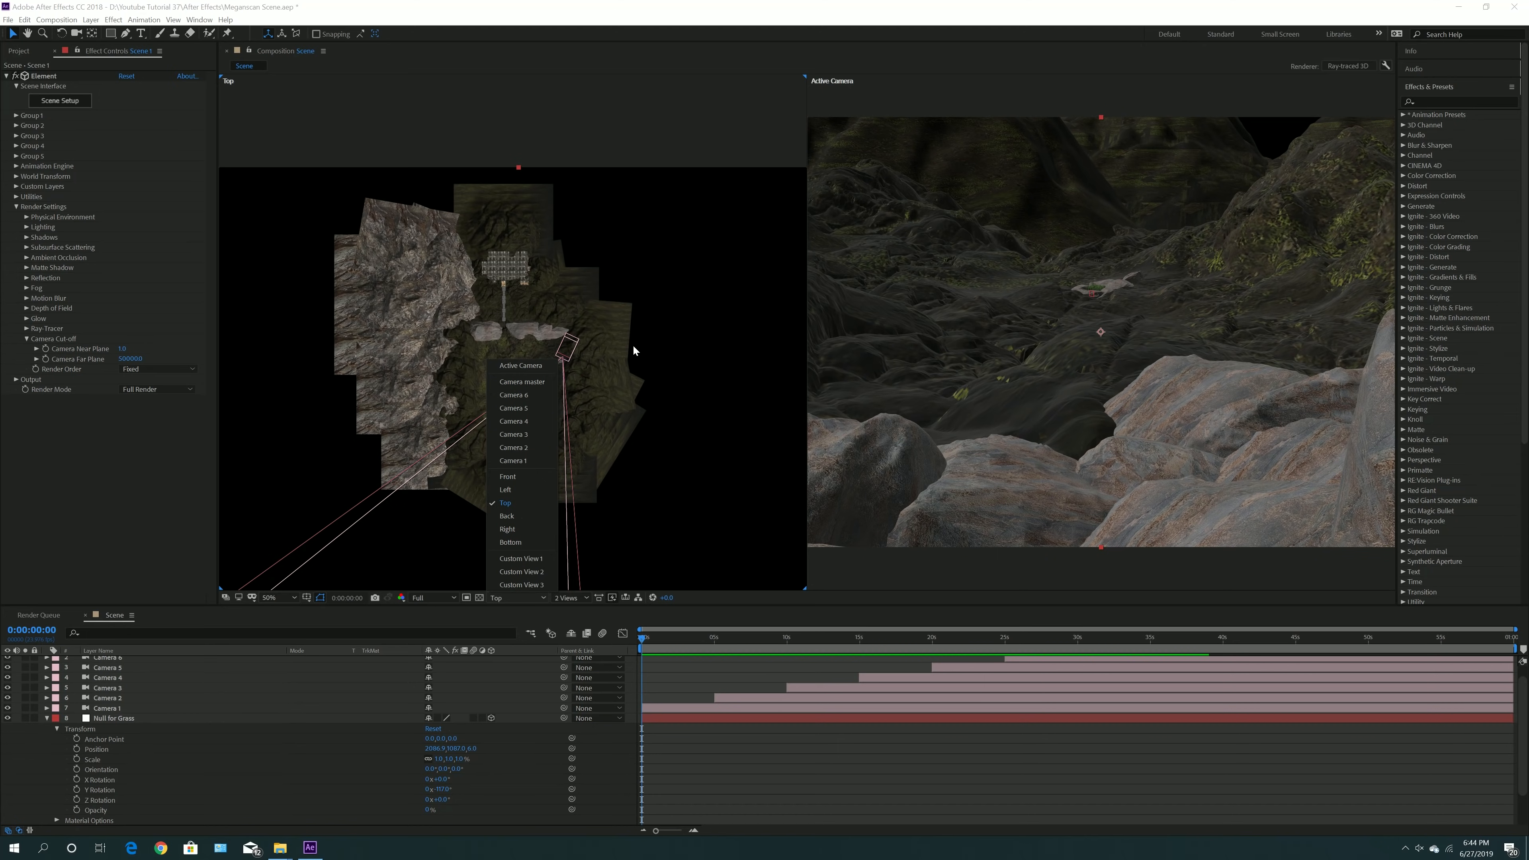
left_click(644, 120)
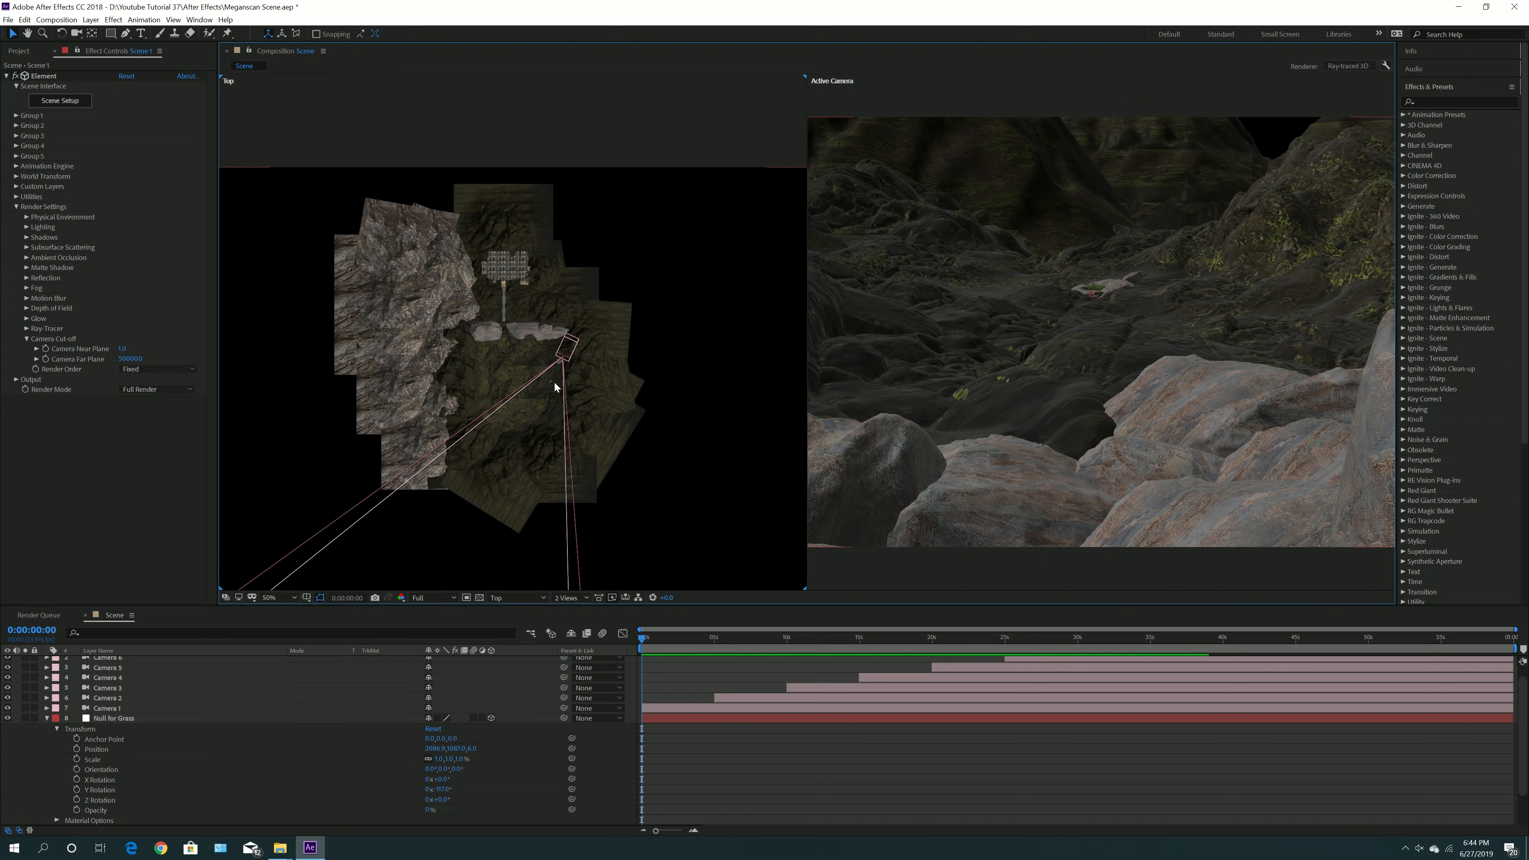
- Select Null for Grass and Camera 1 to examine their placement from above, and inspect Camera 1's transform keyframes
left_click(108, 720)
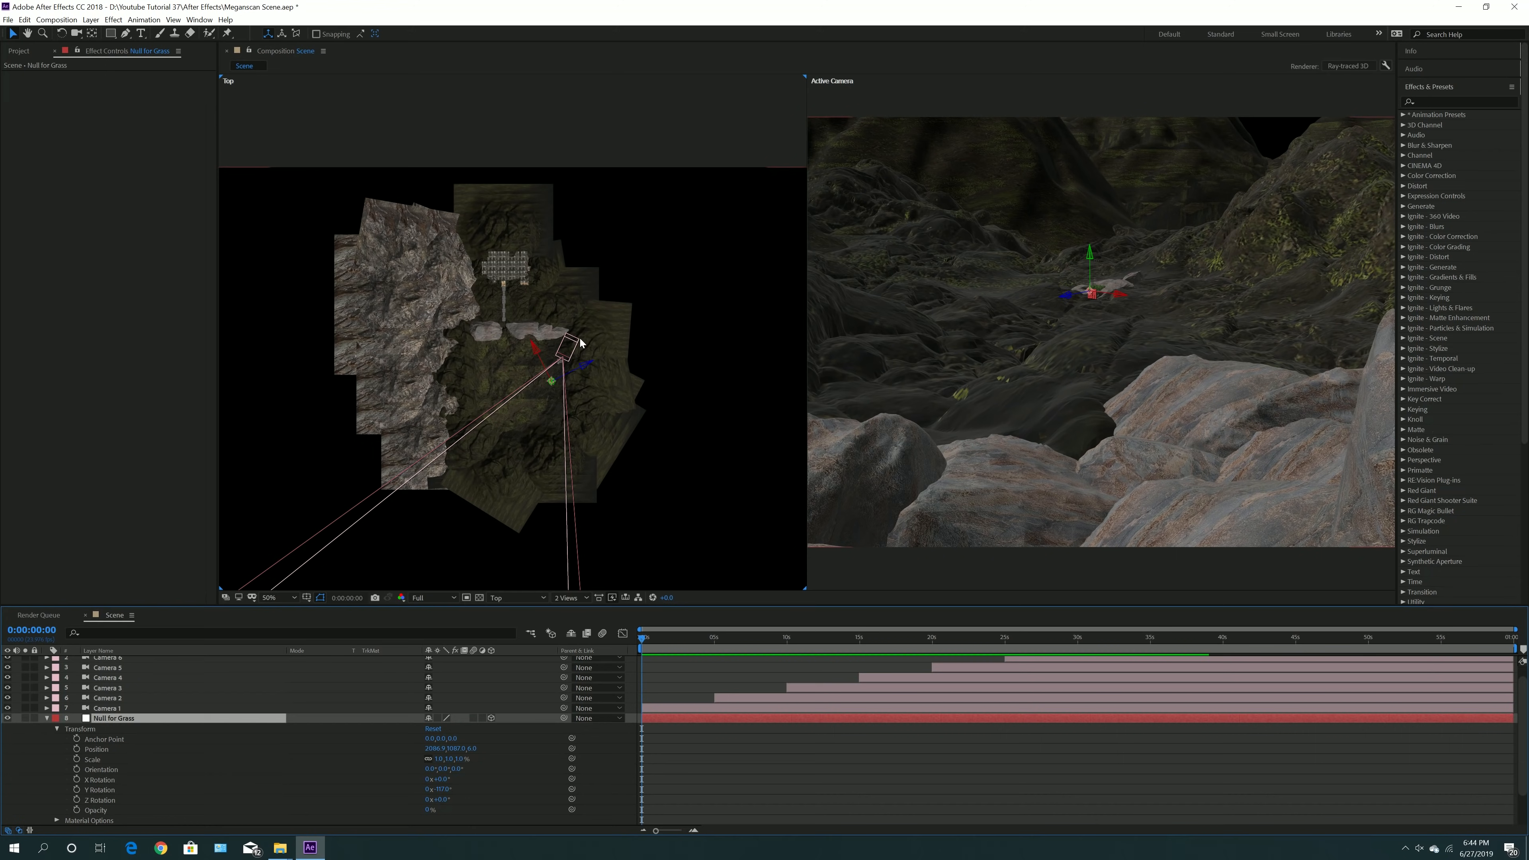
left_click(570, 350)
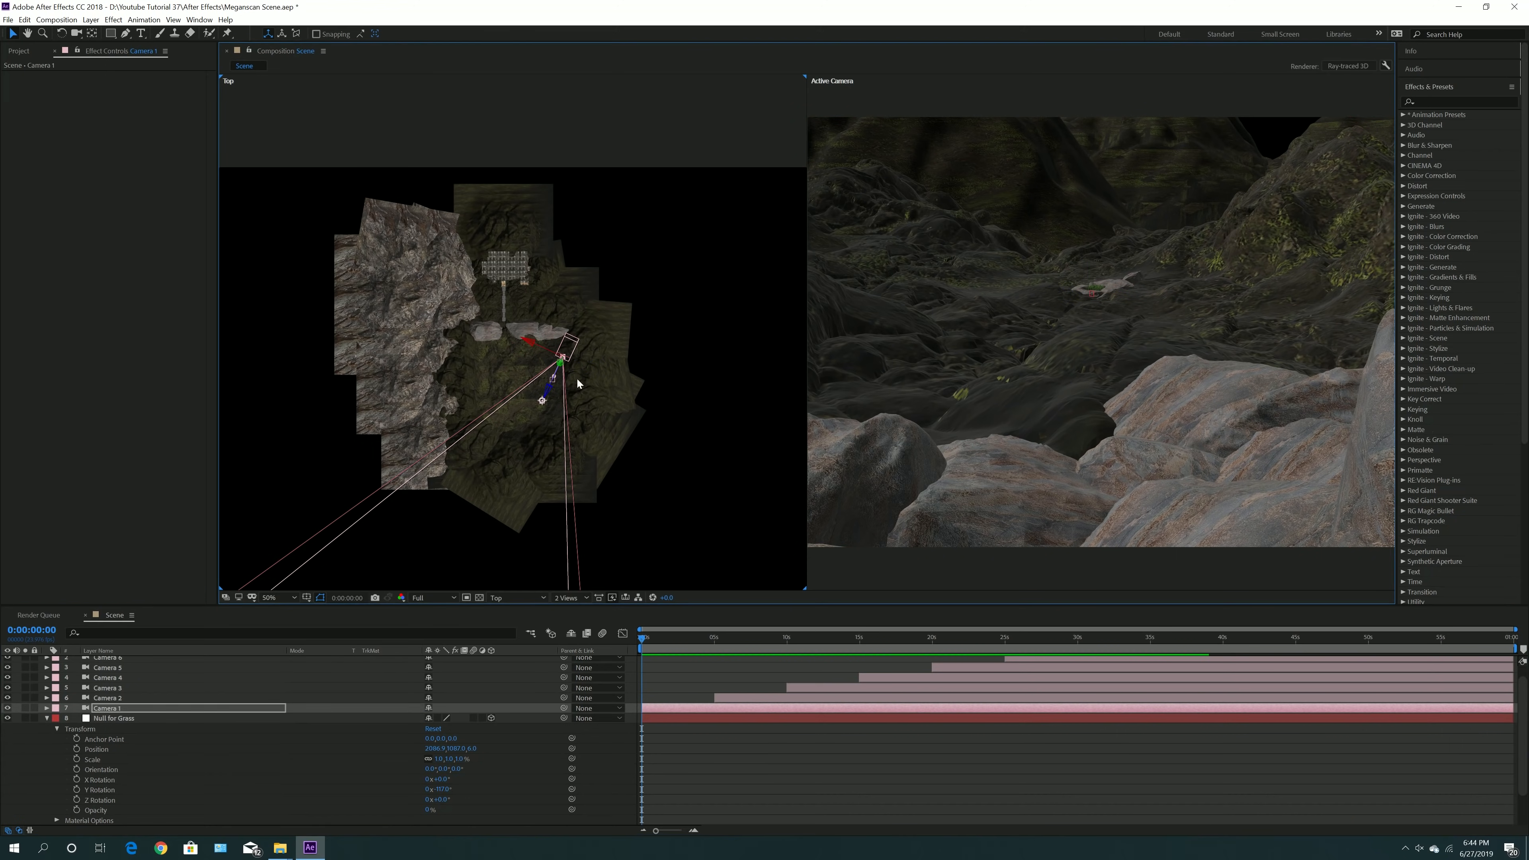
scroll(609, 471, "up", 5)
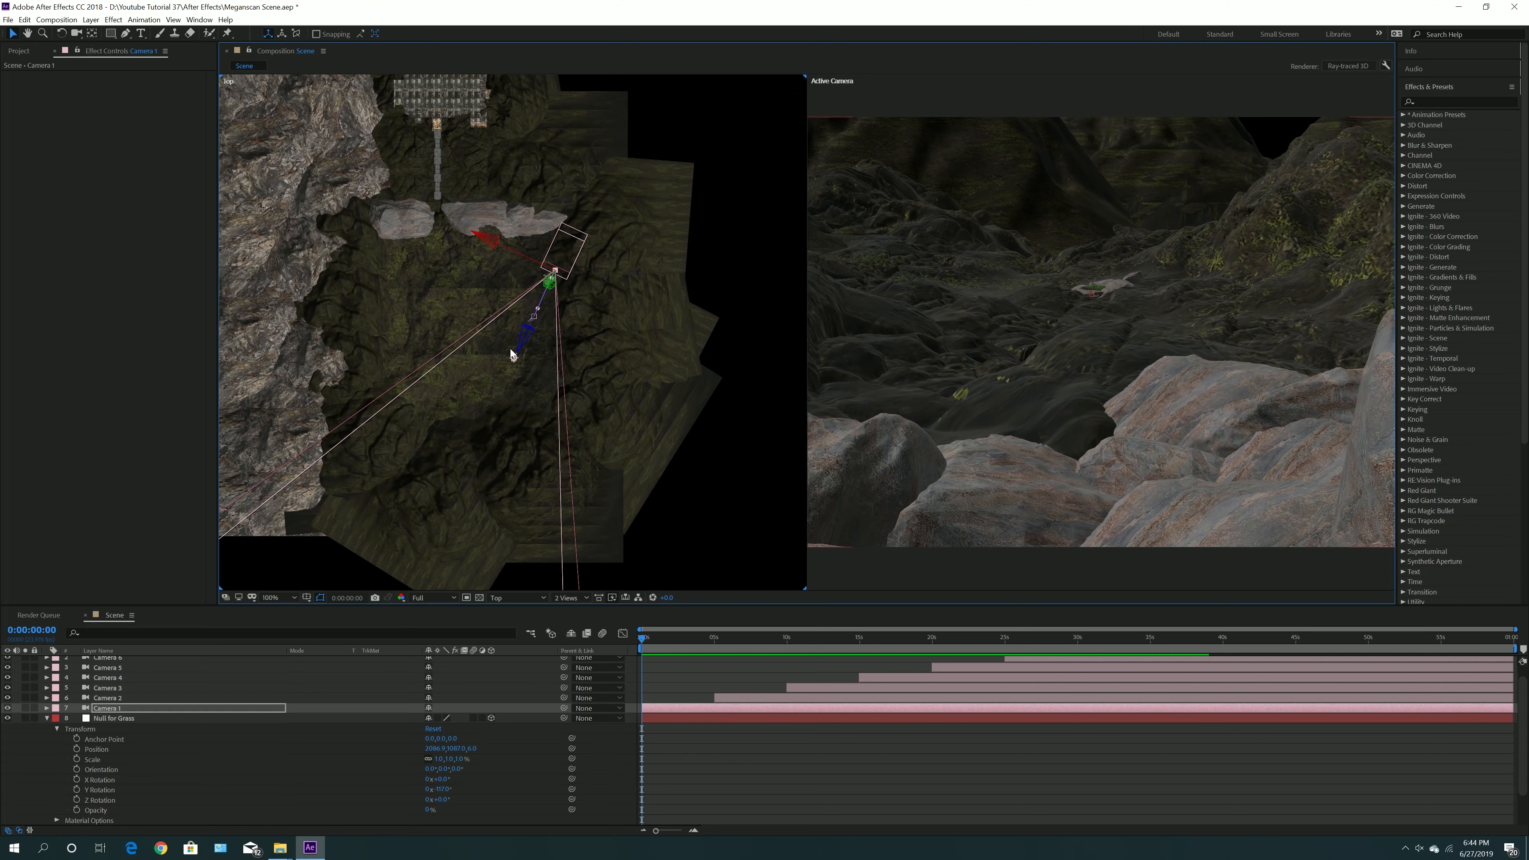
left_click(46, 708)
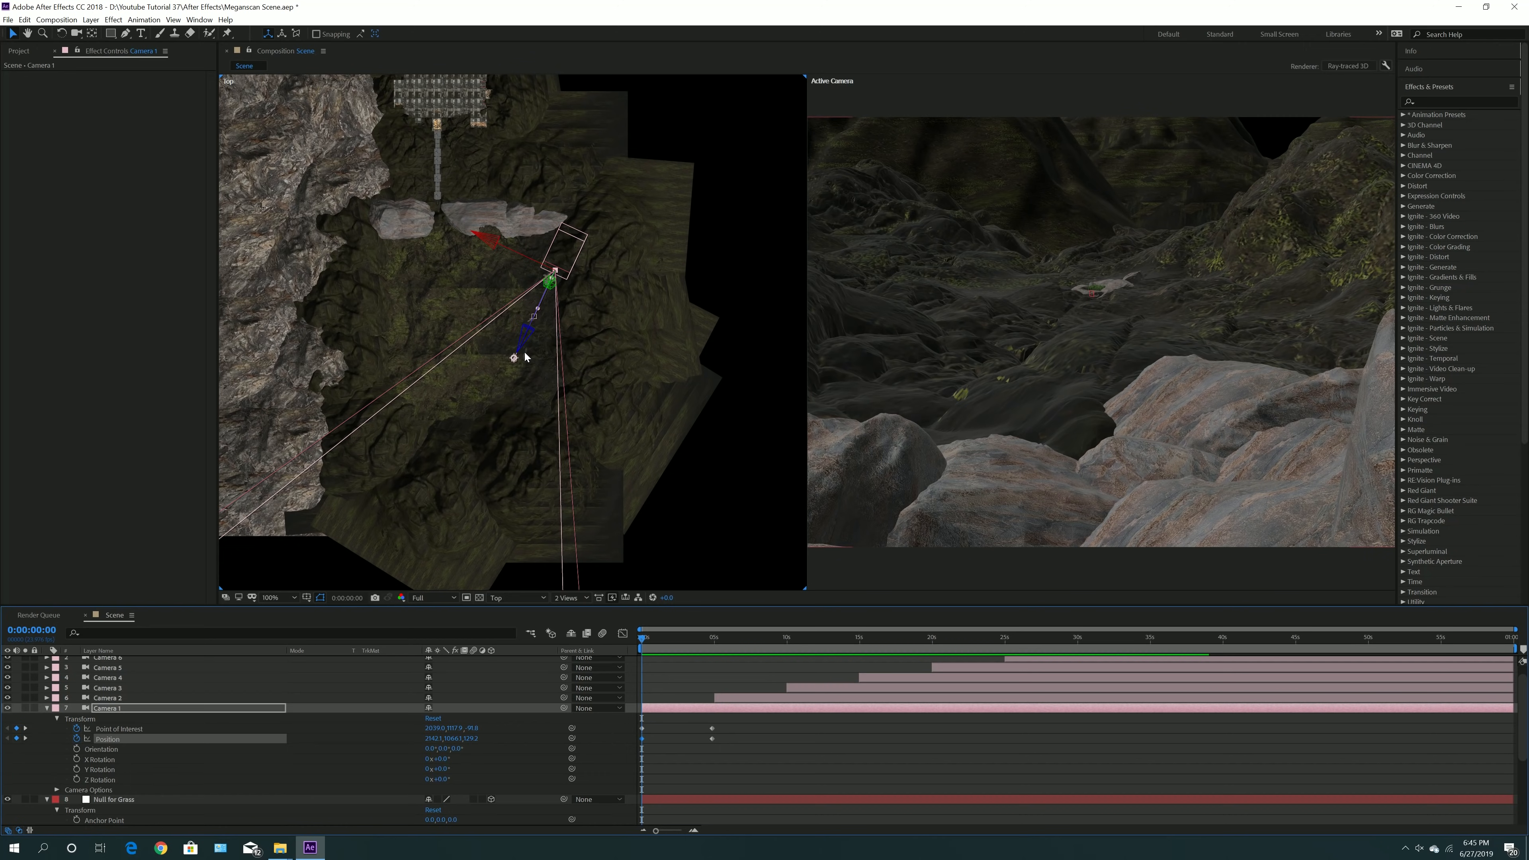
left_click(48, 709)
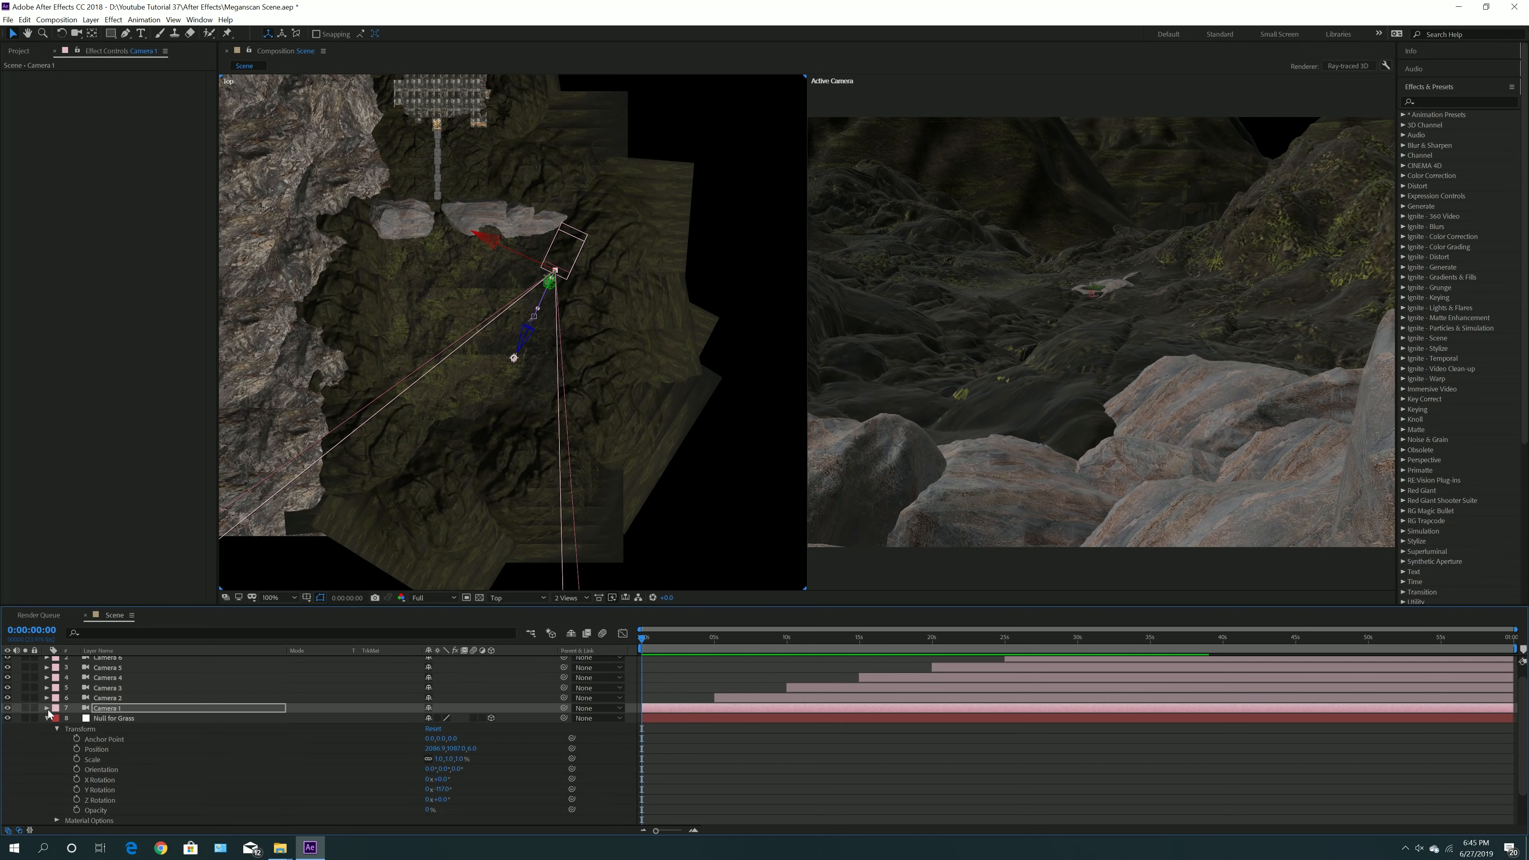
- Collapse the Null for Grass layer's properties and reduce both composition views to 25% magnification
left_click(130, 717)
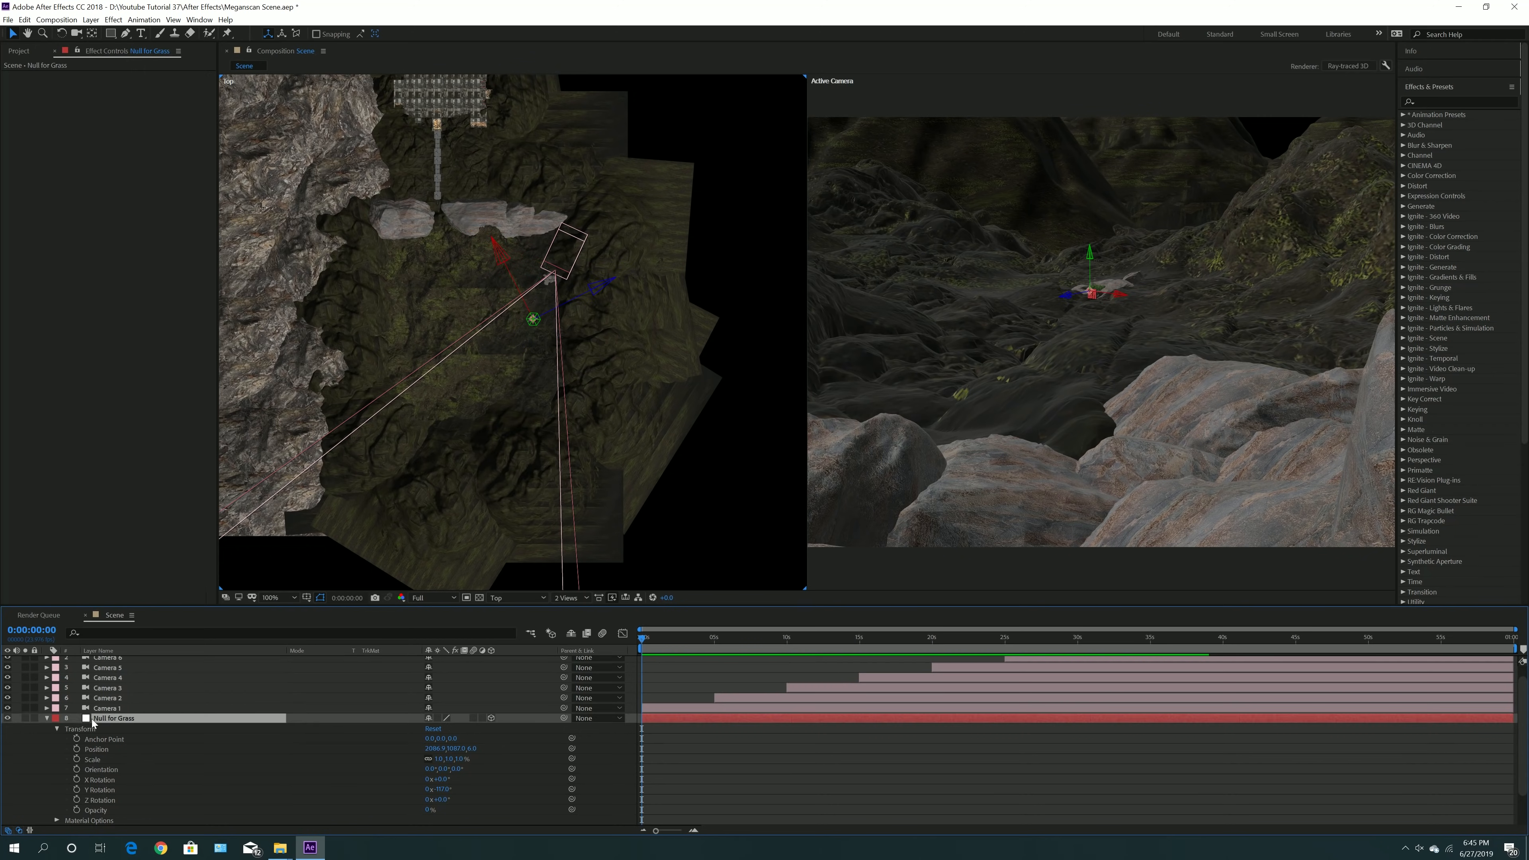
left_click(47, 719)
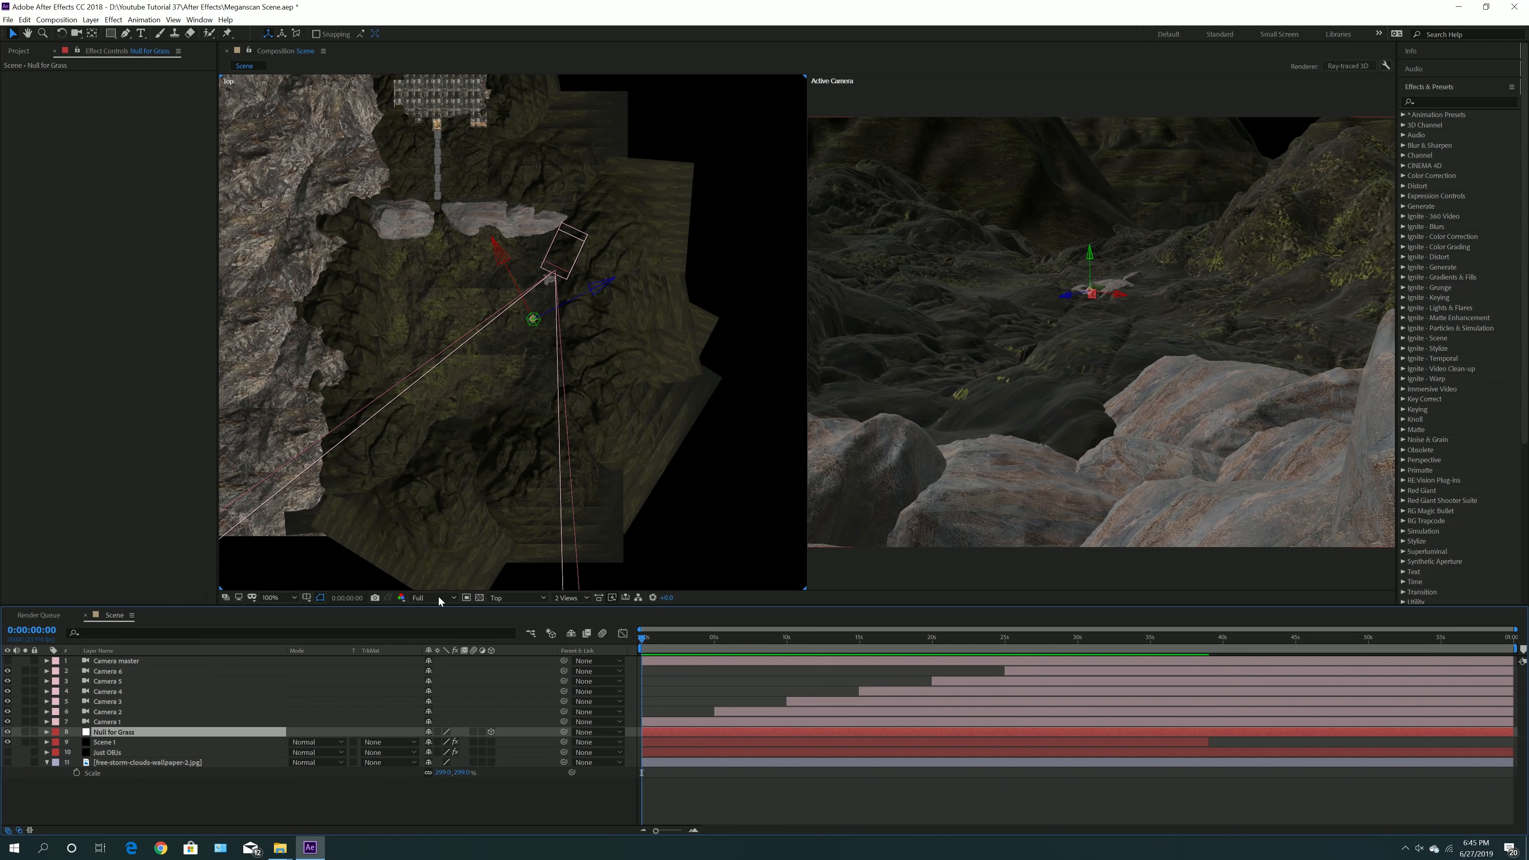
left_click(569, 598)
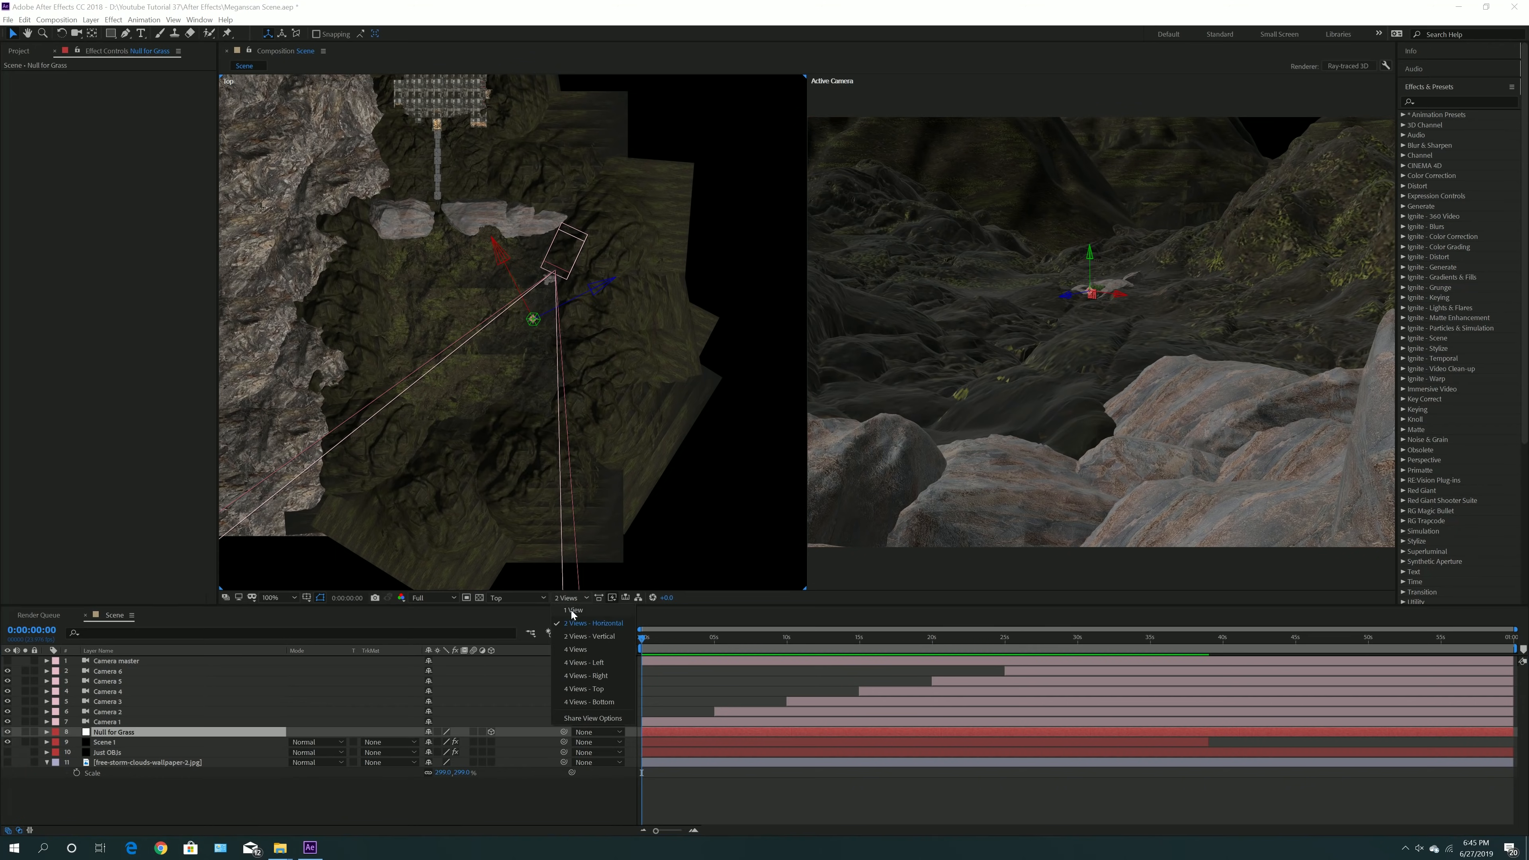
left_click(482, 422)
left_click(454, 419)
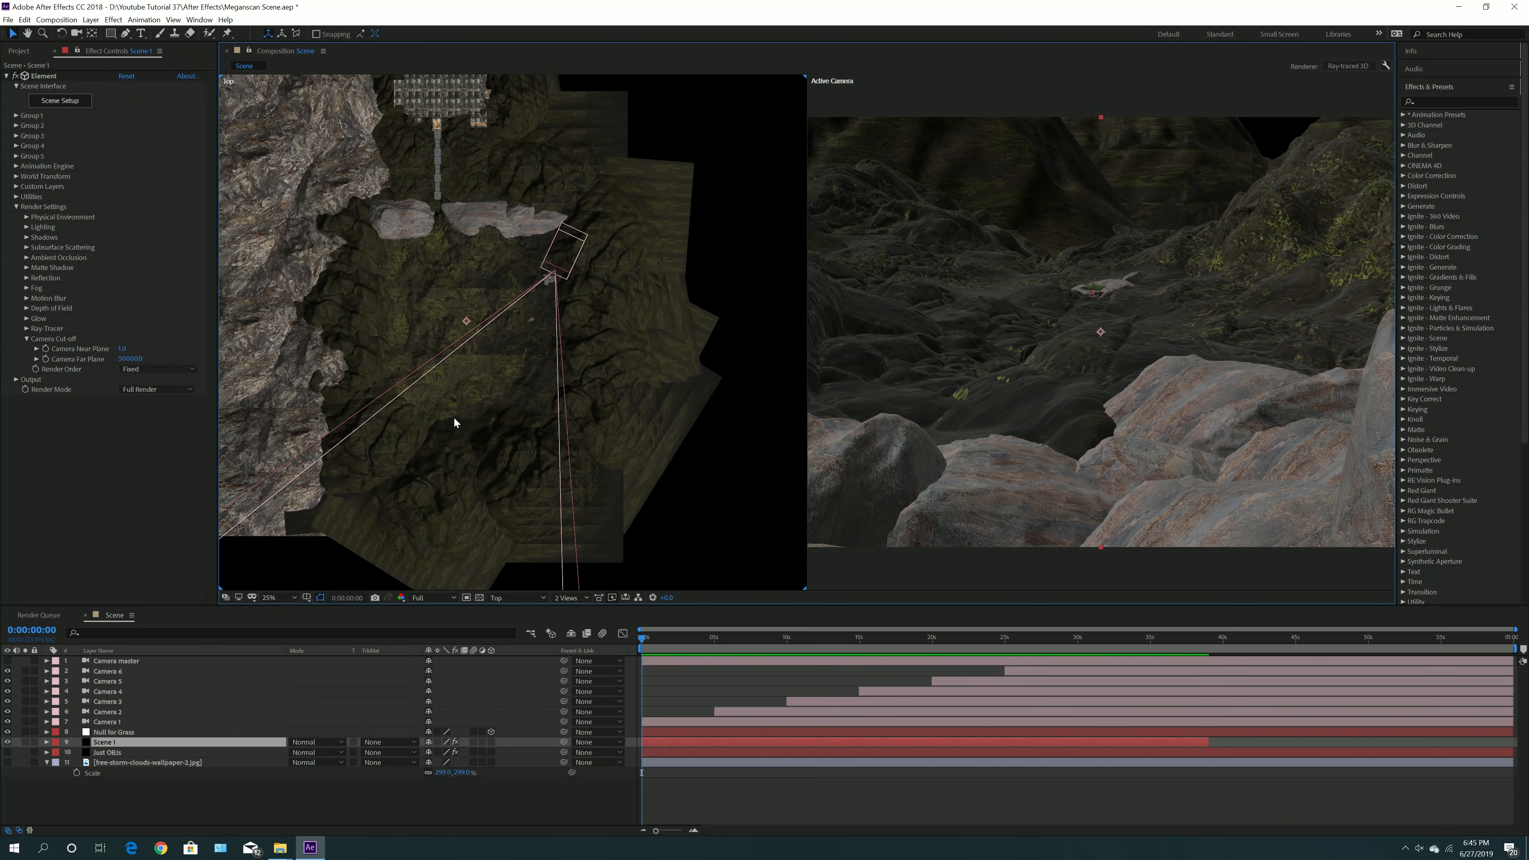
key("comma")
key("comma")
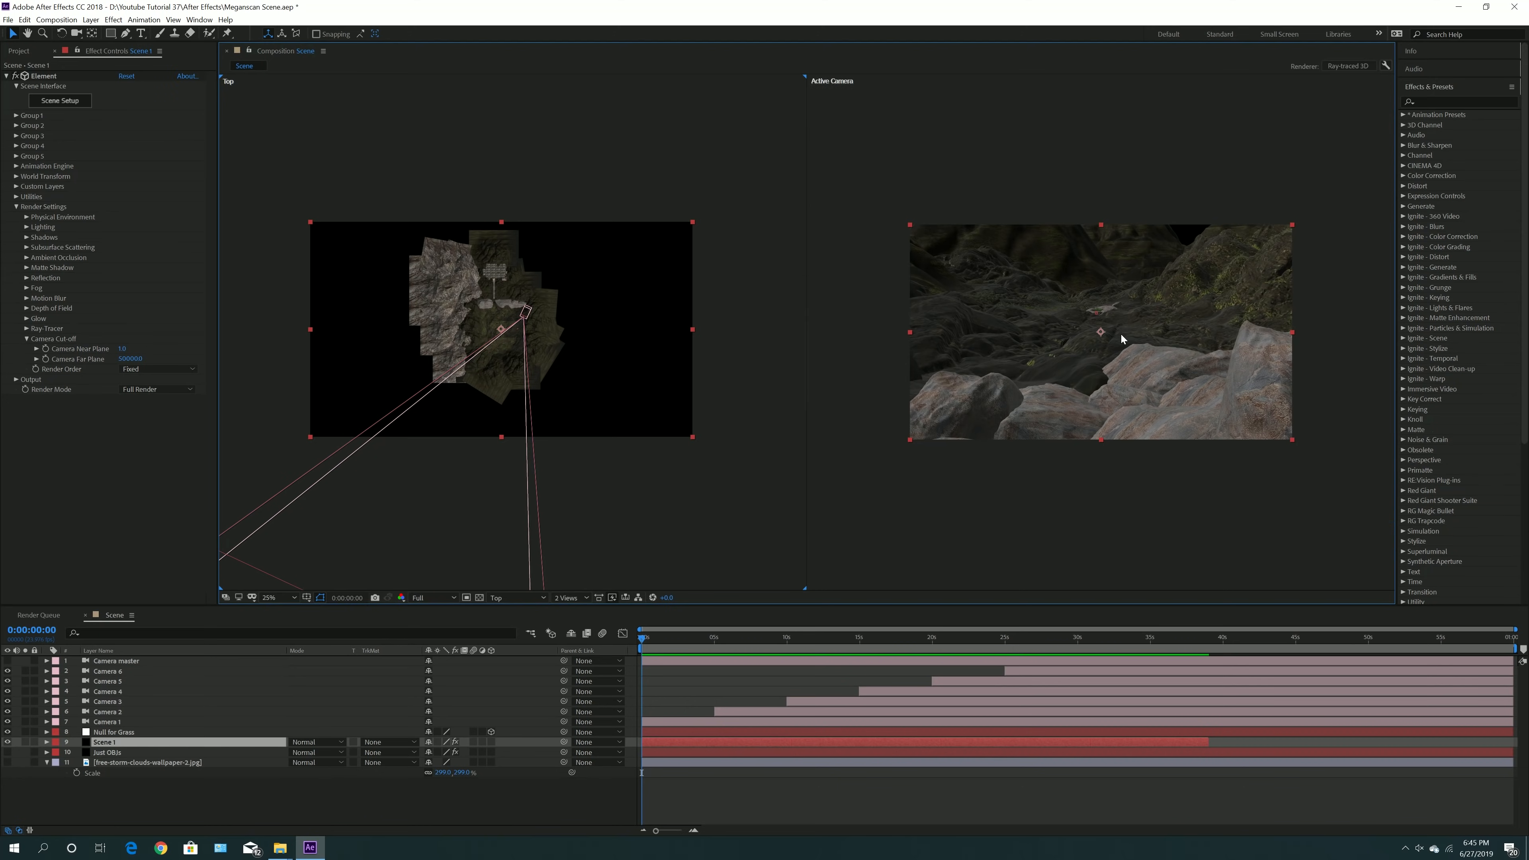
- Examine the shots of Cameras 2, 3 and 4 at 0:00:07:15, 0:00:12:11 and 0:00:17:14
left_click(109, 714)
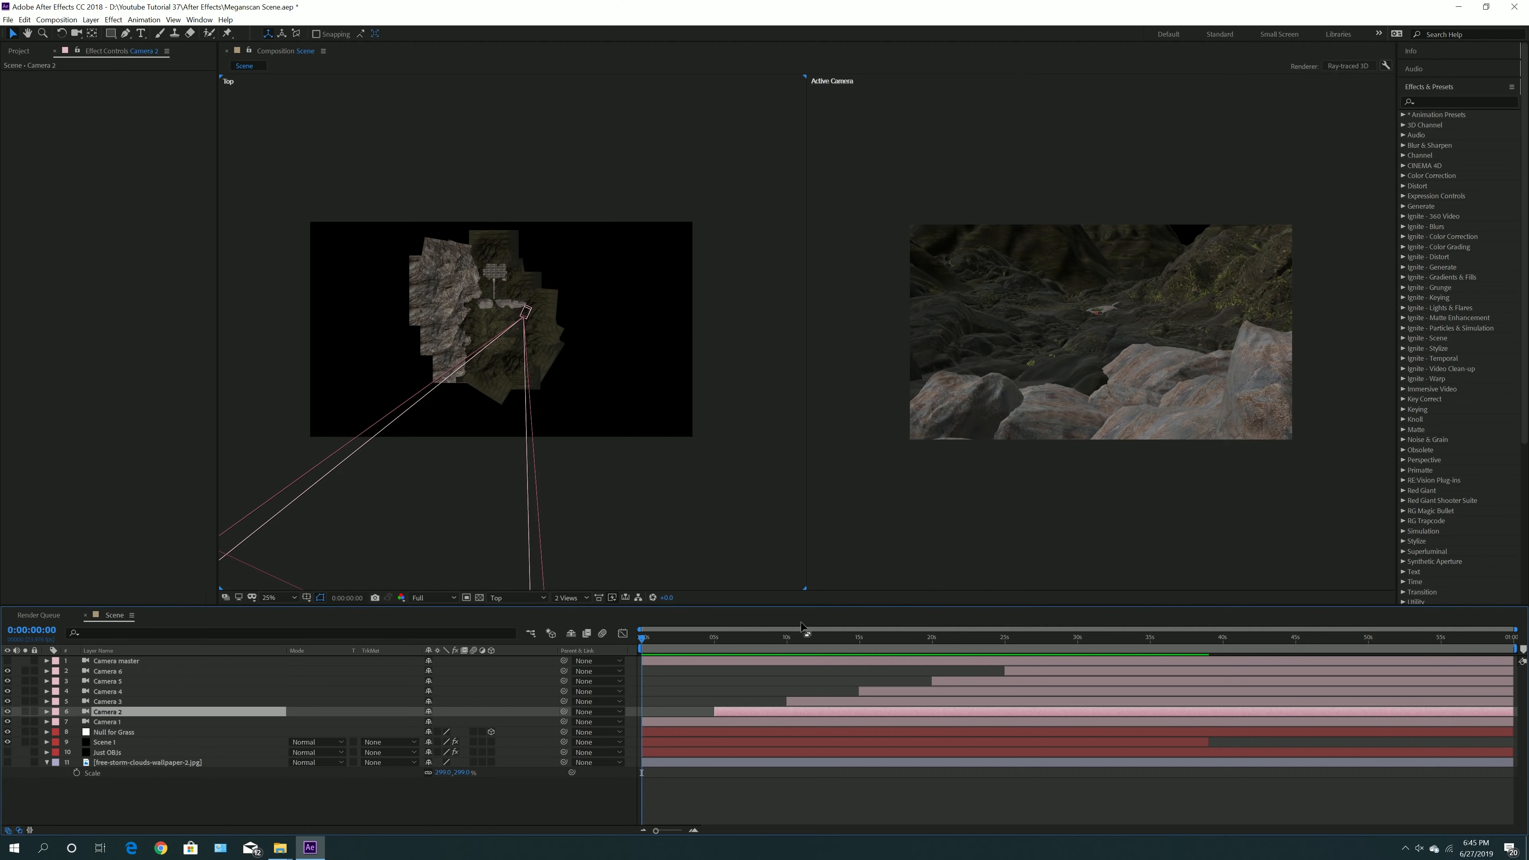
left_click(753, 636)
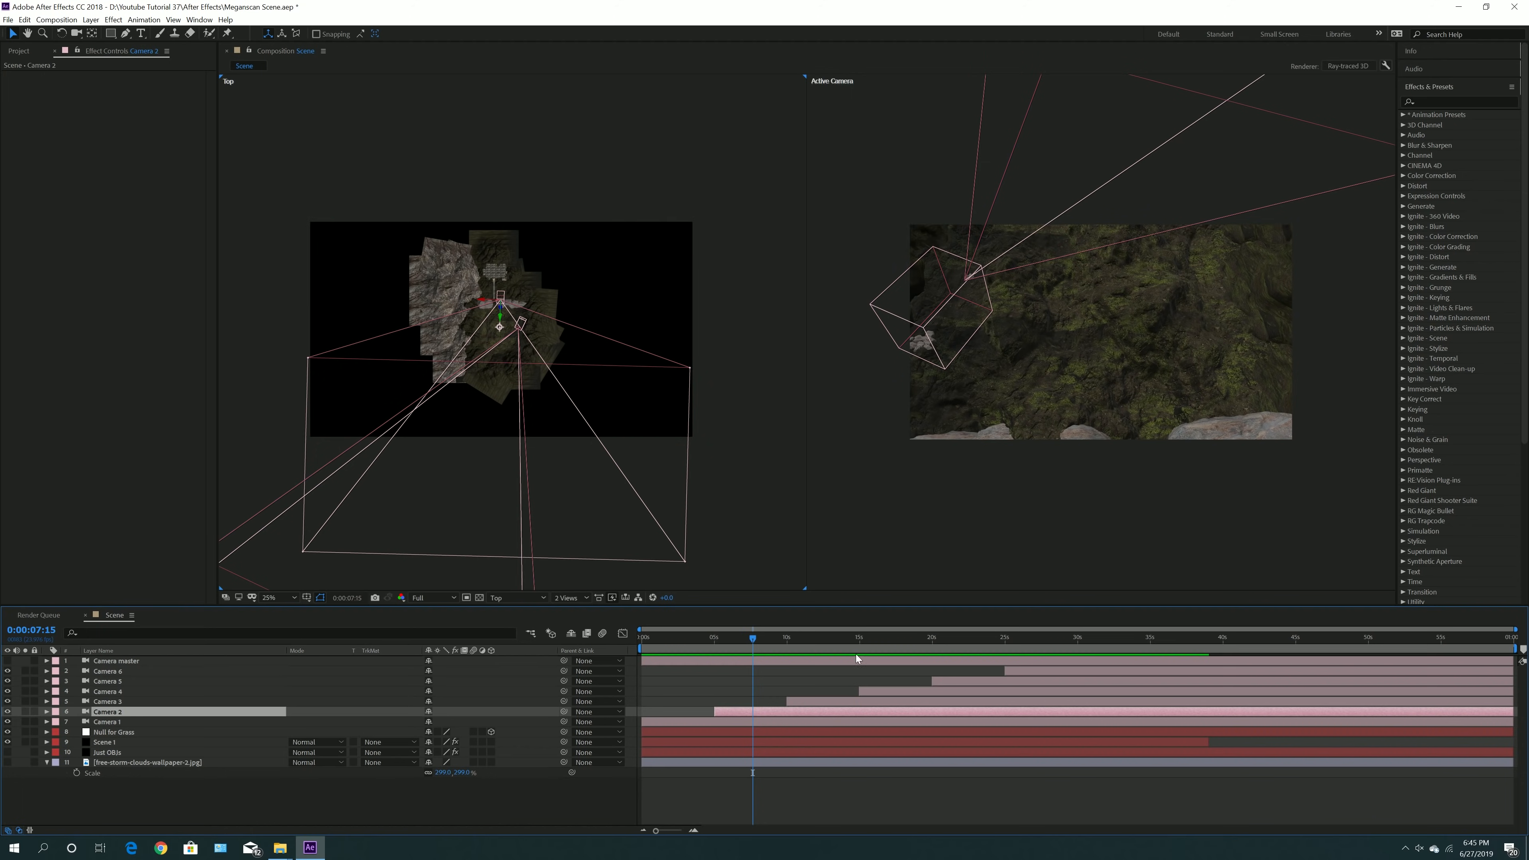
left_click(824, 642)
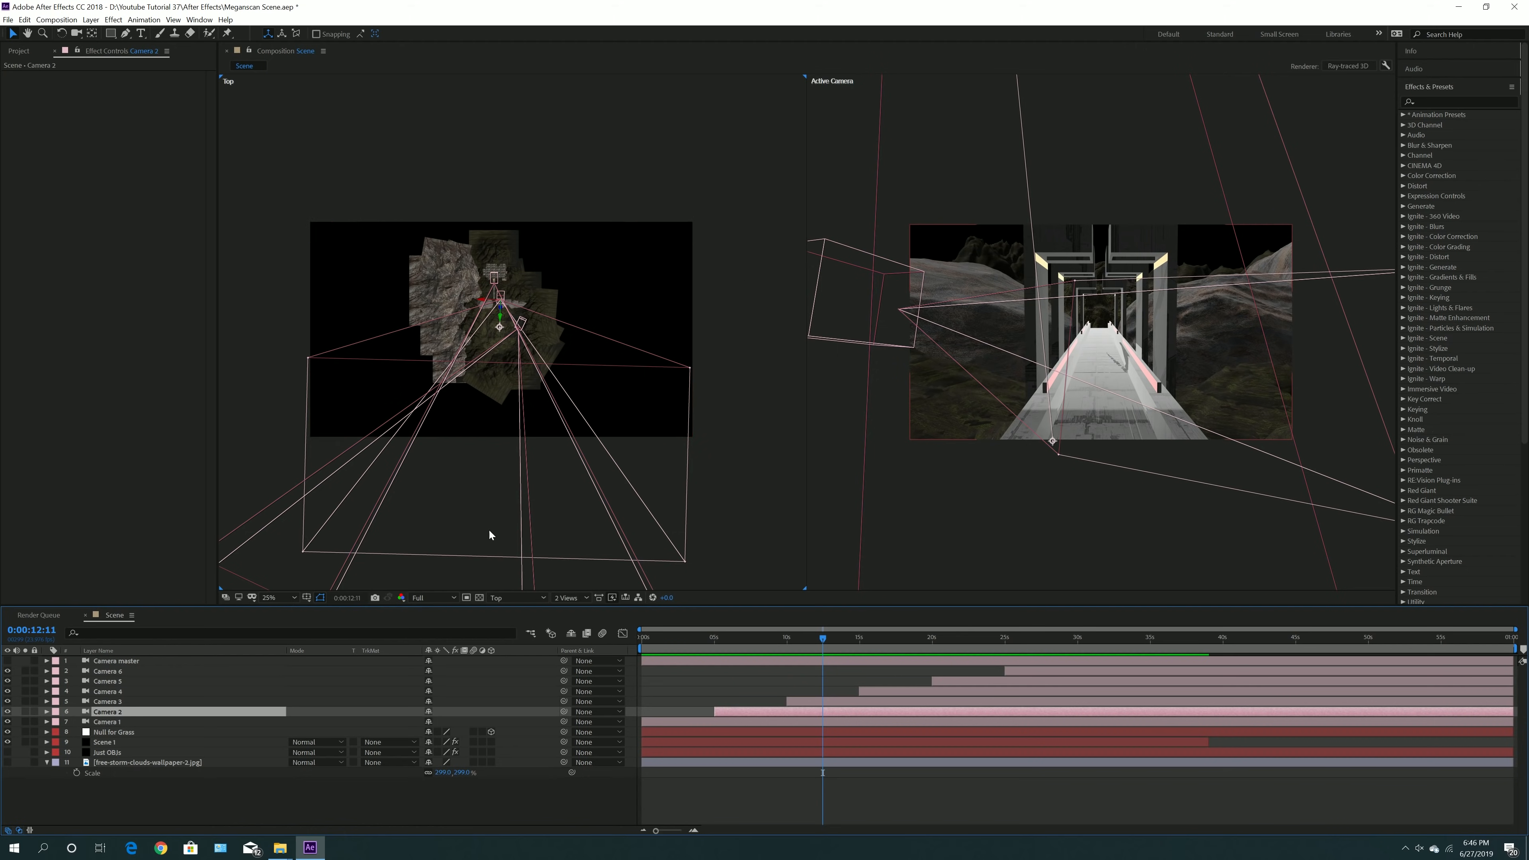
left_click(898, 639)
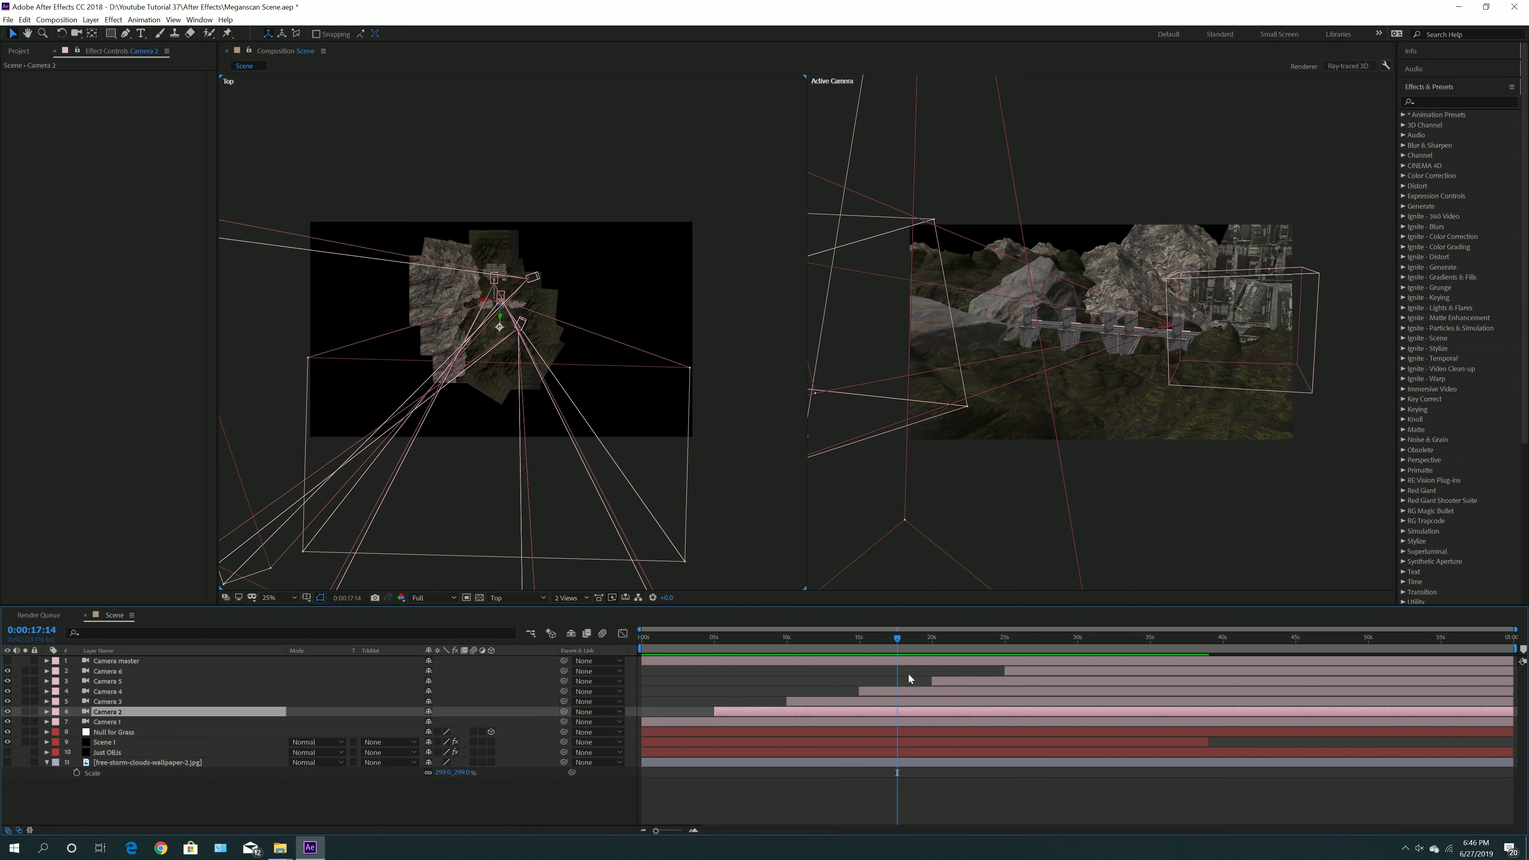
left_click(906, 691)
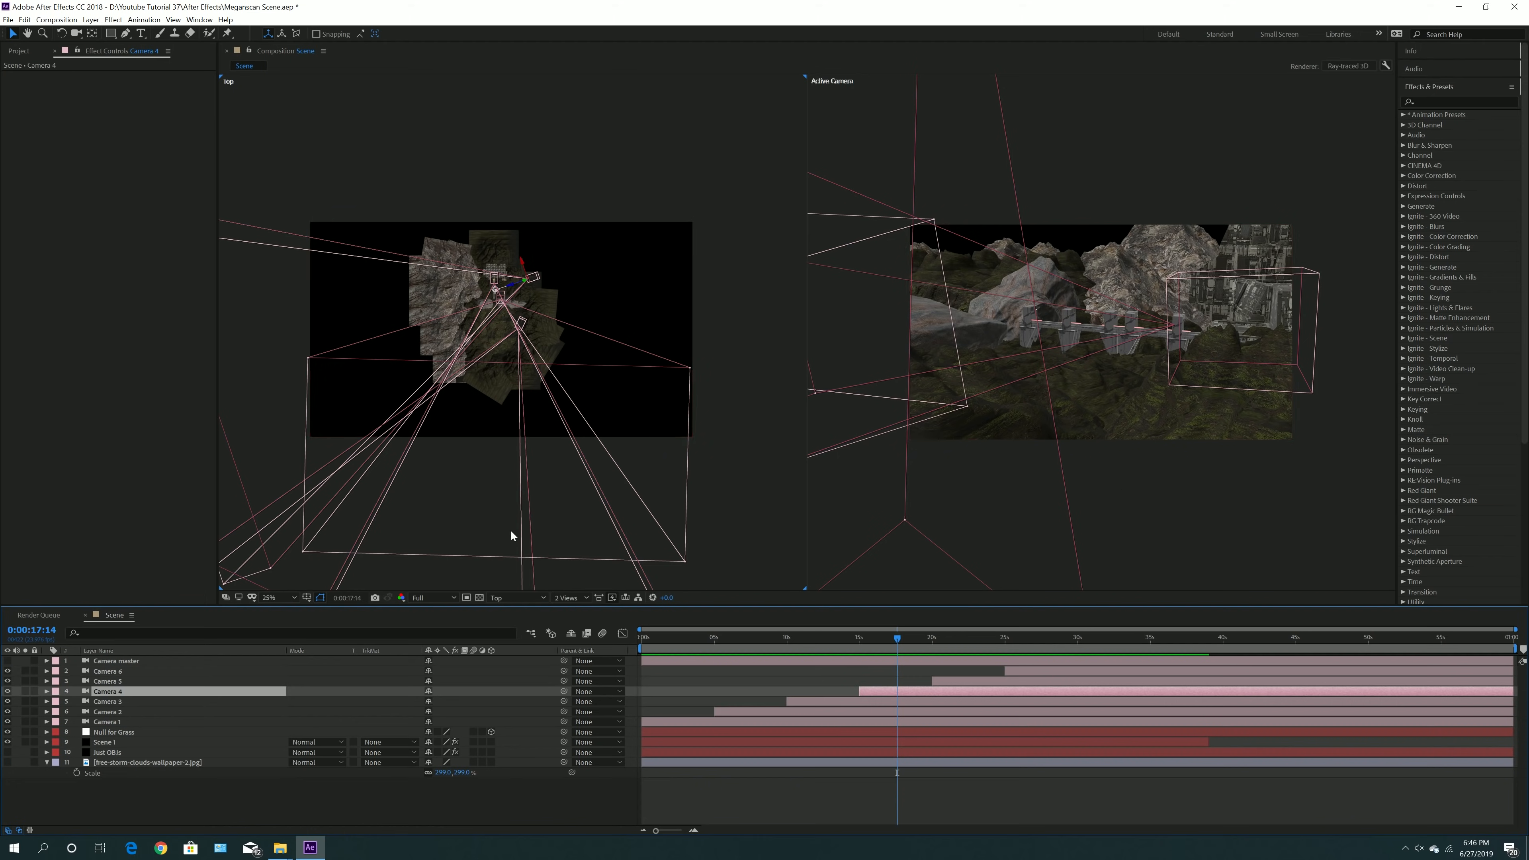
- Examine the Camera 5 shot at 0:00:22:18 and the Camera 6 shot at 0:00:28:03, and activate the camera tool
left_click(1048, 681)
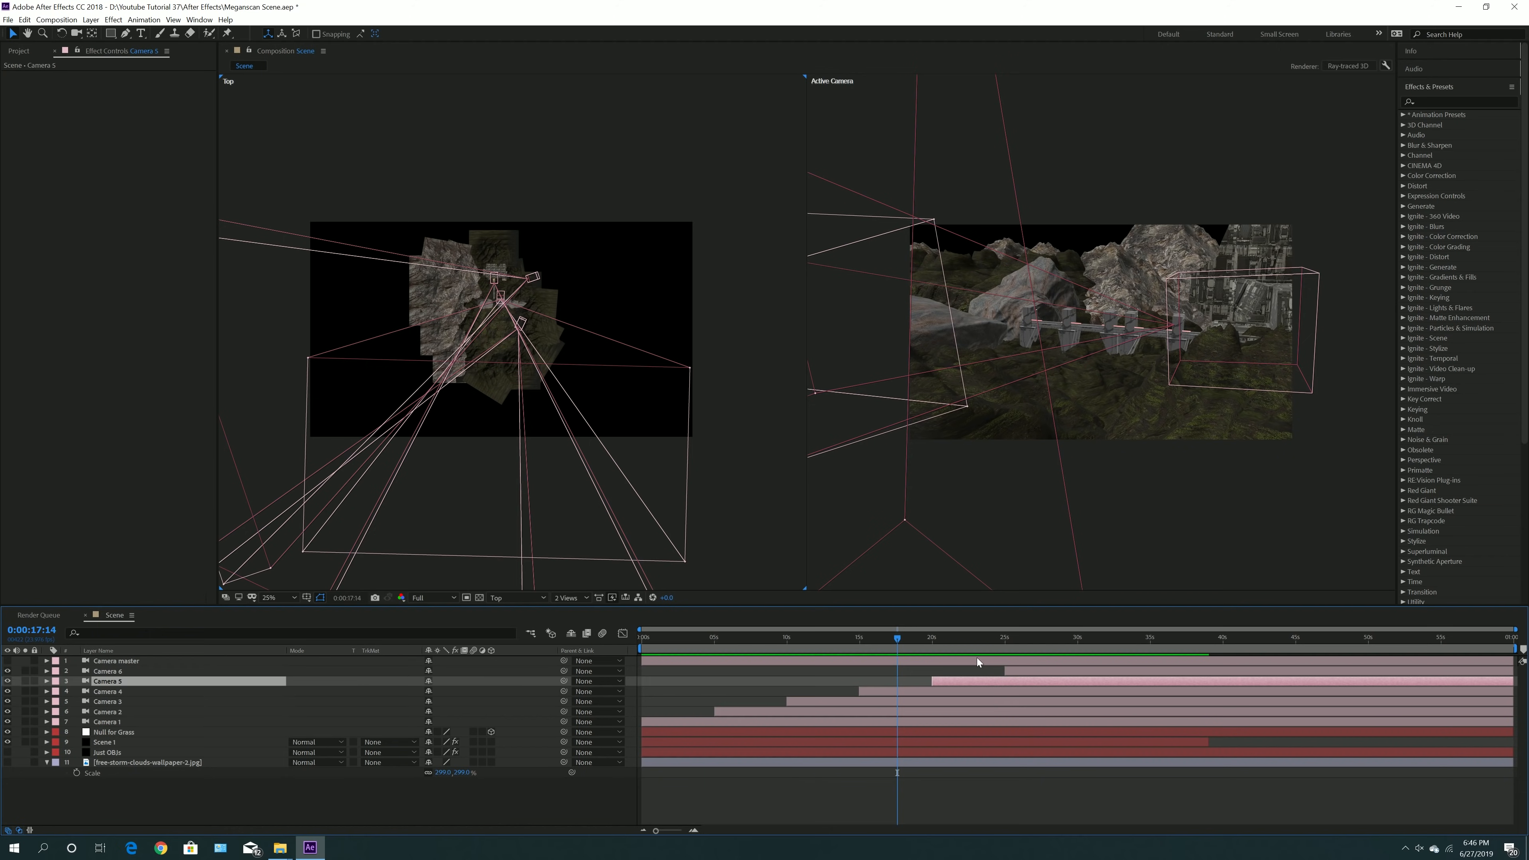
left_click(972, 640)
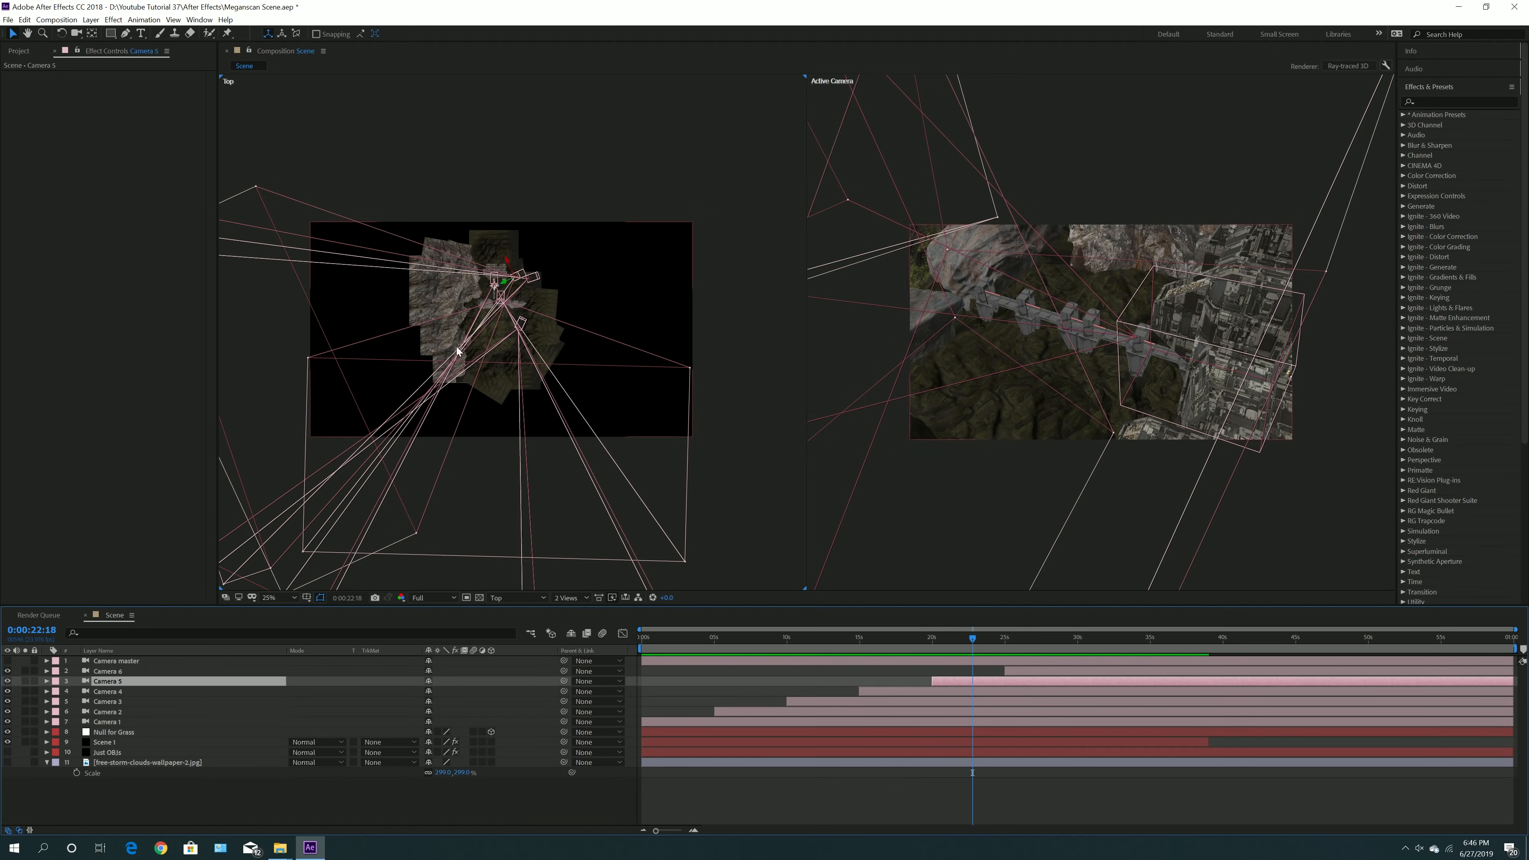
left_click(119, 672)
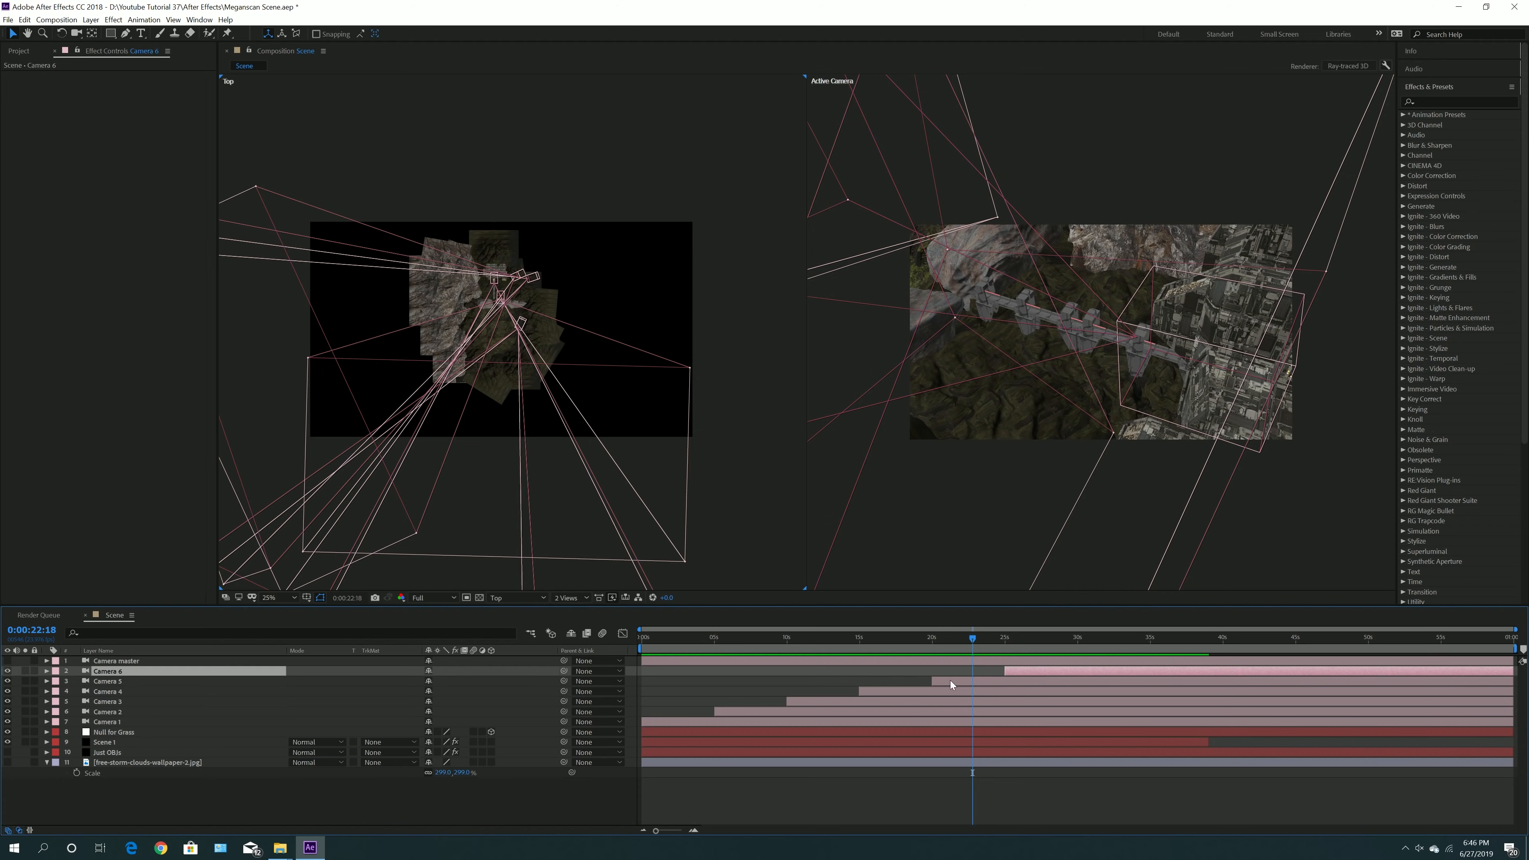
left_click(1051, 643)
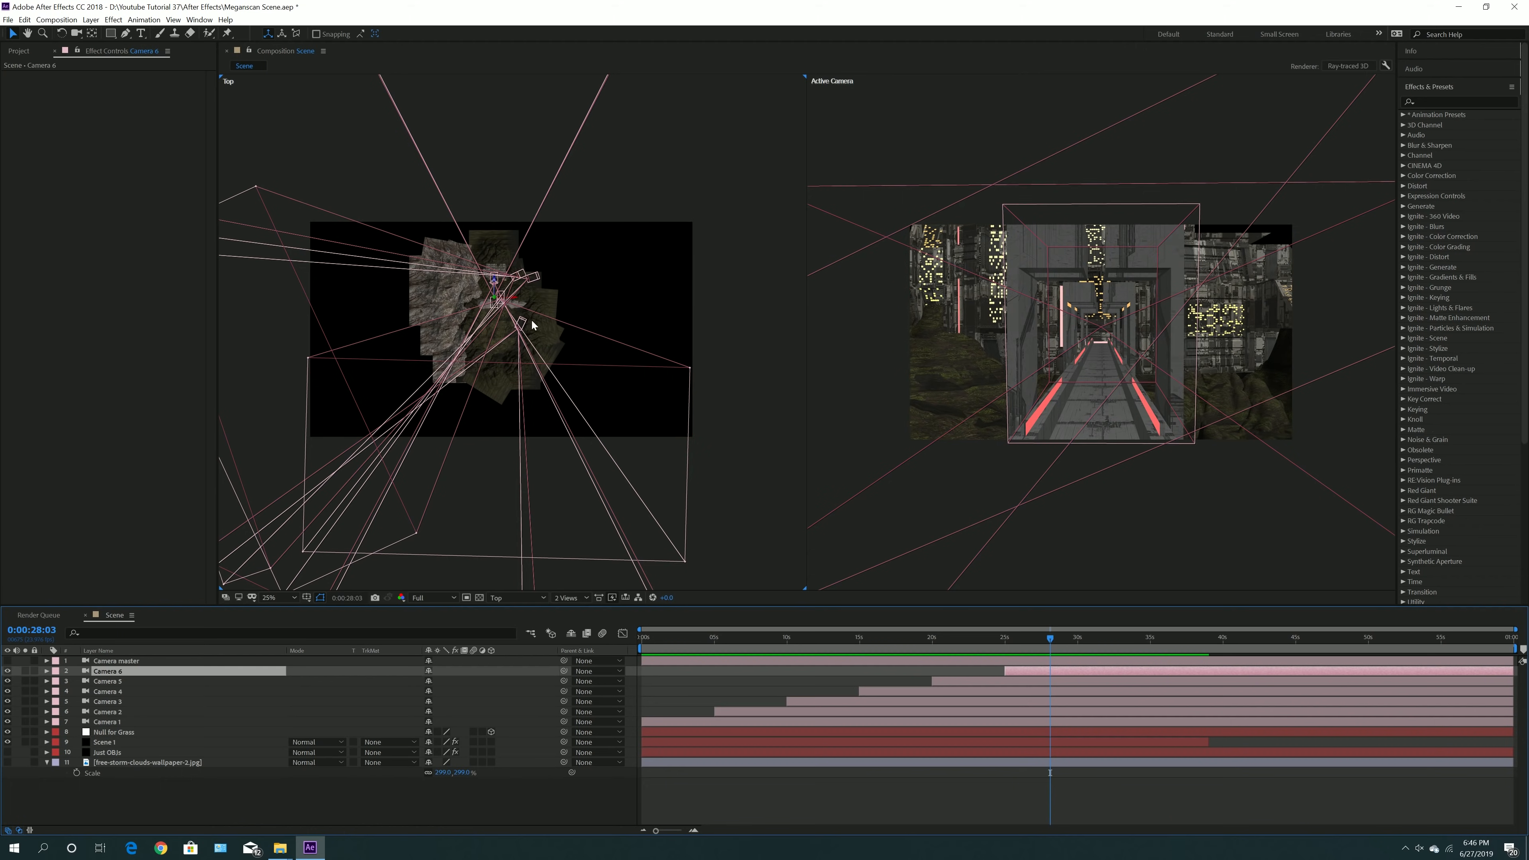
key("c")
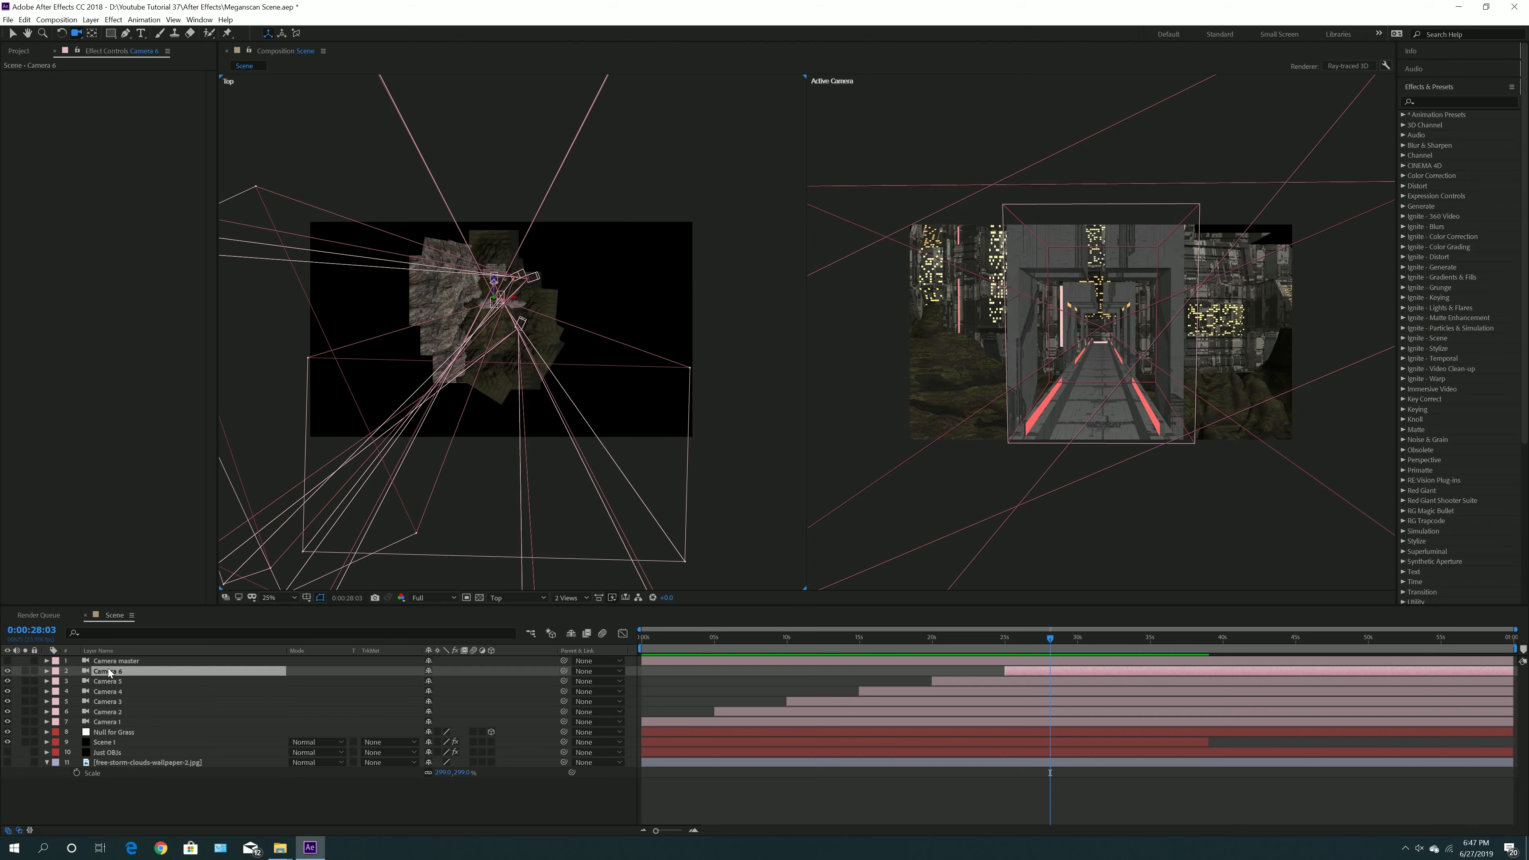
- Select the Null for Grass layer to locate it in the scene and return to the Scene 1 layer's Element effect
left_click(124, 732)
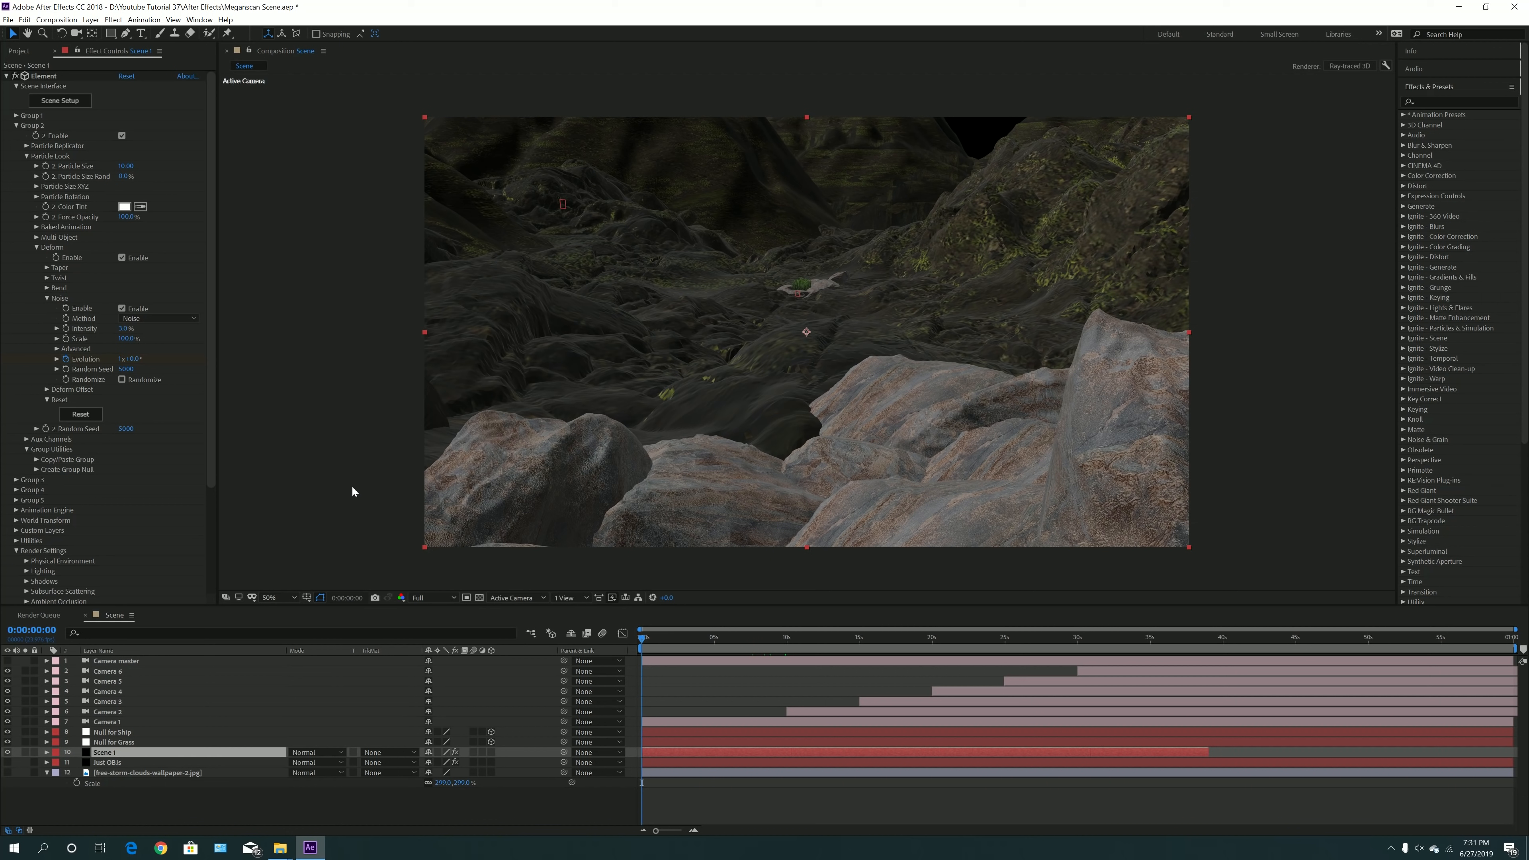
left_click(110, 744)
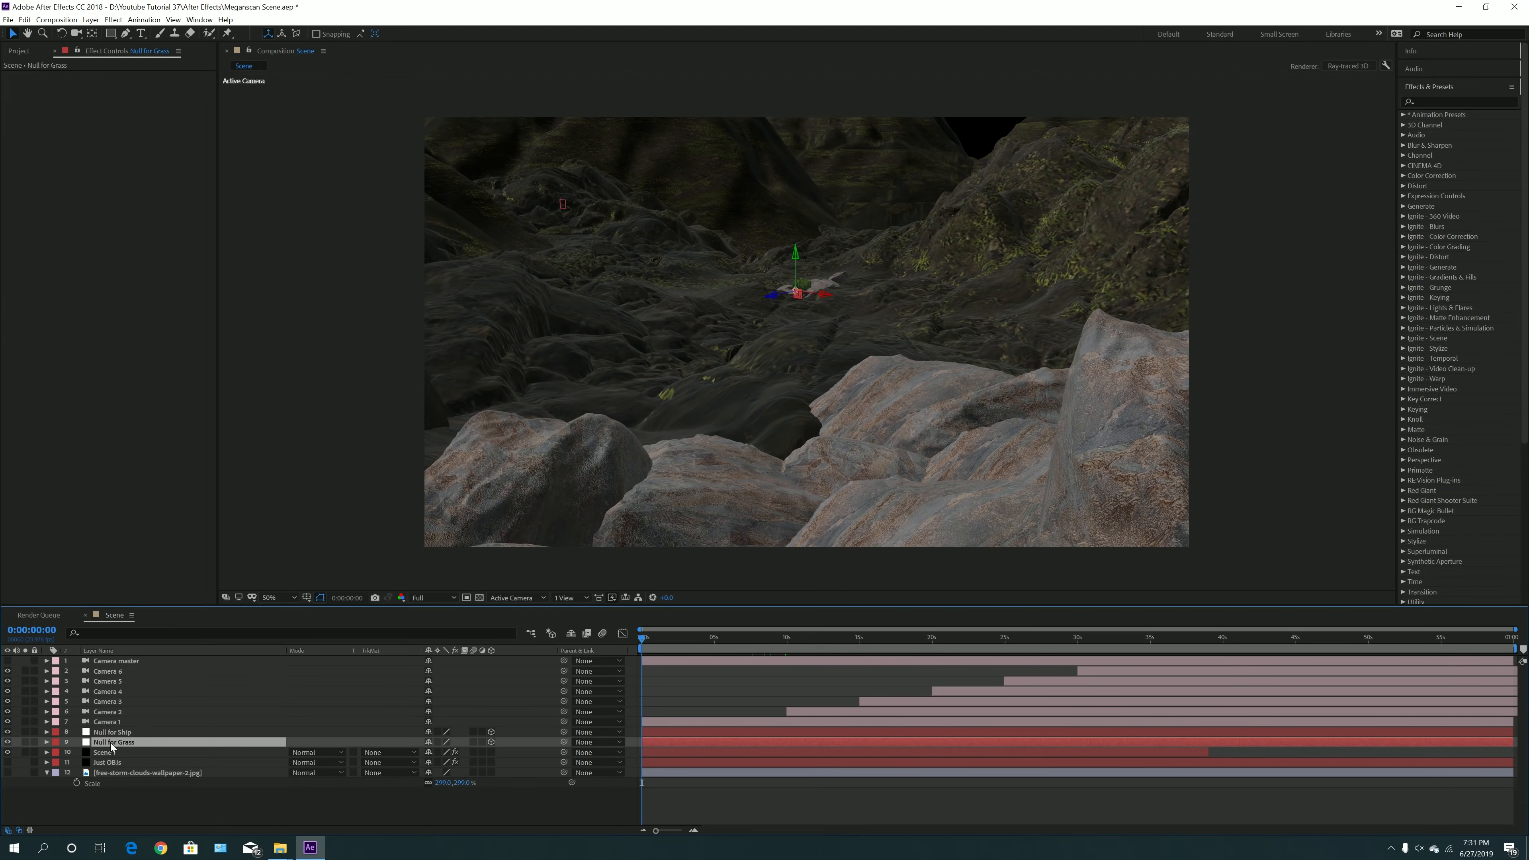
left_click(109, 751)
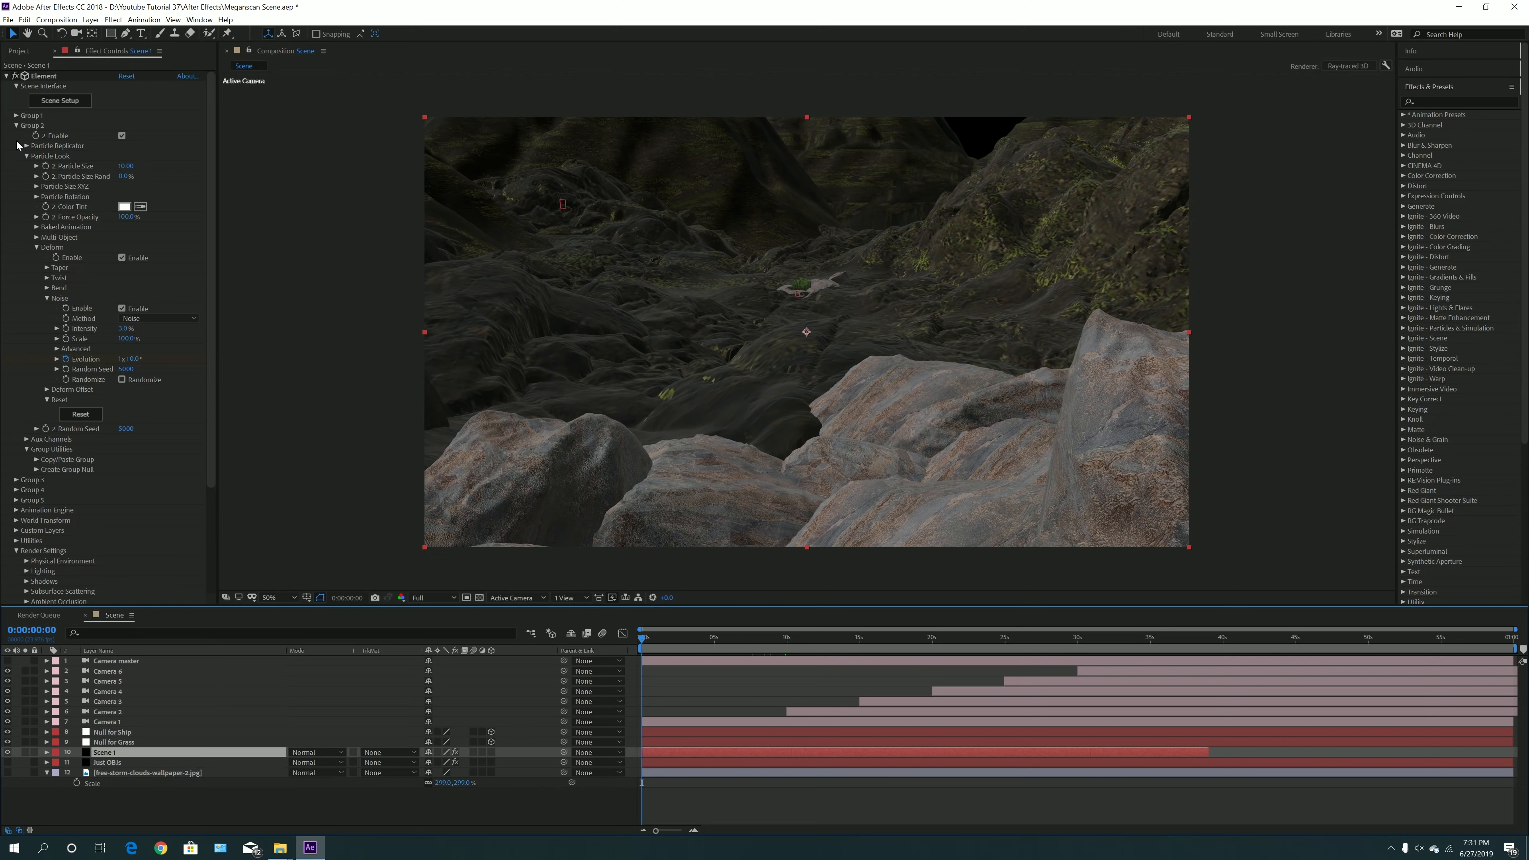
- Collapse Group Utilities in Group 2 of the Element effect and reveal the group's Particle Look settings with Deform noise
left_click(26, 155)
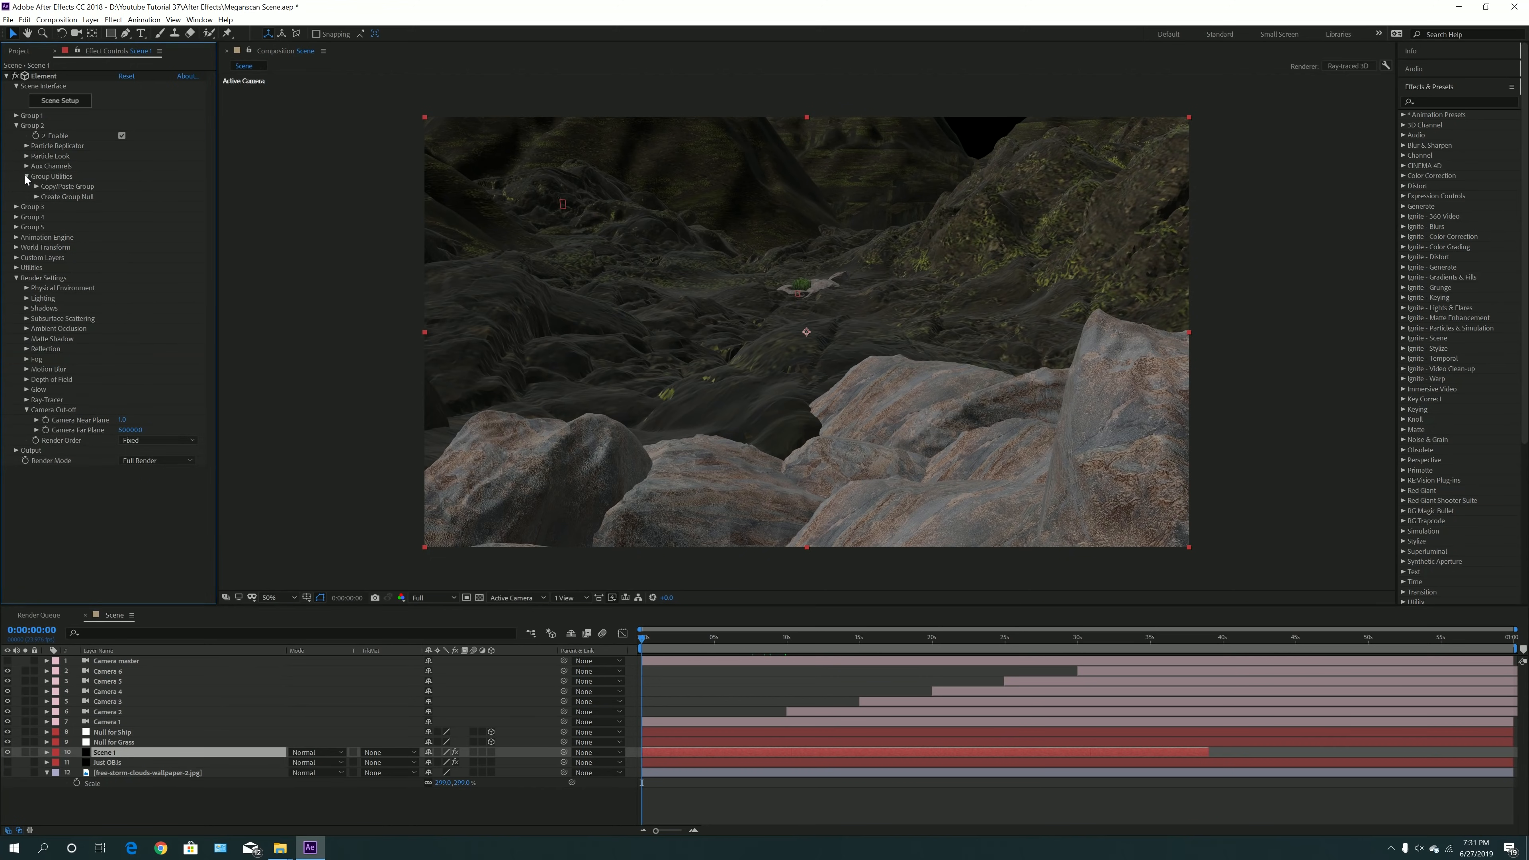
left_click(27, 176)
left_click(17, 126)
left_click(17, 126)
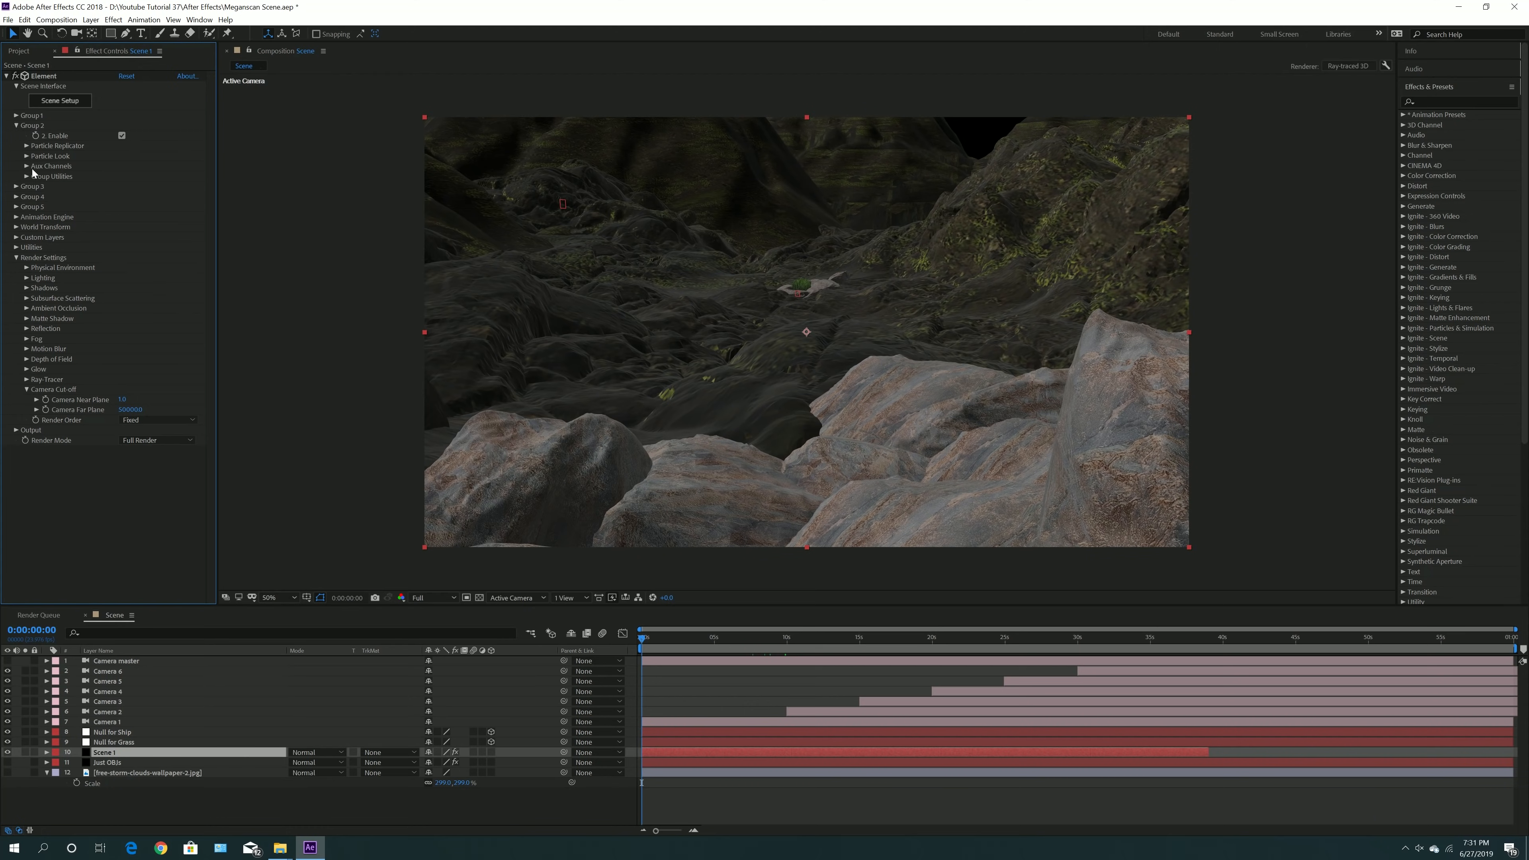
left_click(27, 156)
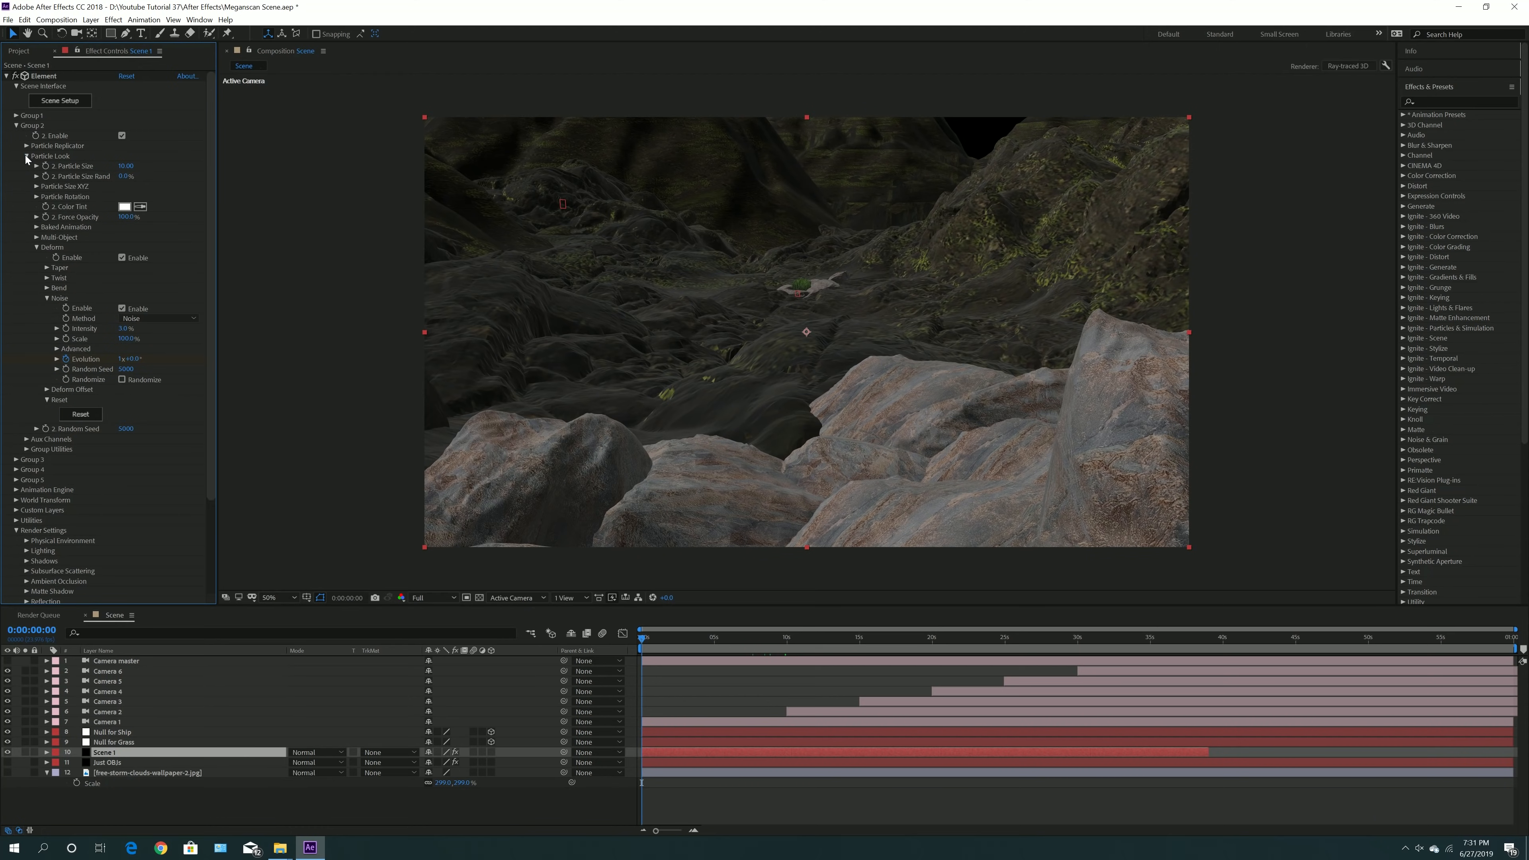
left_click(36, 247)
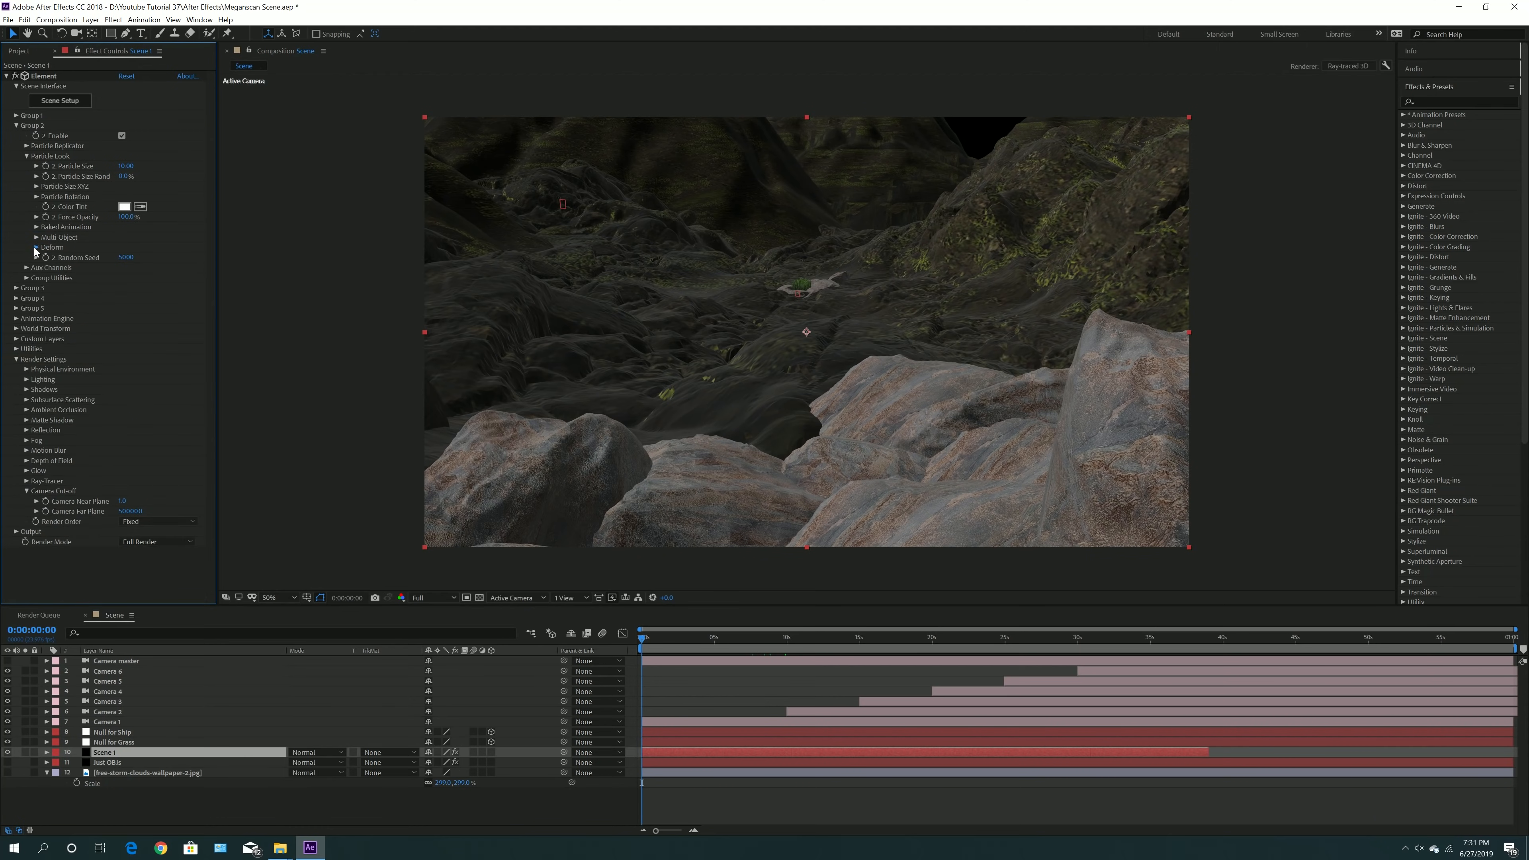
left_click(36, 247)
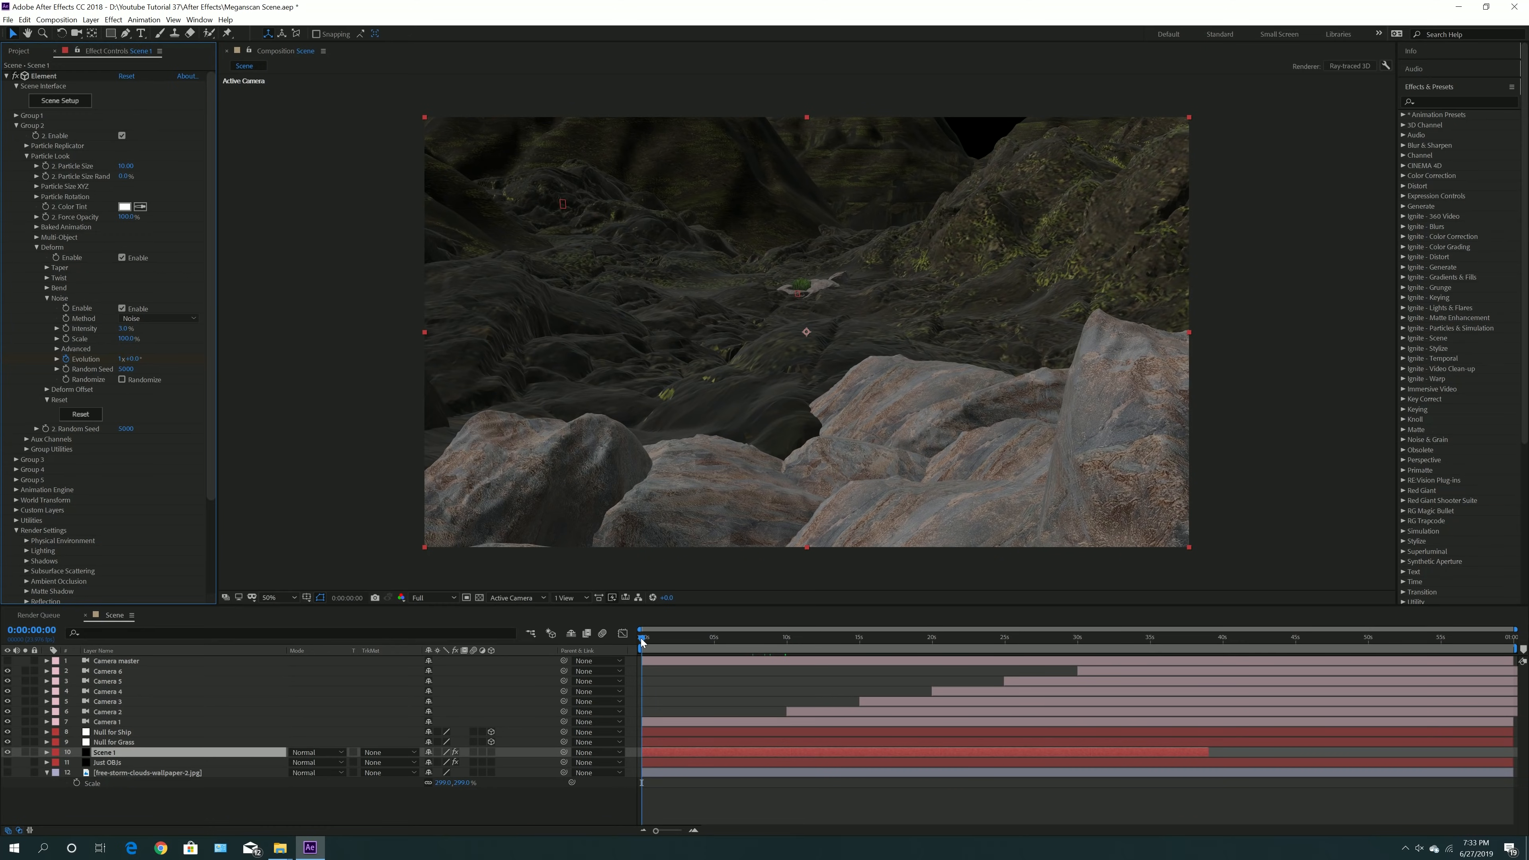
left_click_drag(643, 640, 603, 650)
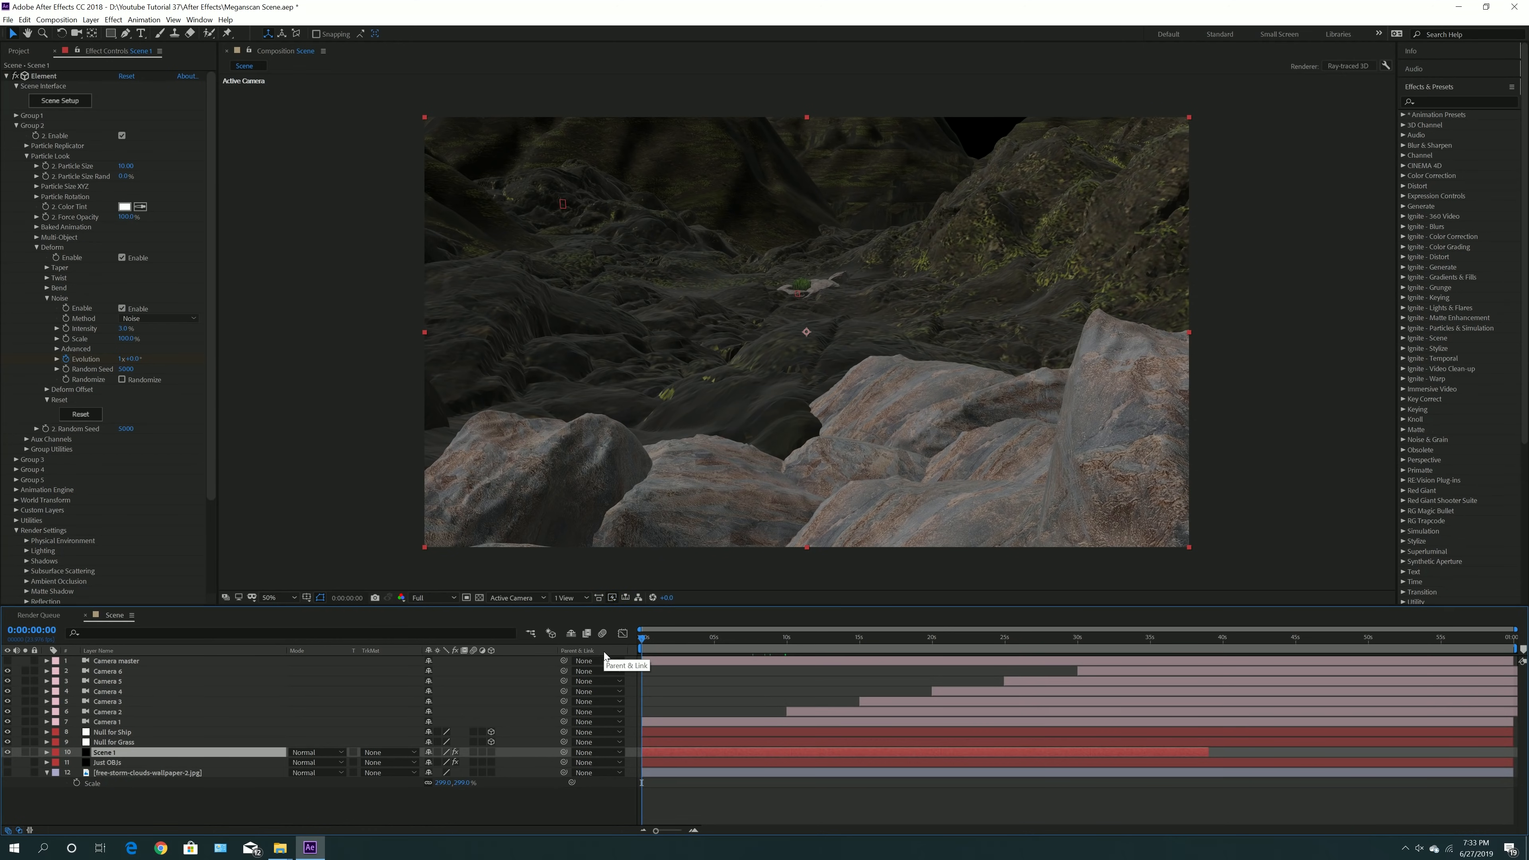
- Split the composition into two horizontal views and reveal the Transform keyframes of Camera 1, with the camera tool active
left_click(576, 597)
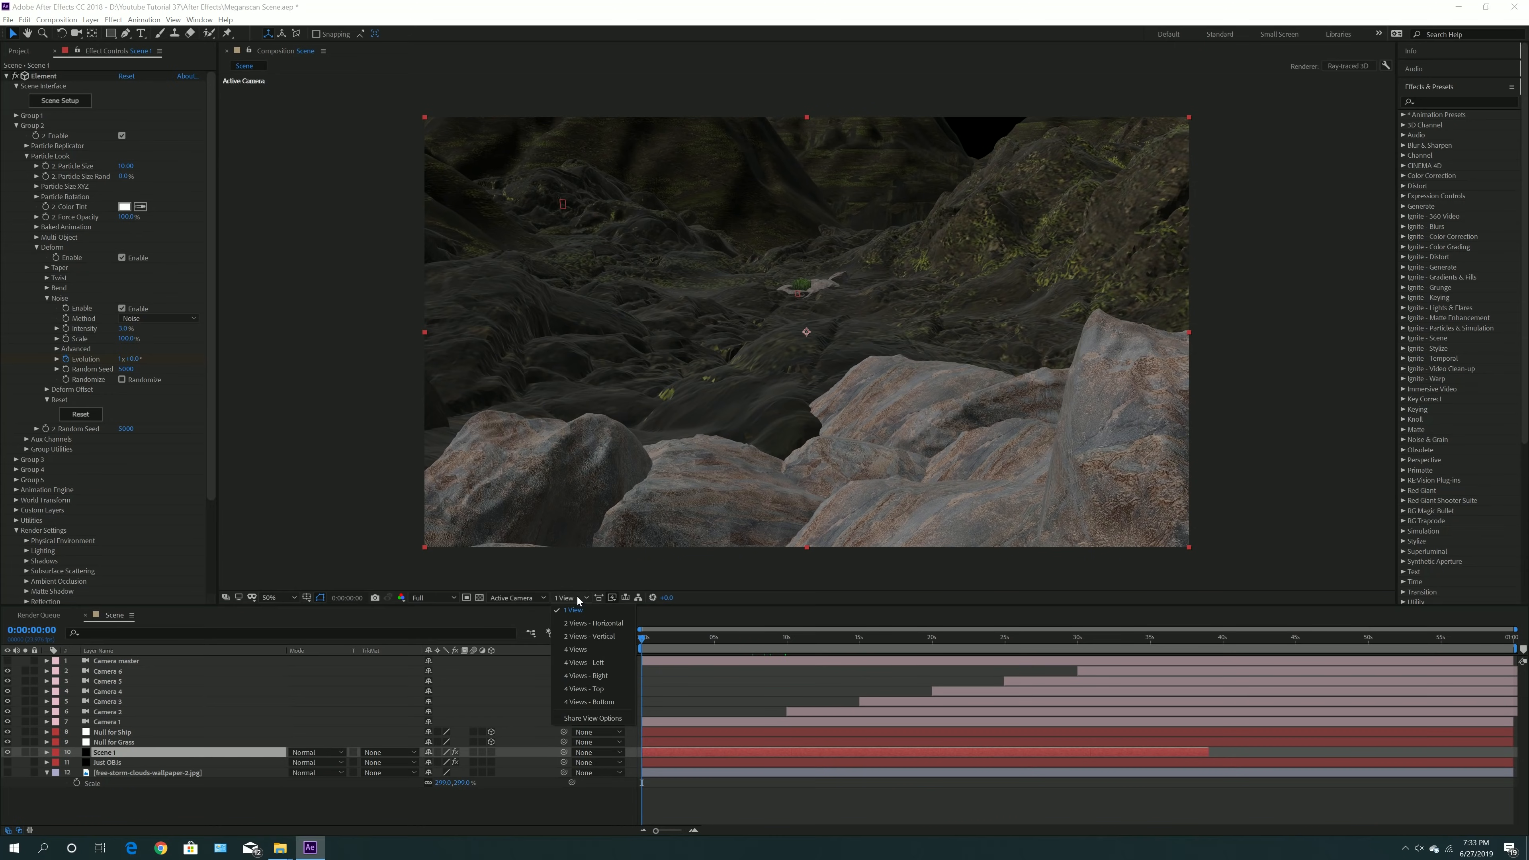
left_click(585, 624)
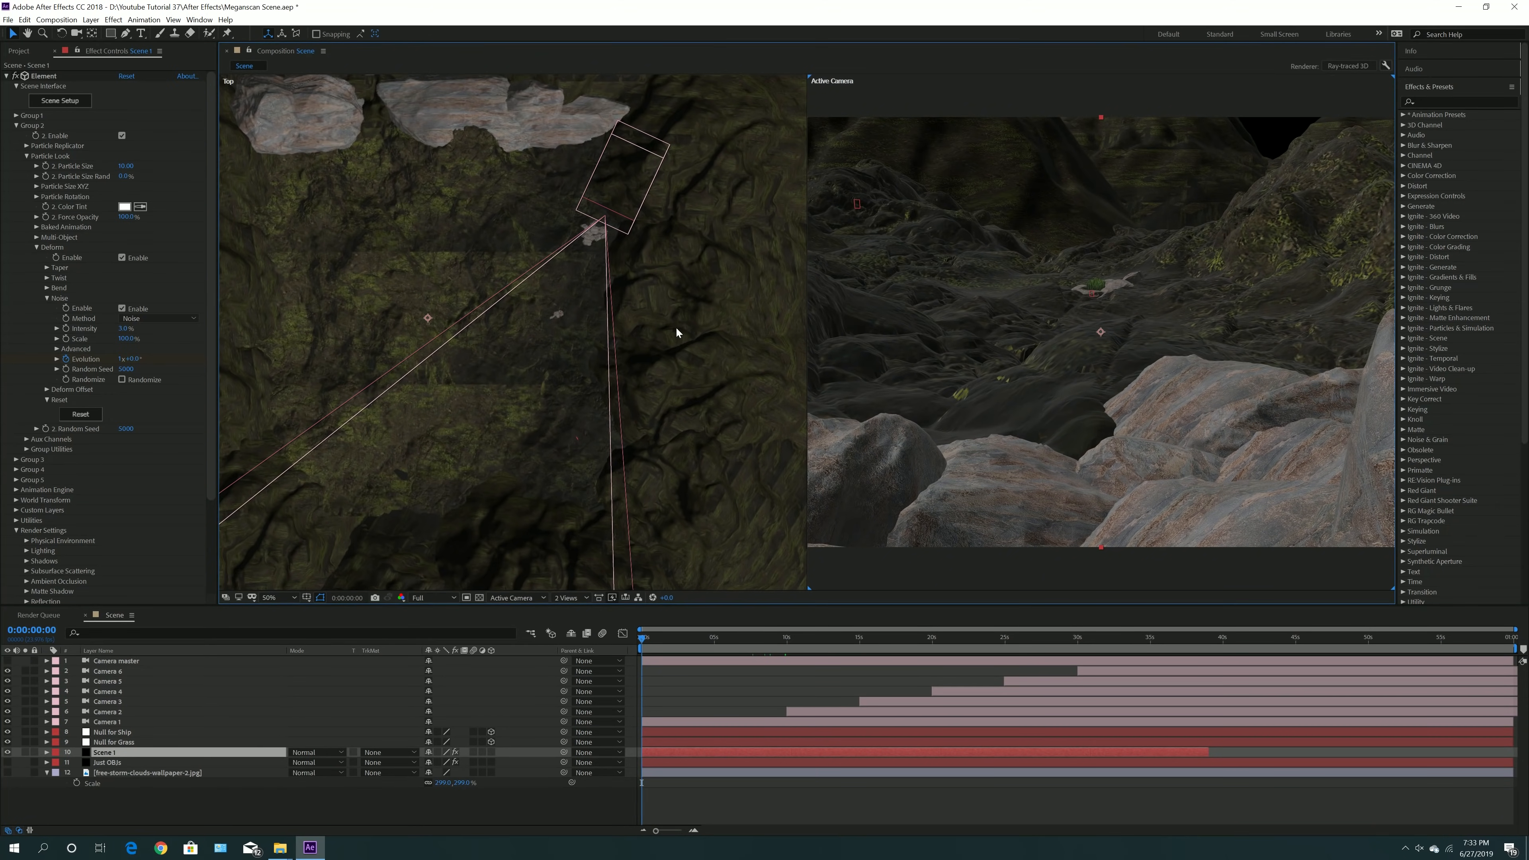
left_click(643, 189)
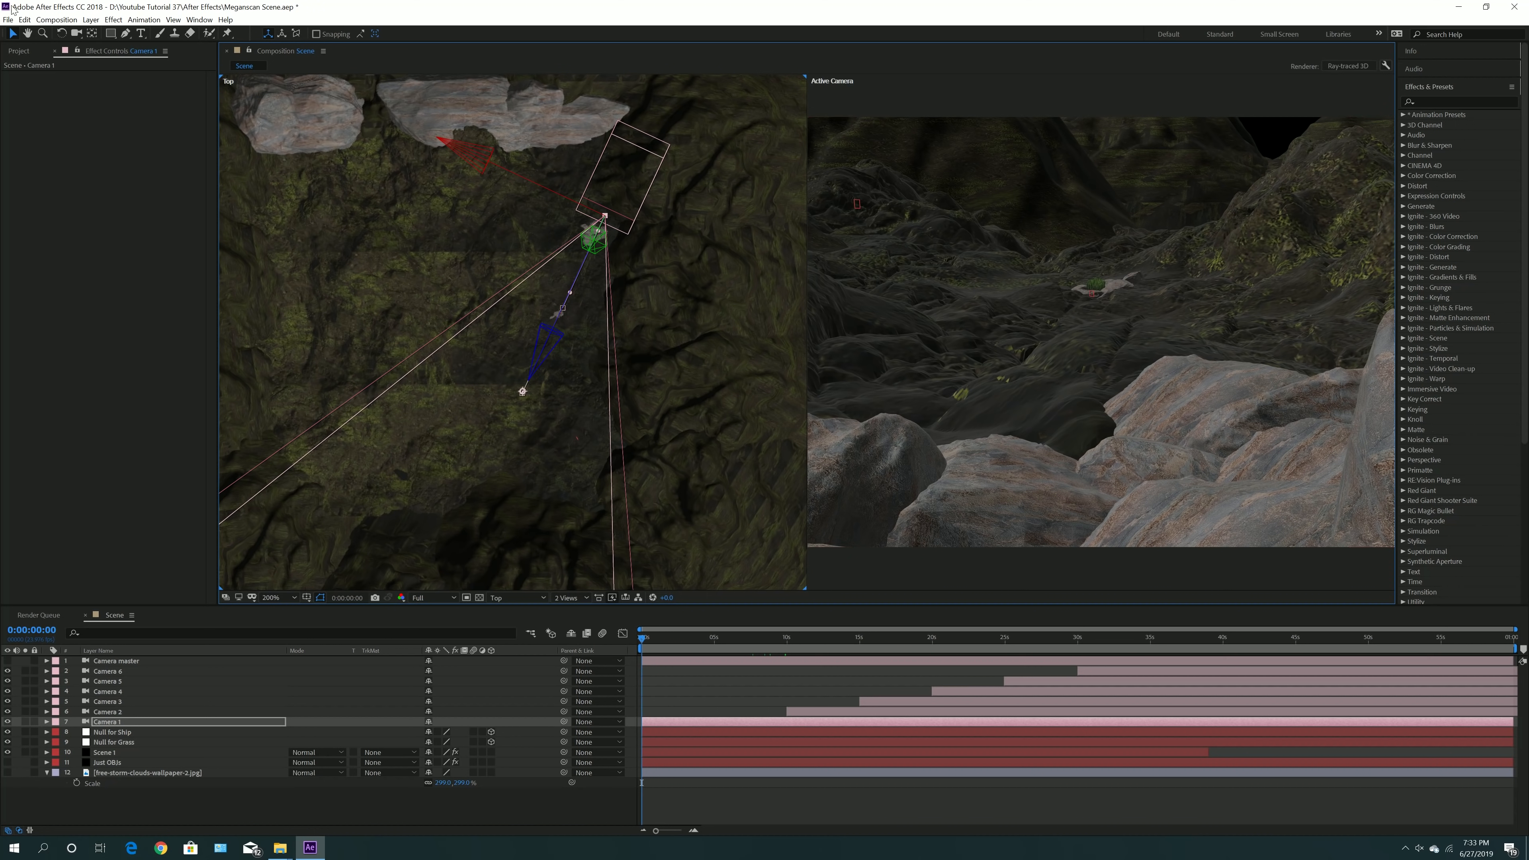
left_click(76, 34)
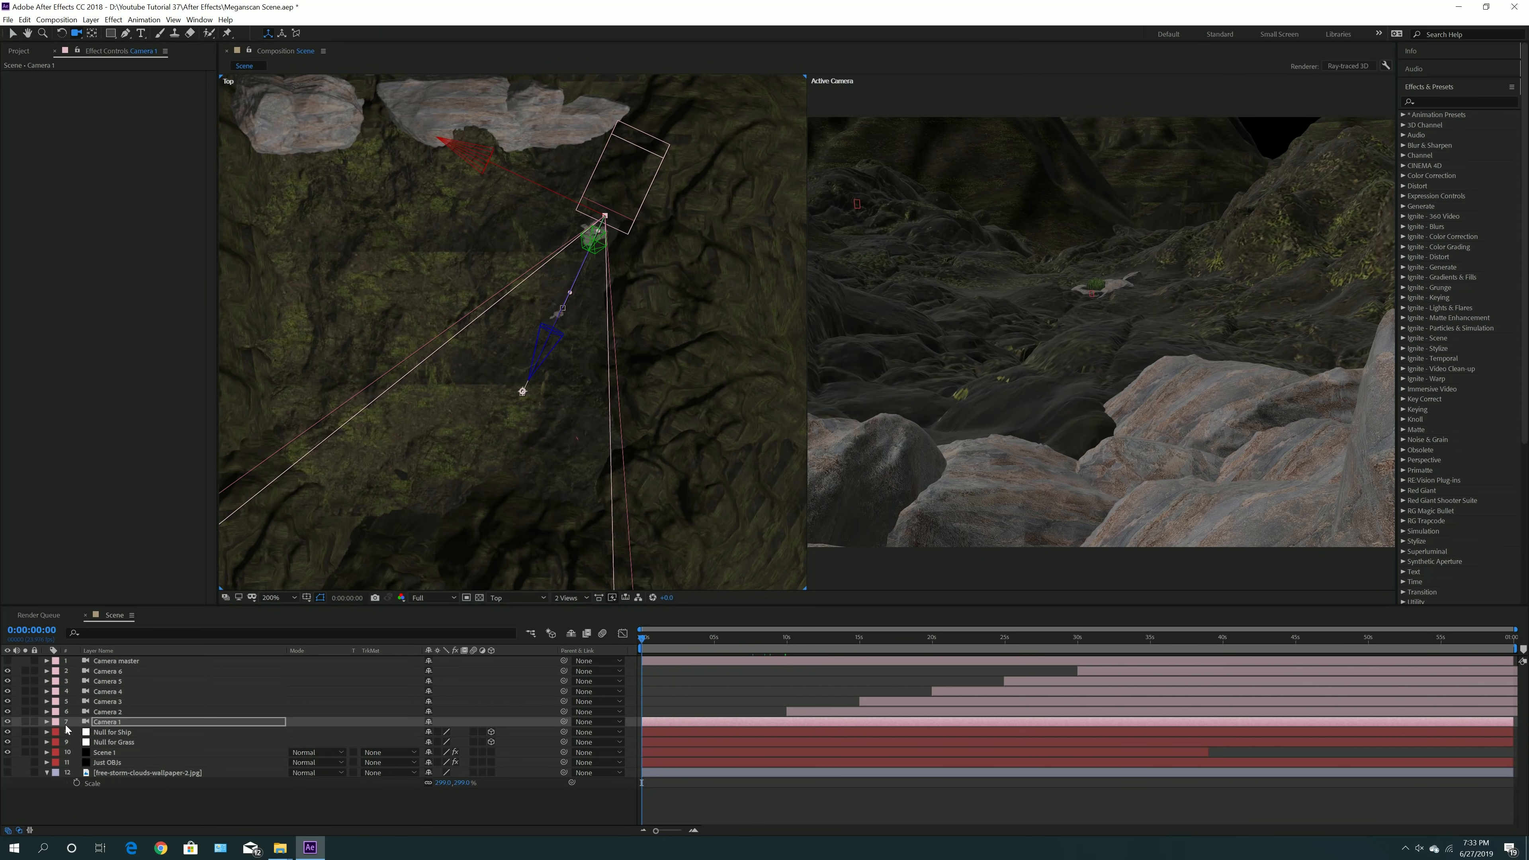
left_click(46, 722)
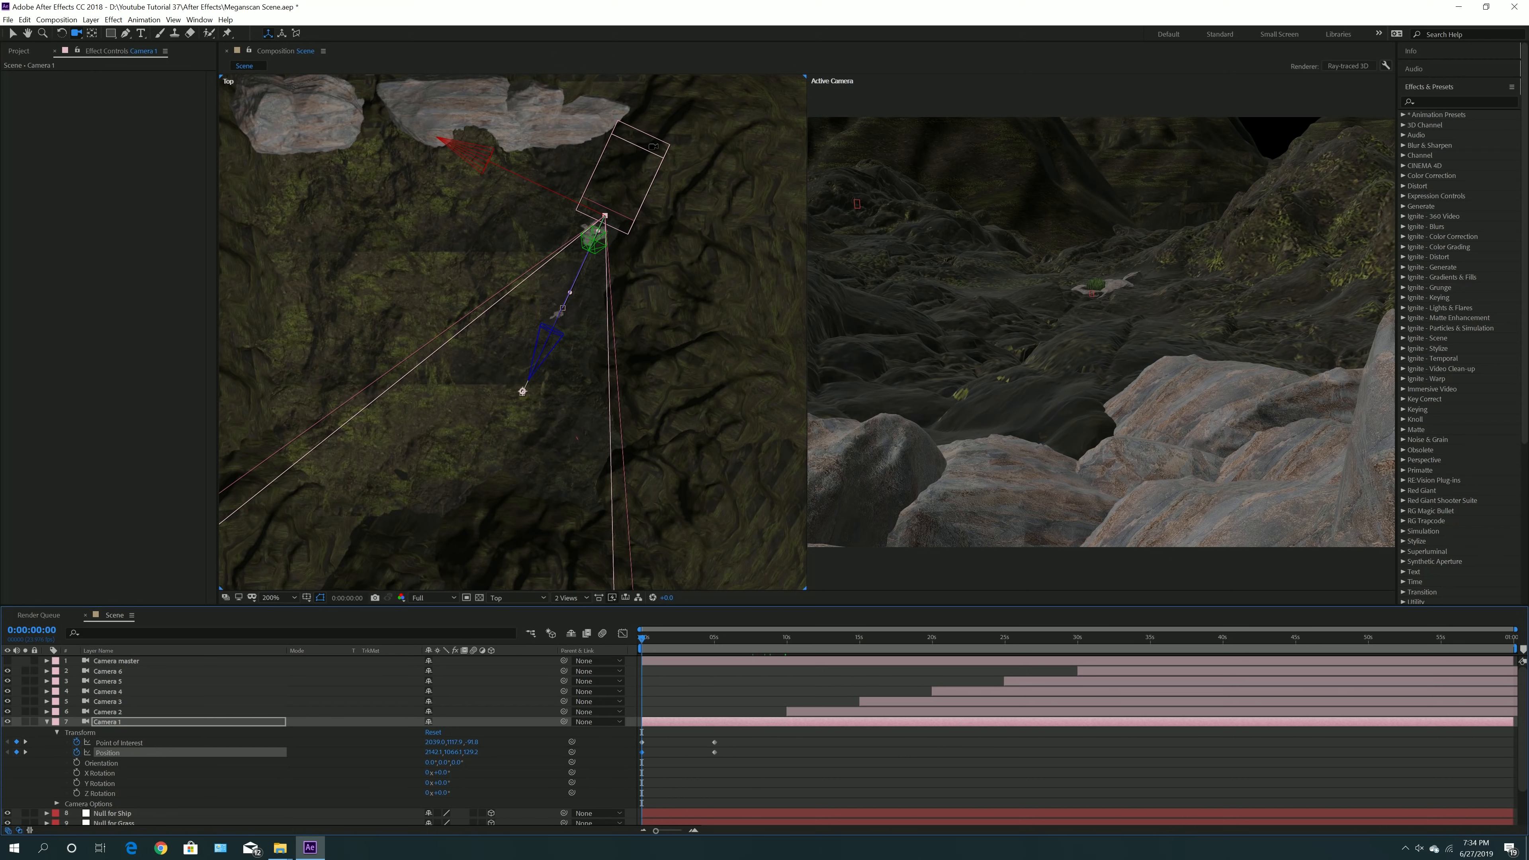
- Return to a single Active Camera view with the Selection tool and collapse the Camera 1 properties
left_click(566, 598)
left_click(565, 604)
left_click(12, 34)
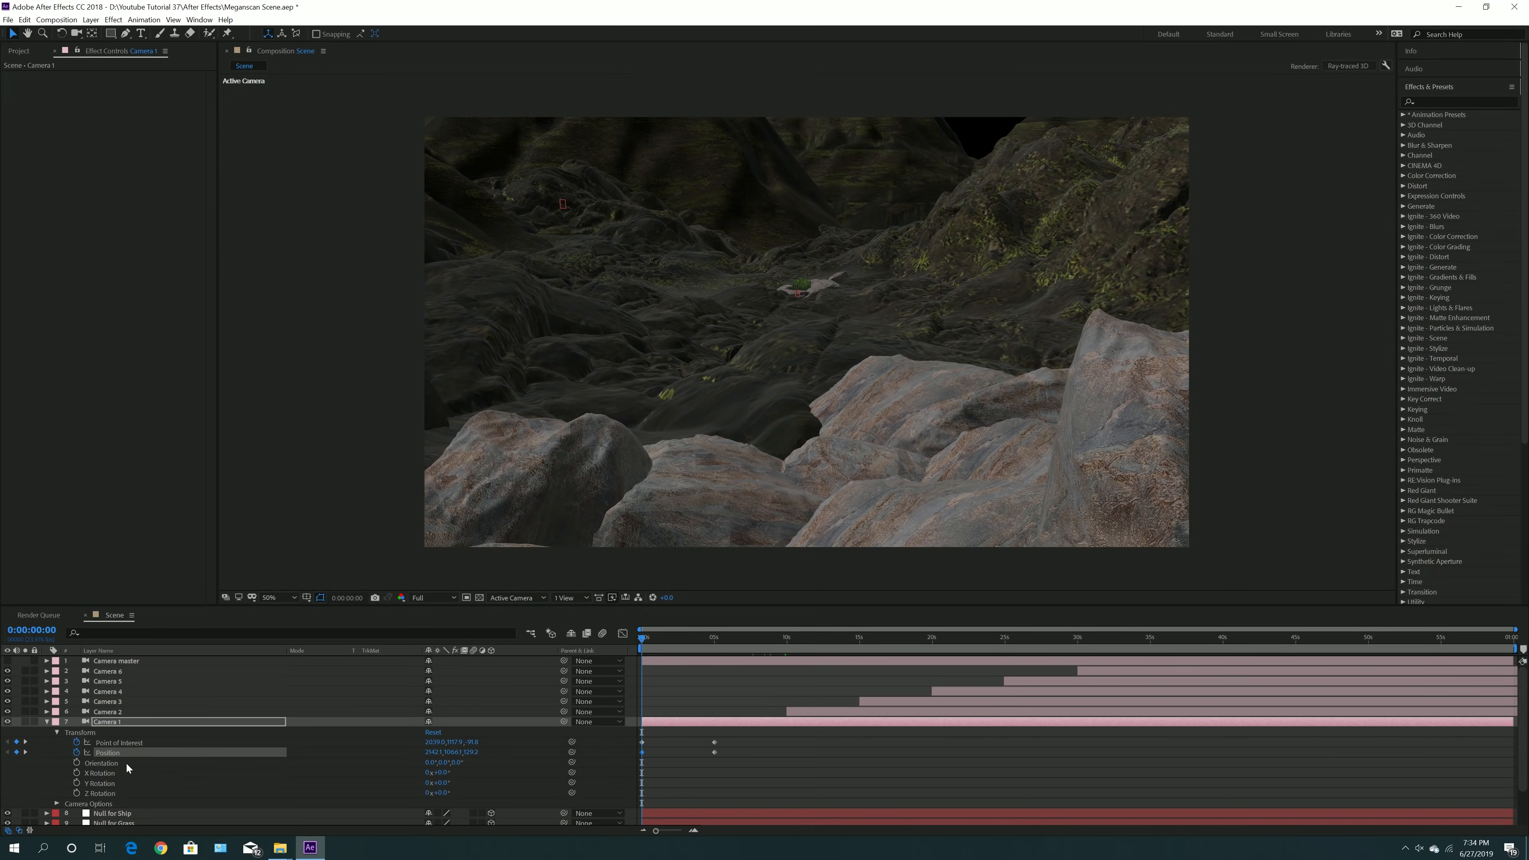
left_click(47, 722)
- Examine the grass against Scene 1's Noise Evolution keyframes at 0:00:07:20, 0:00:08:01 and 0:00:09:09
scroll(108, 766, "down", 3)
scroll(341, 767, "down", 10)
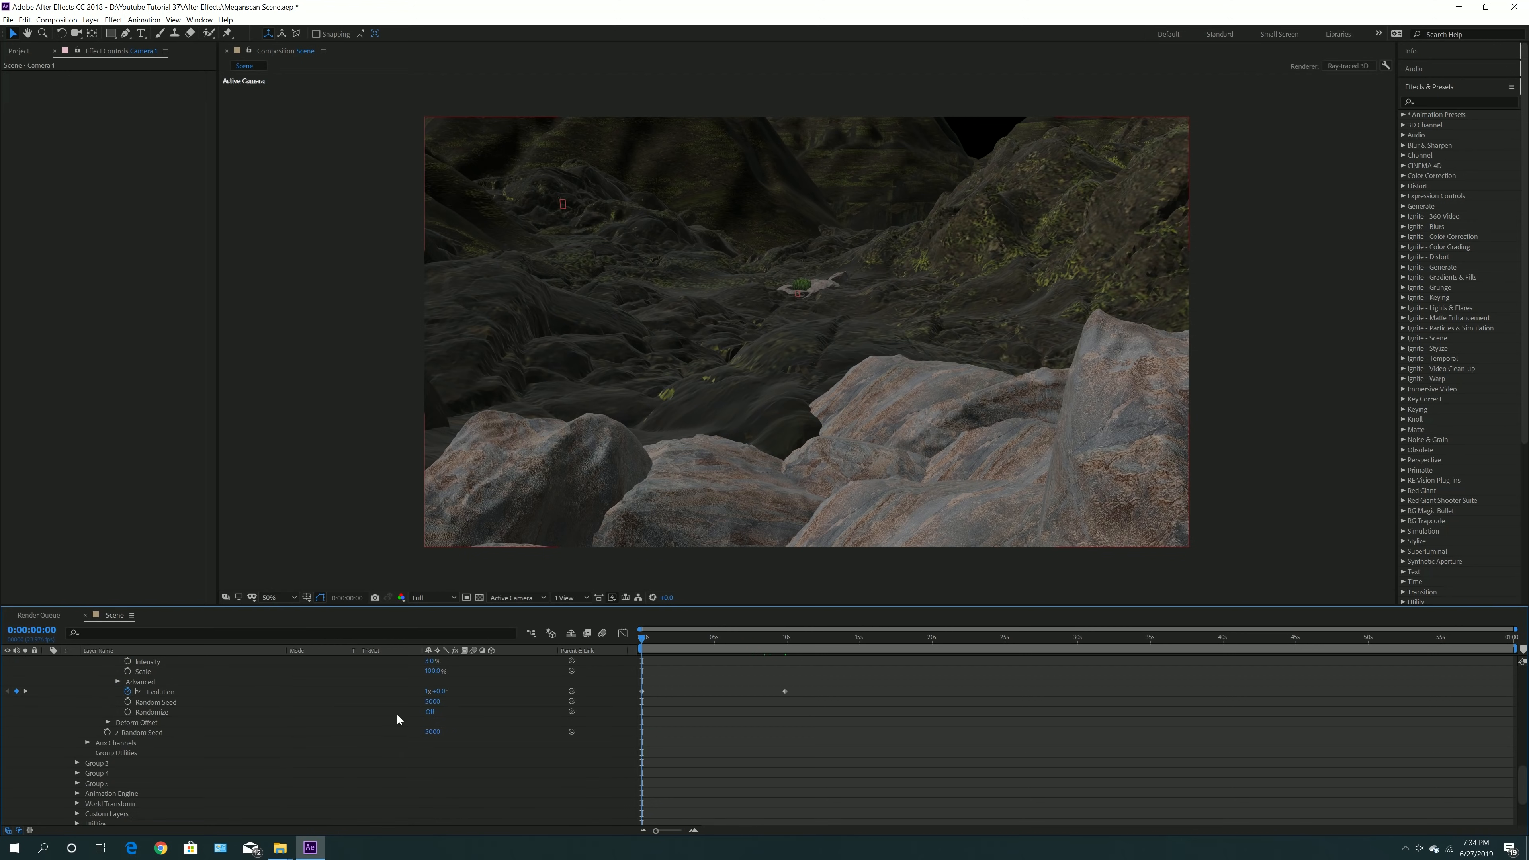
scroll(398, 715, "up", 1)
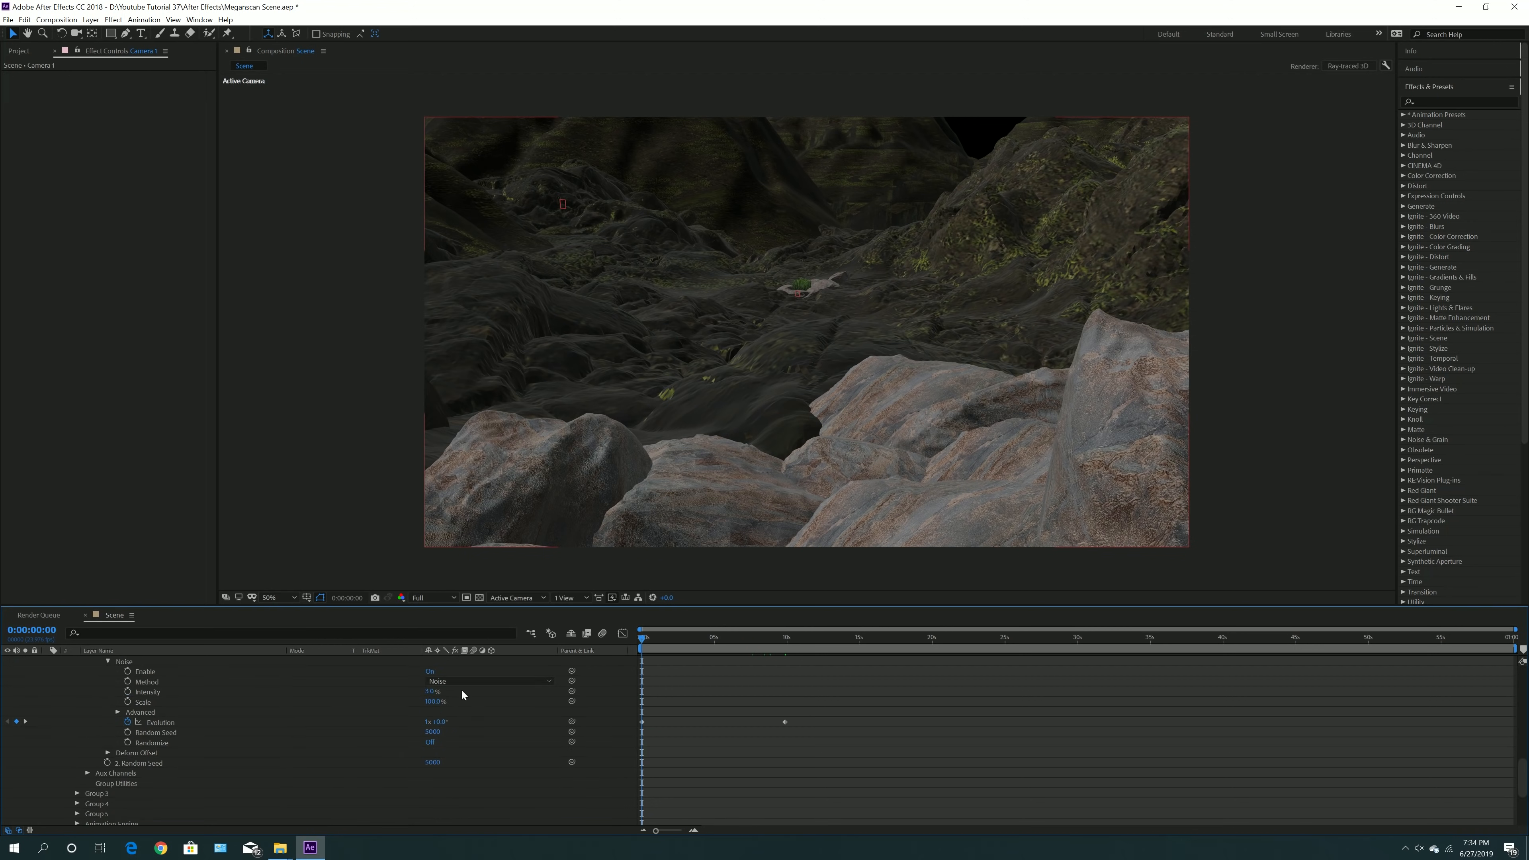
left_click_drag(643, 643, 648, 641)
left_click_drag(659, 646, 756, 657)
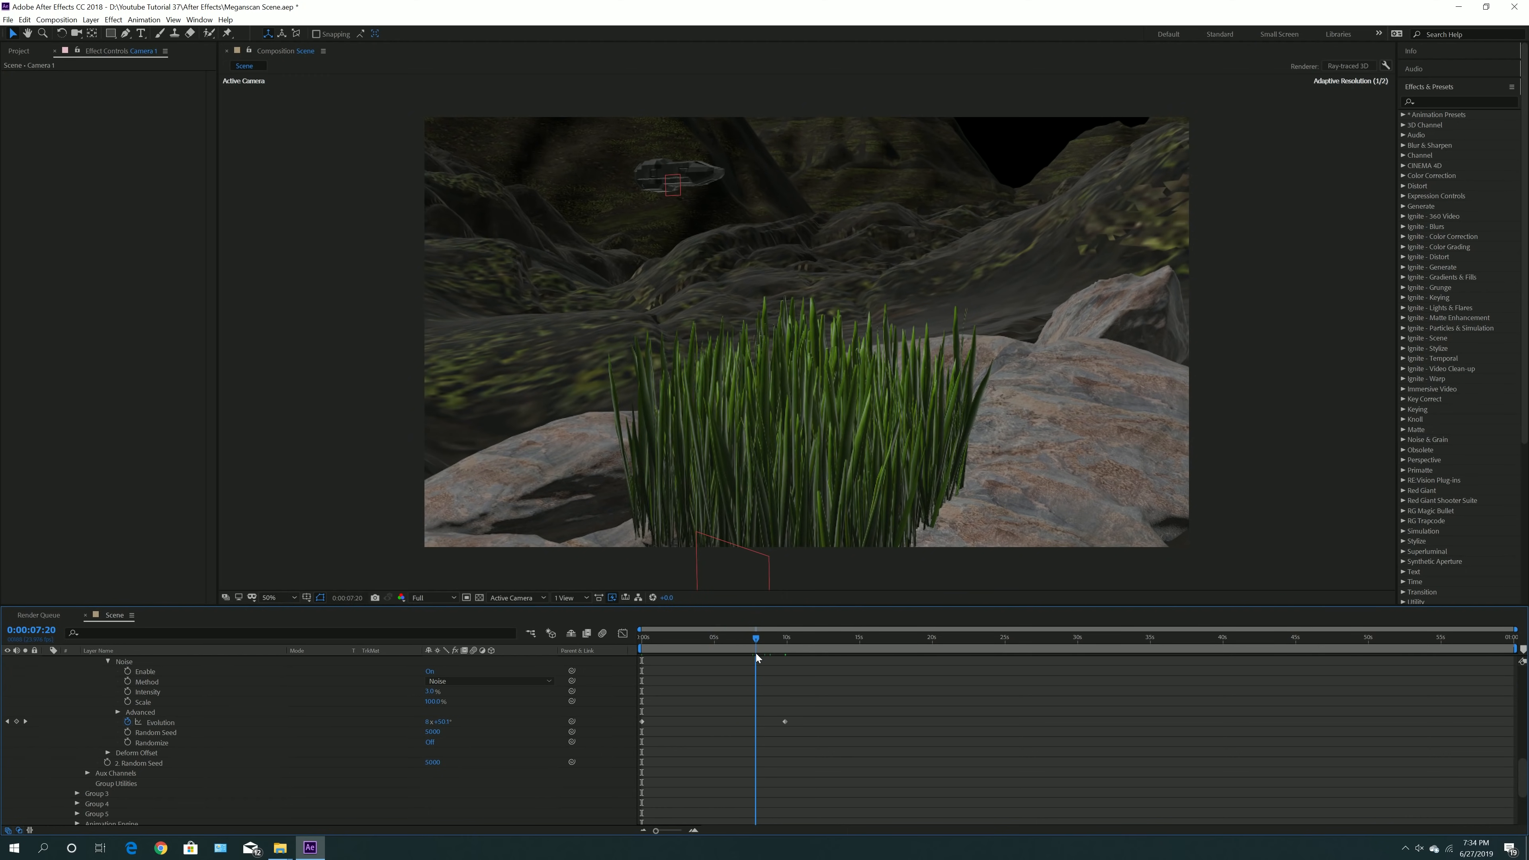
left_click_drag(756, 655, 759, 654)
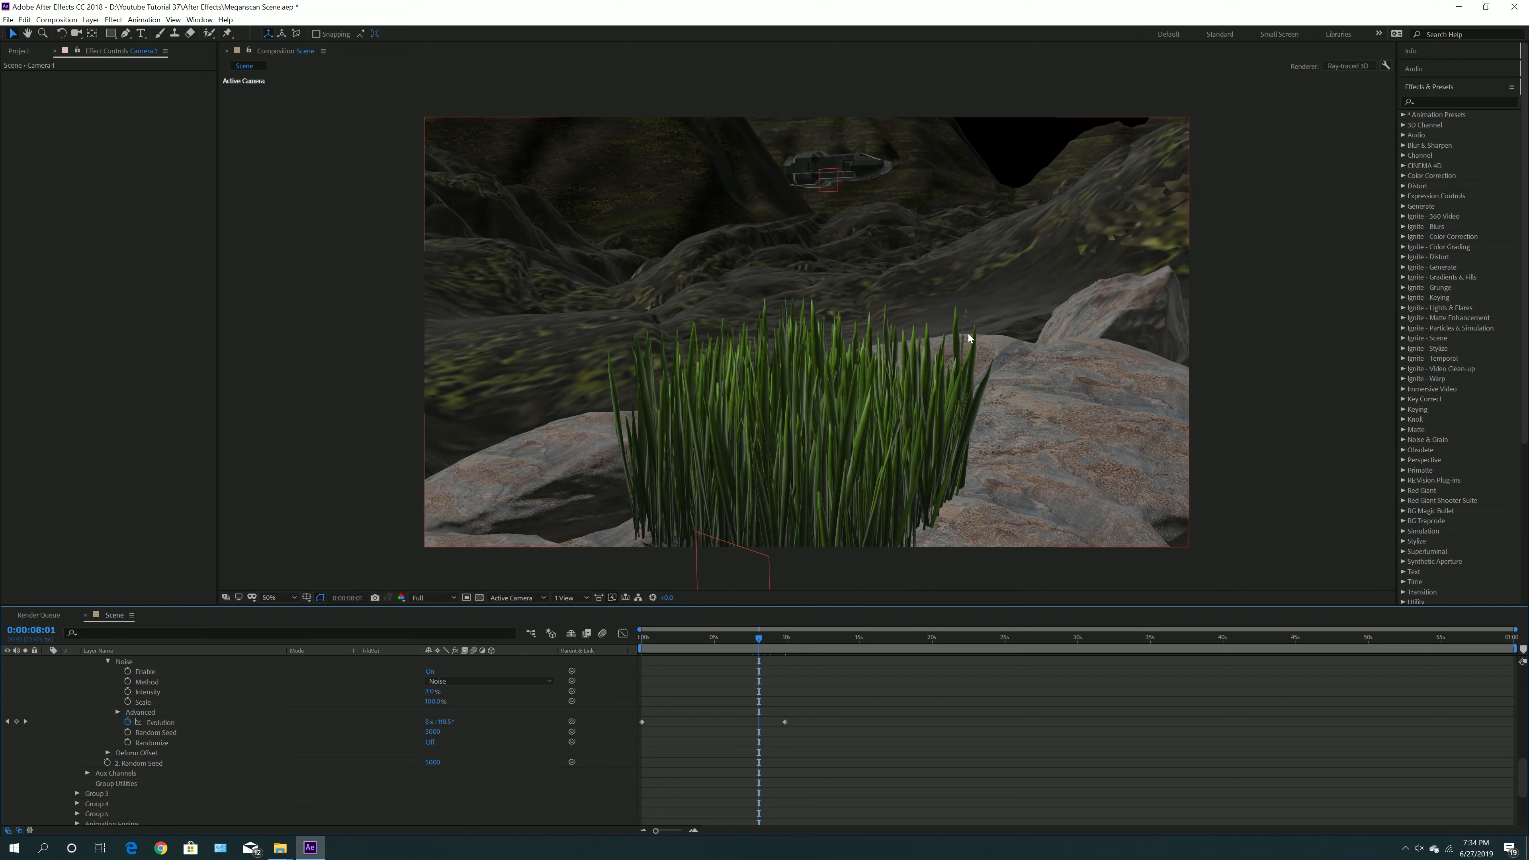
left_click_drag(755, 636, 781, 644)
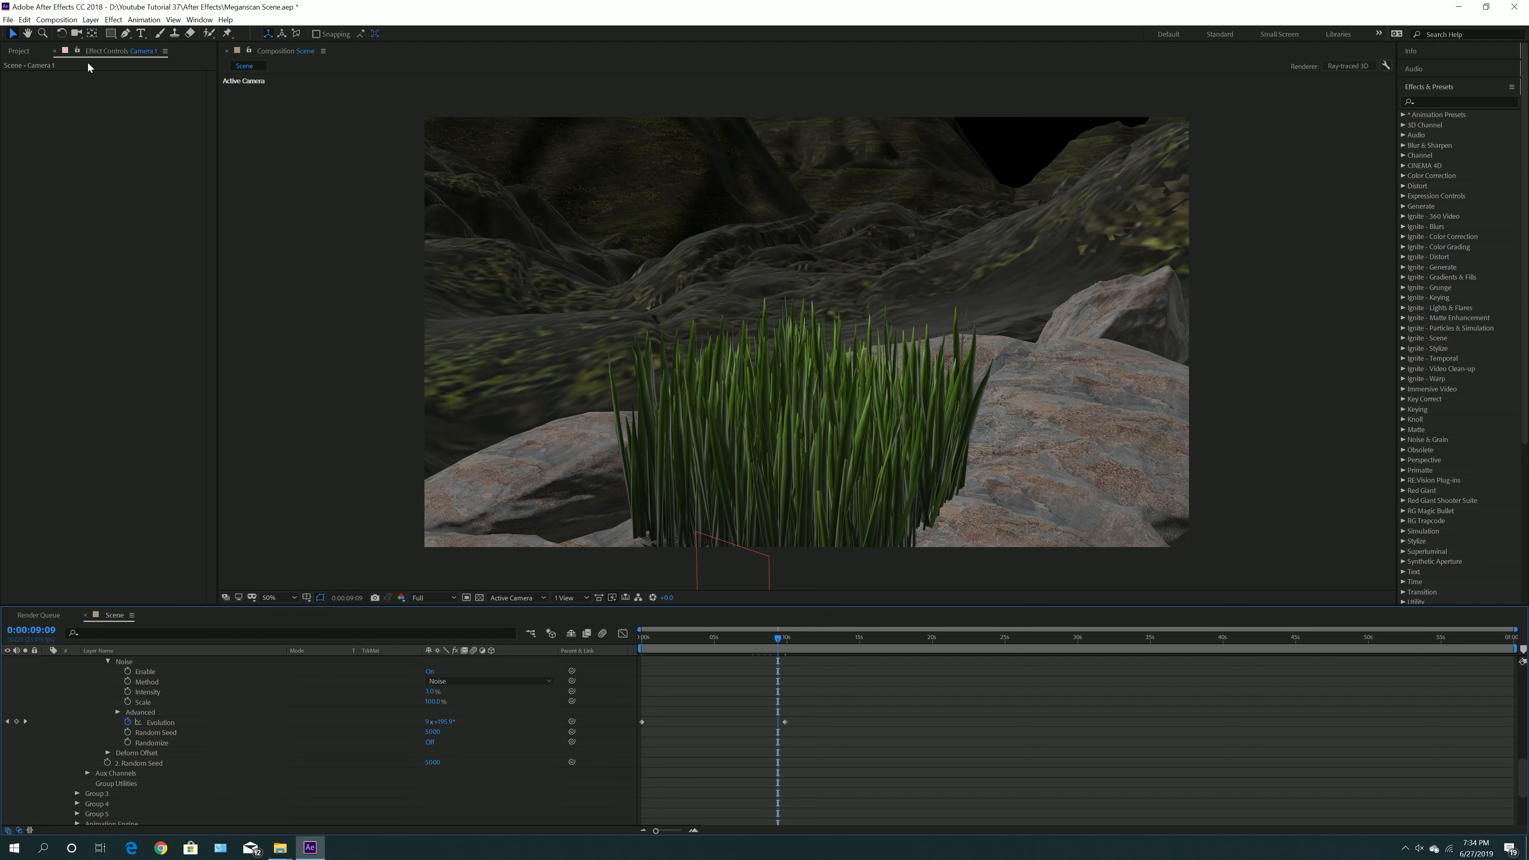
left_click(20, 51)
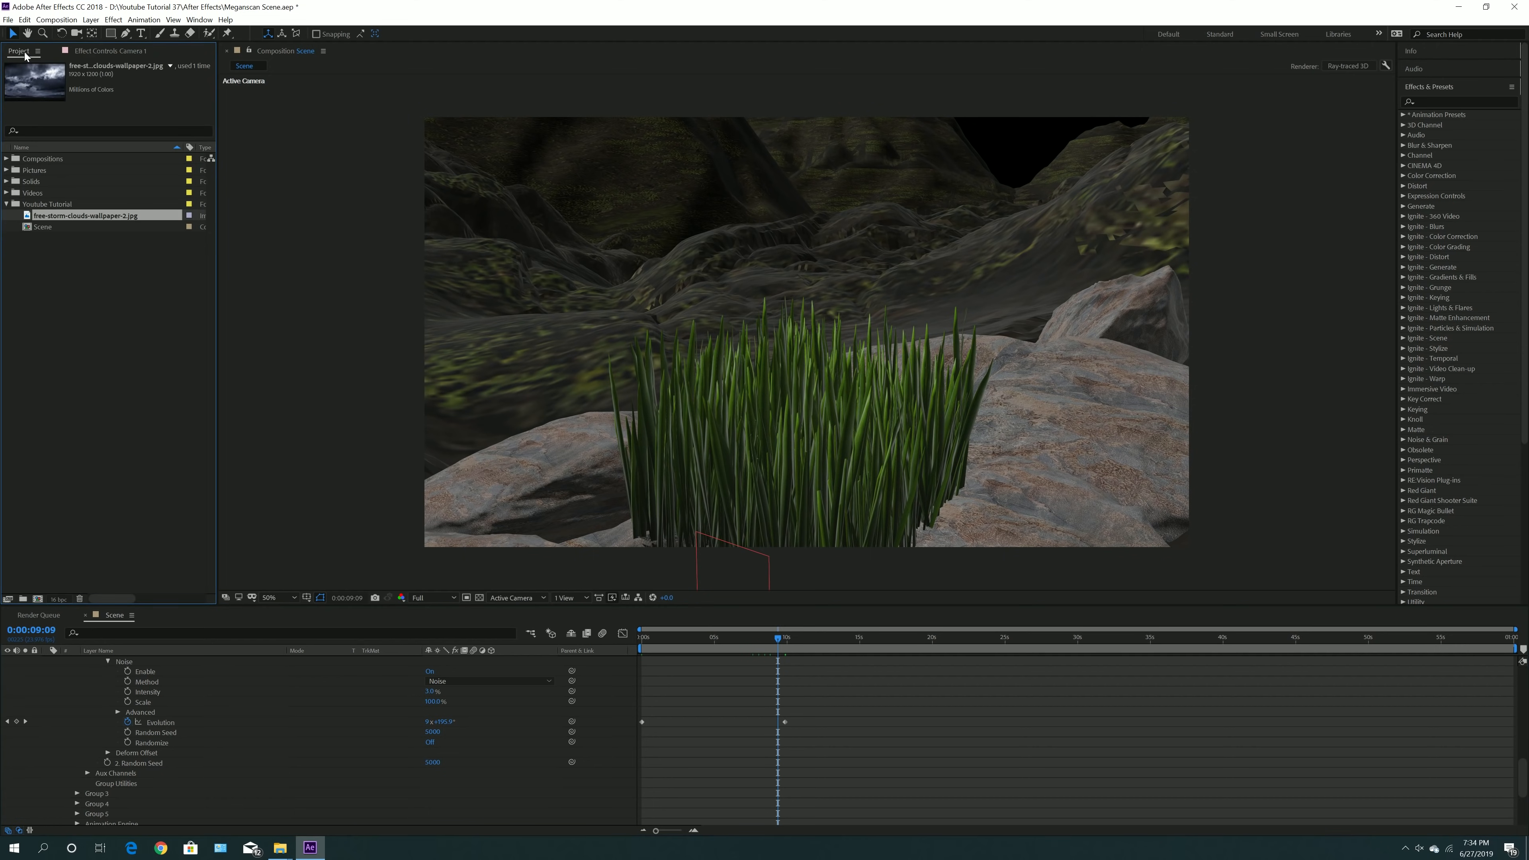
left_click(99, 52)
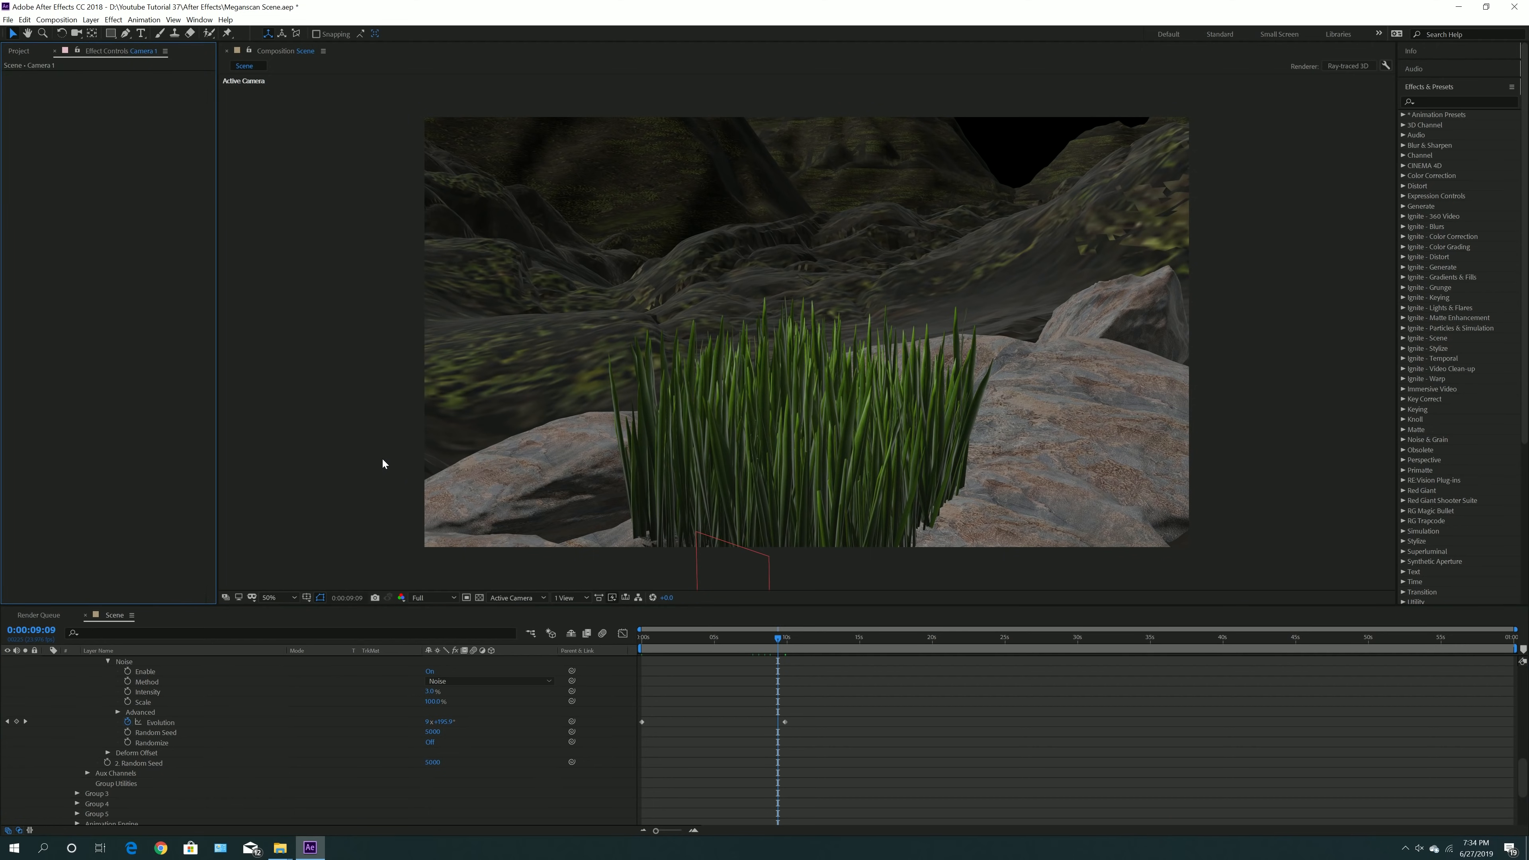
- Inspect the Transform properties of the Null for Grass layer and collapse both that layer and Scene 1
scroll(247, 708, "up", 5)
scroll(203, 717, "up", 10)
left_click(121, 744)
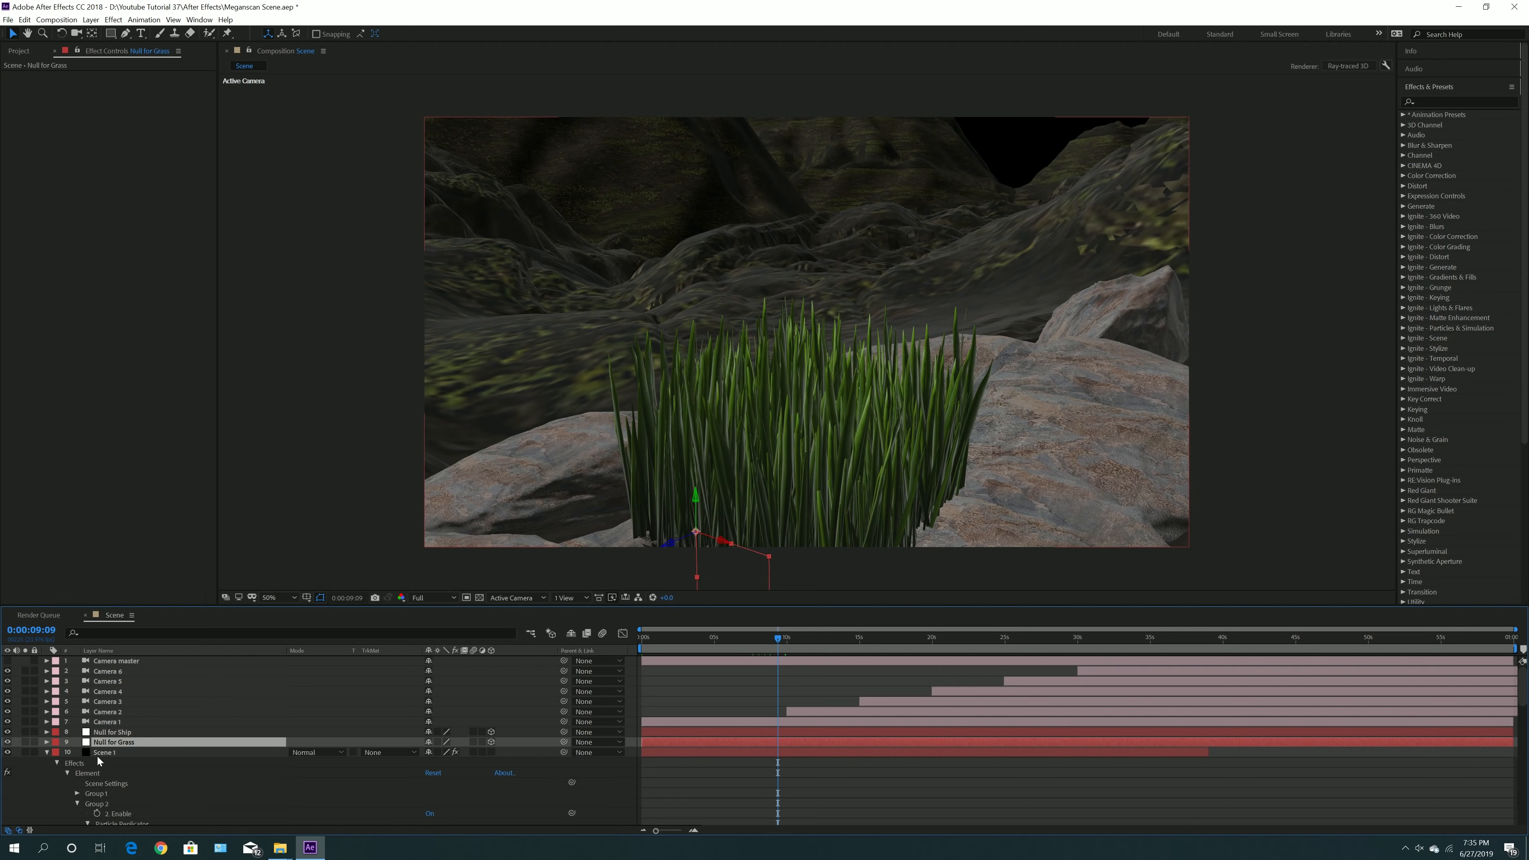
left_click(46, 743)
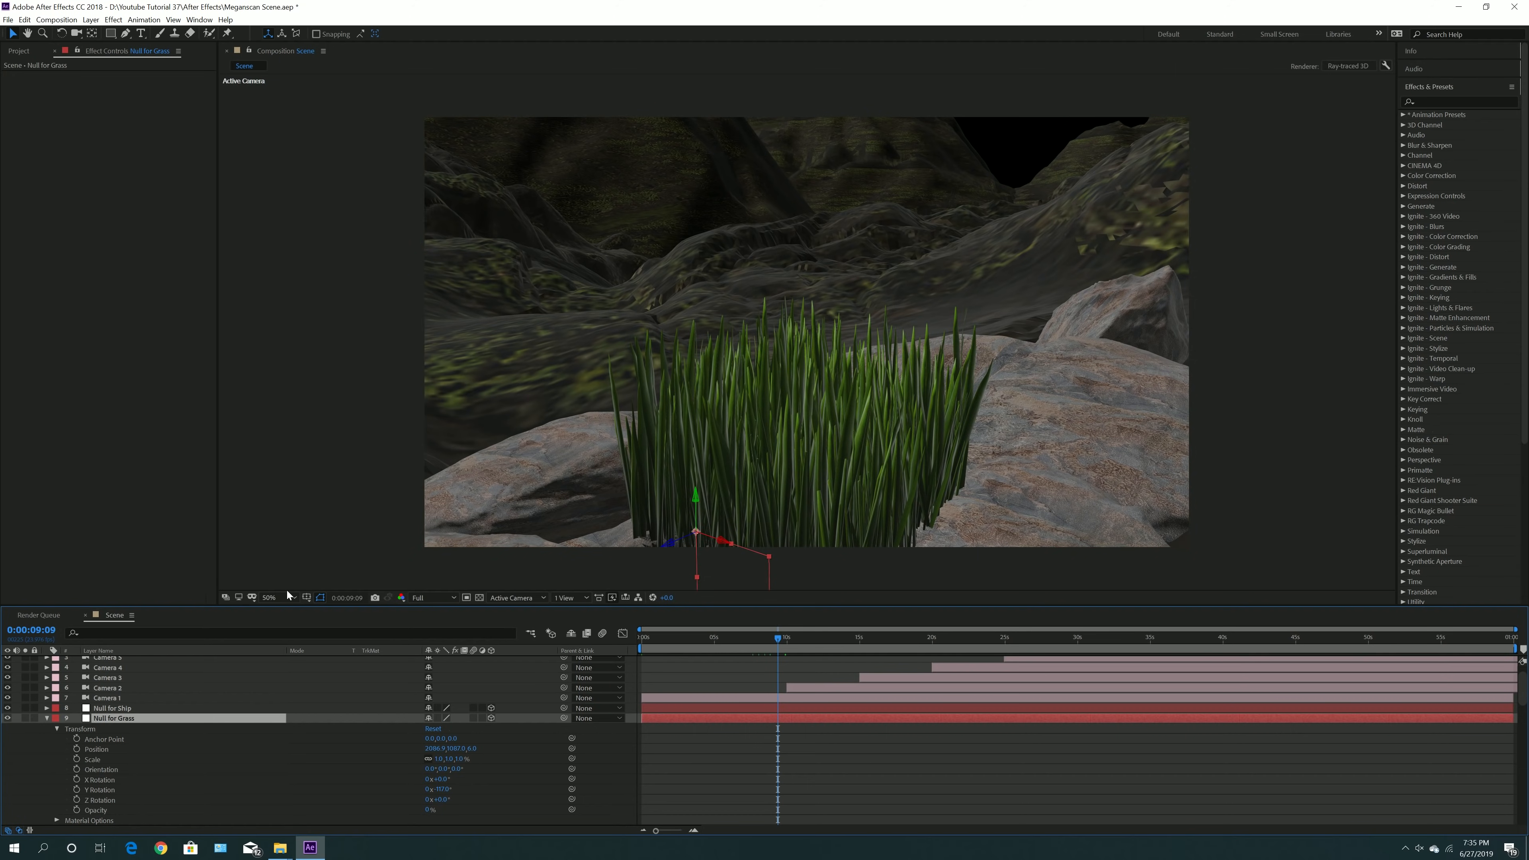
left_click(47, 718)
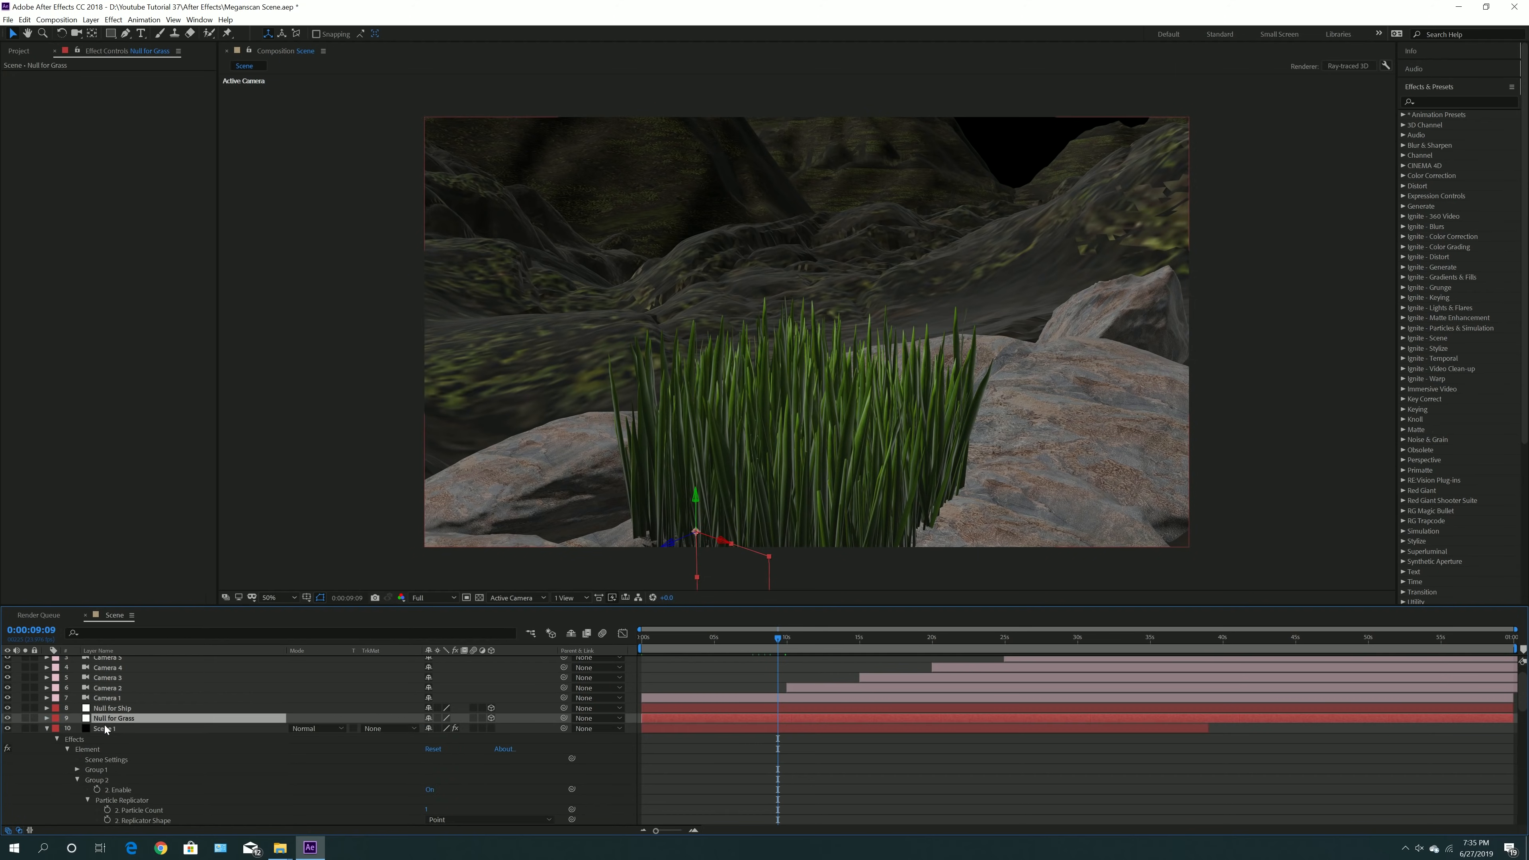
left_click(47, 728)
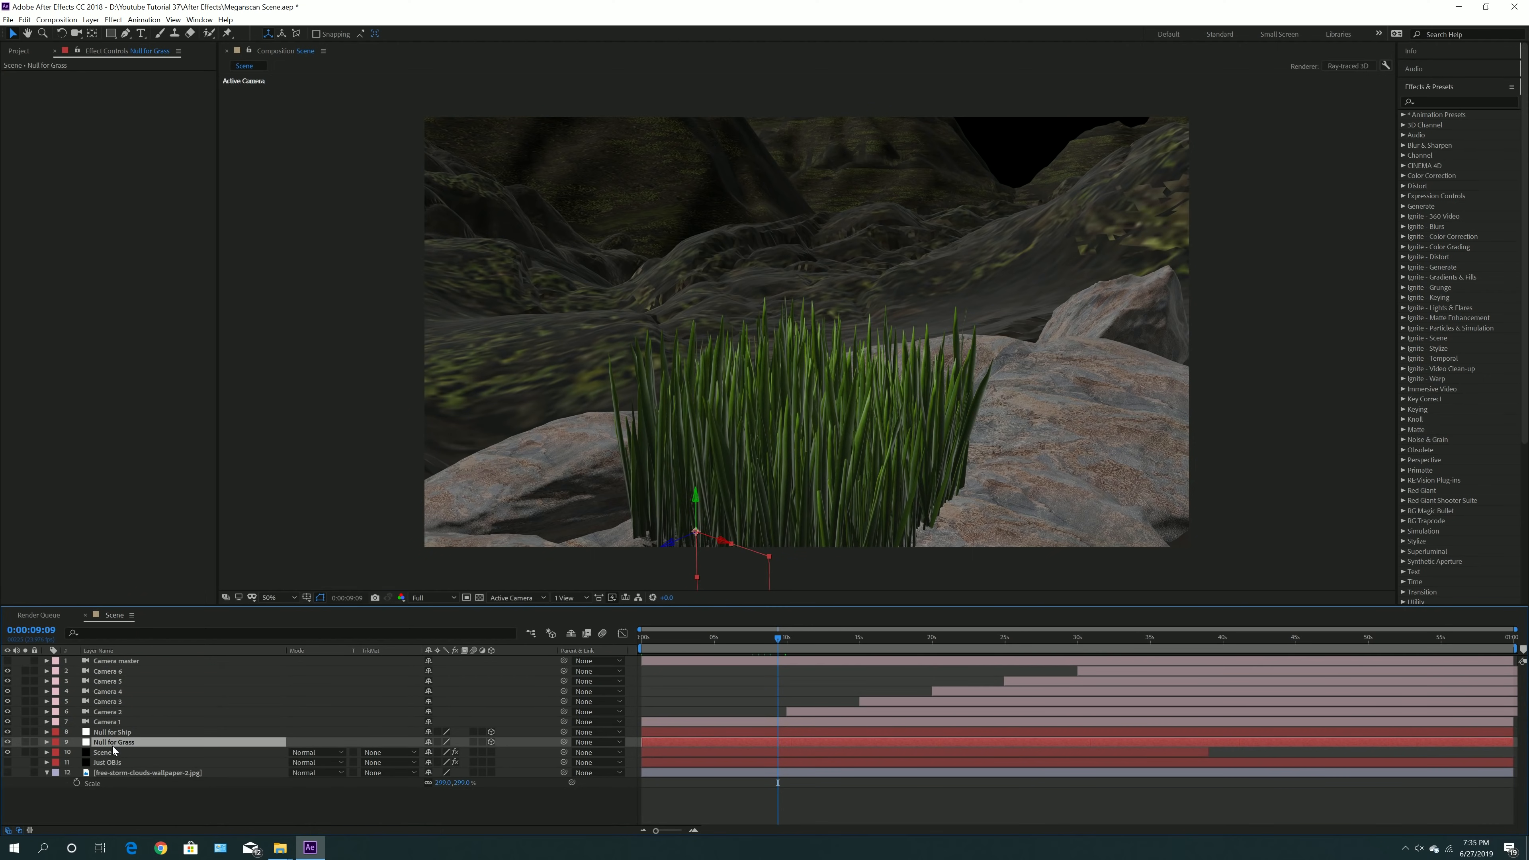
- Select the Null for Ship layer at 0:00:00:00 and show it close up in the Top view of a two-view horizontal layout
left_click(113, 732)
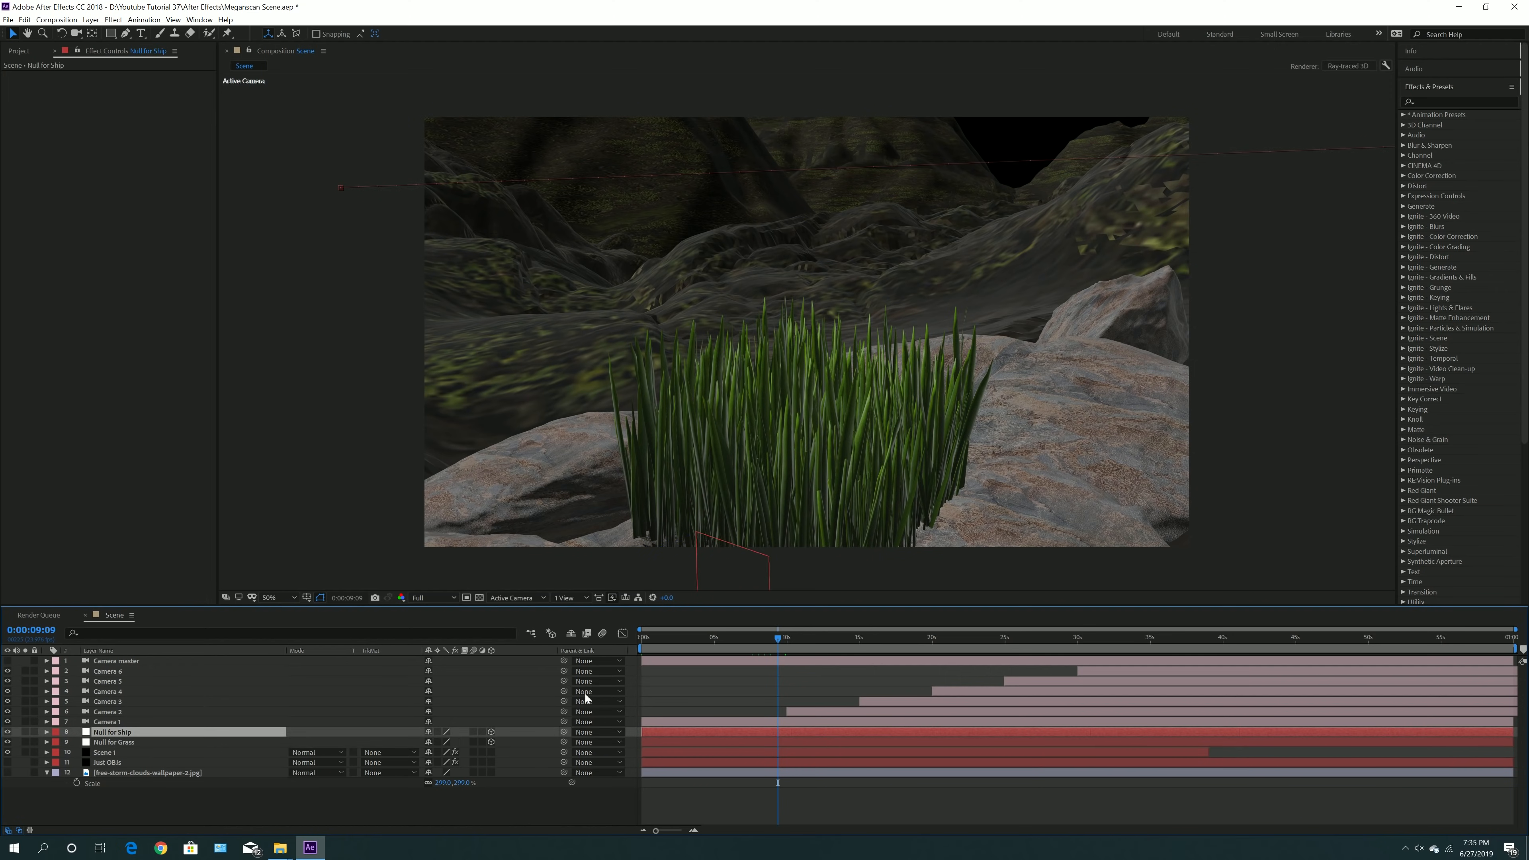
left_click_drag(669, 653, 641, 640)
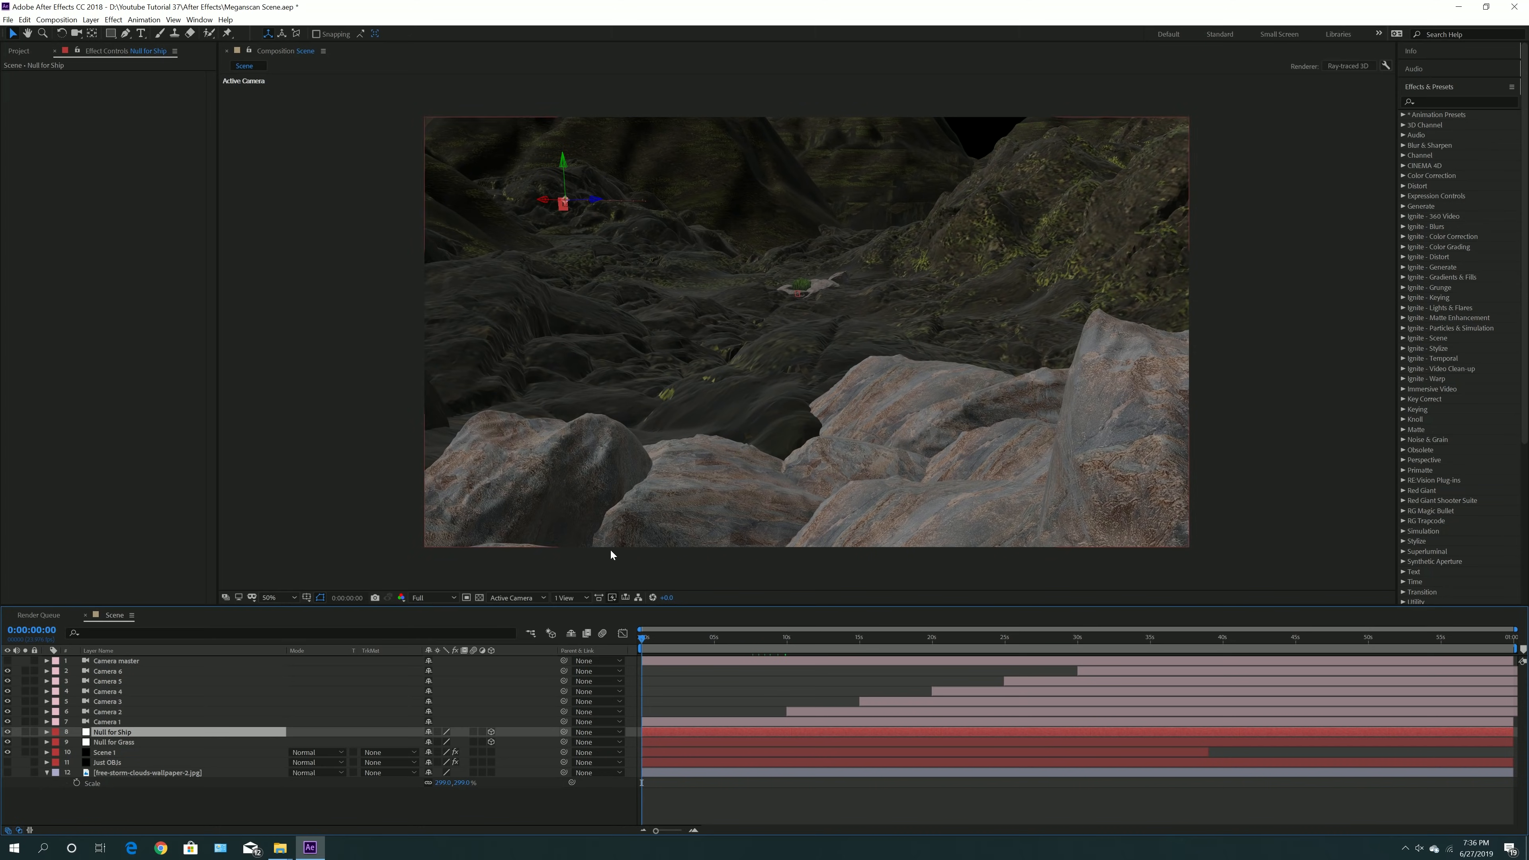
left_click(564, 599)
left_click(575, 623)
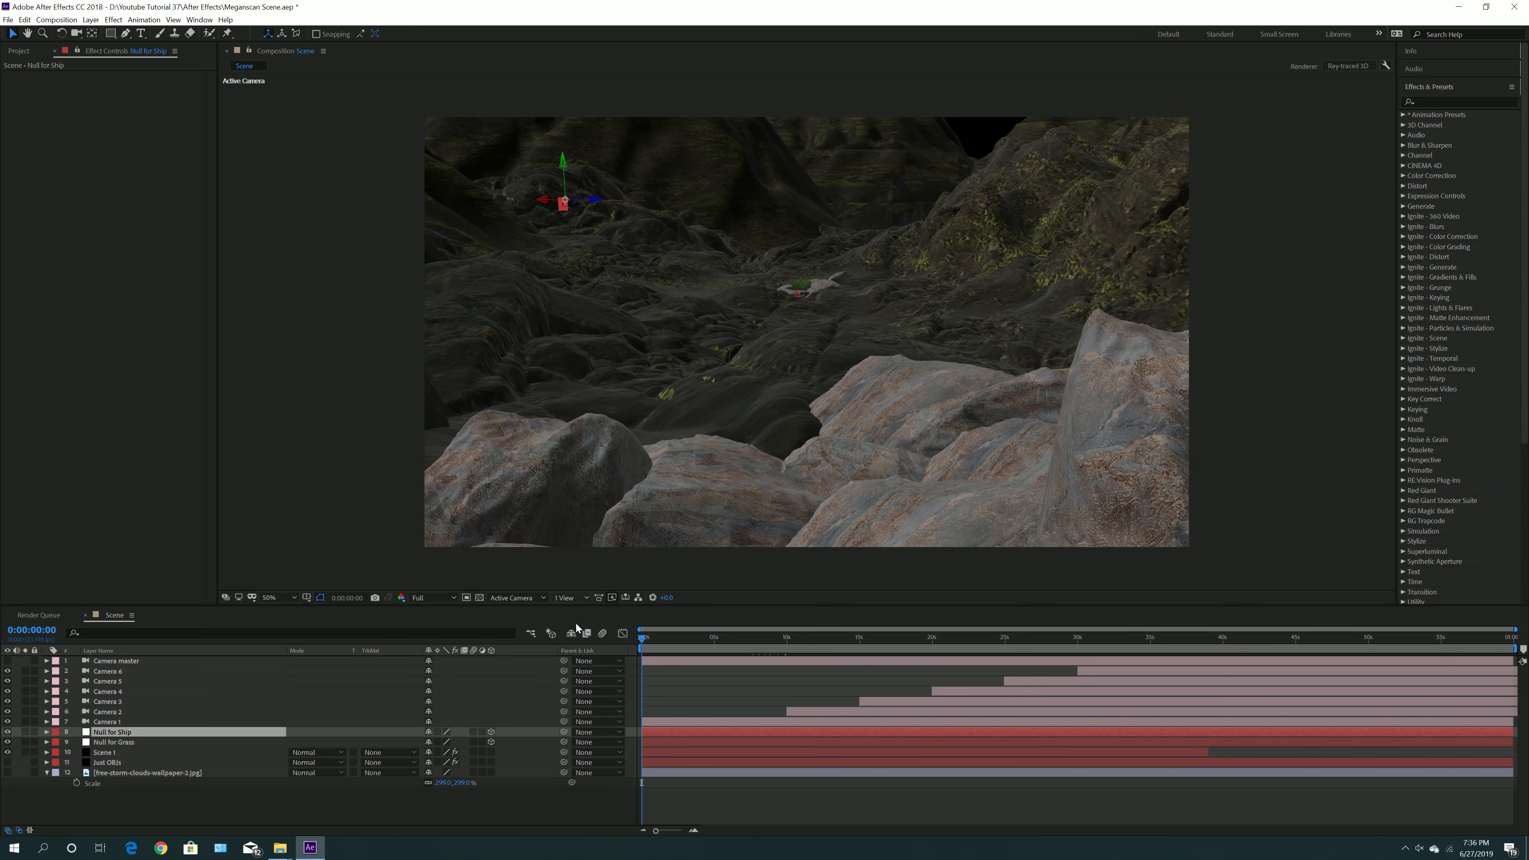
left_click_drag(681, 403, 557, 369)
scroll(547, 351, "up", 3)
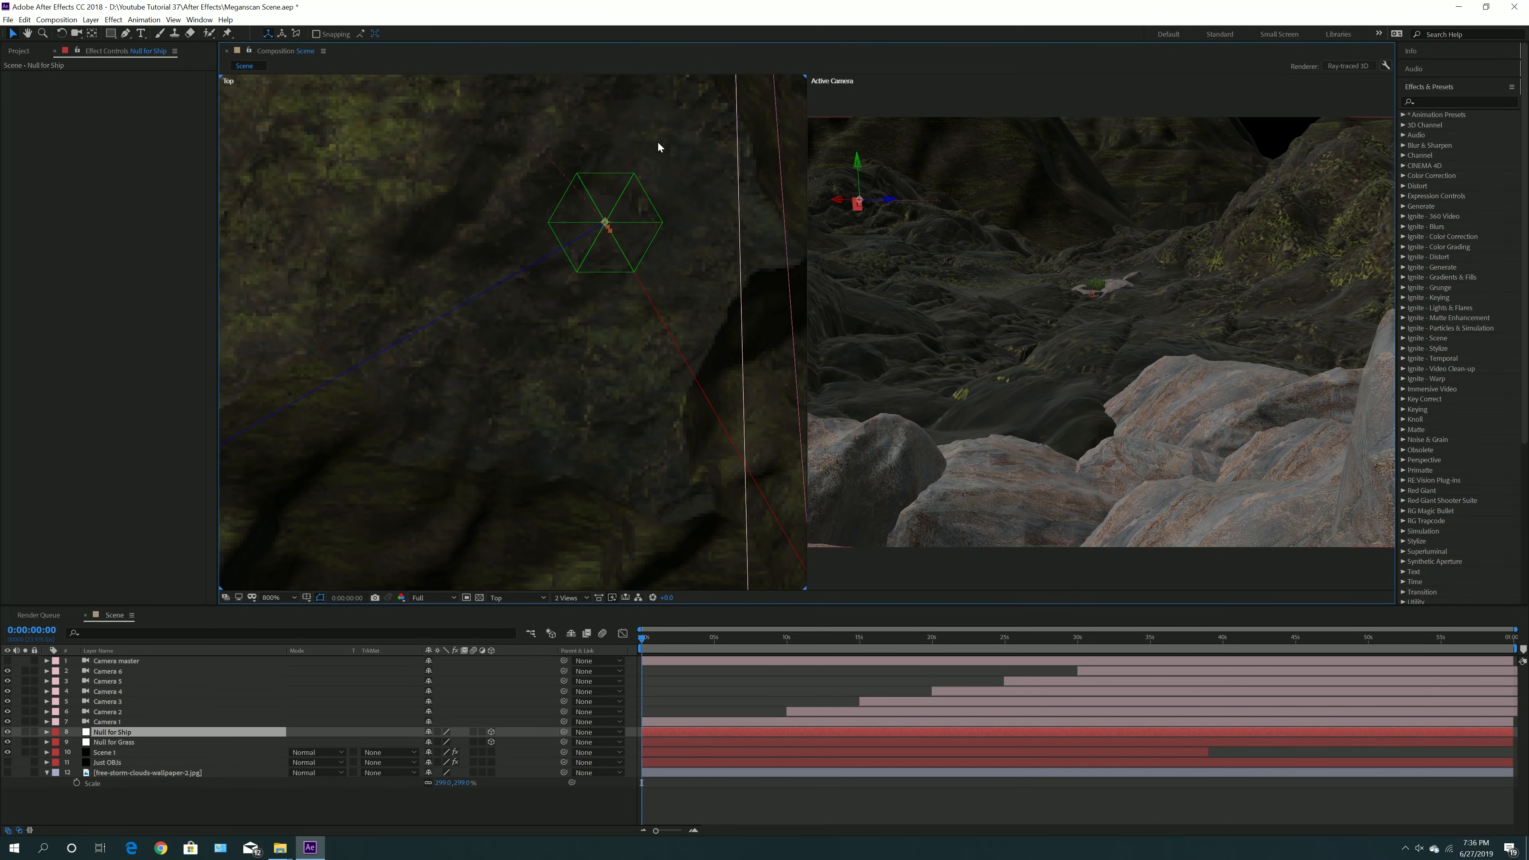
- Set the Scale of Null for Ship to 50% at 0:00:00:00
left_click(46, 732)
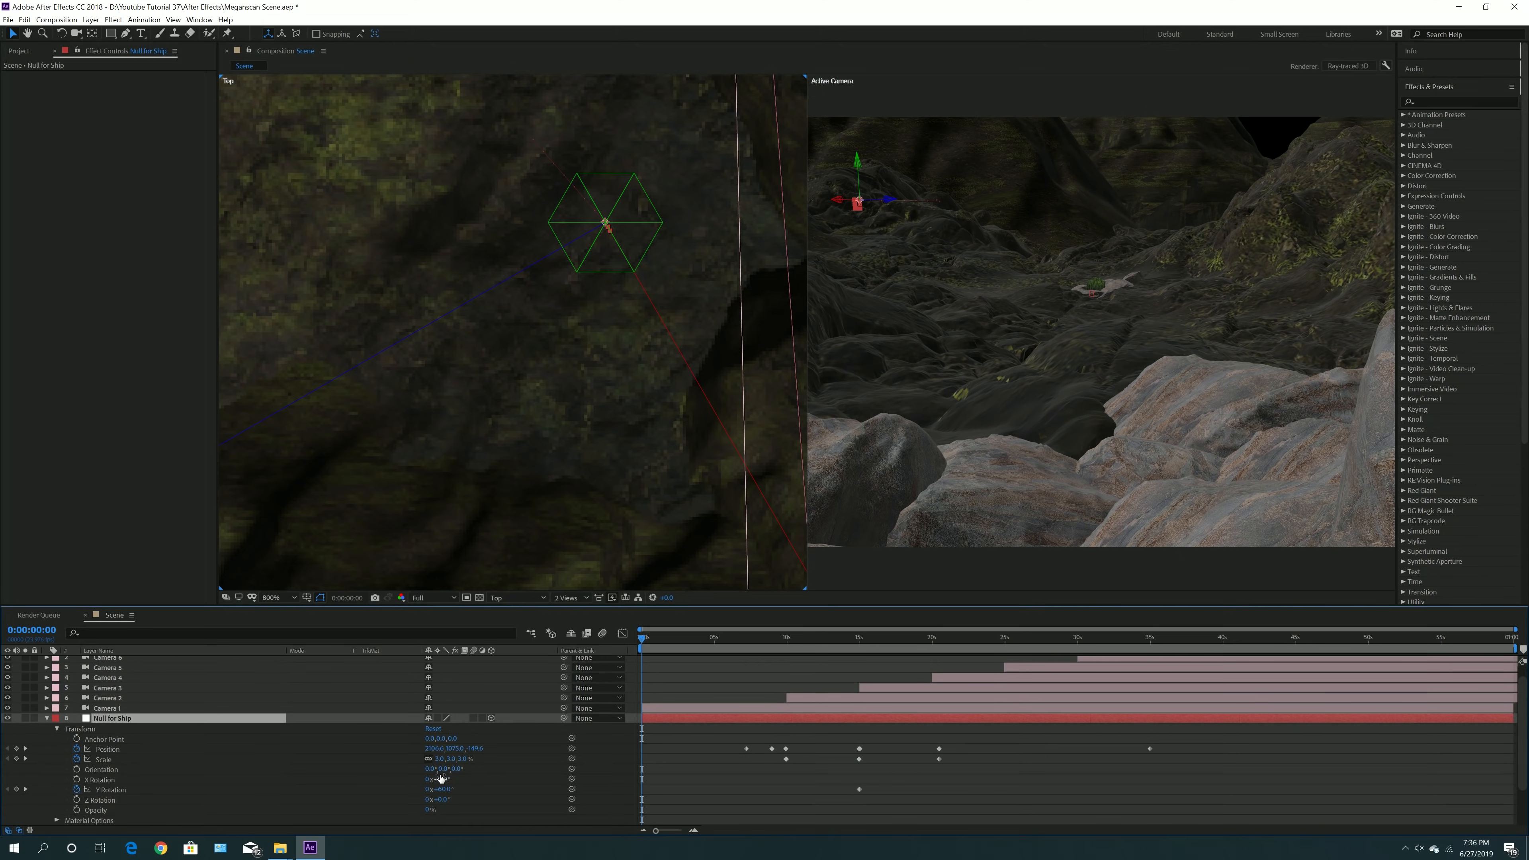
left_click(438, 759)
type("50")
key("Return")
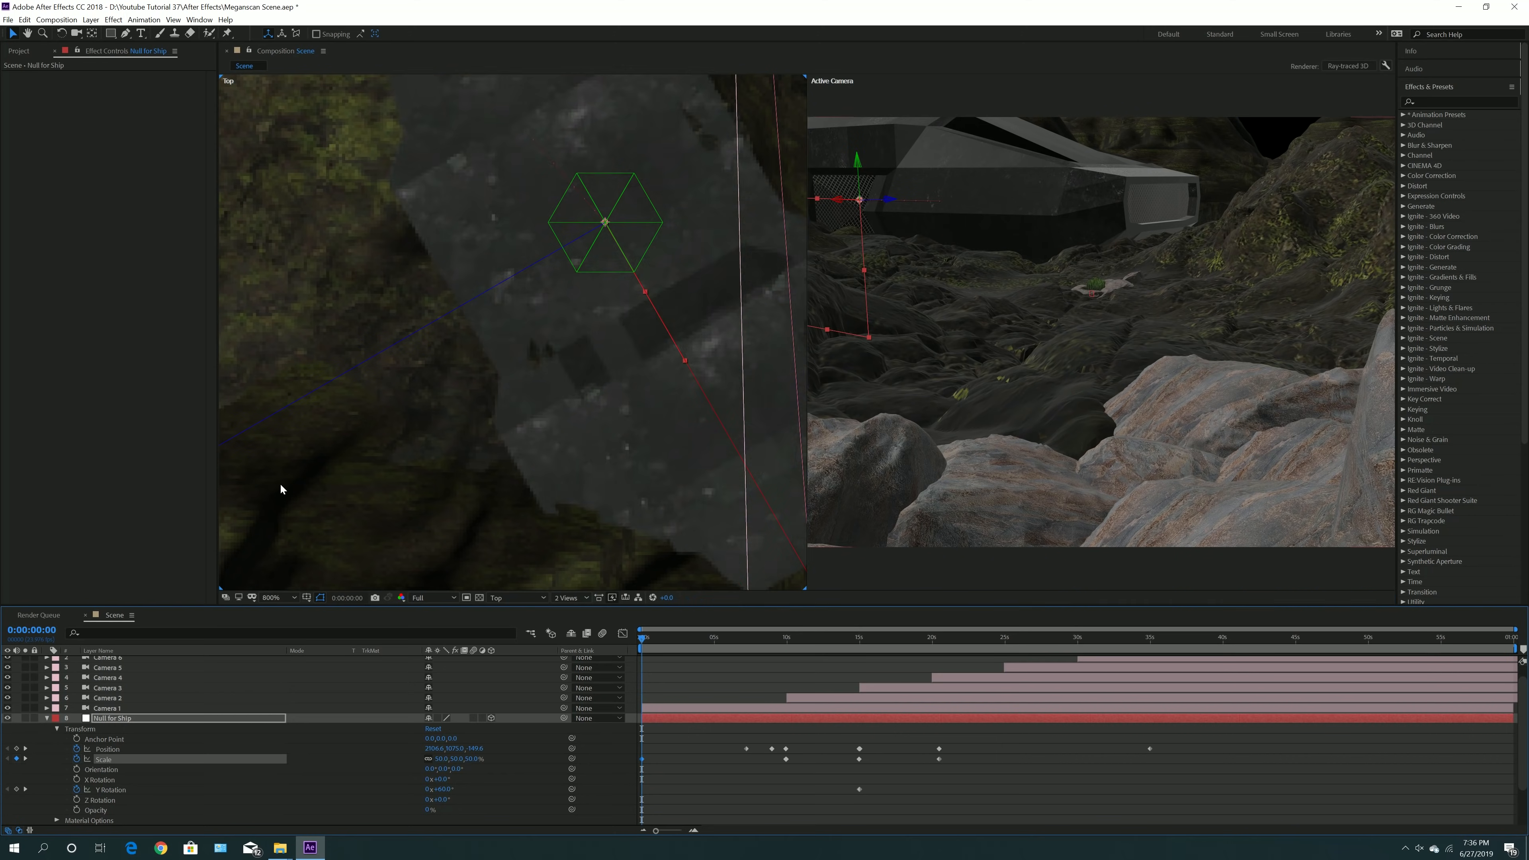
- Examine the placement and movement of Null for Ship across the whole scene in the Top view at 0:00:06:21, 0:00:07:01 and 0:00:09:00
key("comma")
scroll(552, 365, "down", 3)
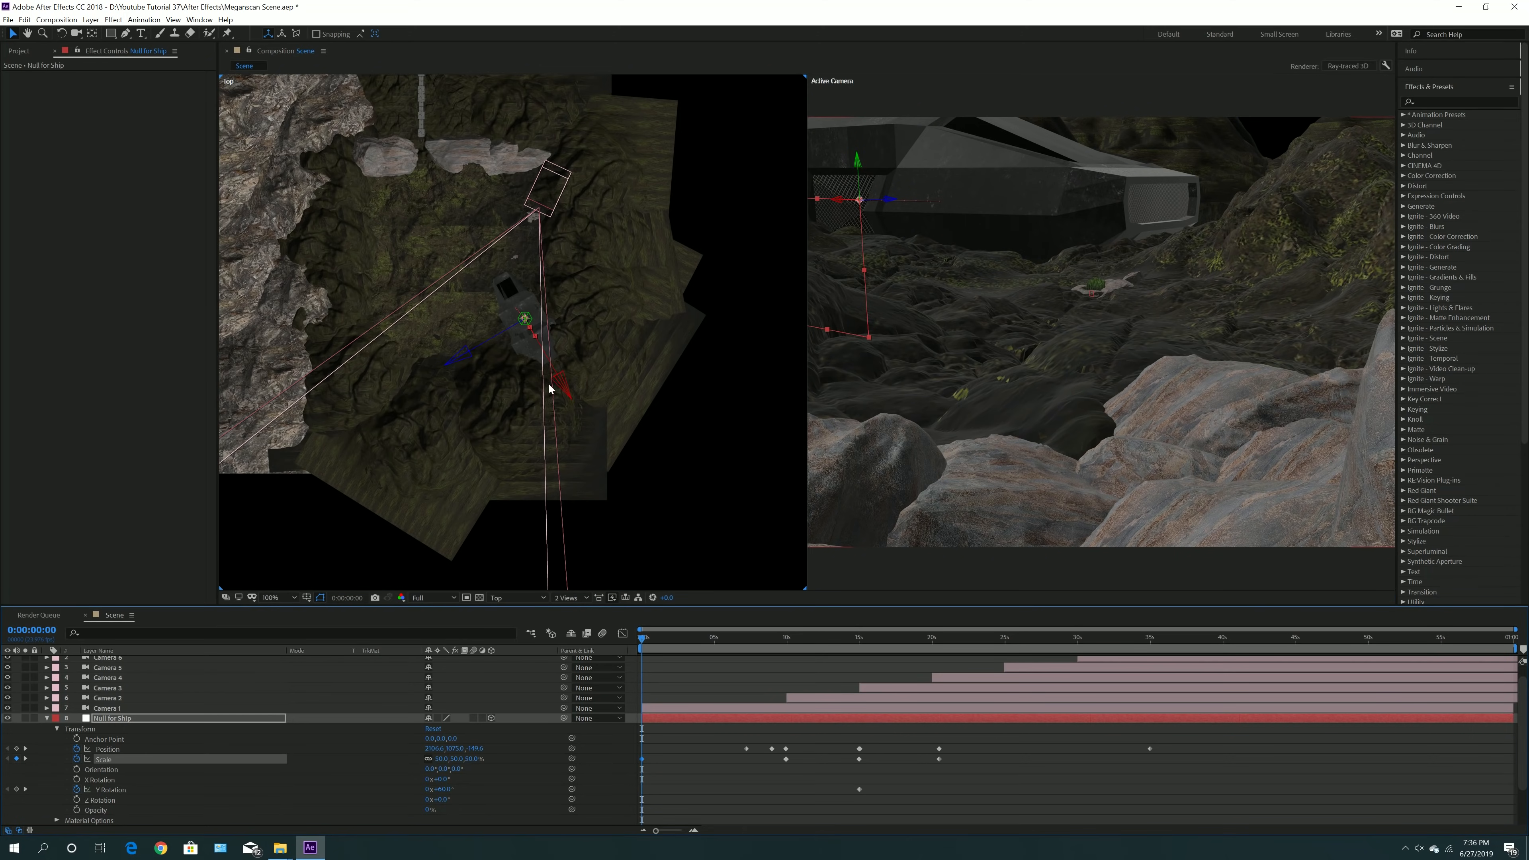
left_click_drag(514, 400, 522, 429)
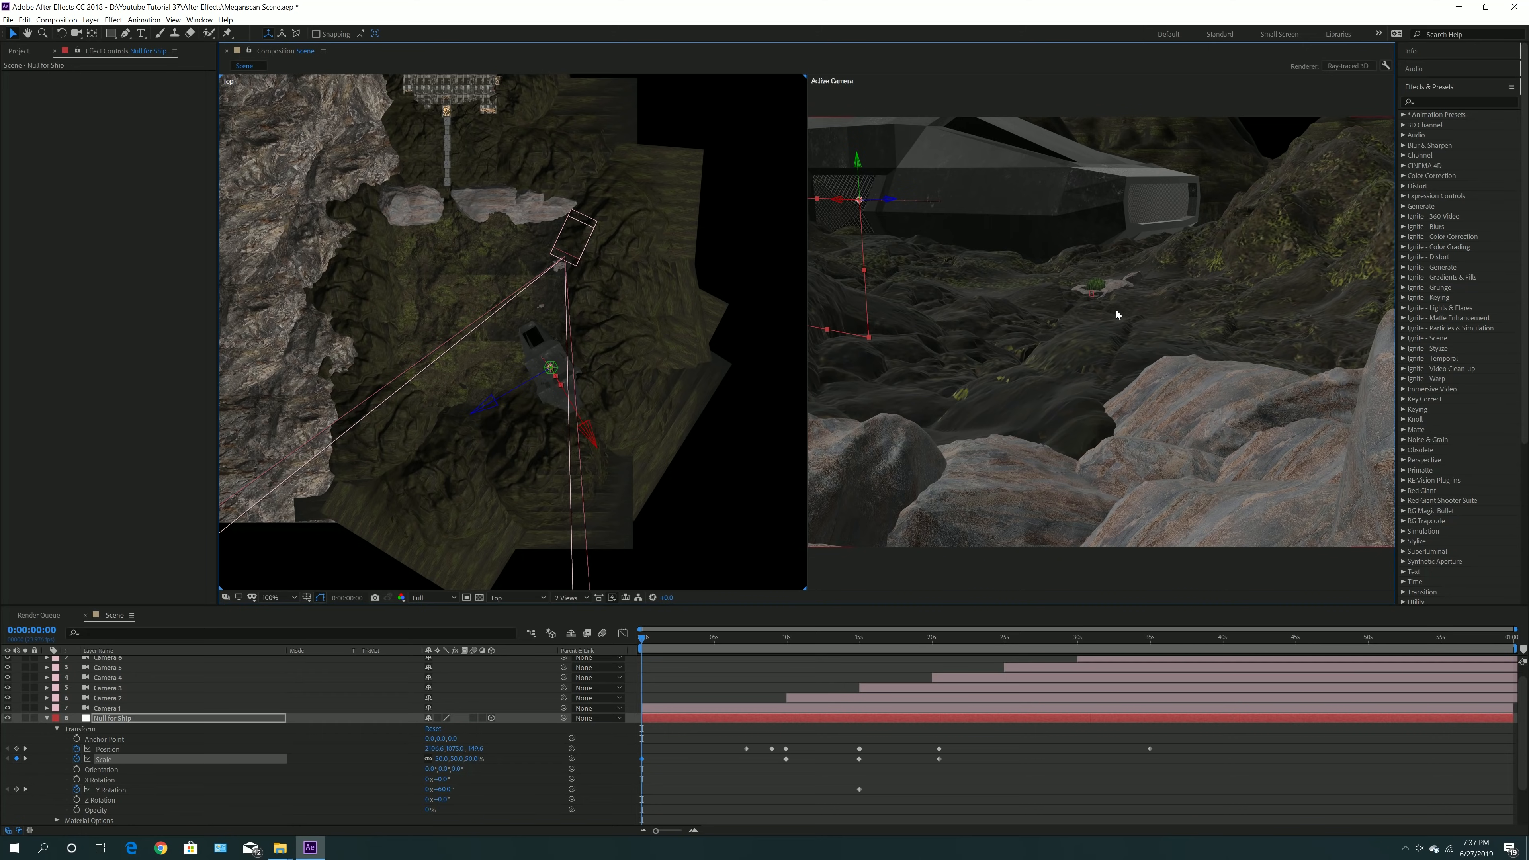
scroll(1116, 315, "down", 2)
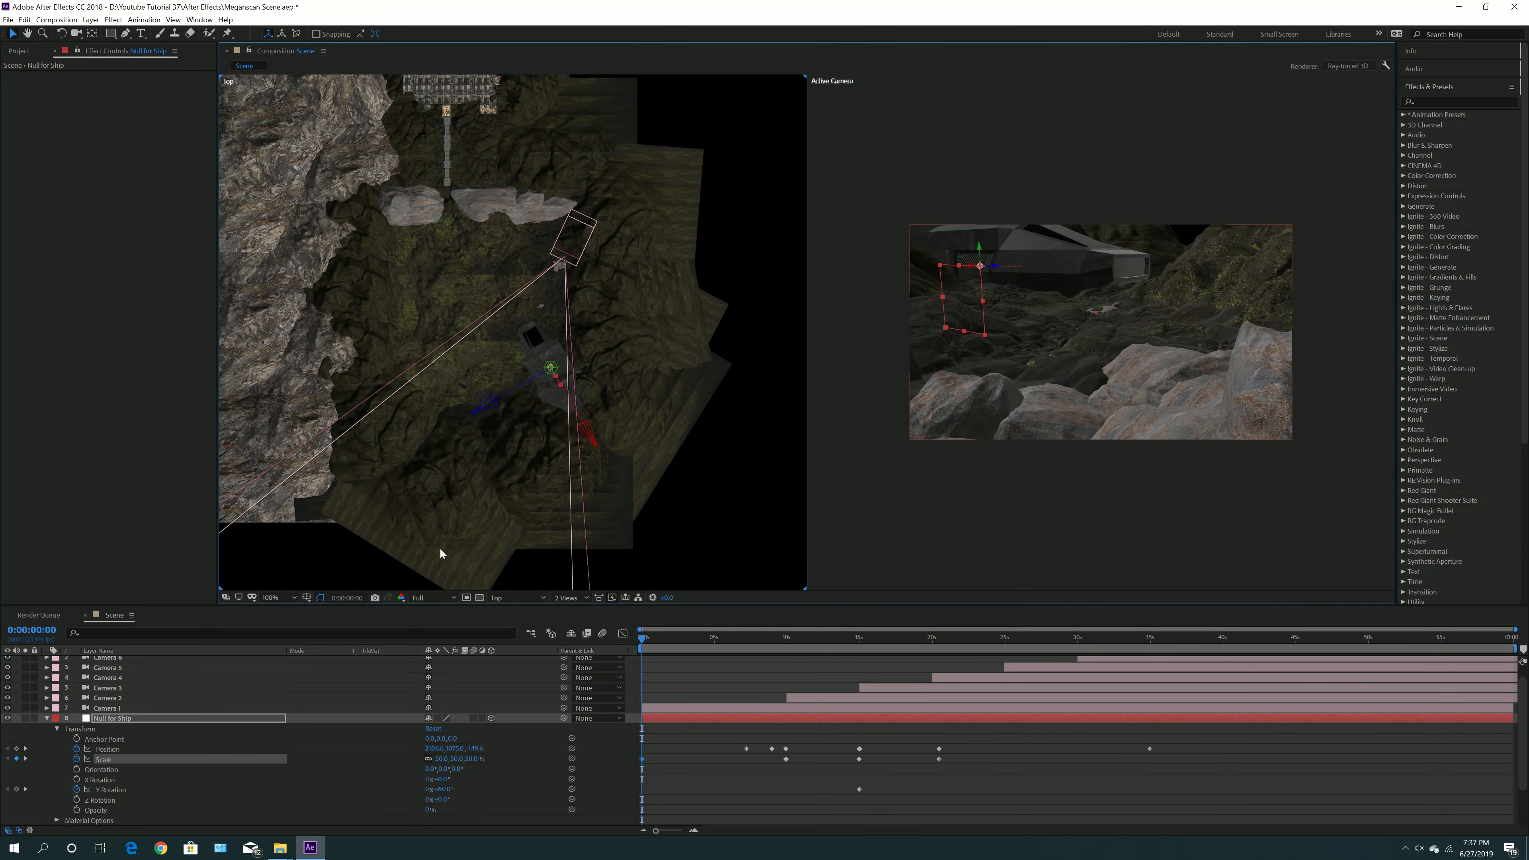
left_click(137, 721)
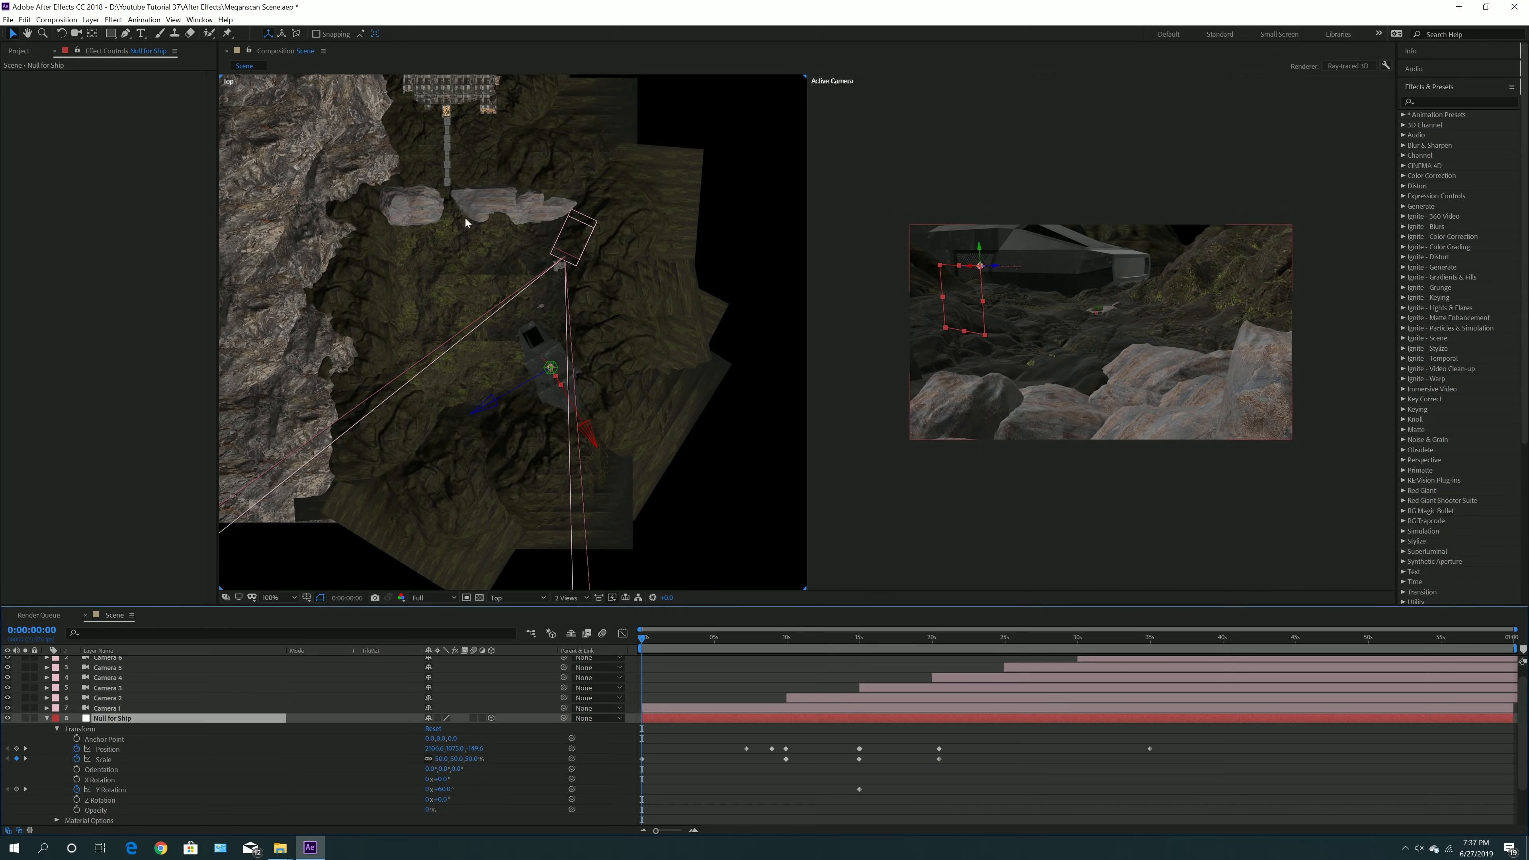
left_click_drag(649, 254, 665, 303)
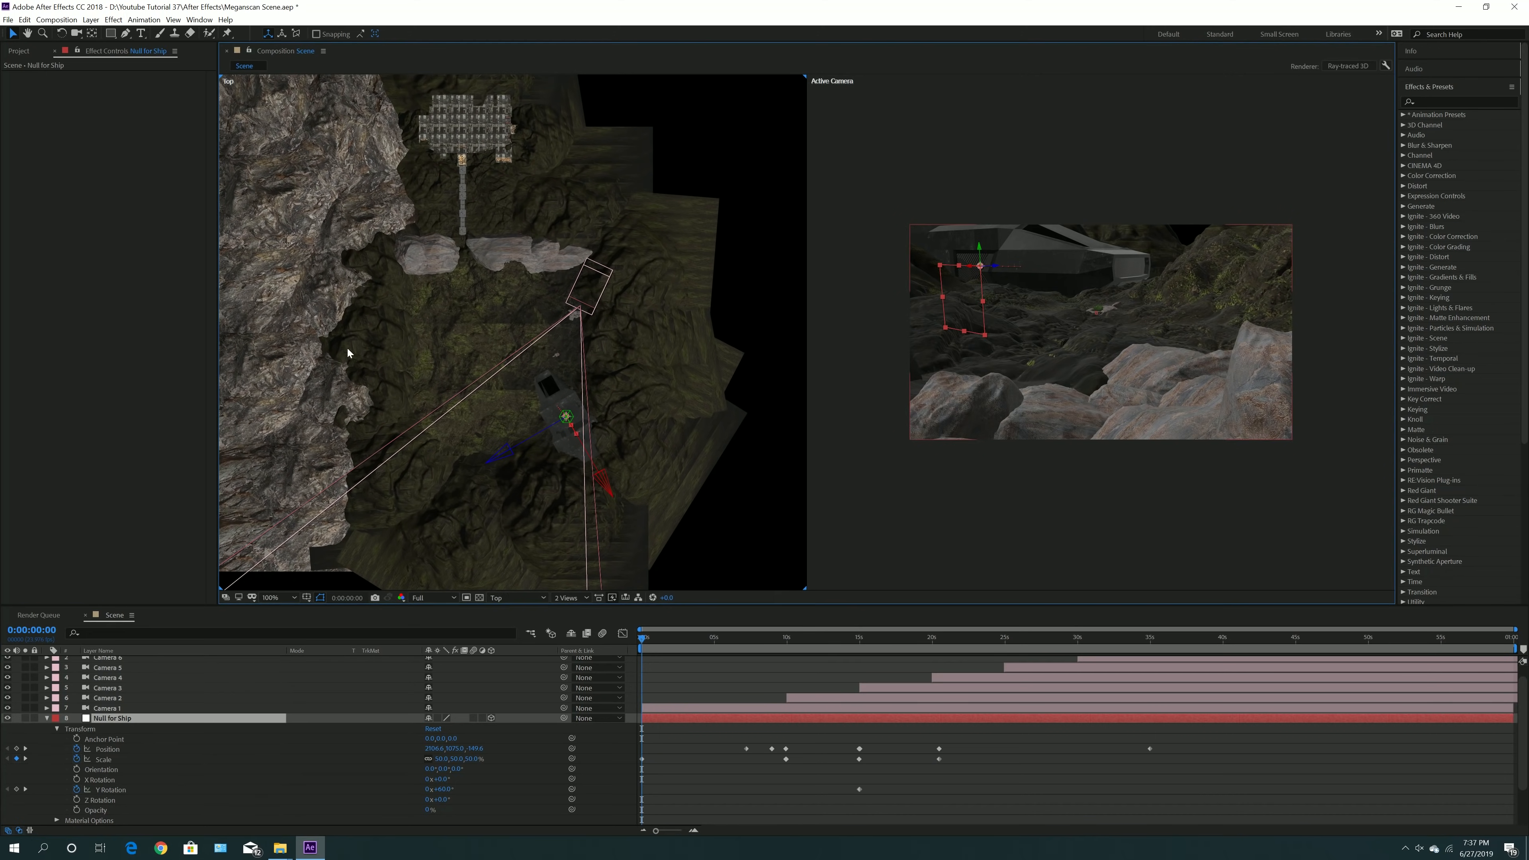
left_click(649, 637)
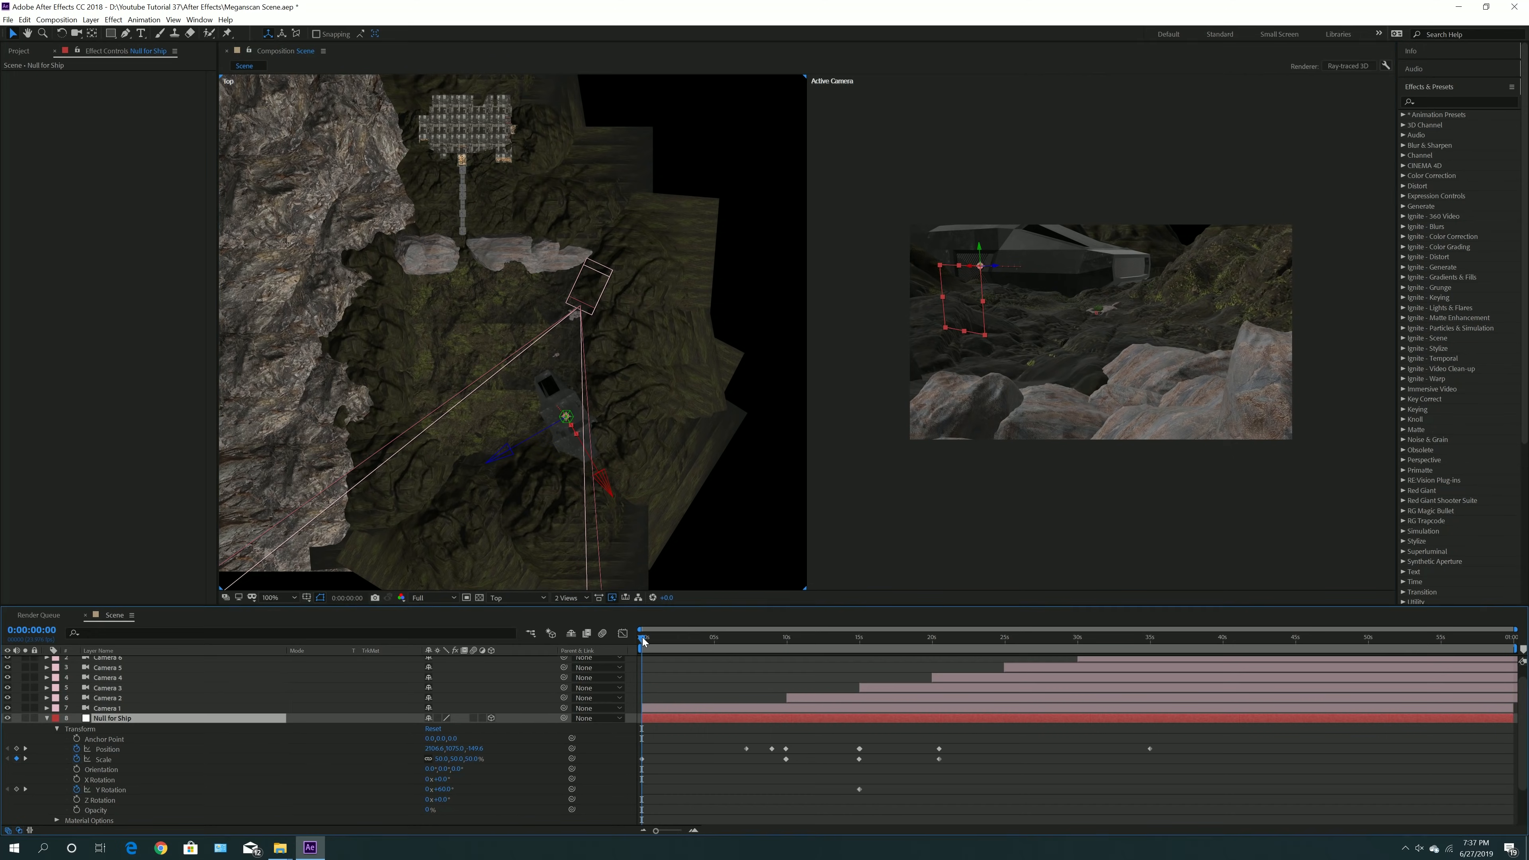
left_click_drag(649, 637, 744, 645)
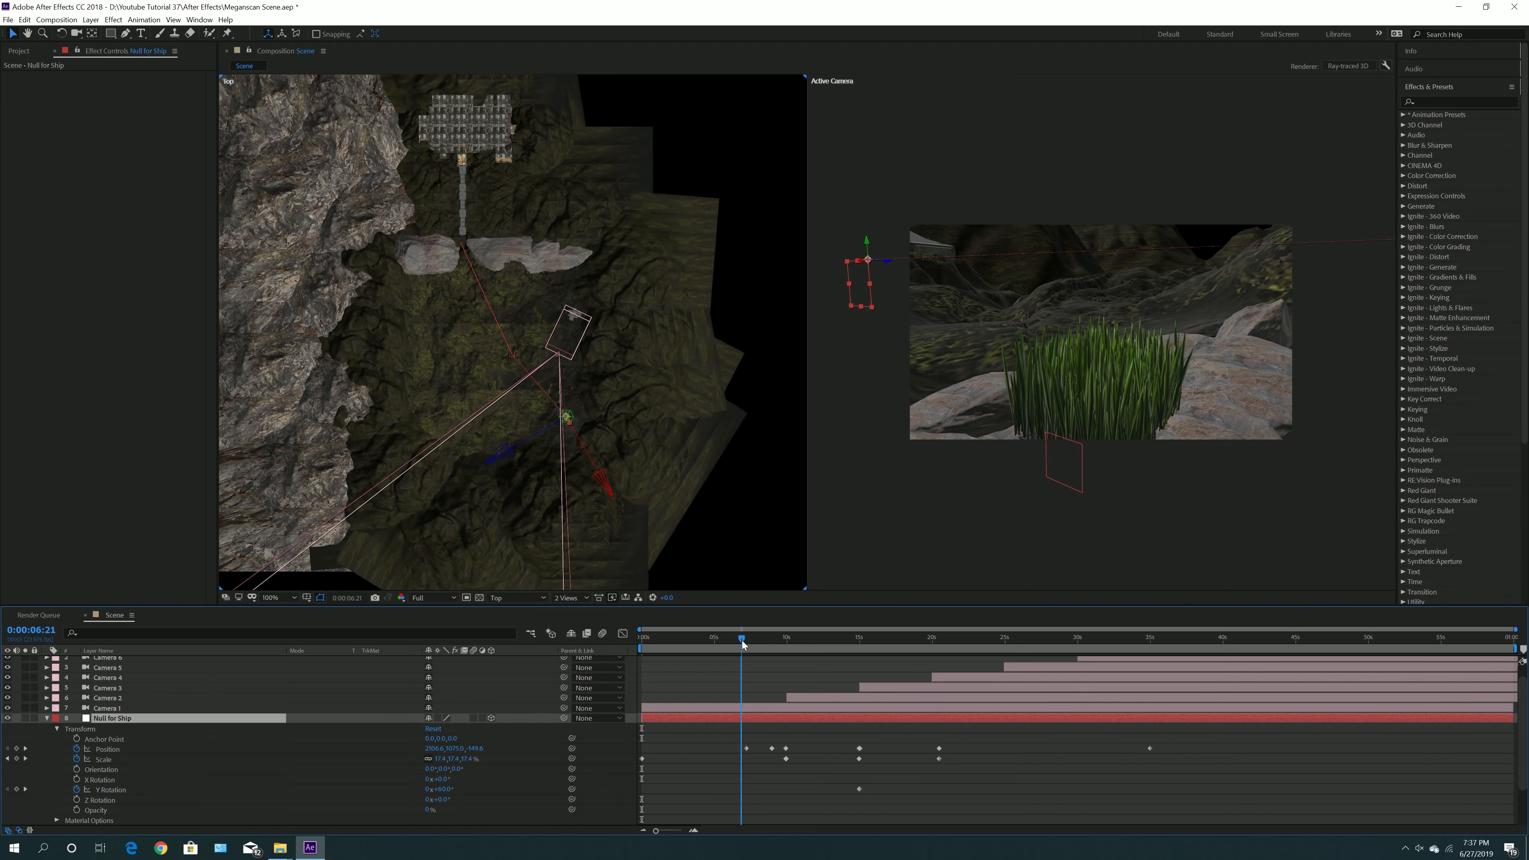
left_click_drag(743, 644, 745, 643)
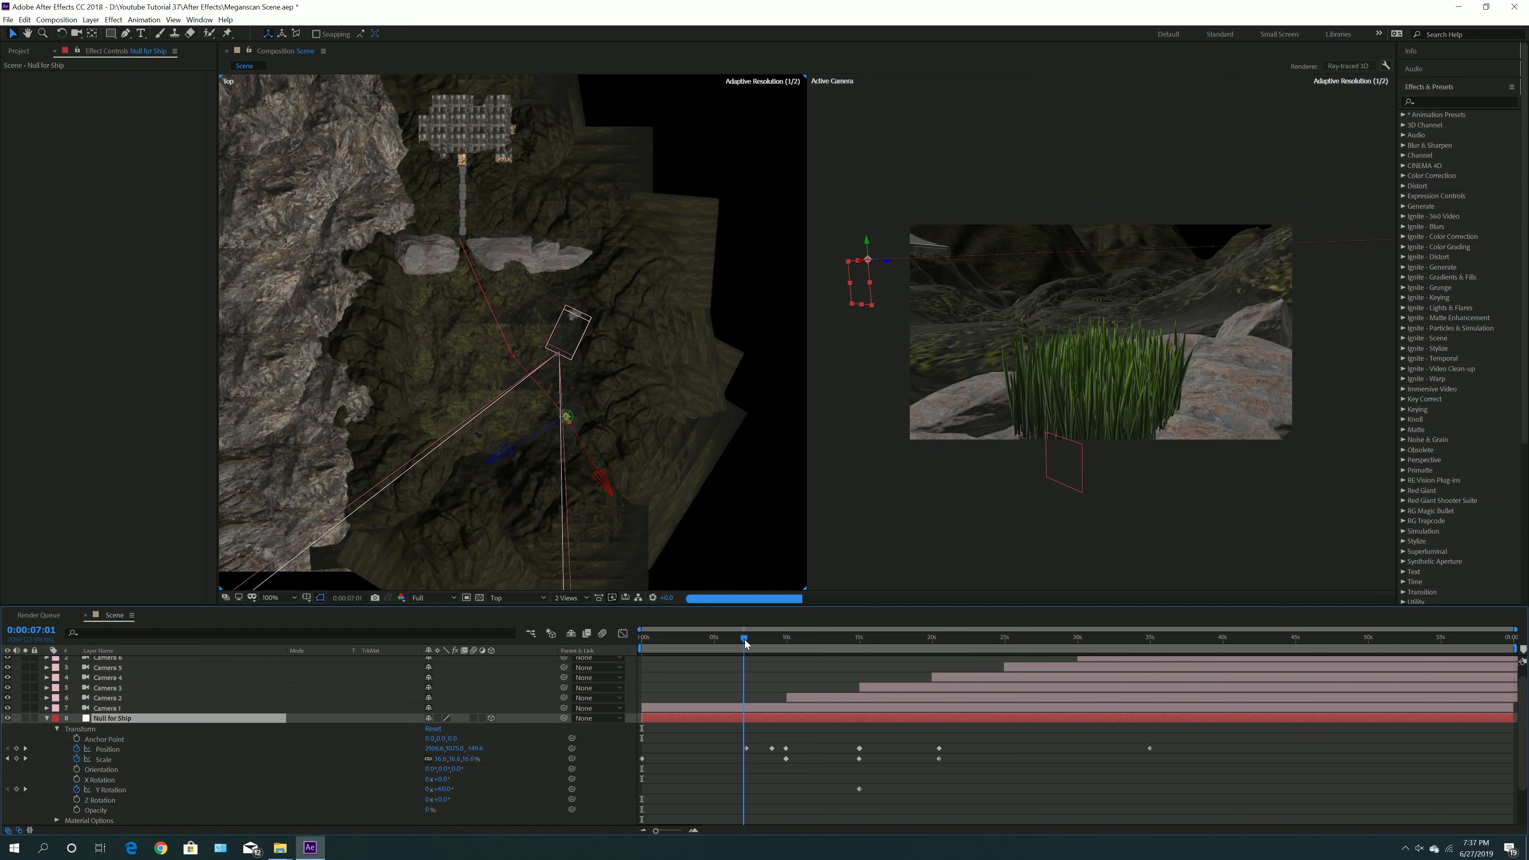
left_click_drag(746, 644, 773, 639)
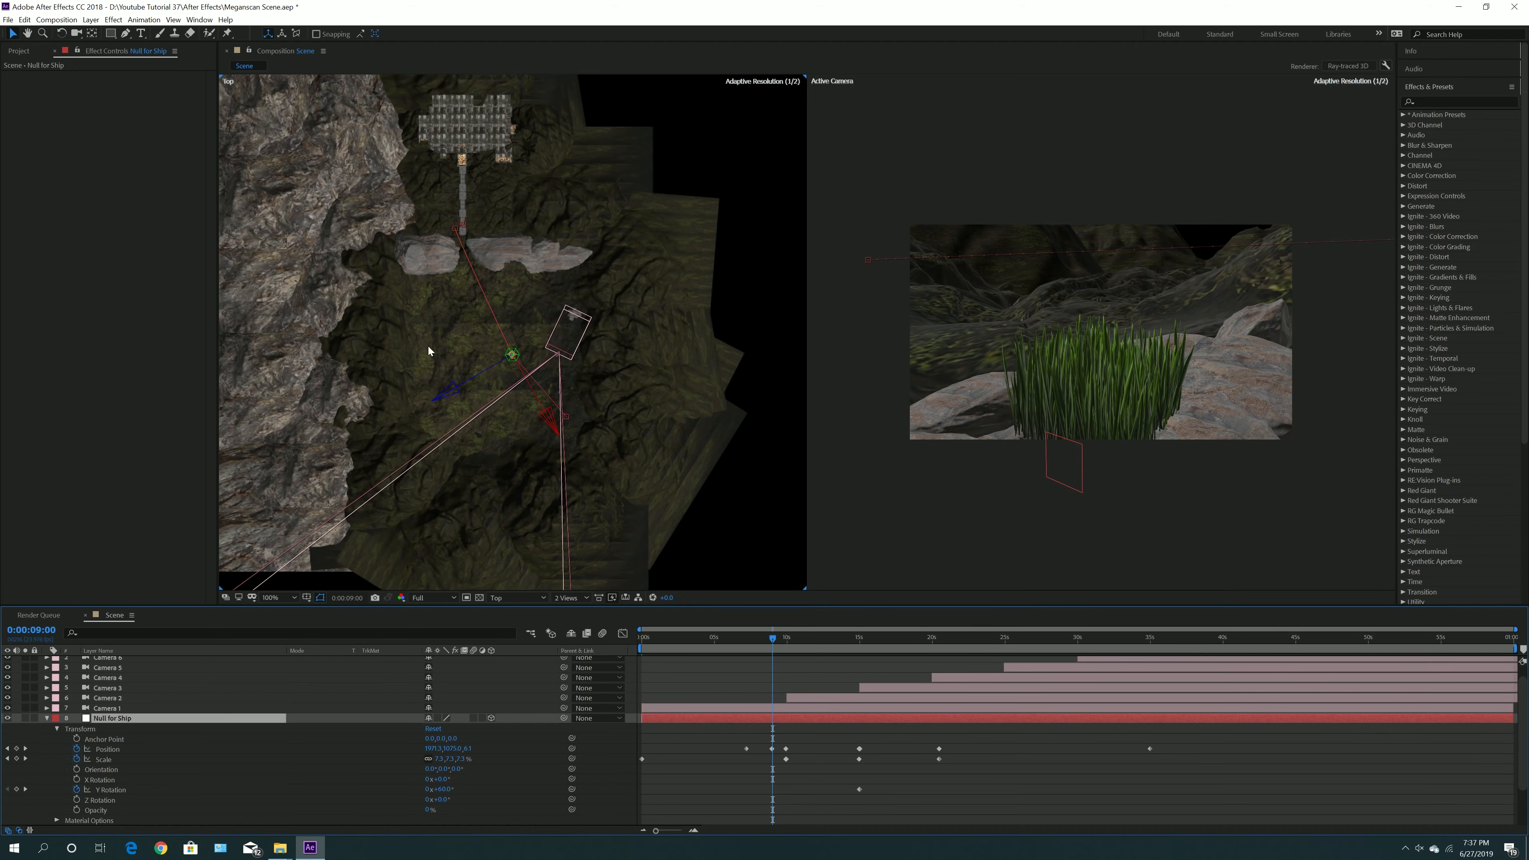
- Examine the ship null's path and the camera view from 0:00:11:11 through 0:00:34:02
left_click_drag(773, 642, 808, 648)
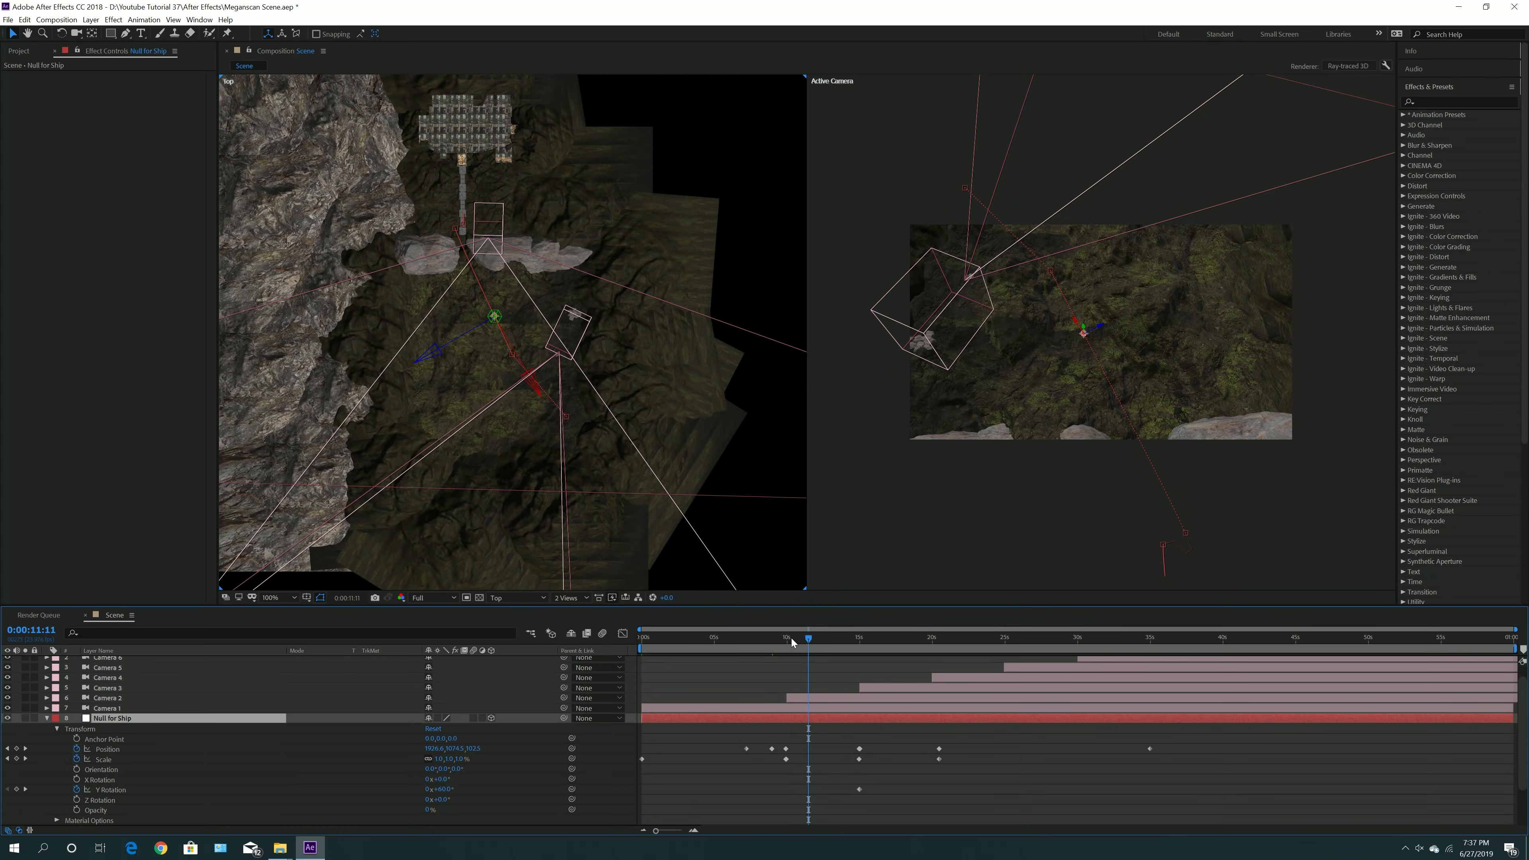
left_click_drag(808, 643, 868, 648)
left_click_drag(874, 650, 1136, 656)
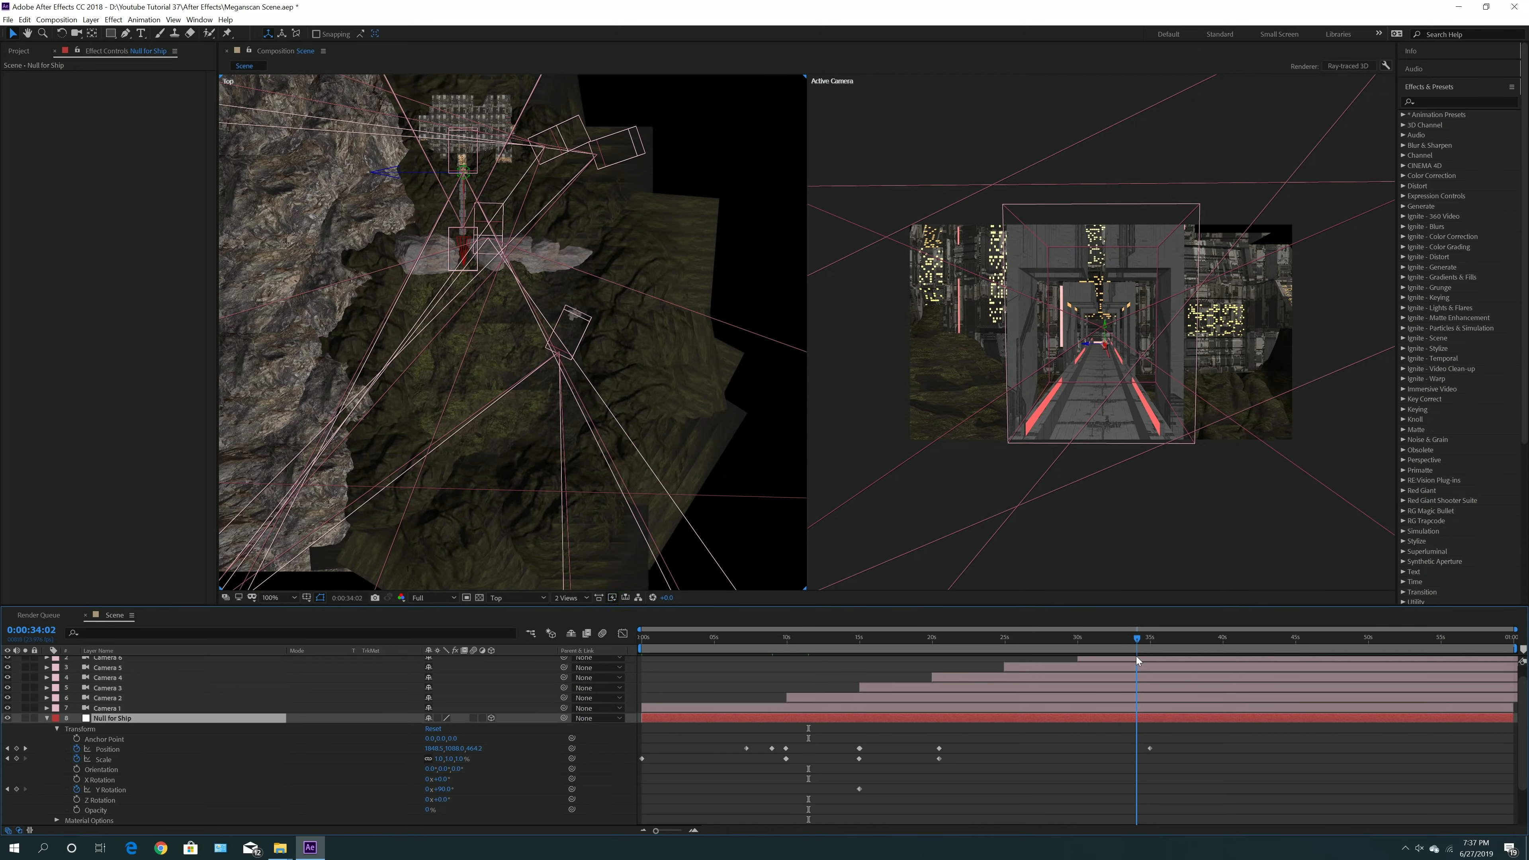
- Delete the Scale keyframe of Null for Ship at 0:00:00:00
left_click_drag(1137, 656, 591, 727)
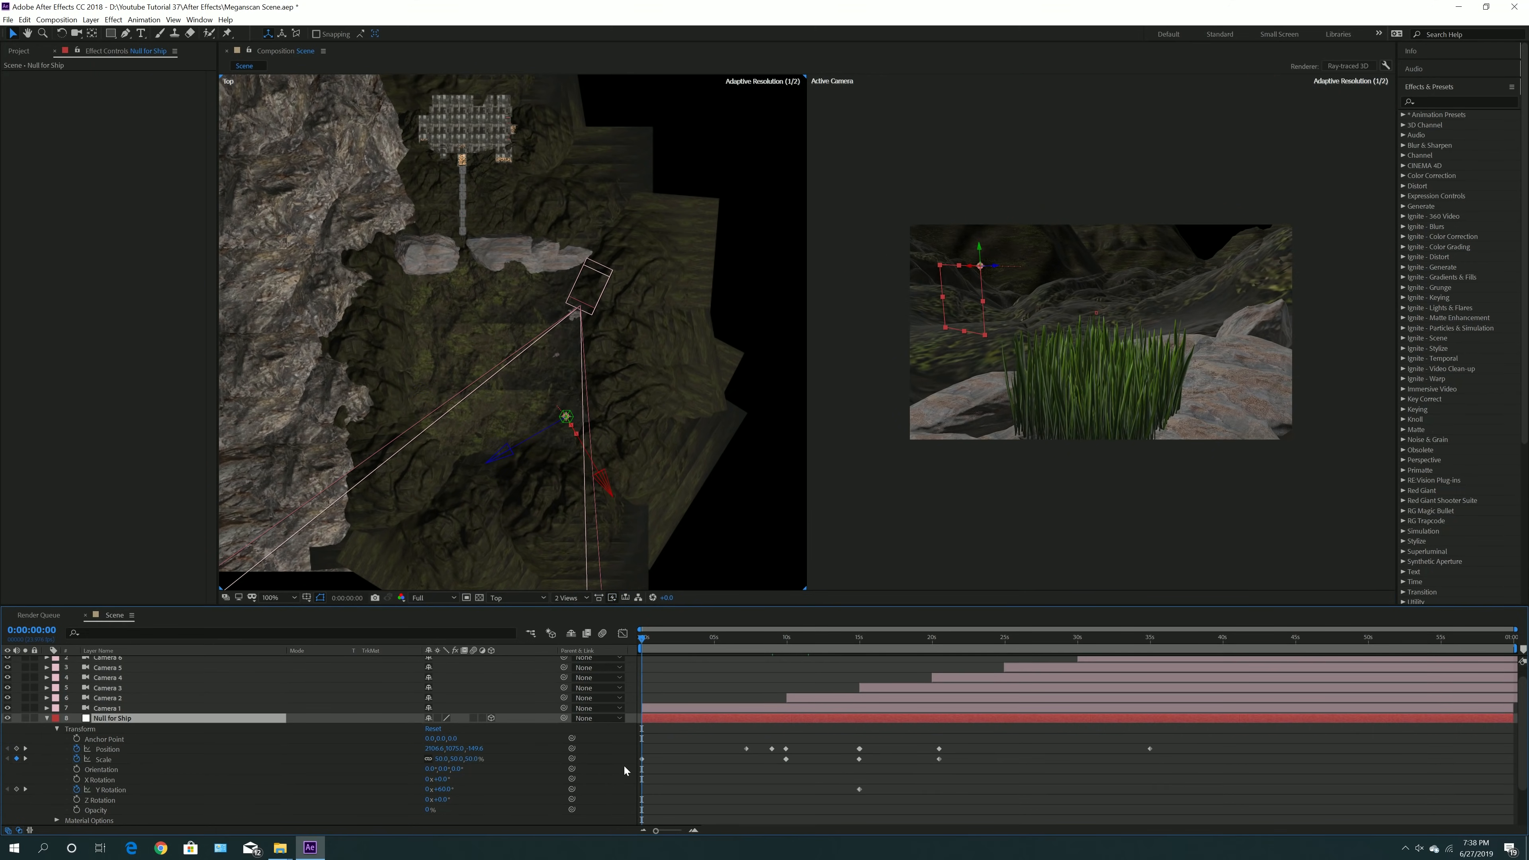
left_click(642, 759)
key("Delete")
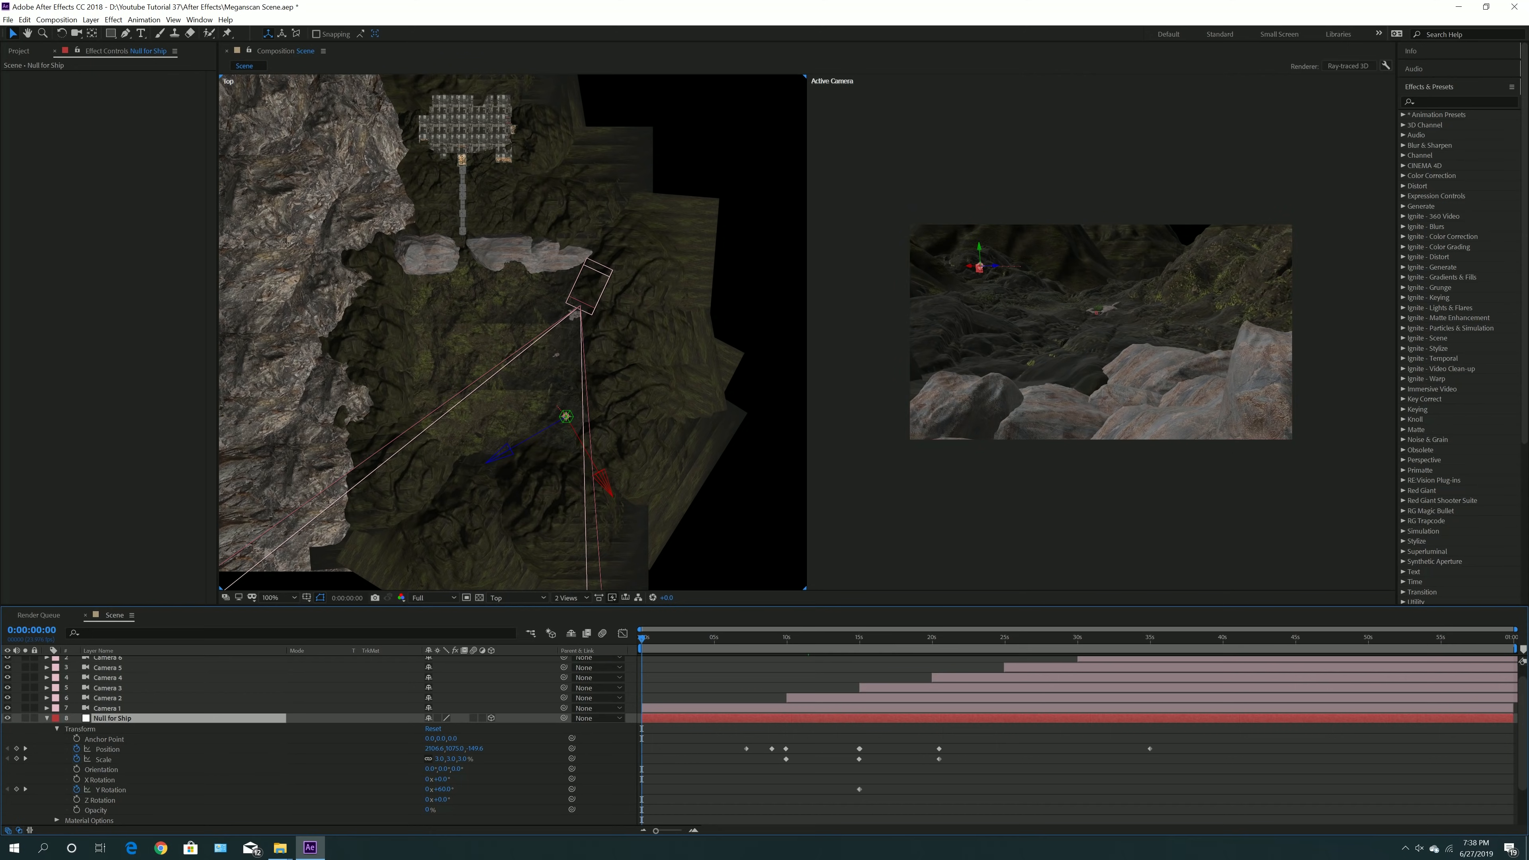
mouse_move(650, 642)
left_mouse_down()
mouse_move(1147, 658)
mouse_move(642, 657)
left_mouse_up()
- Inspect the Aux Channels of Group 1 in Scene 1's Element effect, collapsing the Group 2 and Group 1 settings
scroll(159, 731, "down", 2)
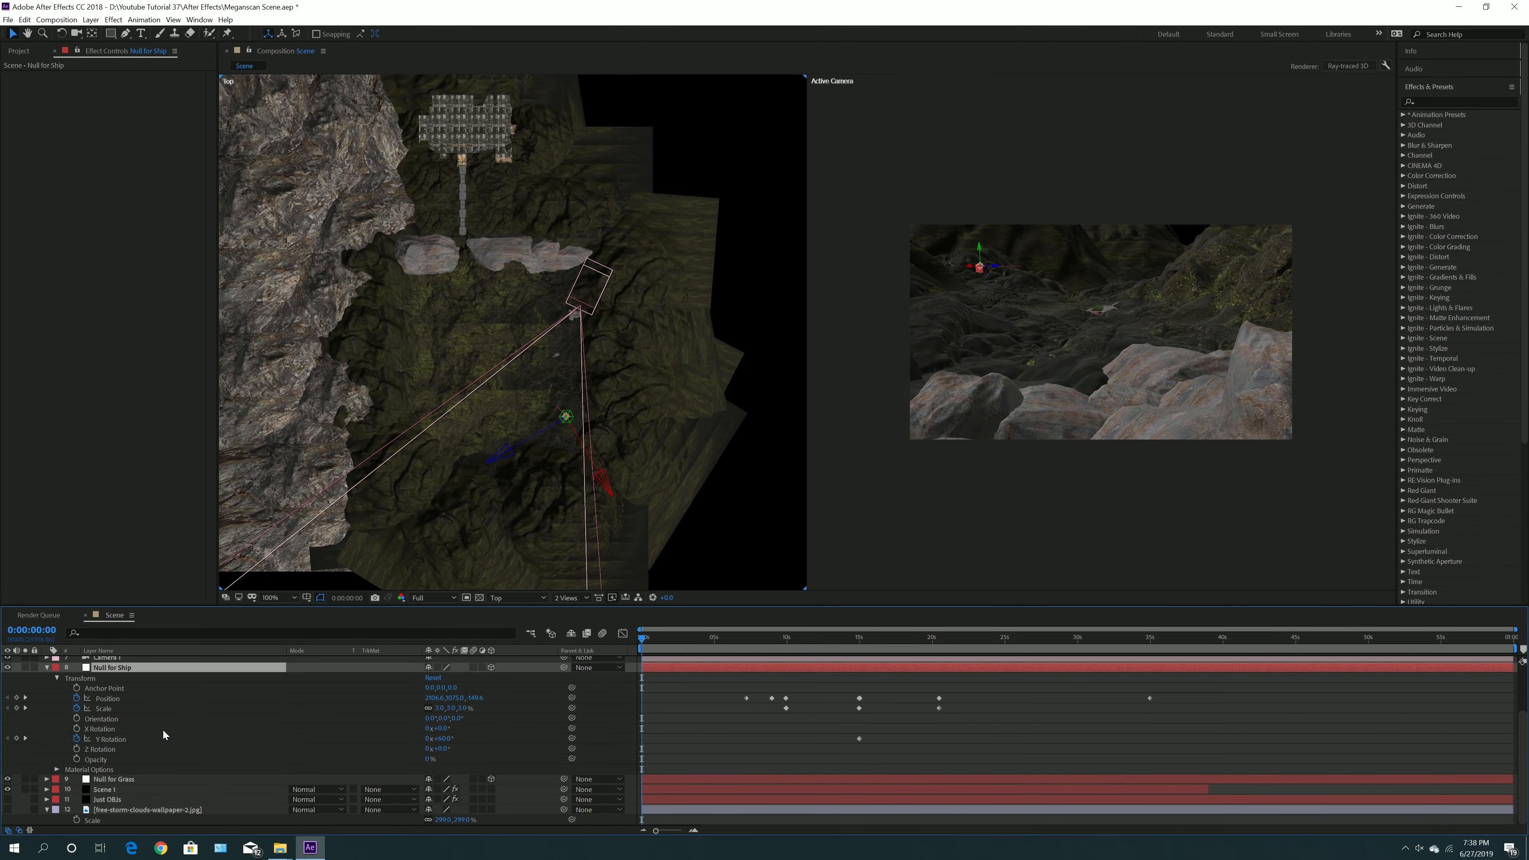
left_click(120, 791)
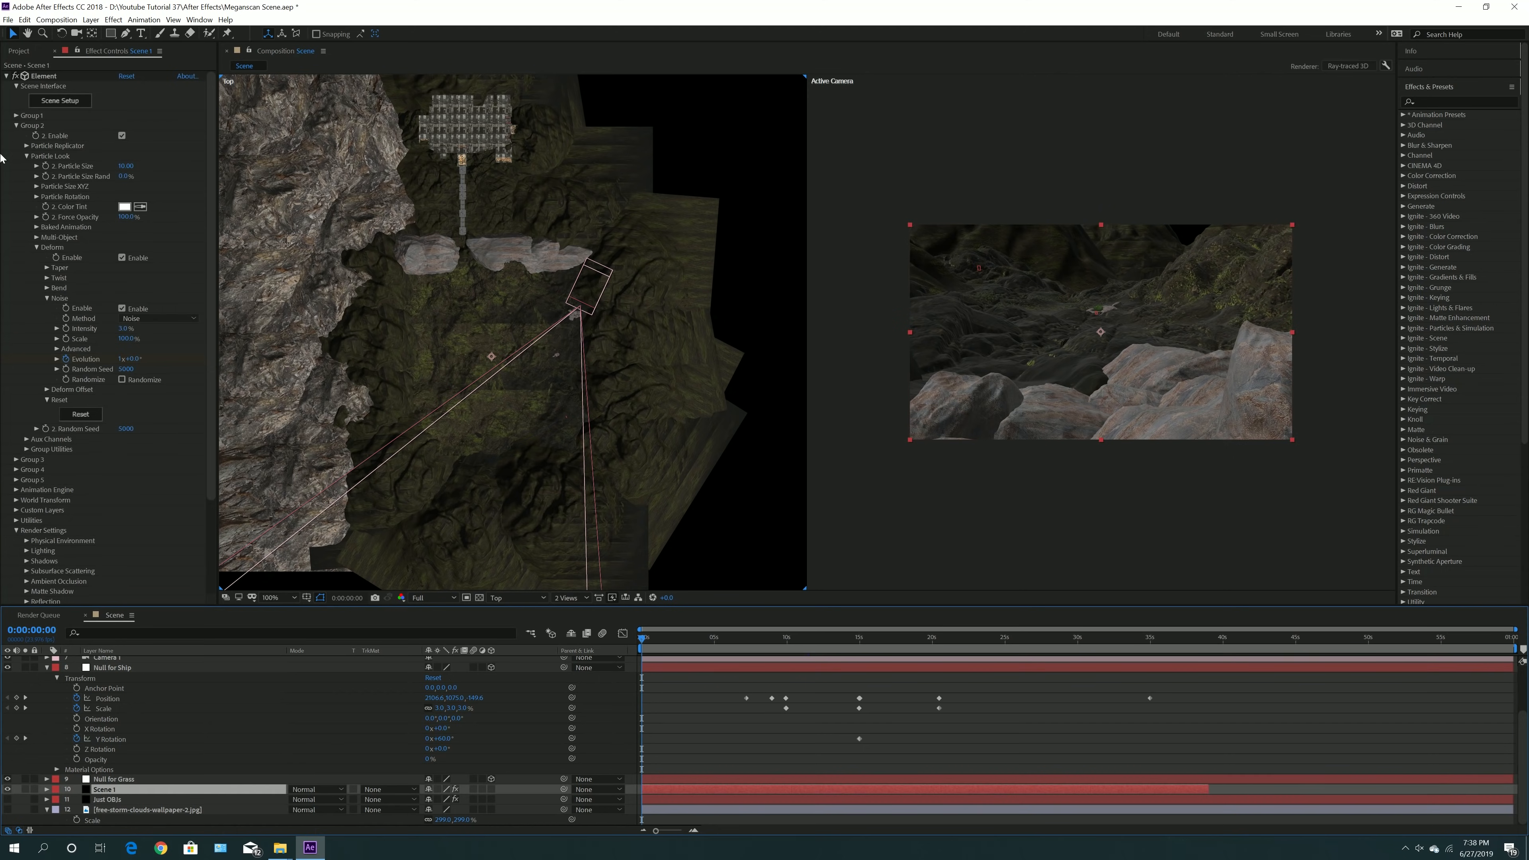
left_click(17, 126)
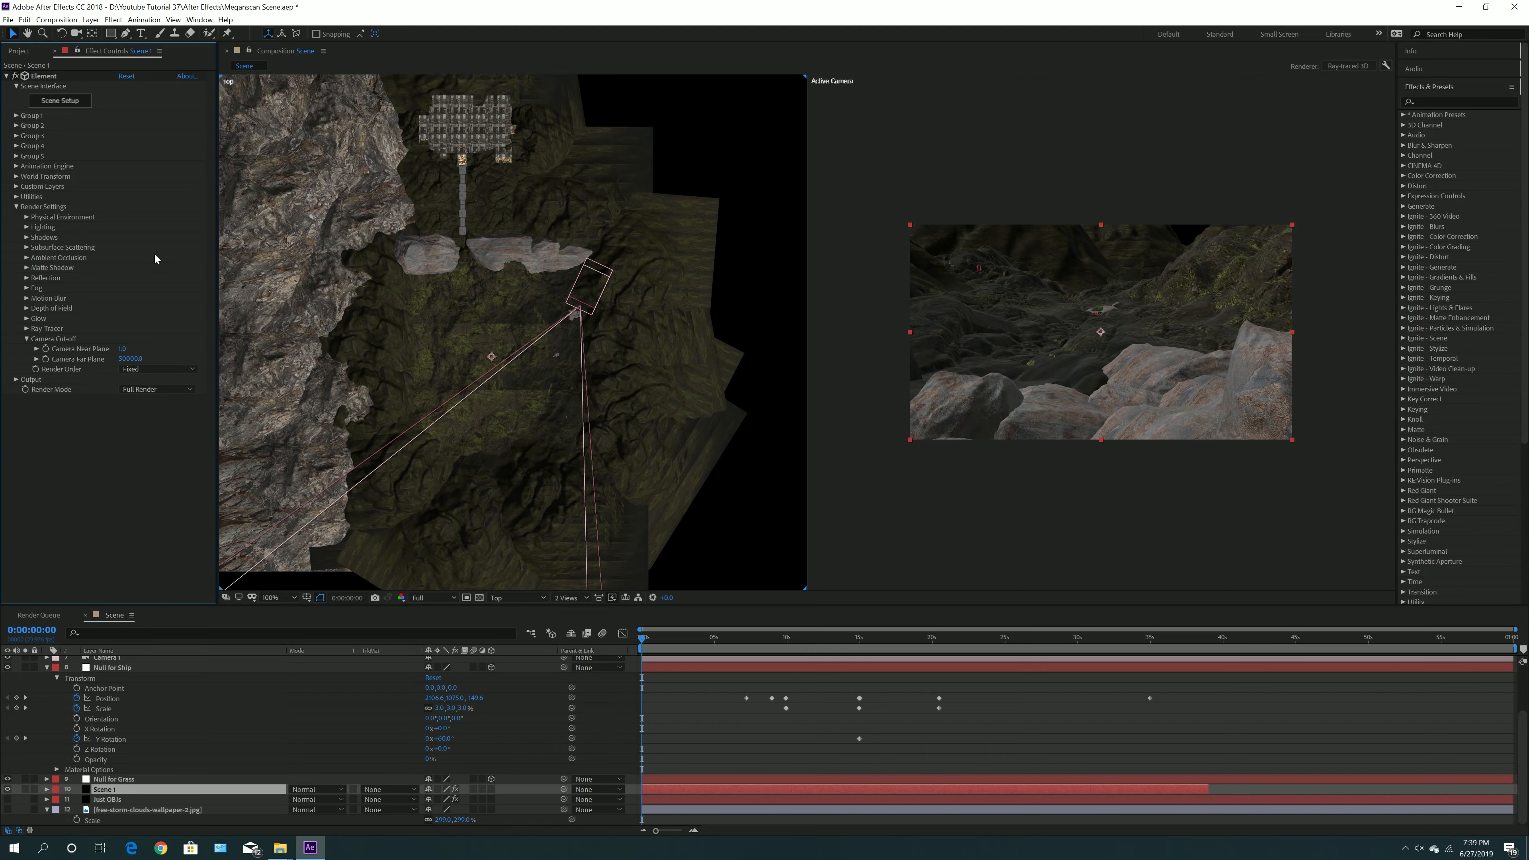
left_click(15, 115)
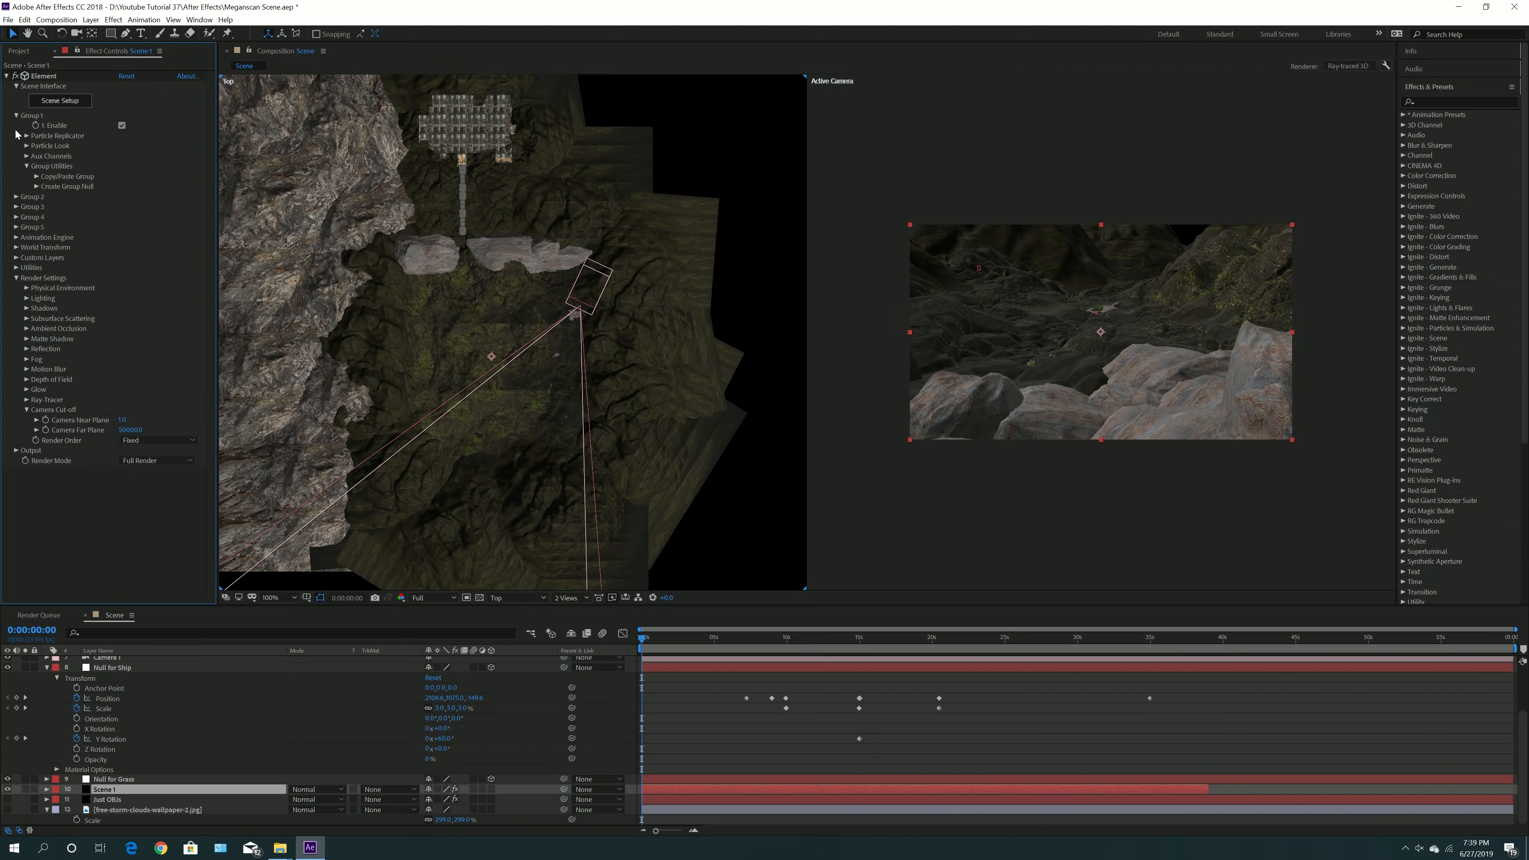
left_click(27, 156)
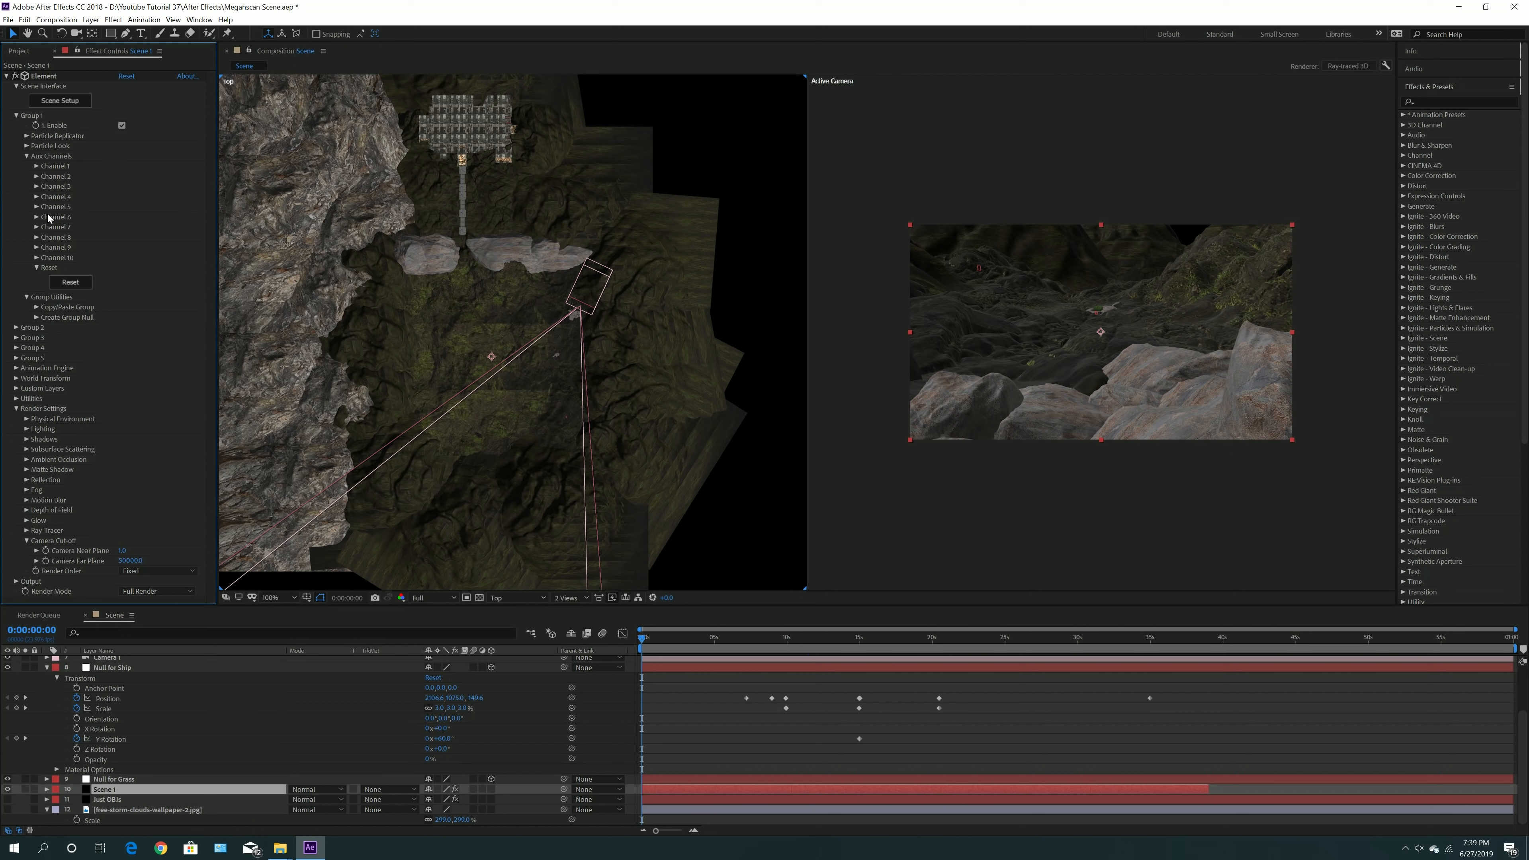
left_click(26, 156)
left_click(27, 156)
left_click(17, 115)
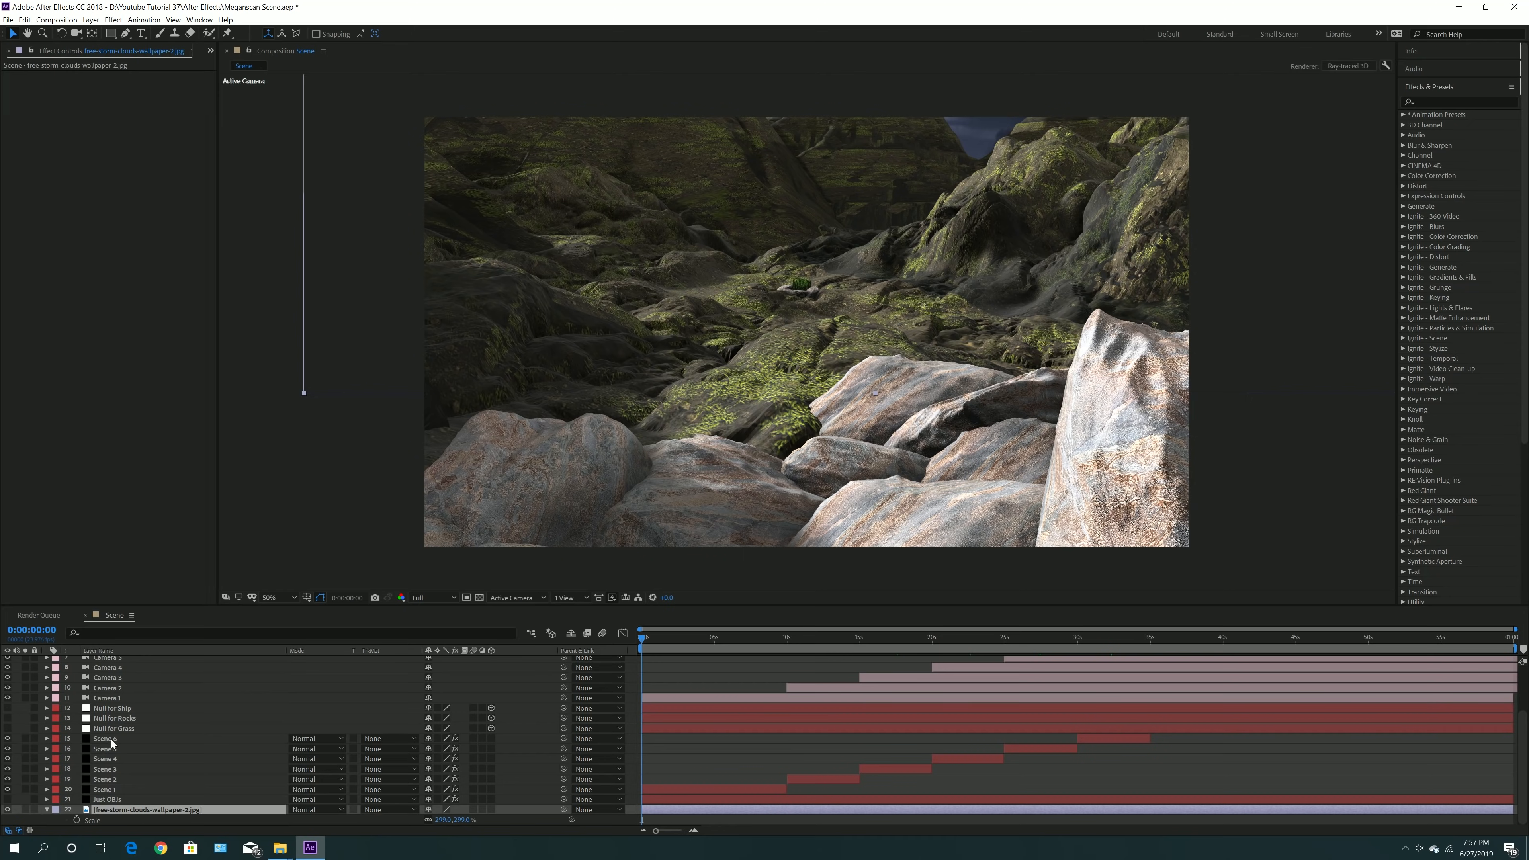
- Inspect the diffuse texture channel of the cliff model's material in Scene 1's Scene Setup and return to the composition
left_click(105, 790)
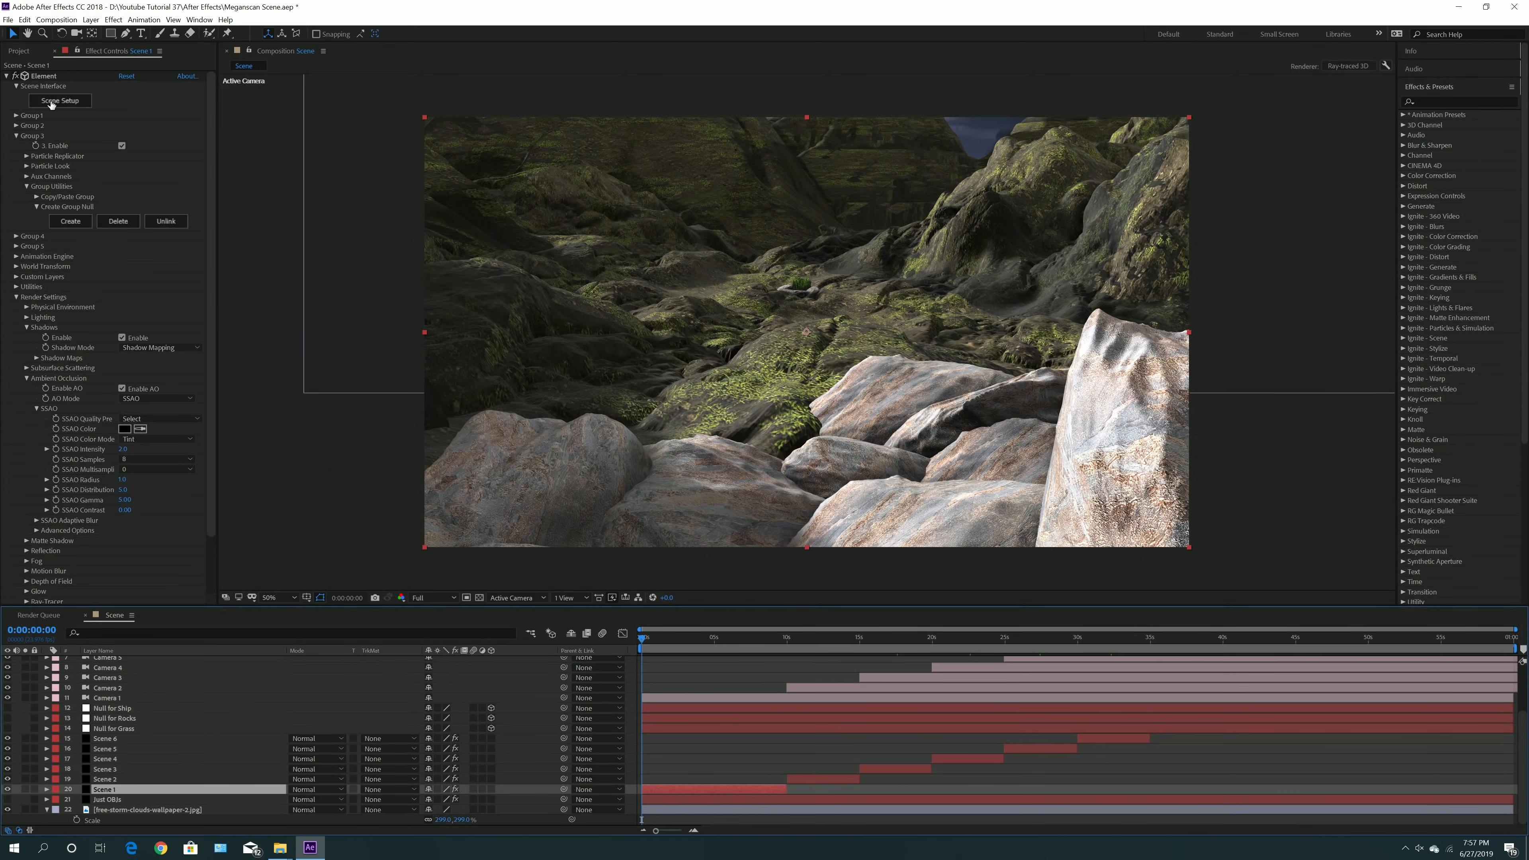
left_click(60, 101)
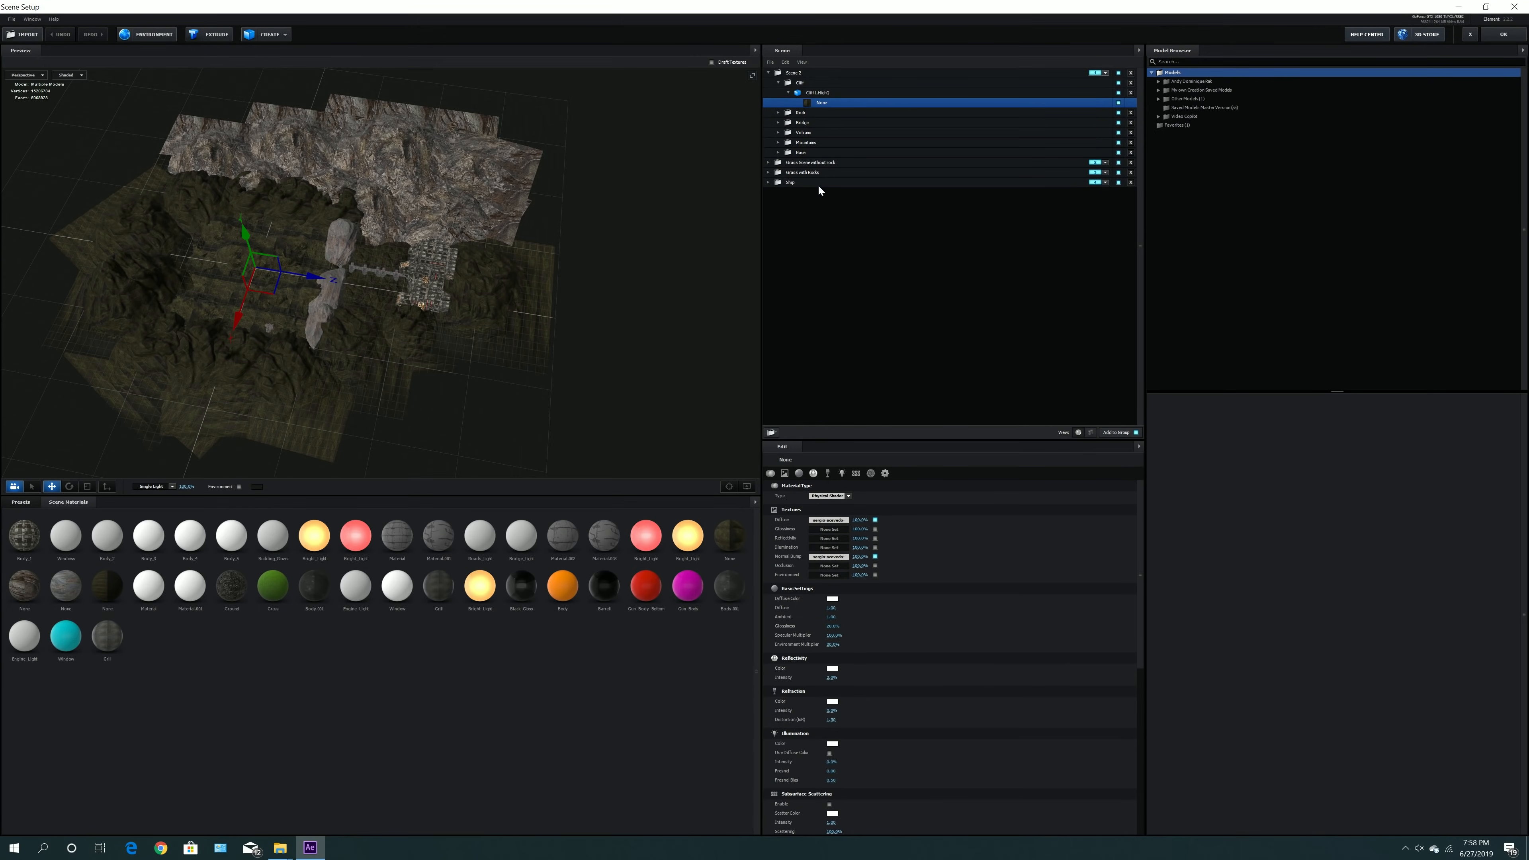
left_click(835, 520)
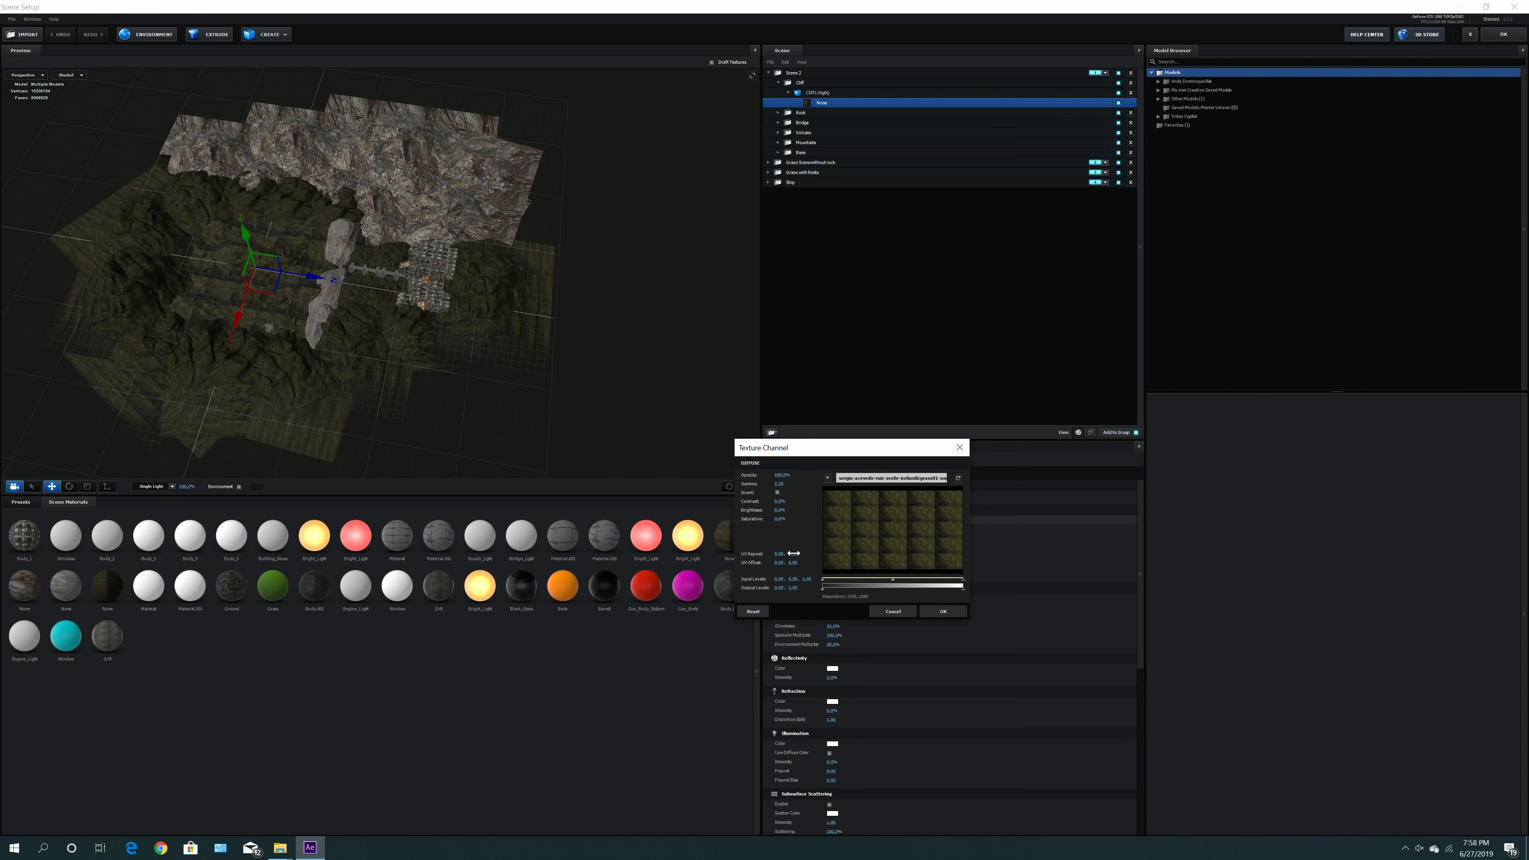
left_click(943, 611)
left_click(1505, 34)
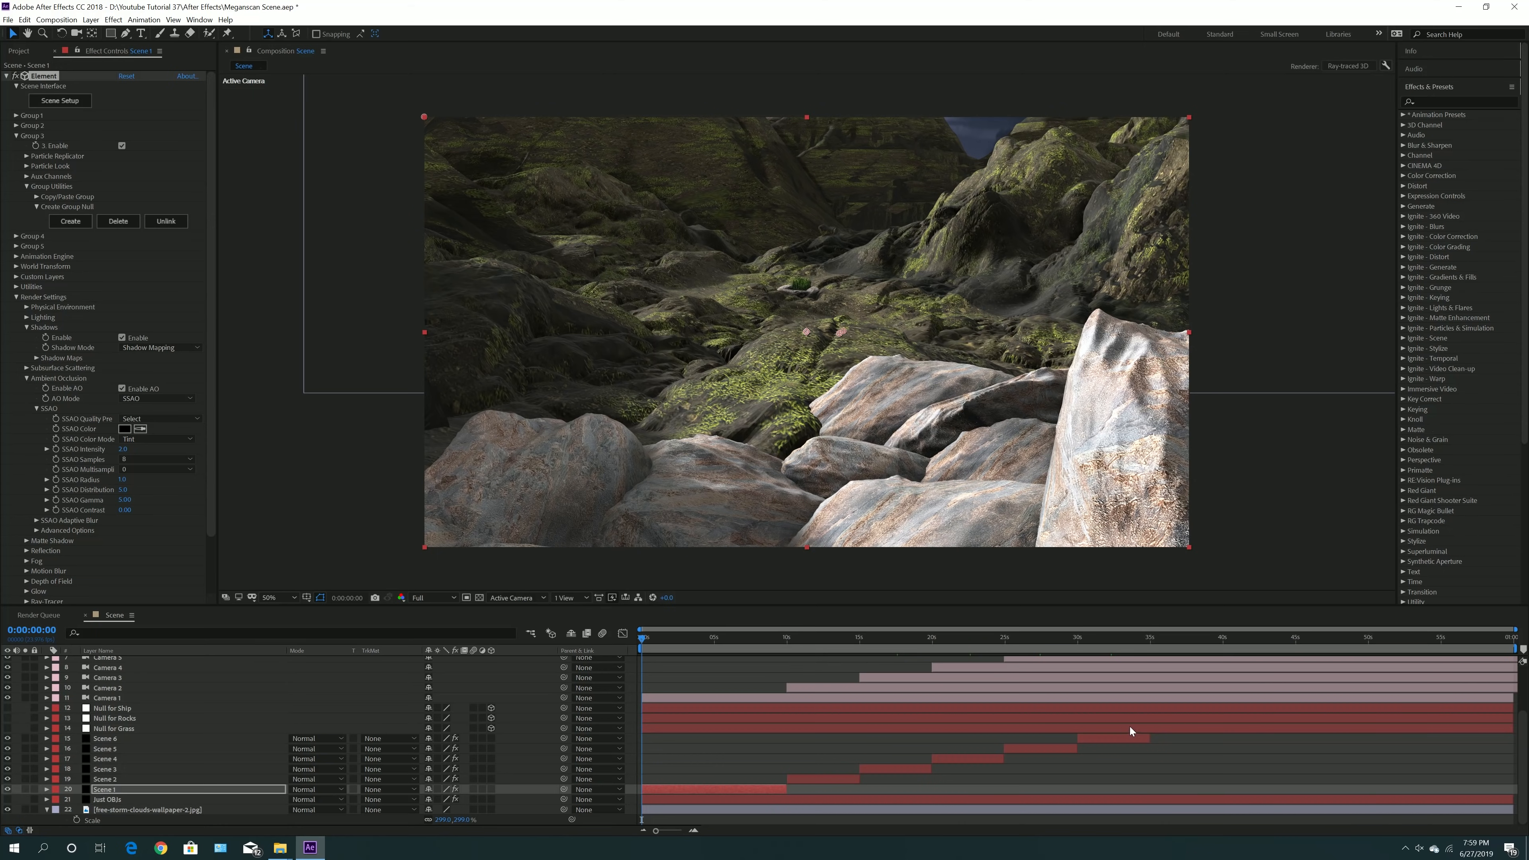
- Review the Shadow Mode options in Scene 1's Element render settings, keeping Shadow Mapping
left_click(118, 789)
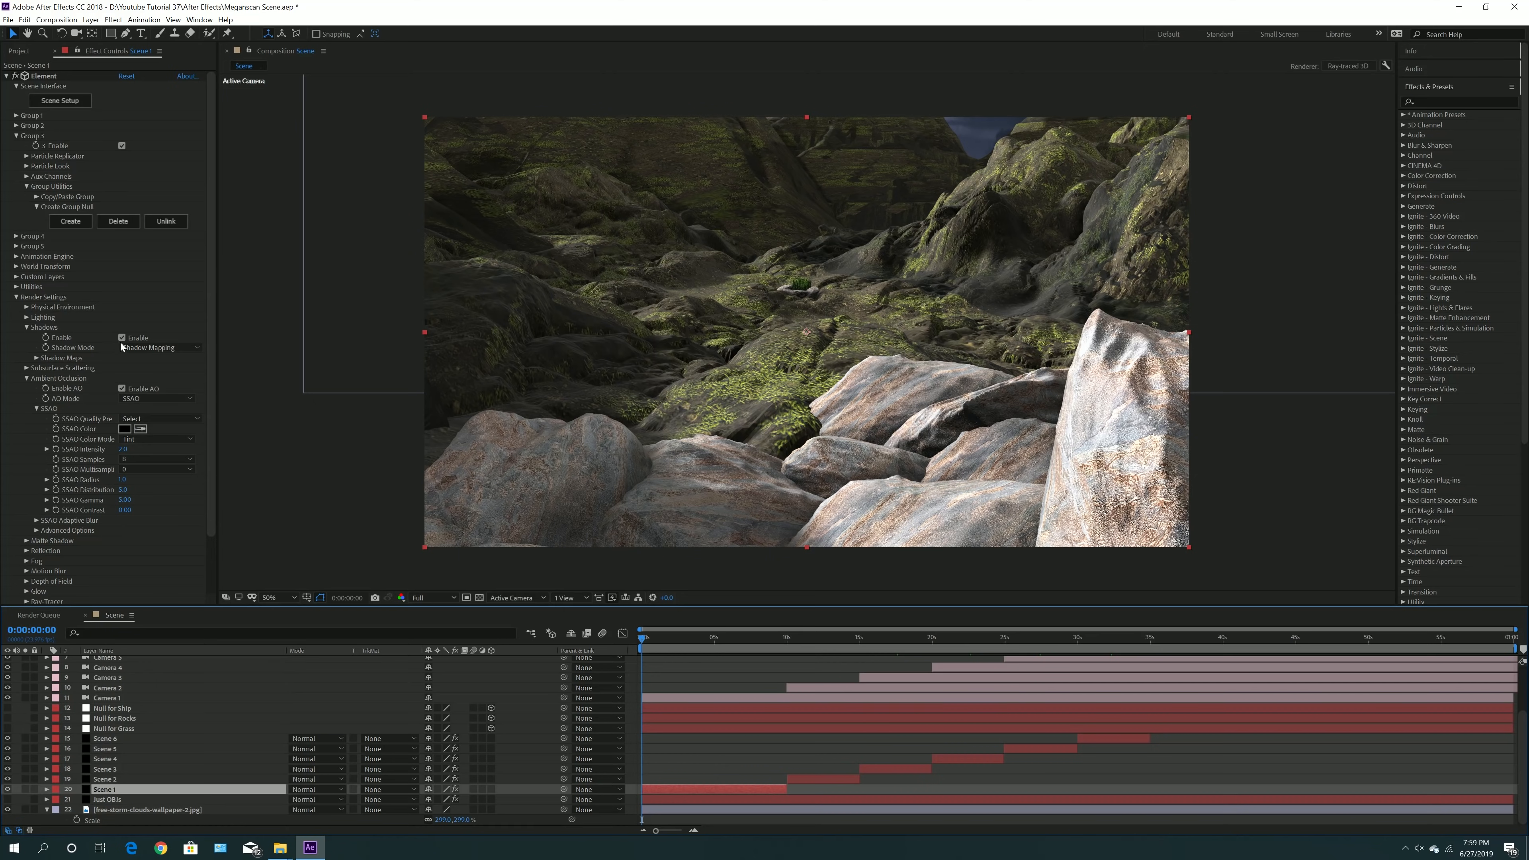
left_click(132, 349)
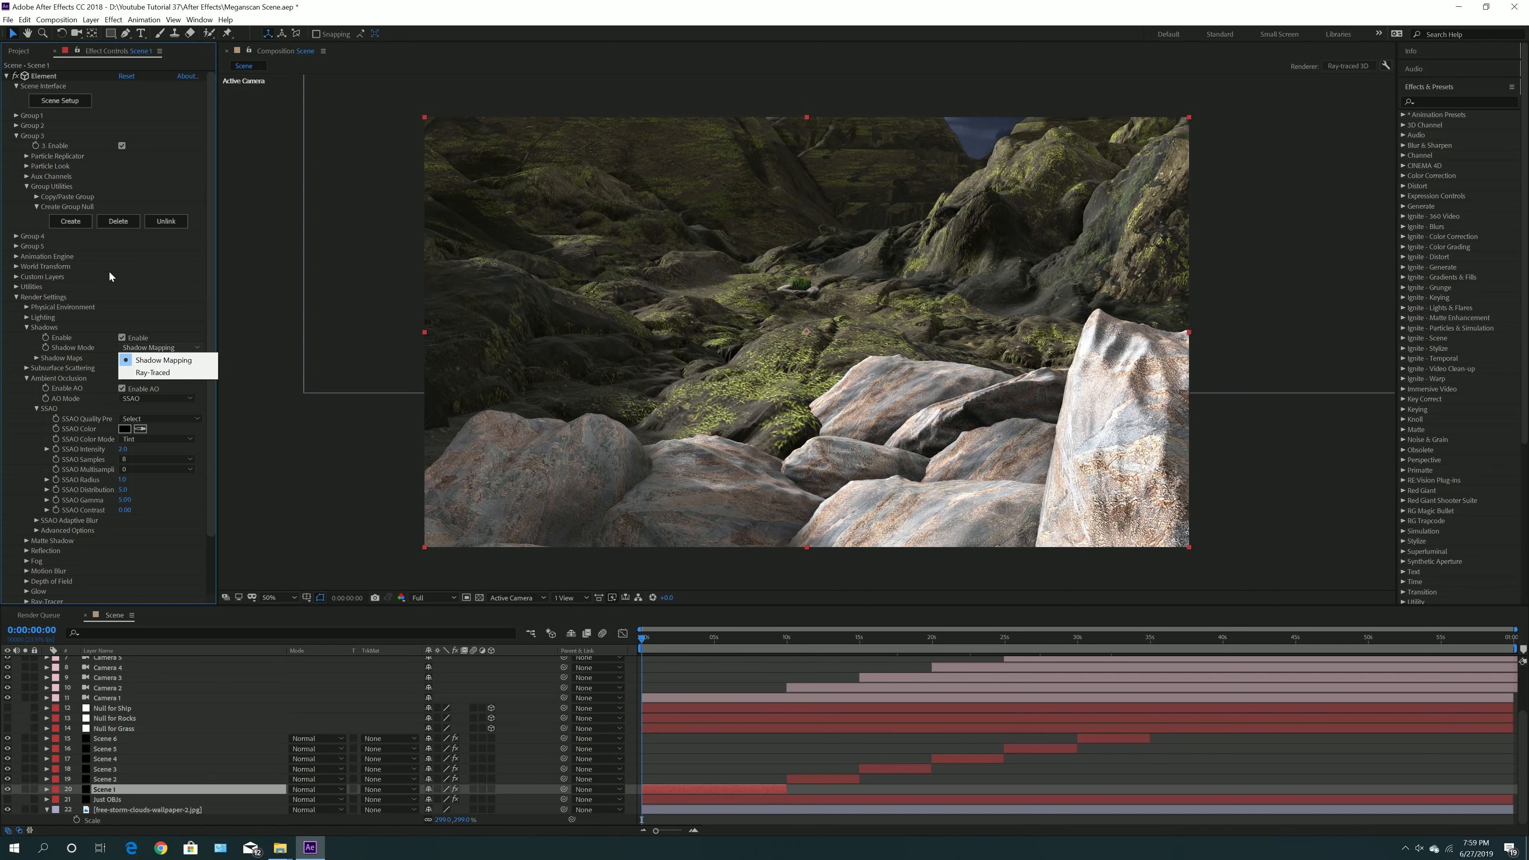
left_click(52, 328)
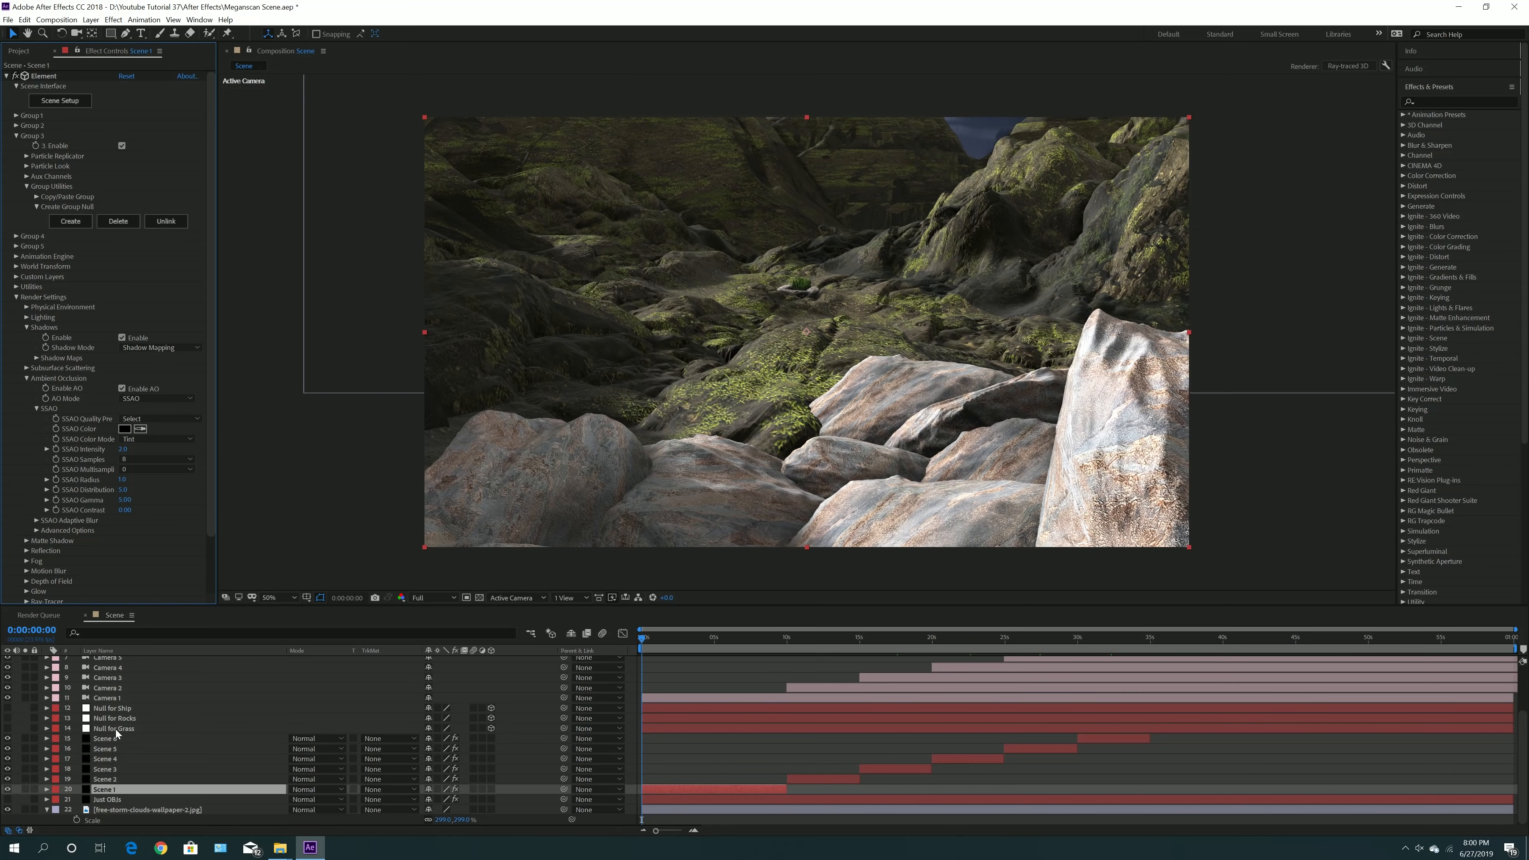
- Show the scene and its parallel lights in a two-view horizontal layout with the Top view beside the Active Camera
scroll(116, 732, "up", 3)
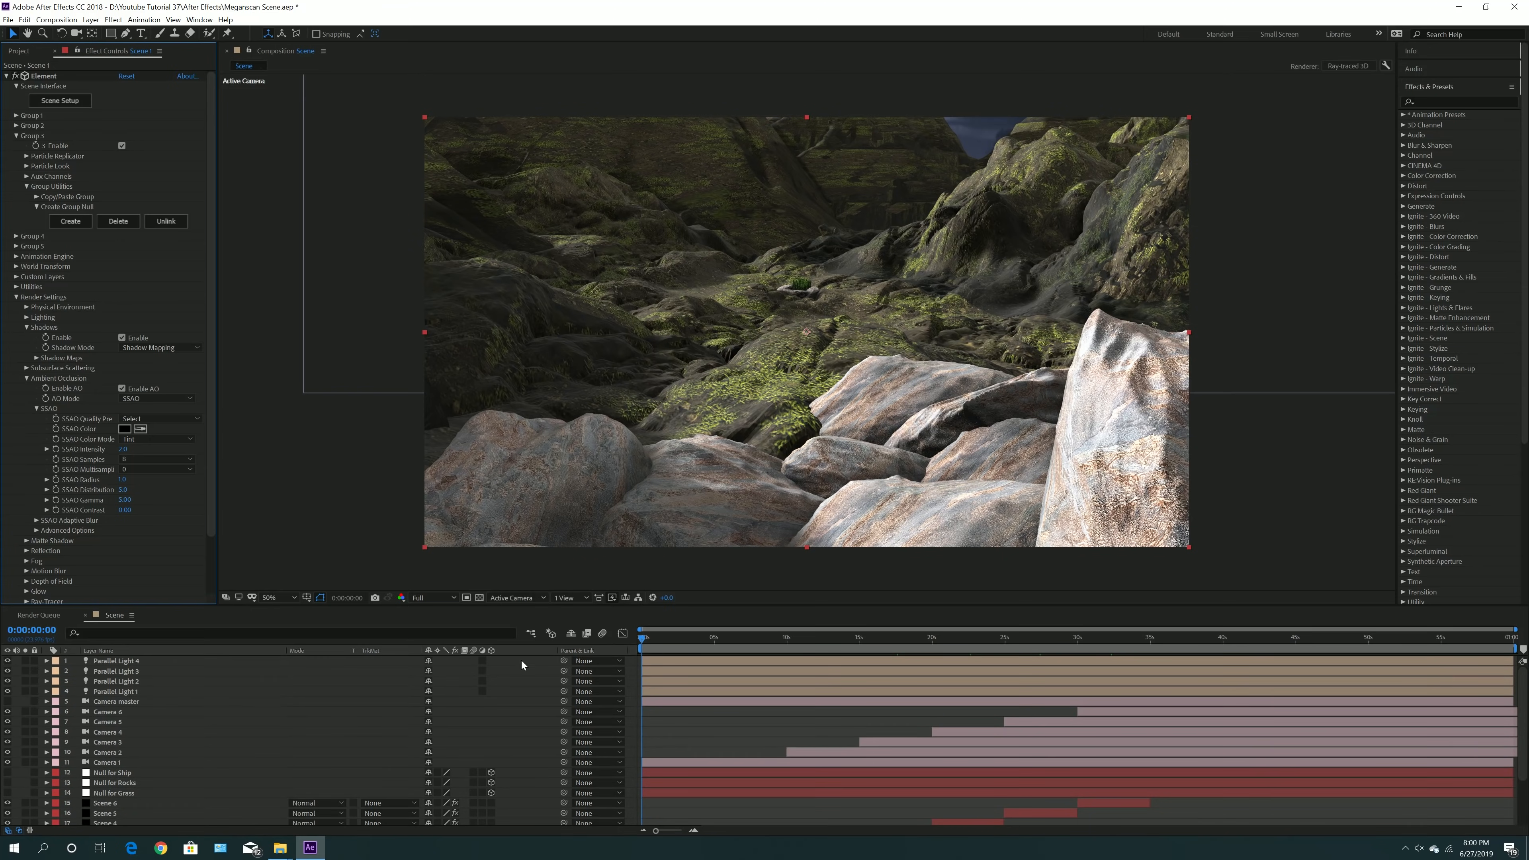
left_click(574, 597)
left_click(580, 626)
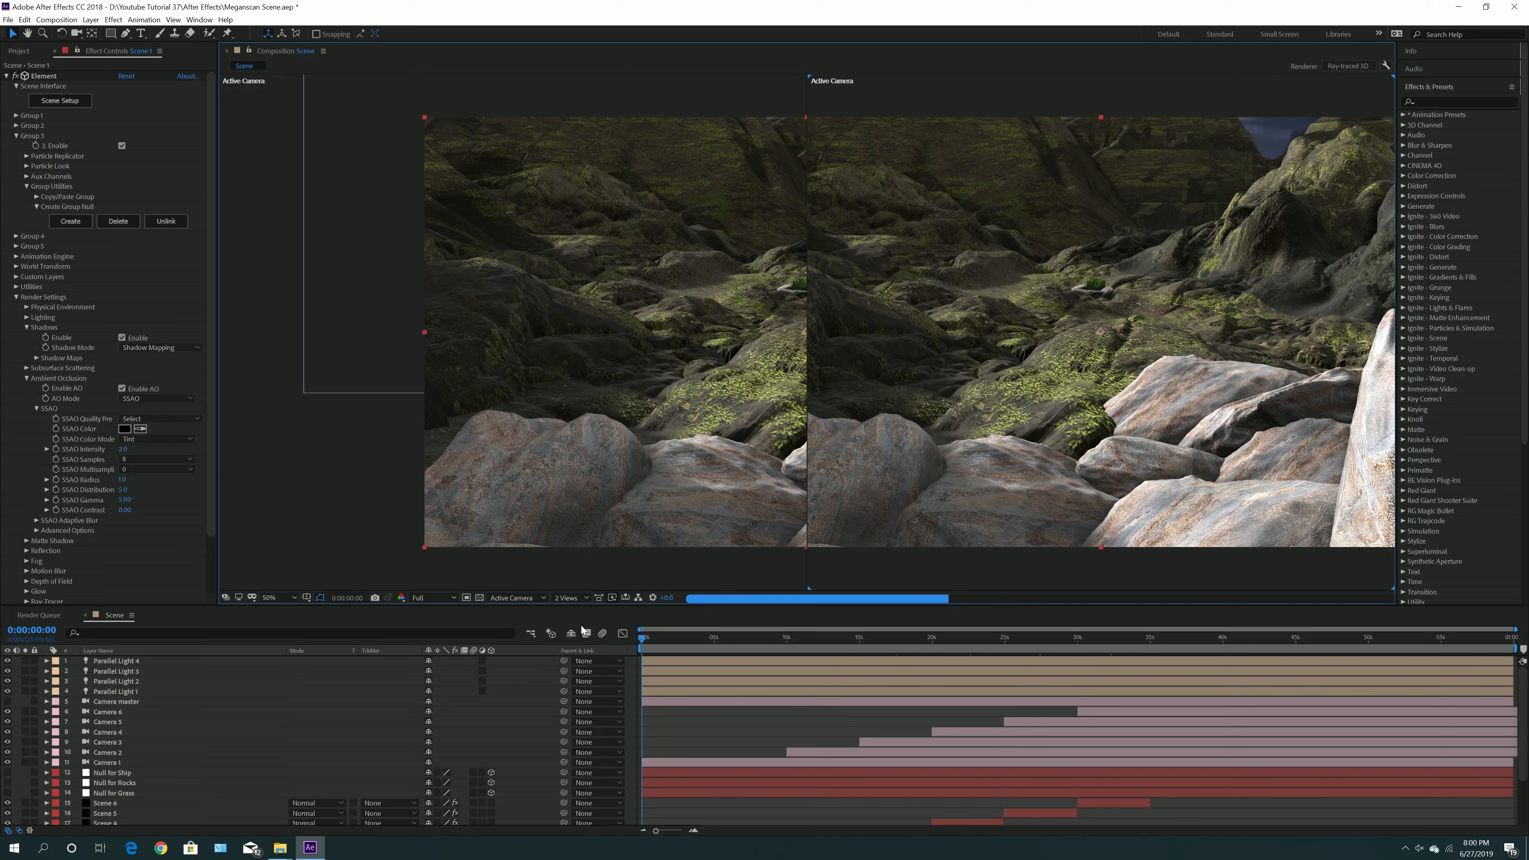
left_click(544, 456)
left_click(521, 598)
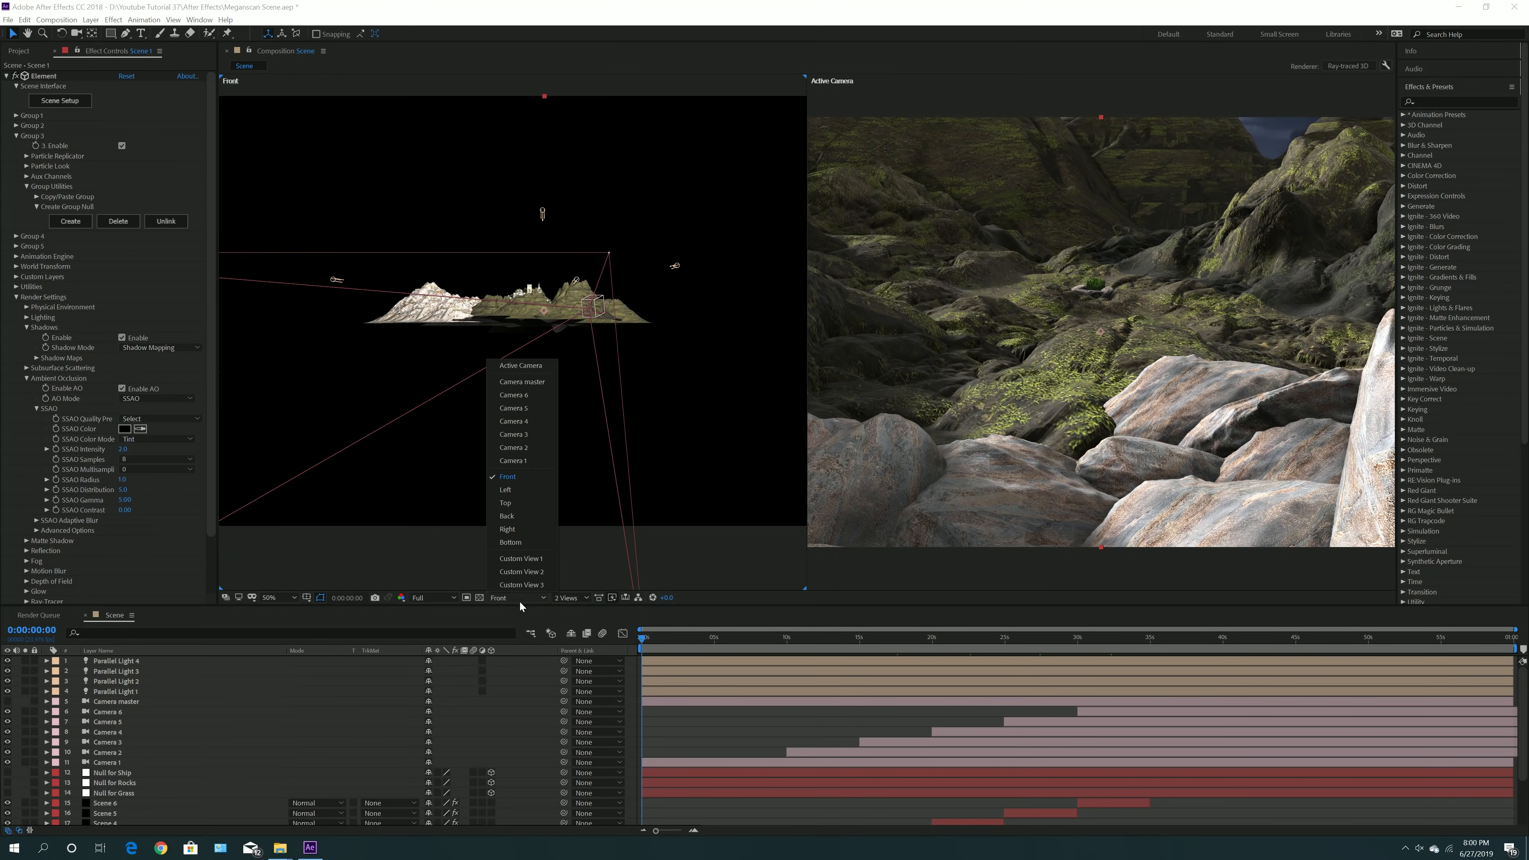
left_click(524, 503)
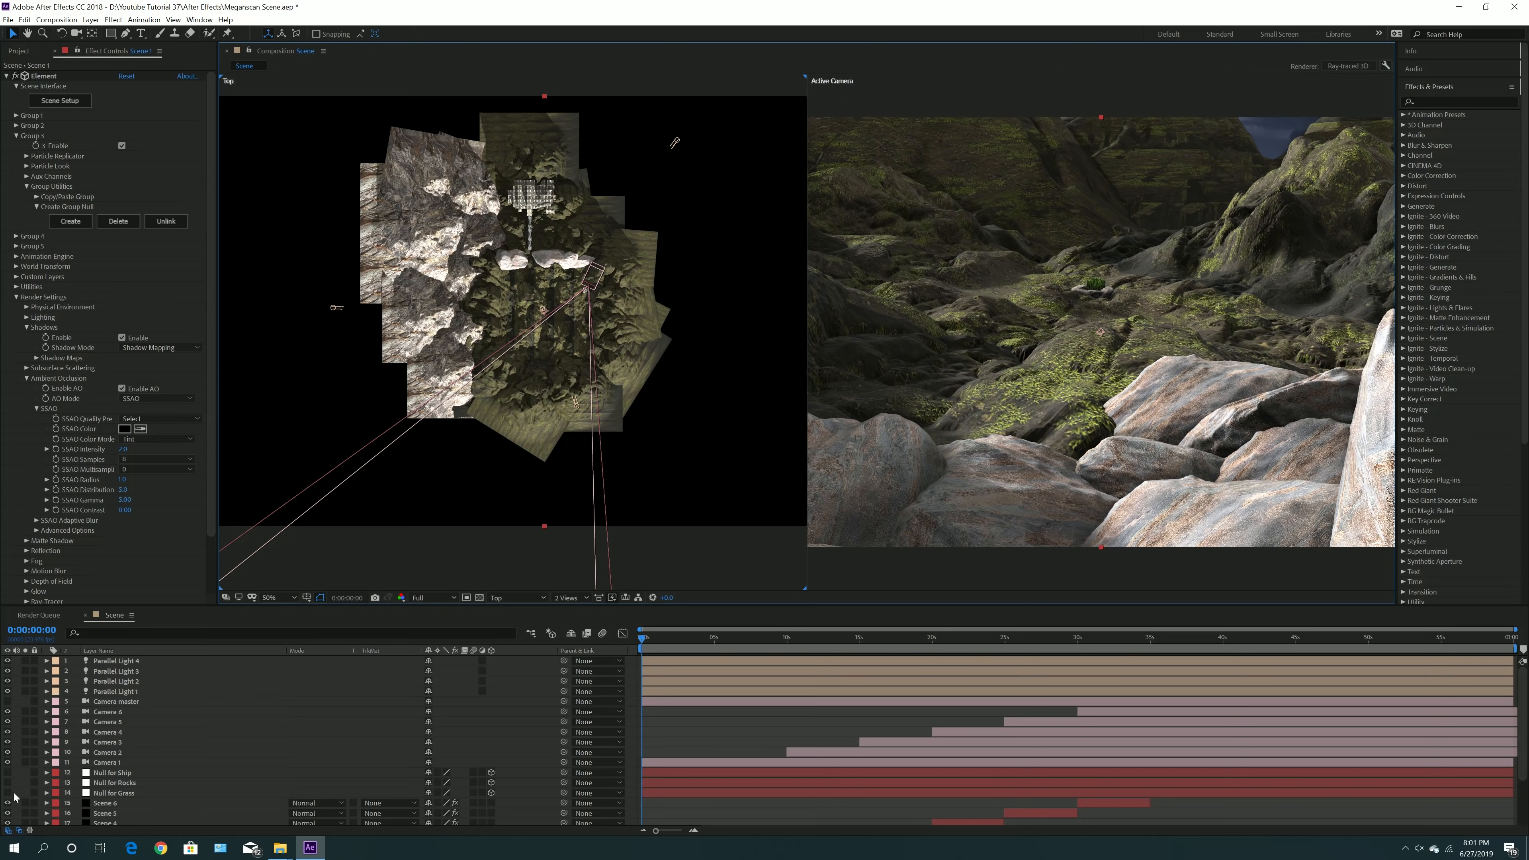
- Add an ambient light to the scene with an intensity of 10%
left_click(90, 20)
mouse_move(98, 35)
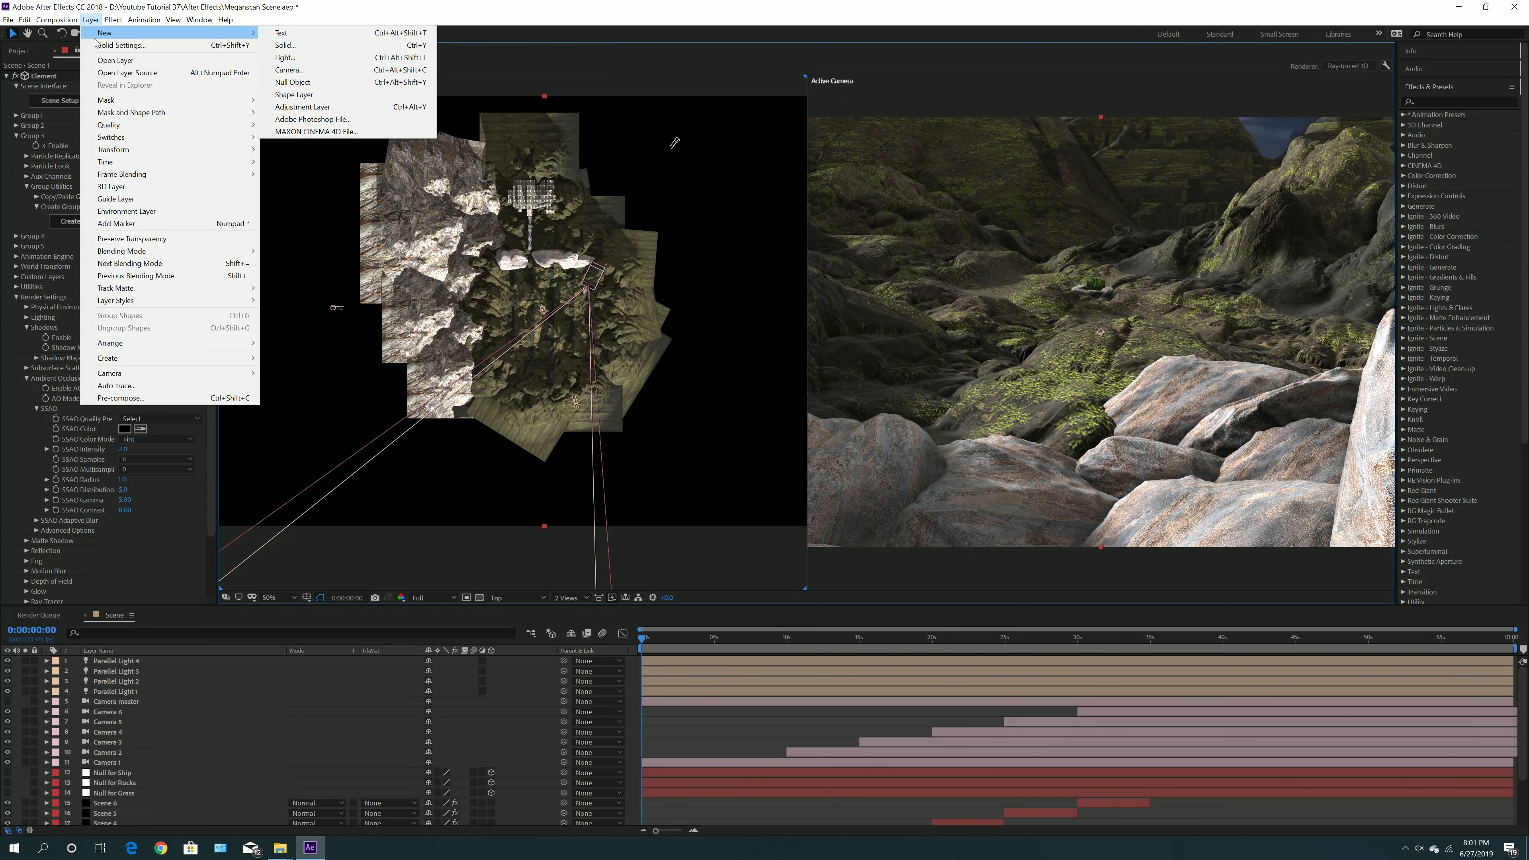
left_click(285, 58)
left_click(246, 193)
left_click(239, 243)
double_click(221, 229)
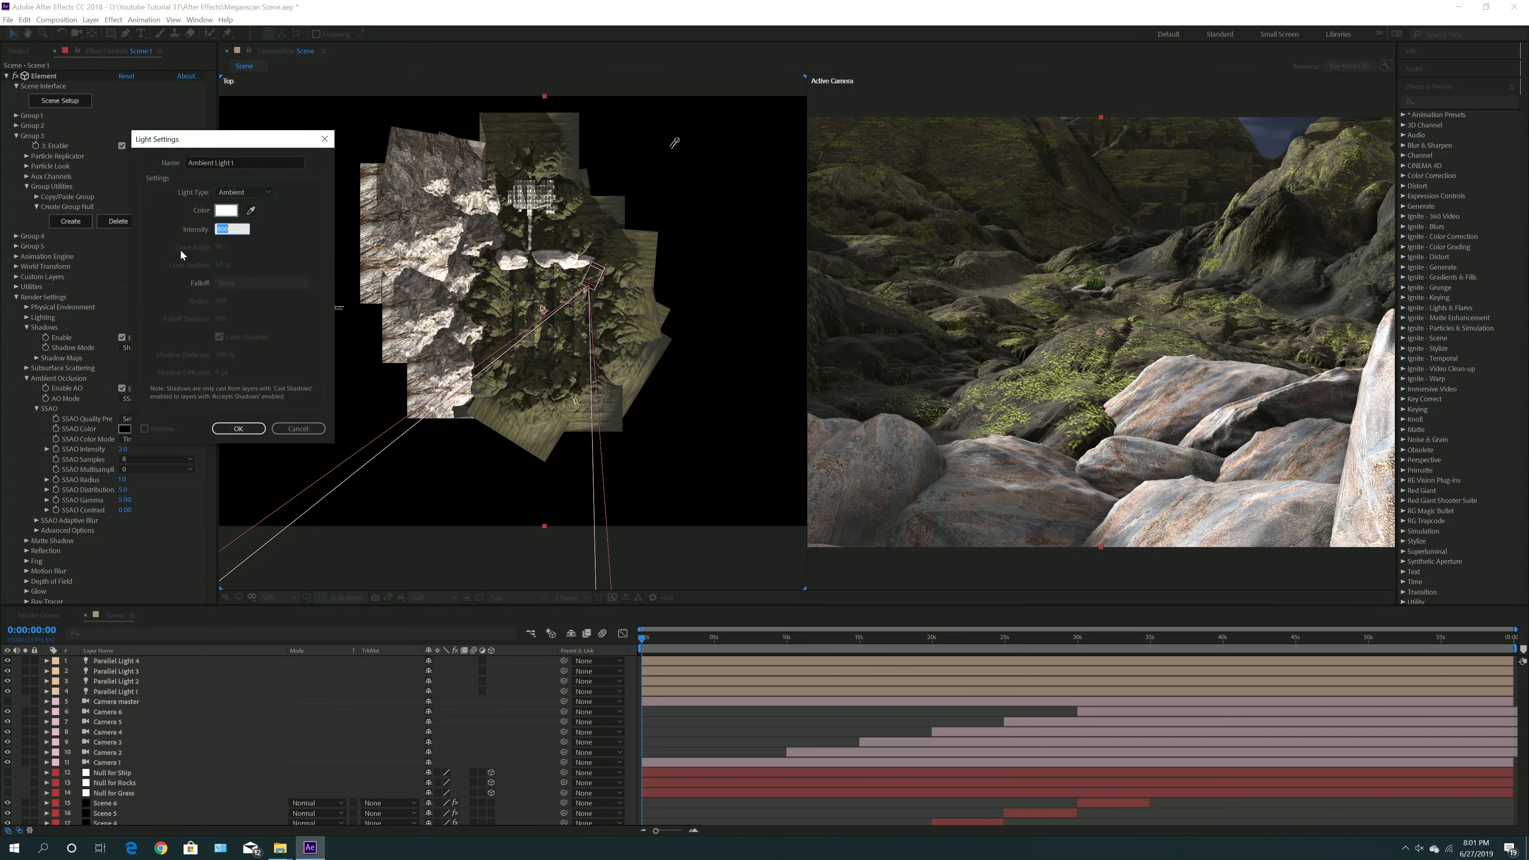
type("10")
left_click(240, 428)
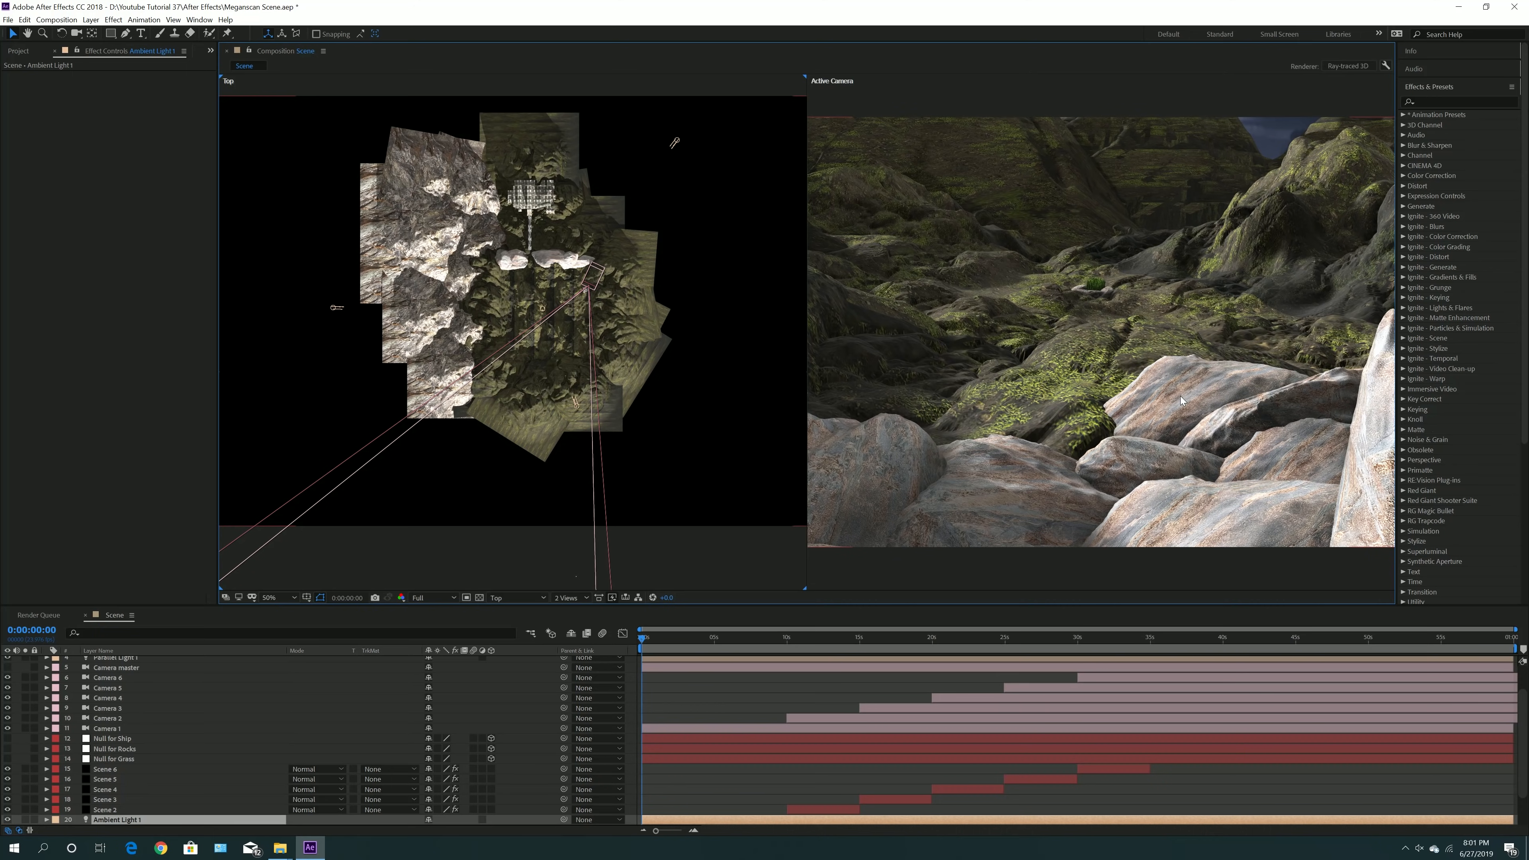
- Return the composition to a single Active Camera view at 50% magnification
scroll(1114, 374, "down", 2)
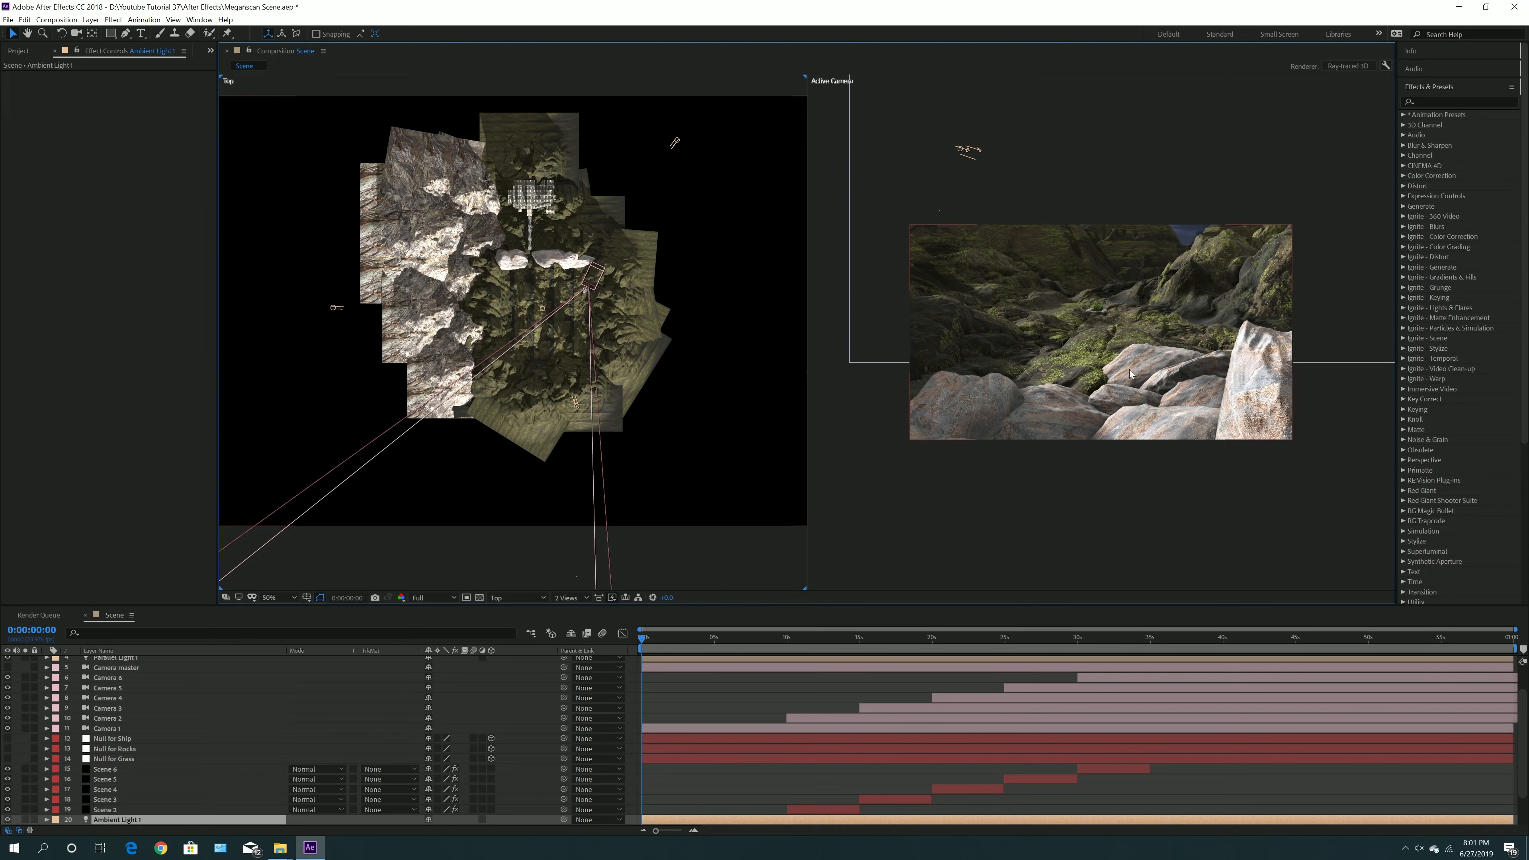
left_click(564, 596)
left_click(571, 612)
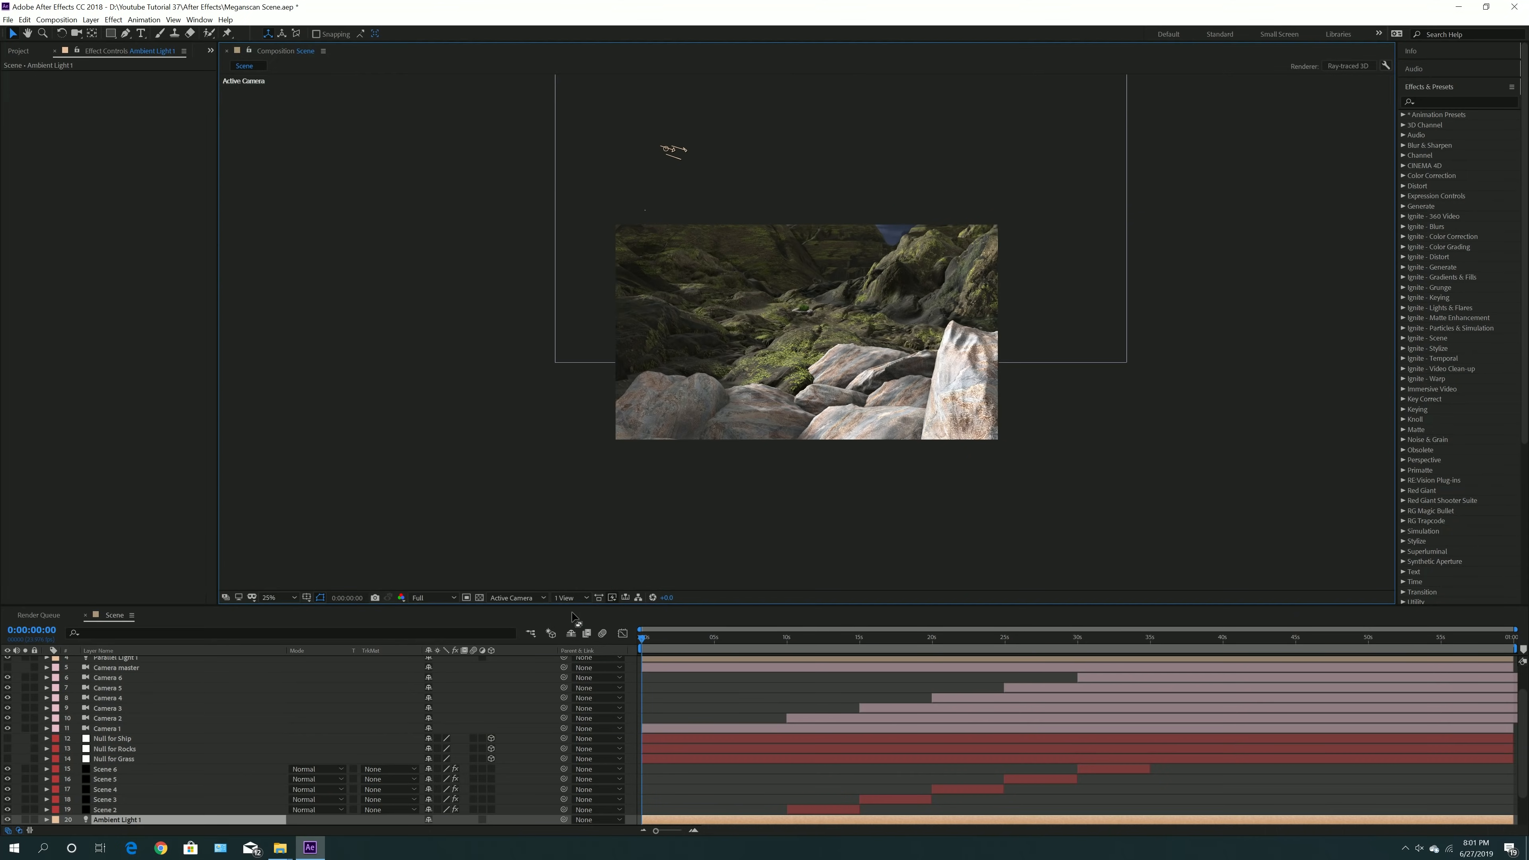
key("period")
key("period")
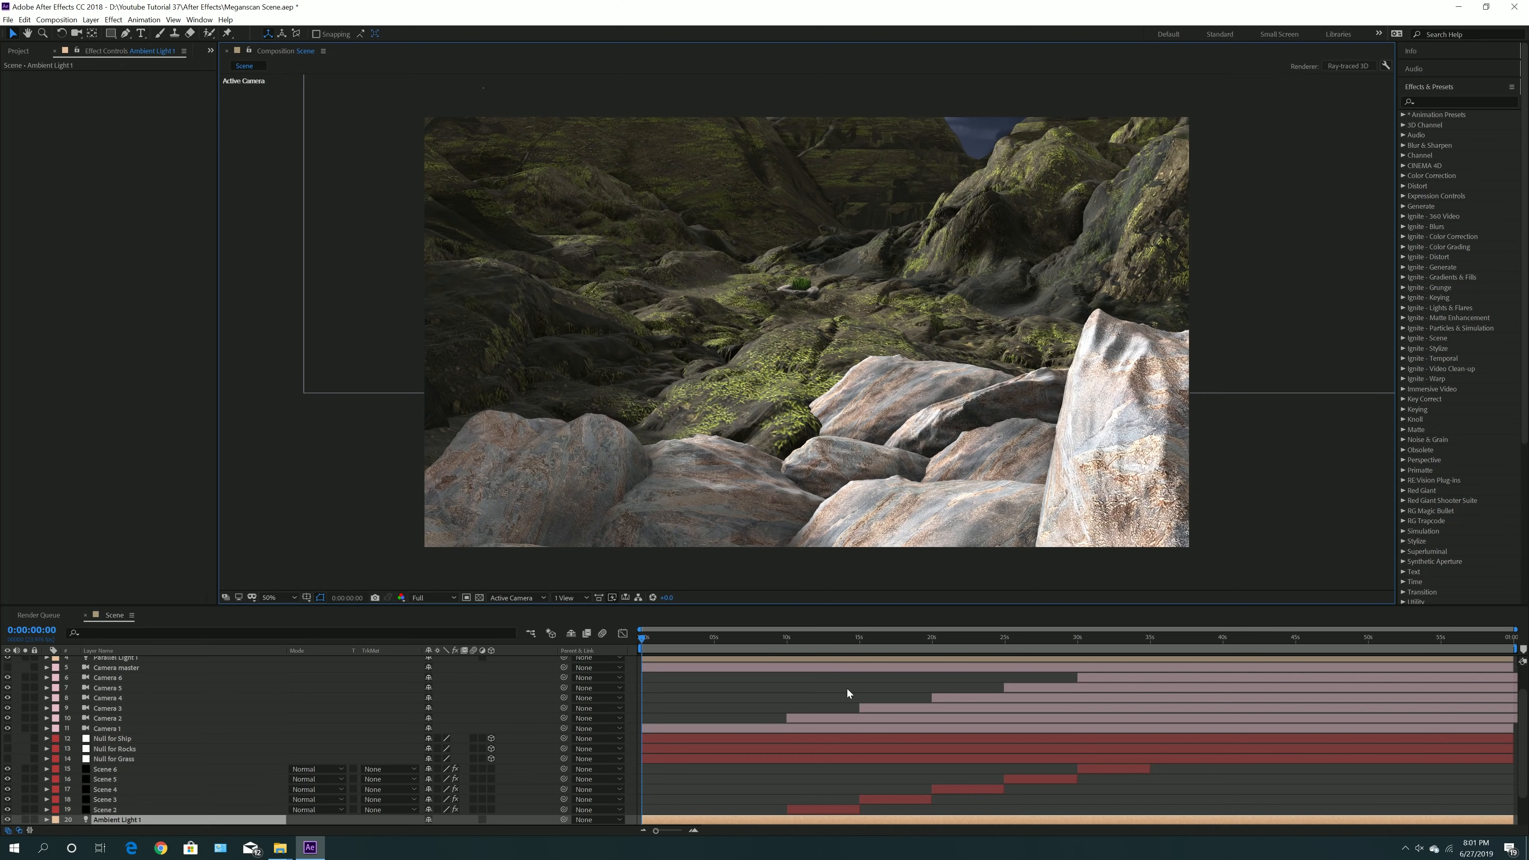
- Examine the lit scene through the cameras at 0:00:12:18, 0:00:17:18, 0:00:22:06, 0:00:27:15 and 0:00:32:08
left_click_drag(829, 642, 855, 641)
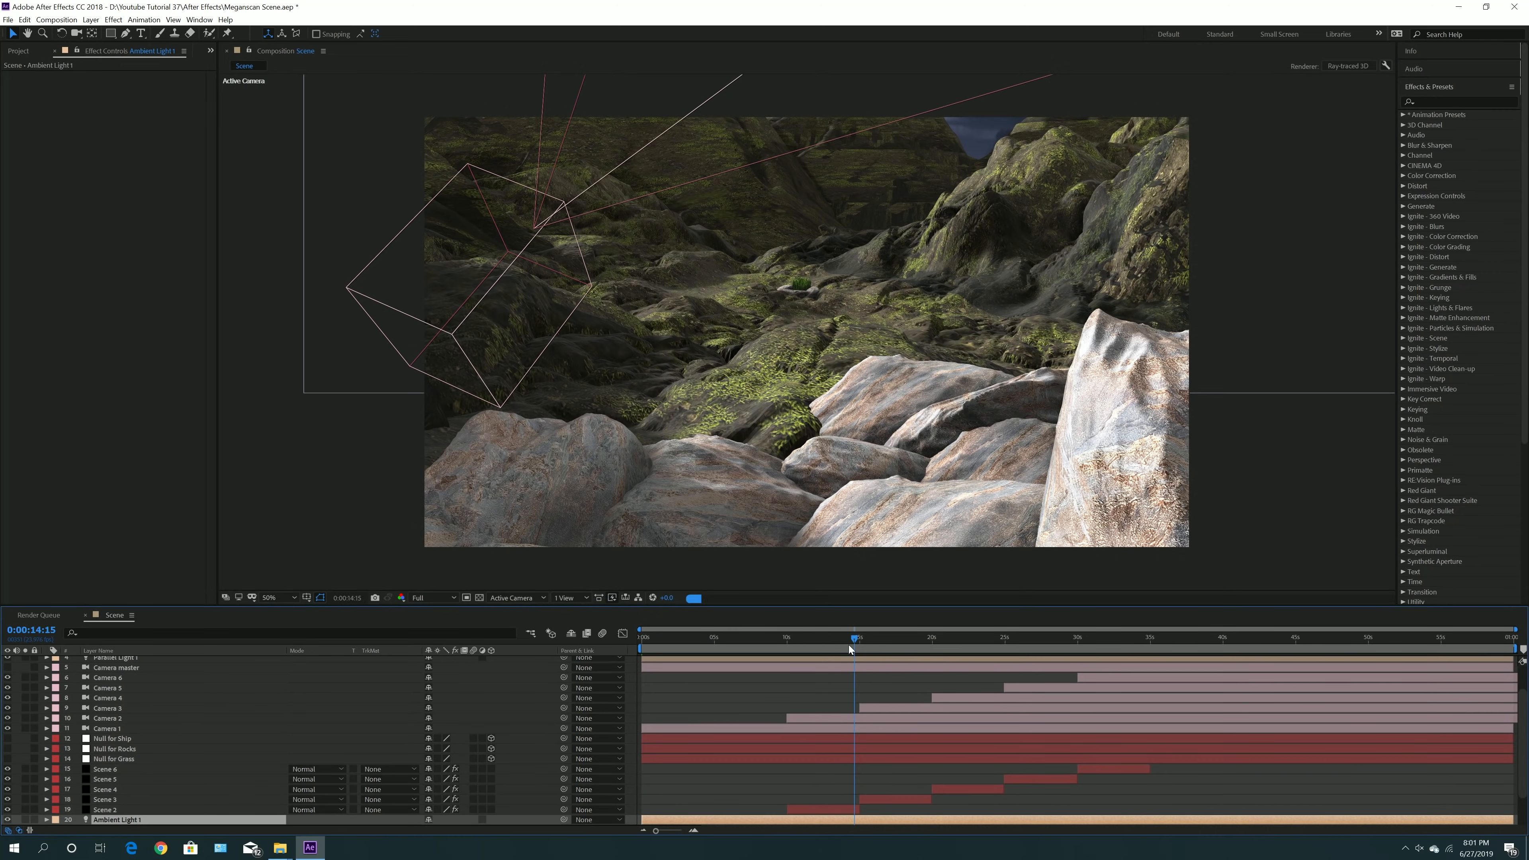
left_click(827, 642)
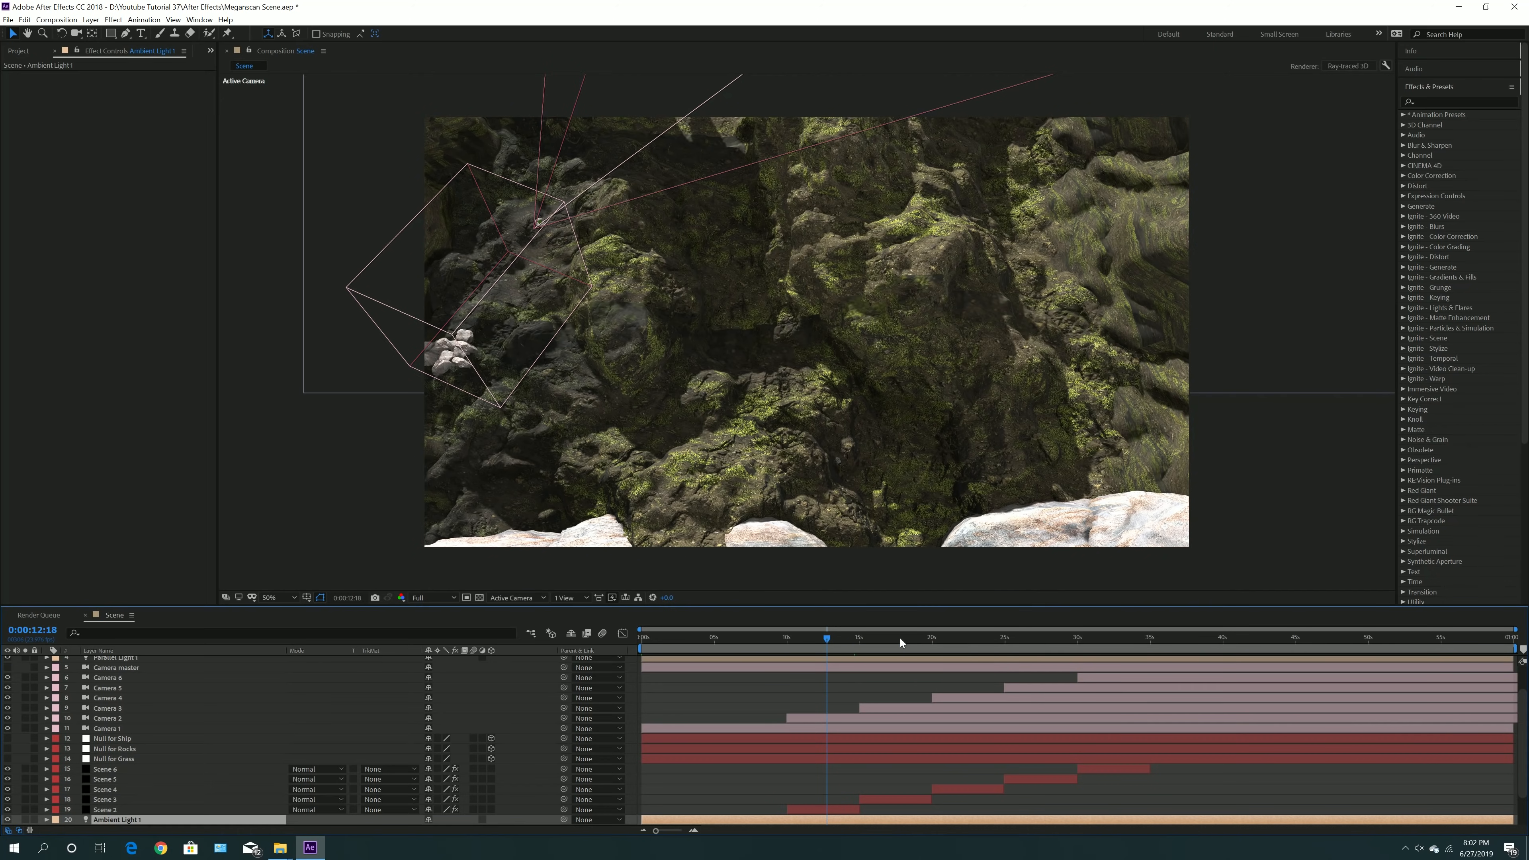
left_click(899, 640)
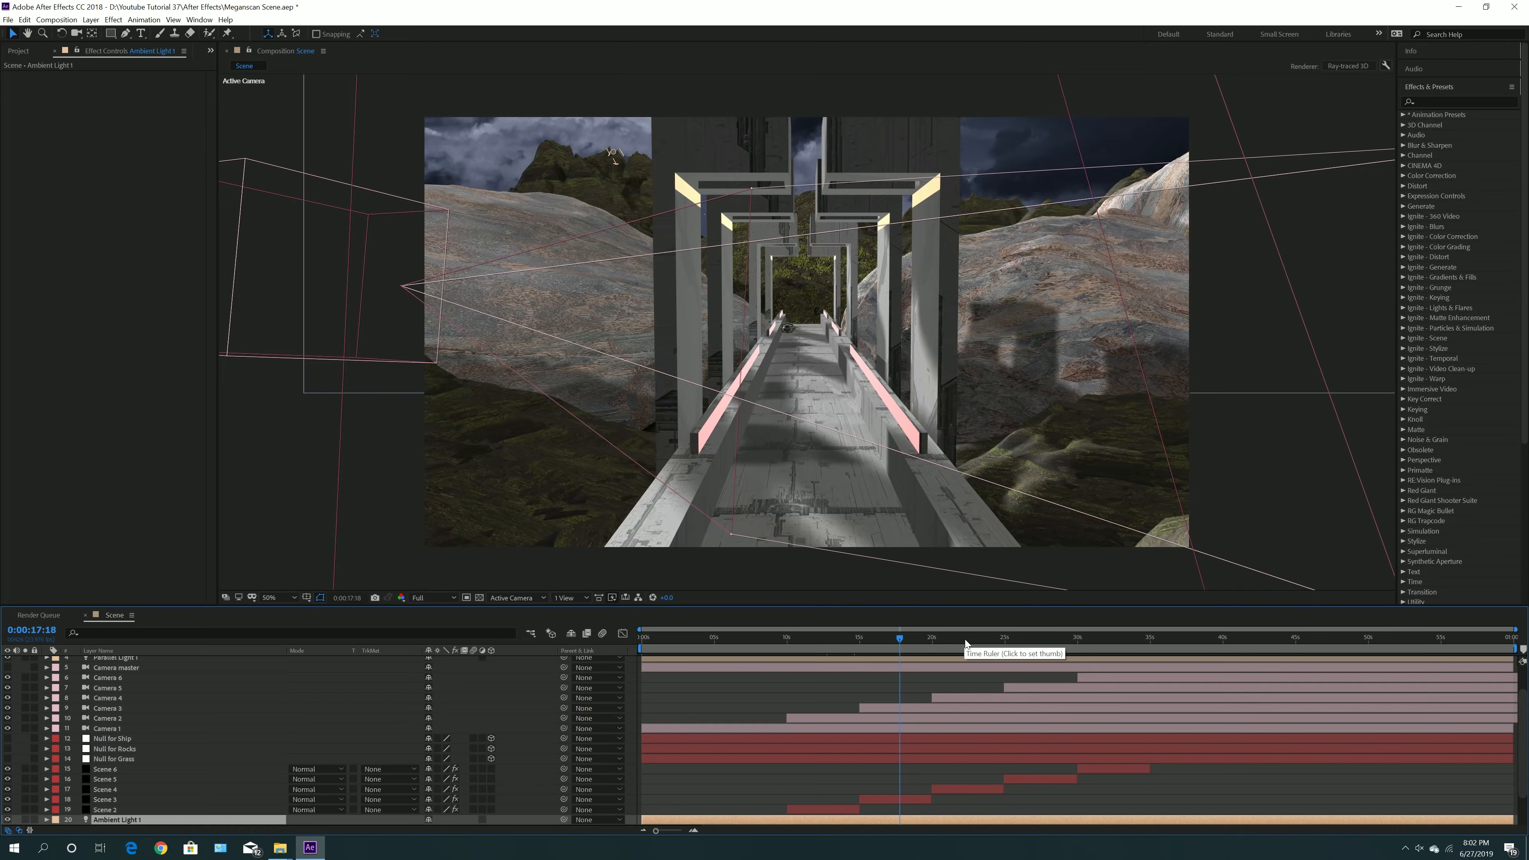
left_click(965, 639)
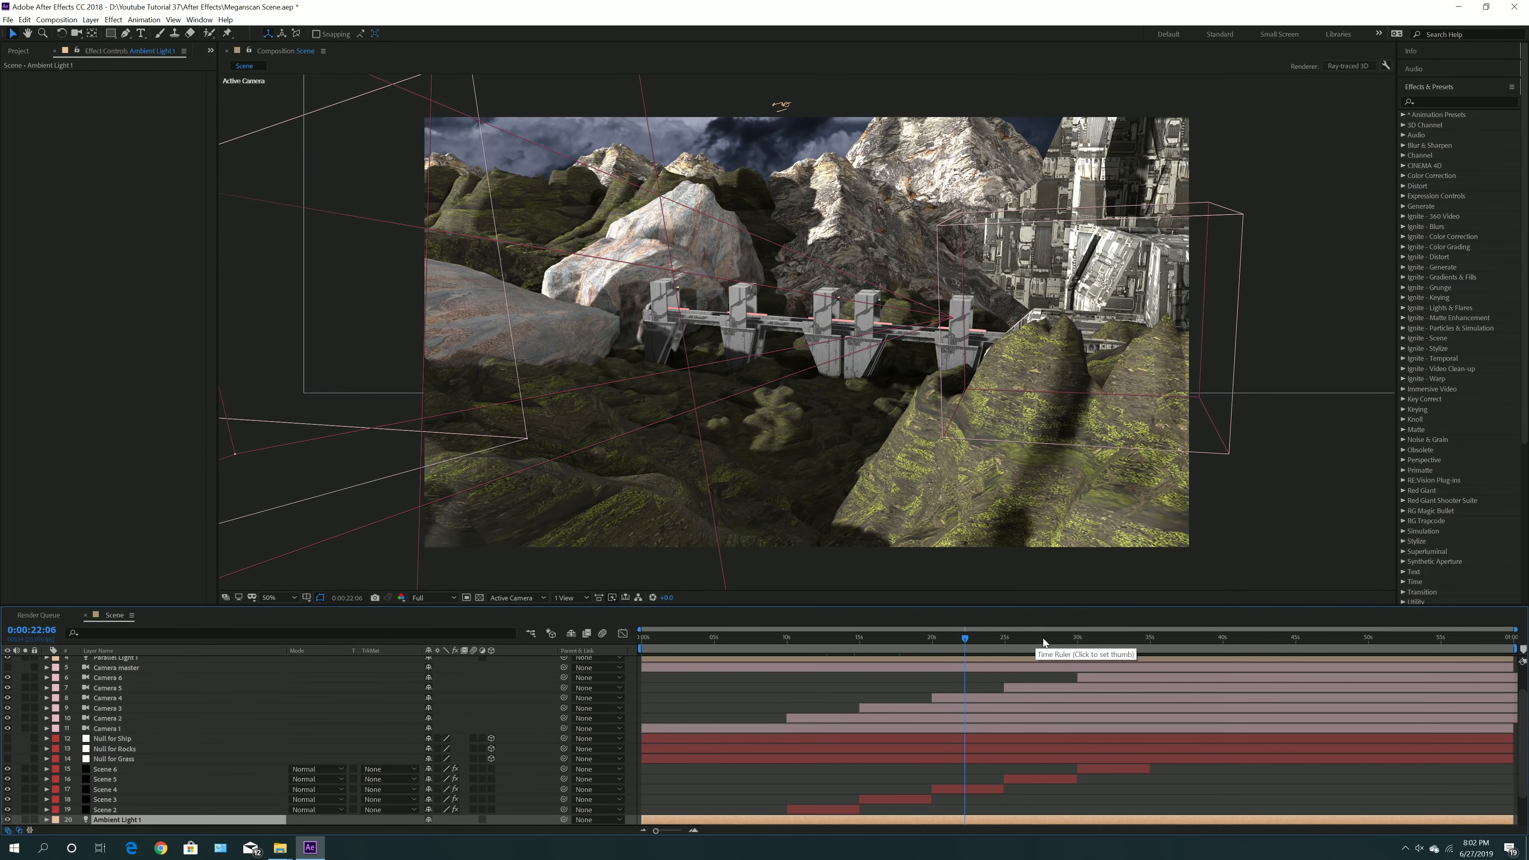
left_click(1043, 639)
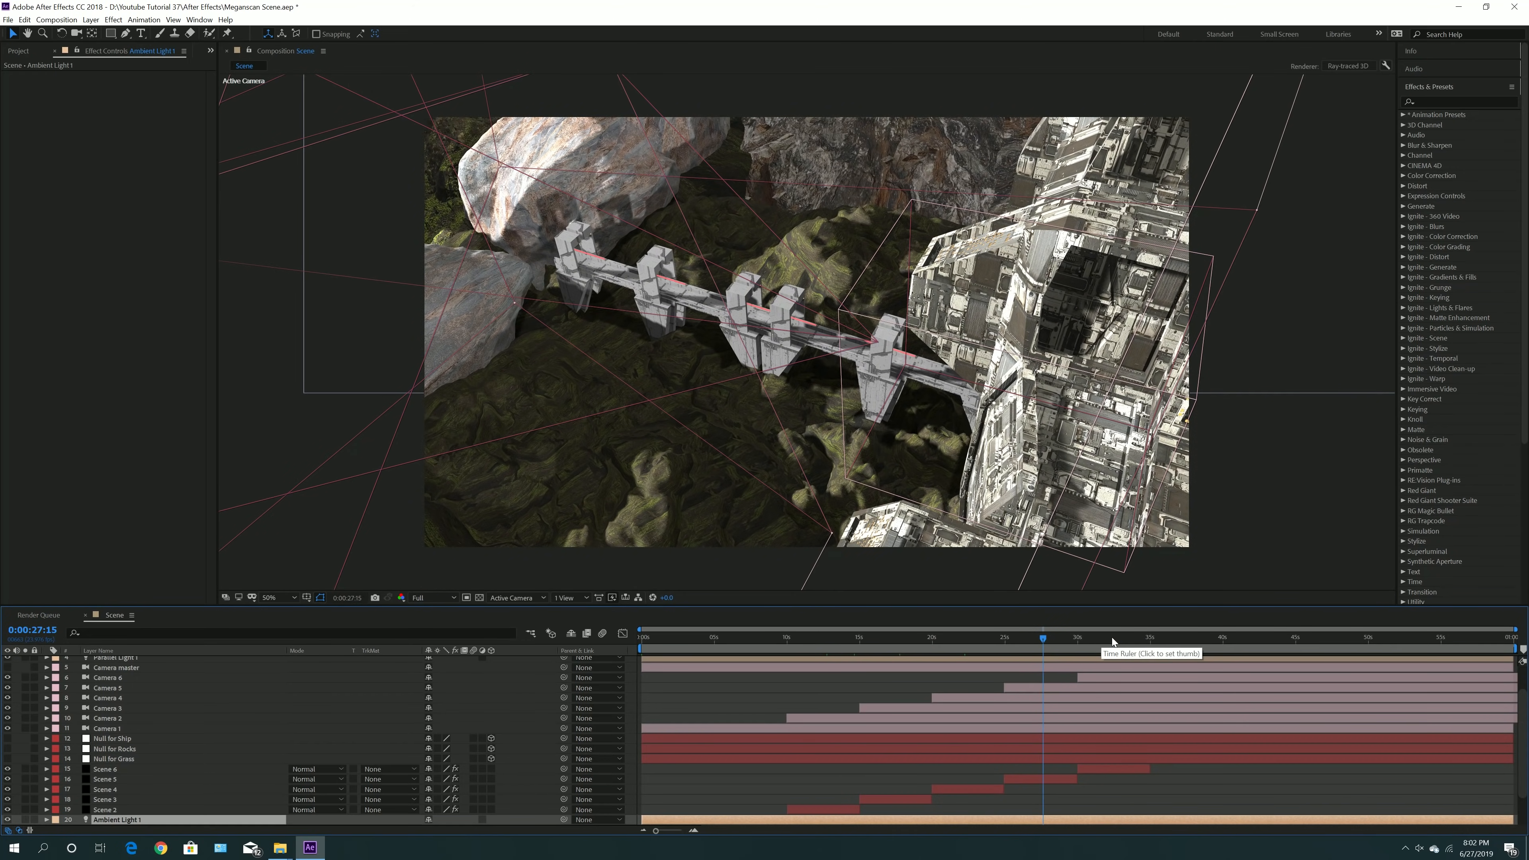
left_click(1112, 639)
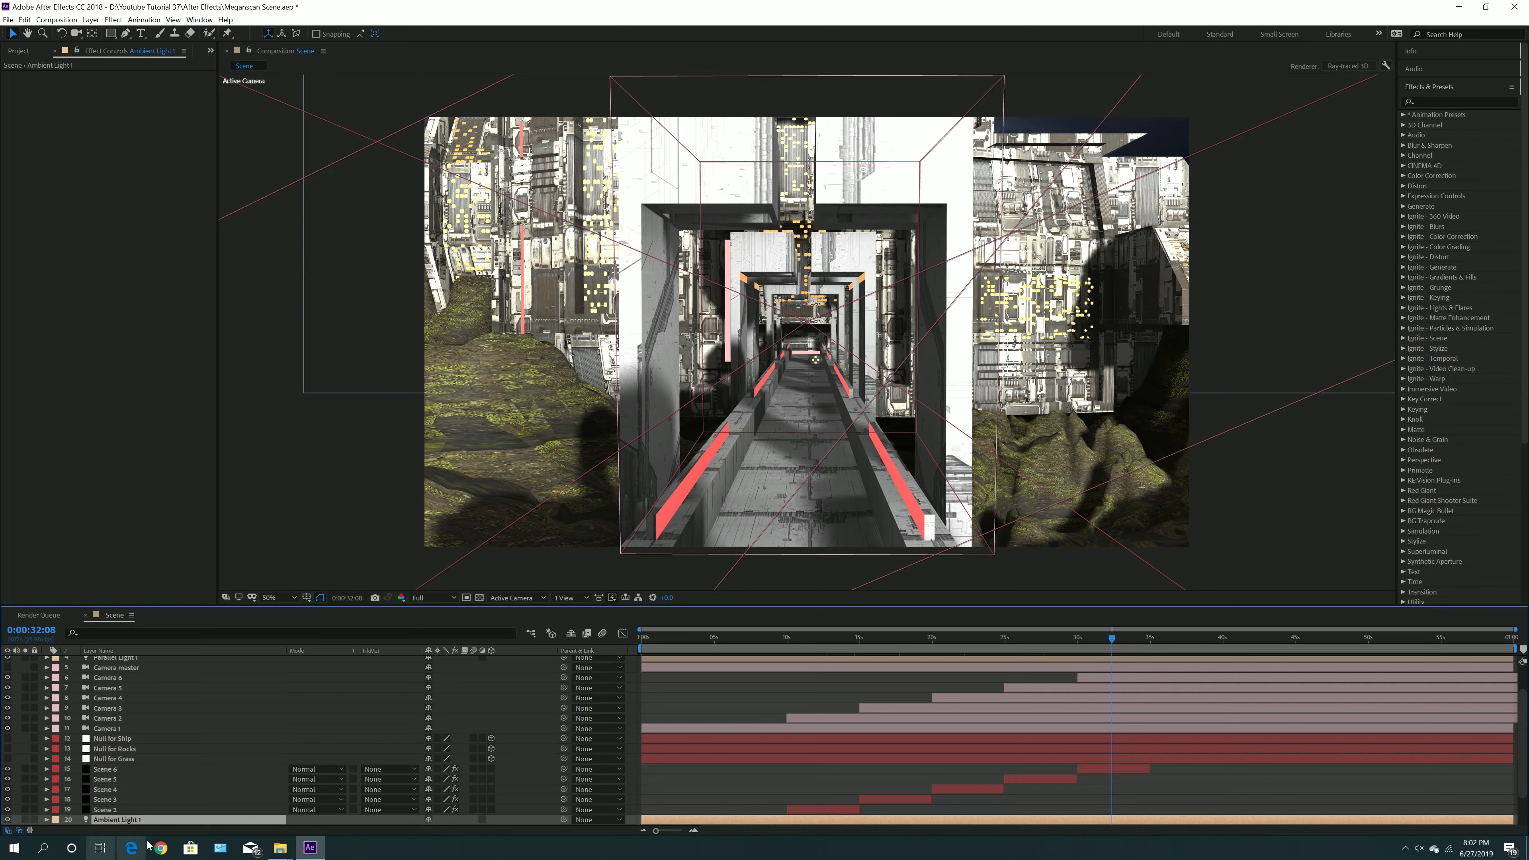
- Select the free-storm-clouds-wallpaper-2.jpg background layer and view the scene at 0:00:27:11
scroll(103, 814, "down", 2)
left_click(103, 810)
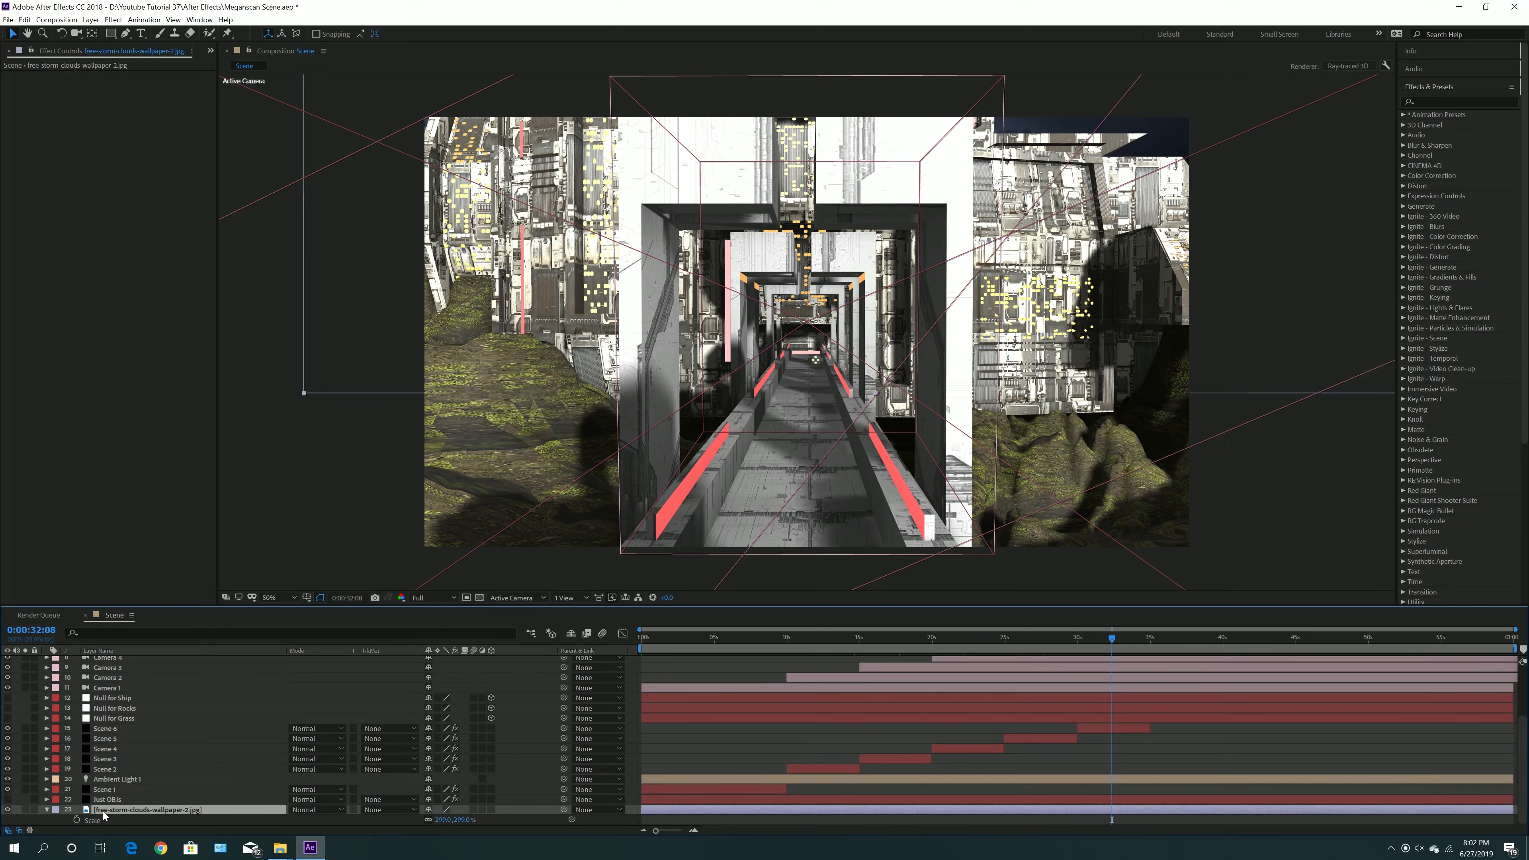
left_click(1041, 637)
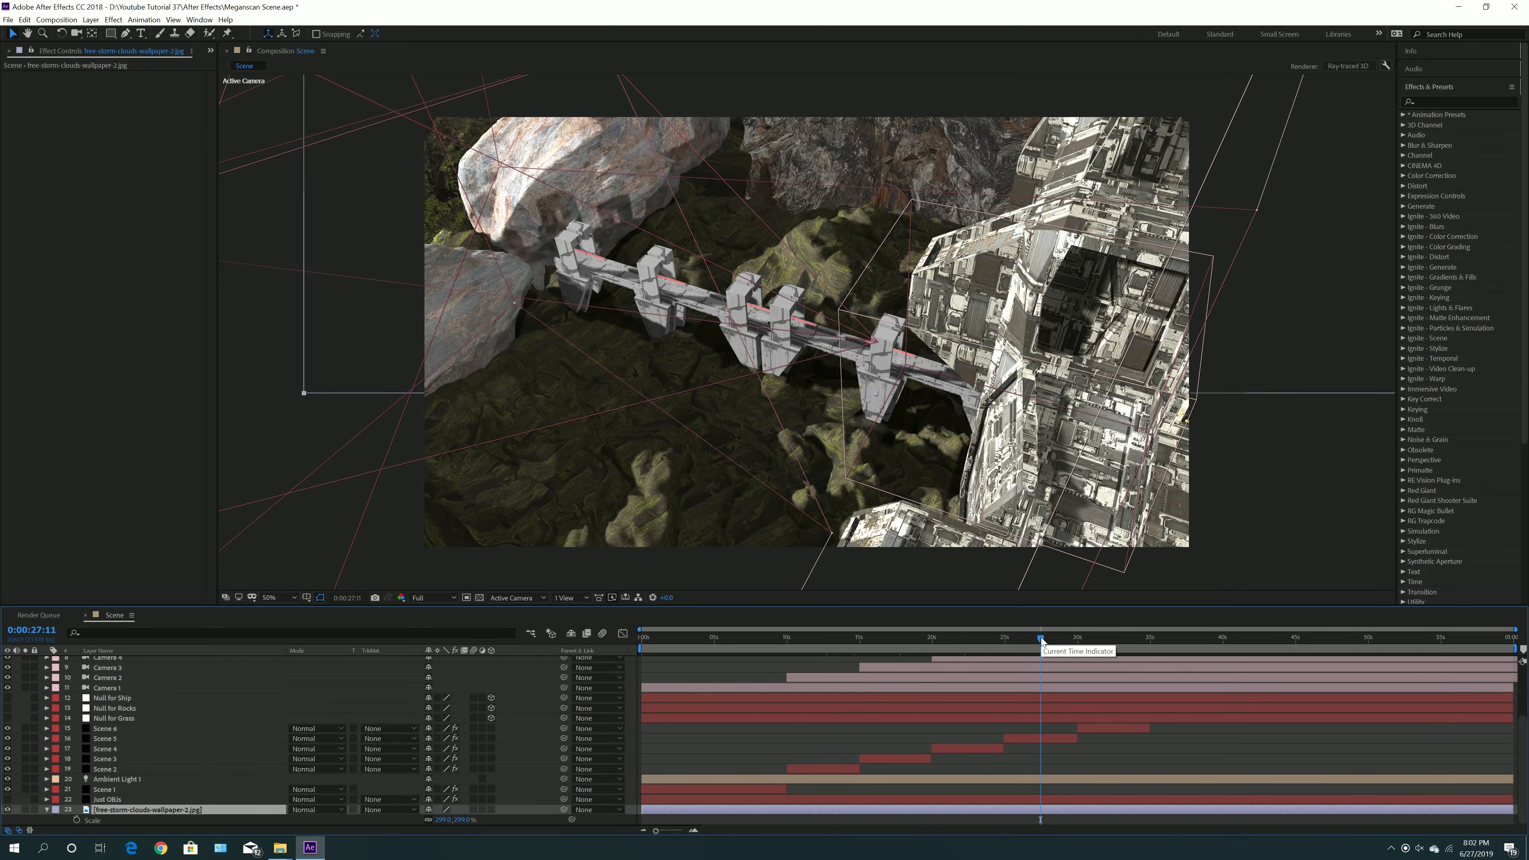
- Go to 0:00:22:01 and pre-compose all layers of the Scene composition into a new composition named Final, moving all attributes
left_click(962, 637)
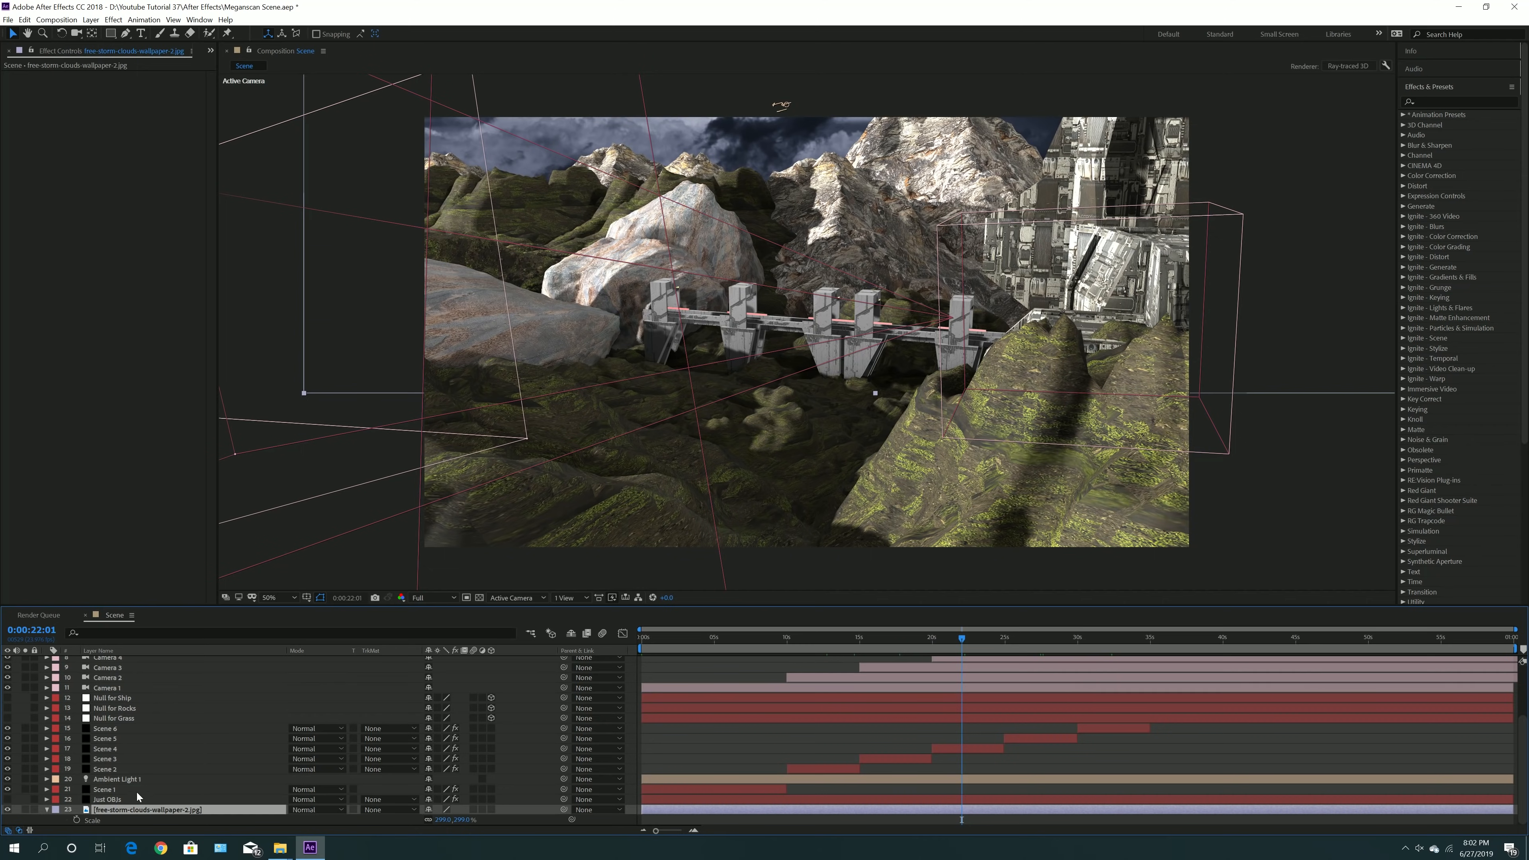
key("ctrl+a")
left_click(91, 21)
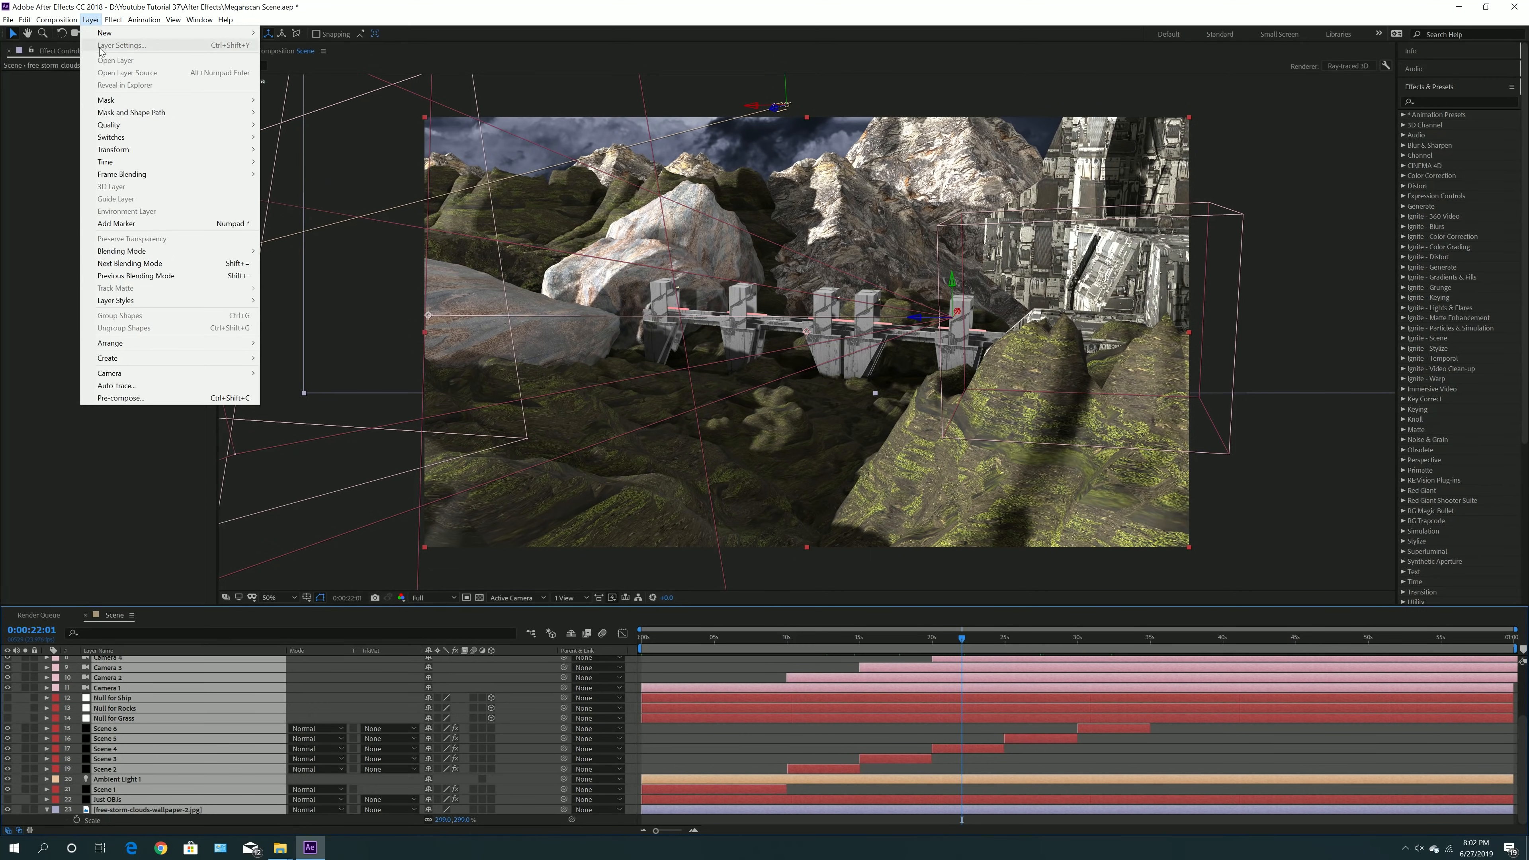
left_click(124, 400)
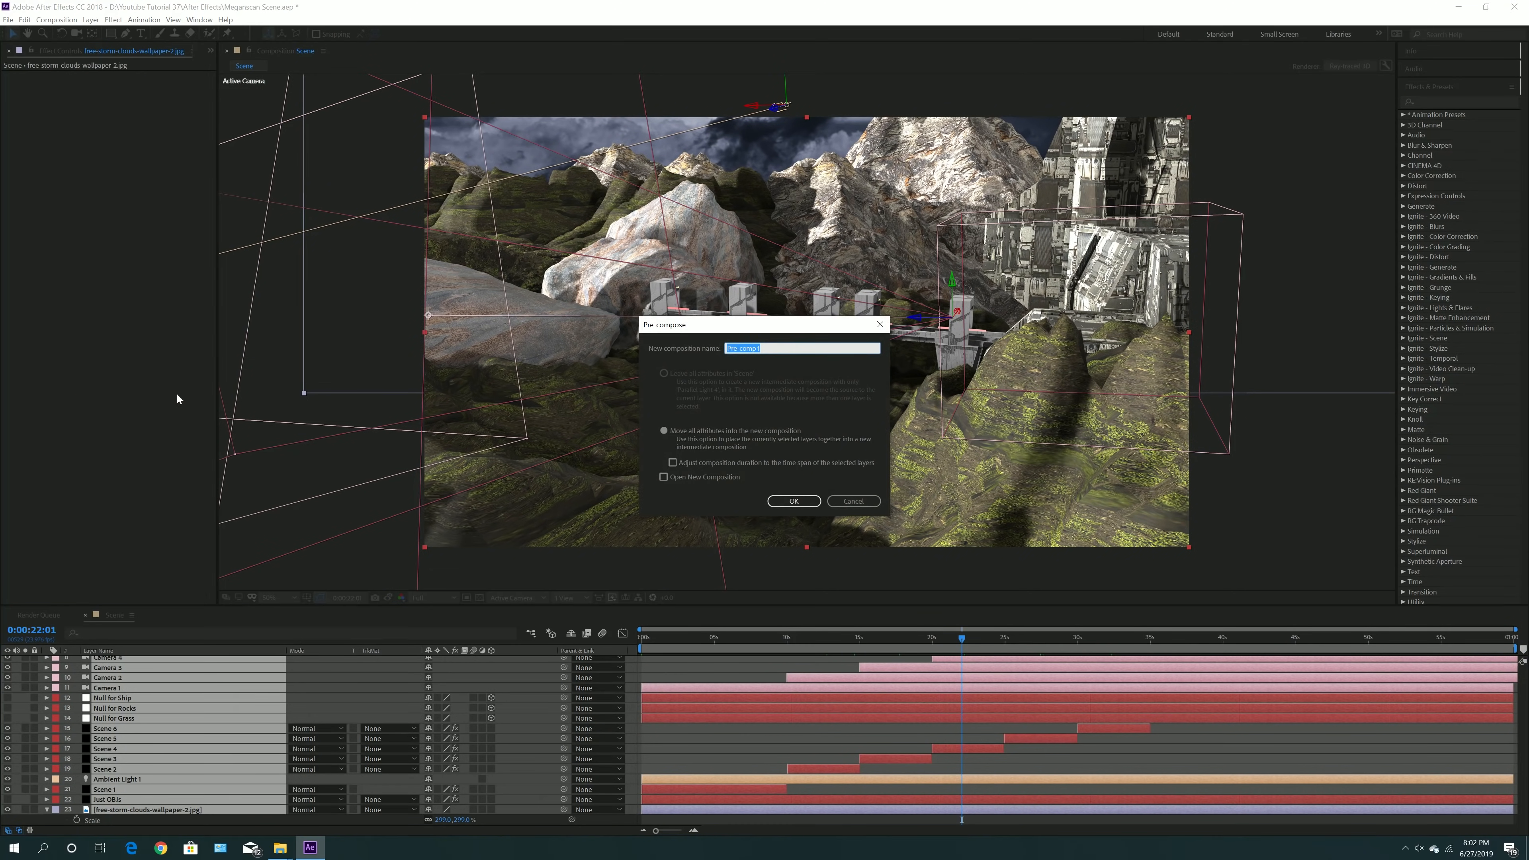
type("Final")
key("Return")
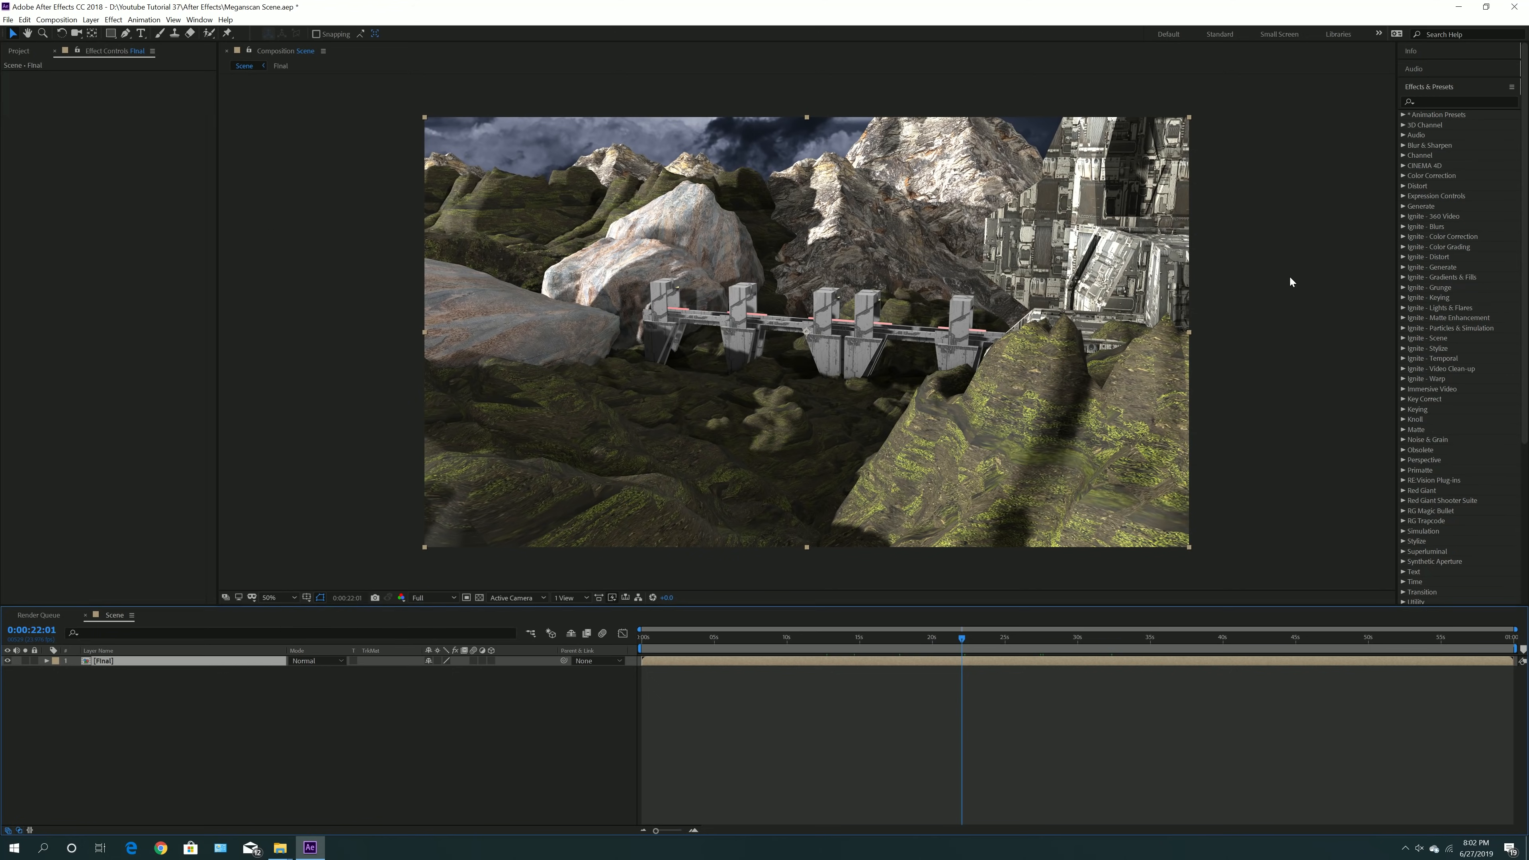
left_click(113, 19)
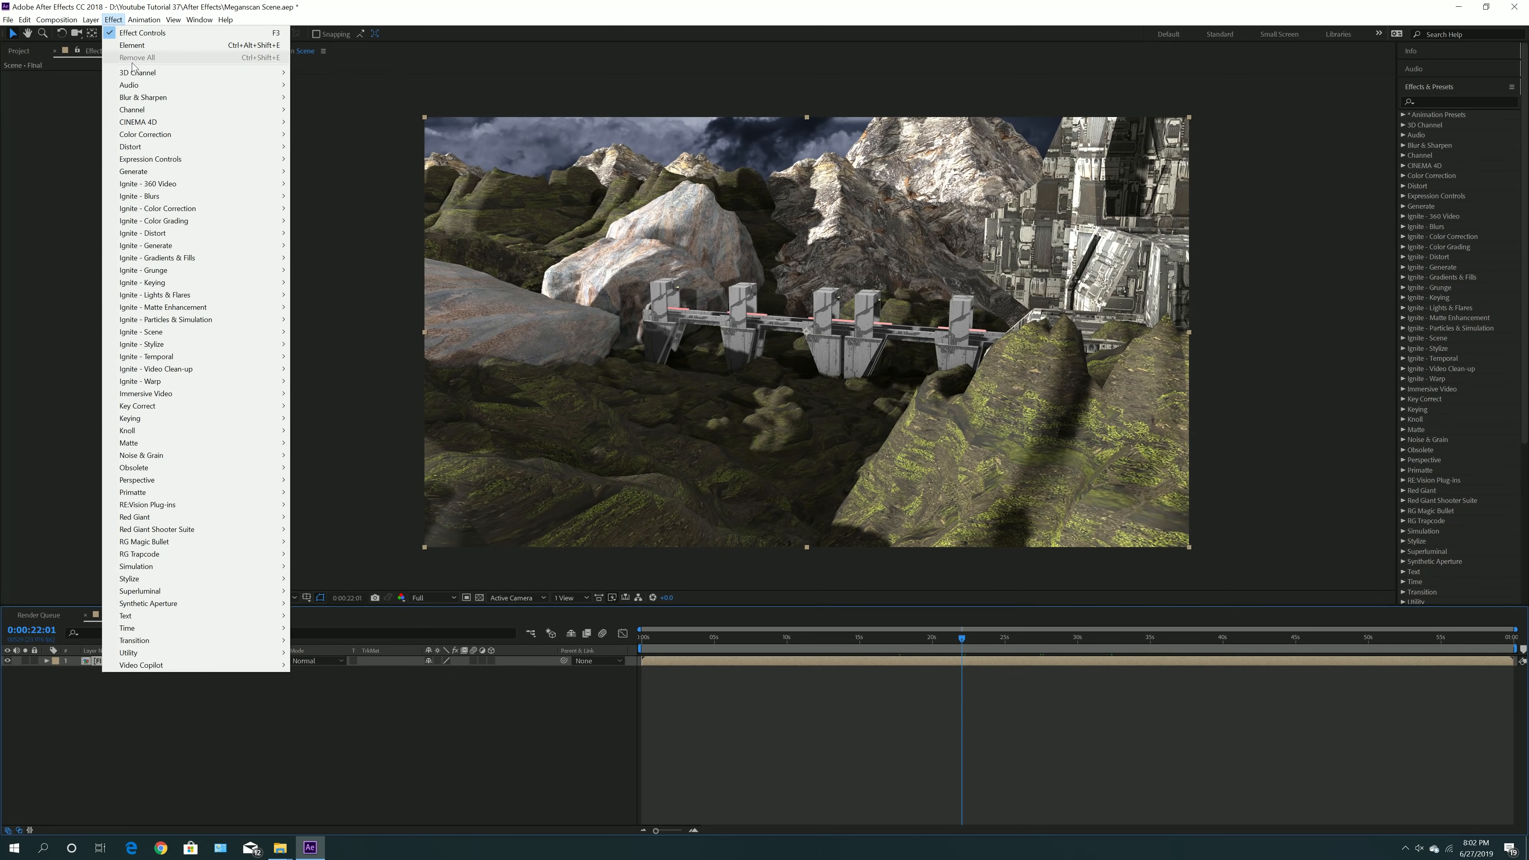
mouse_move(211, 137)
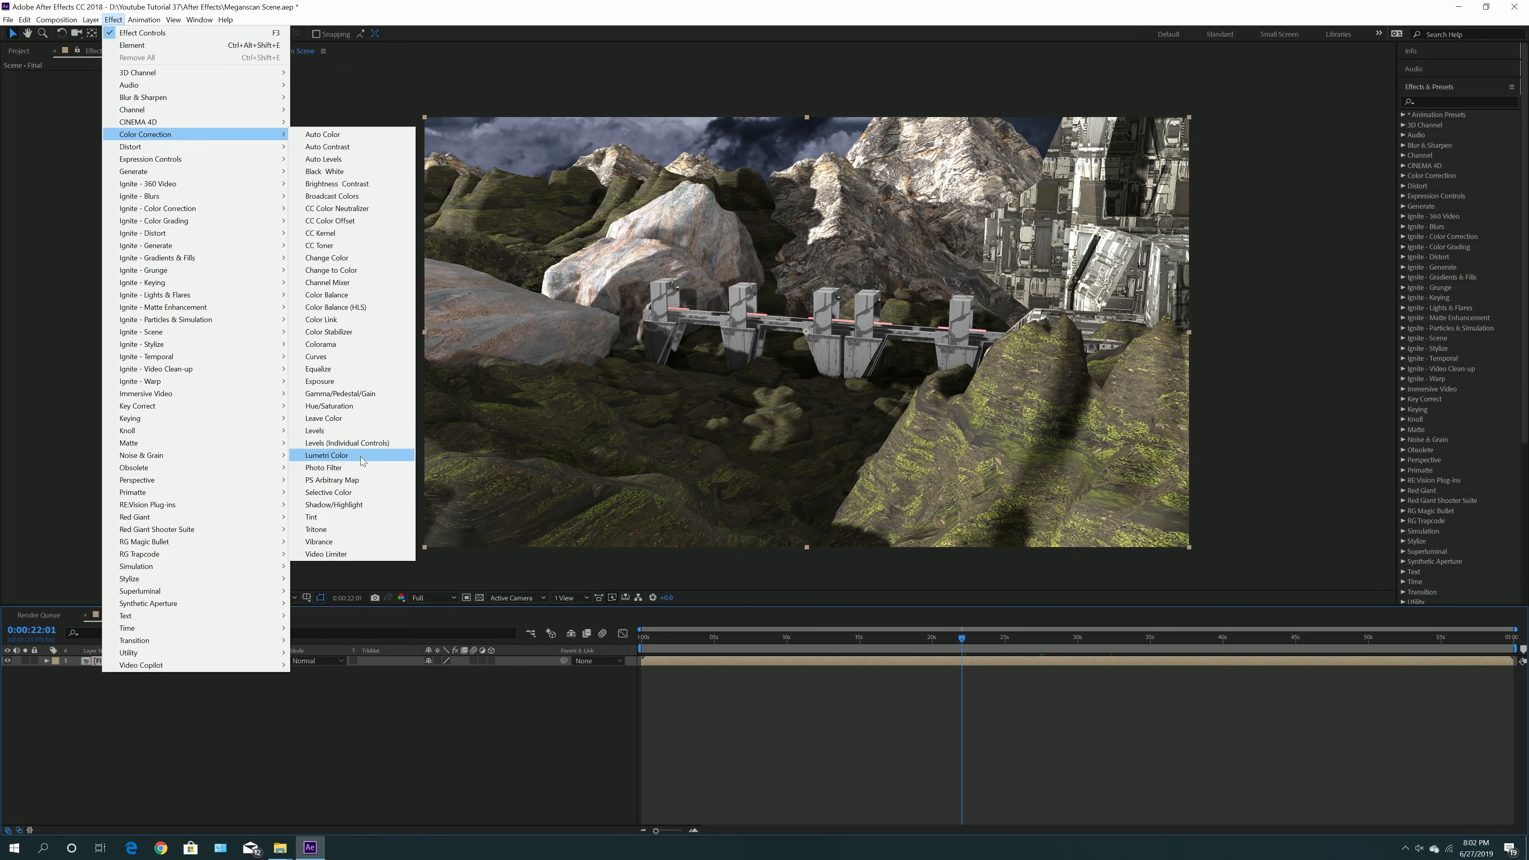
left_click(57, 373)
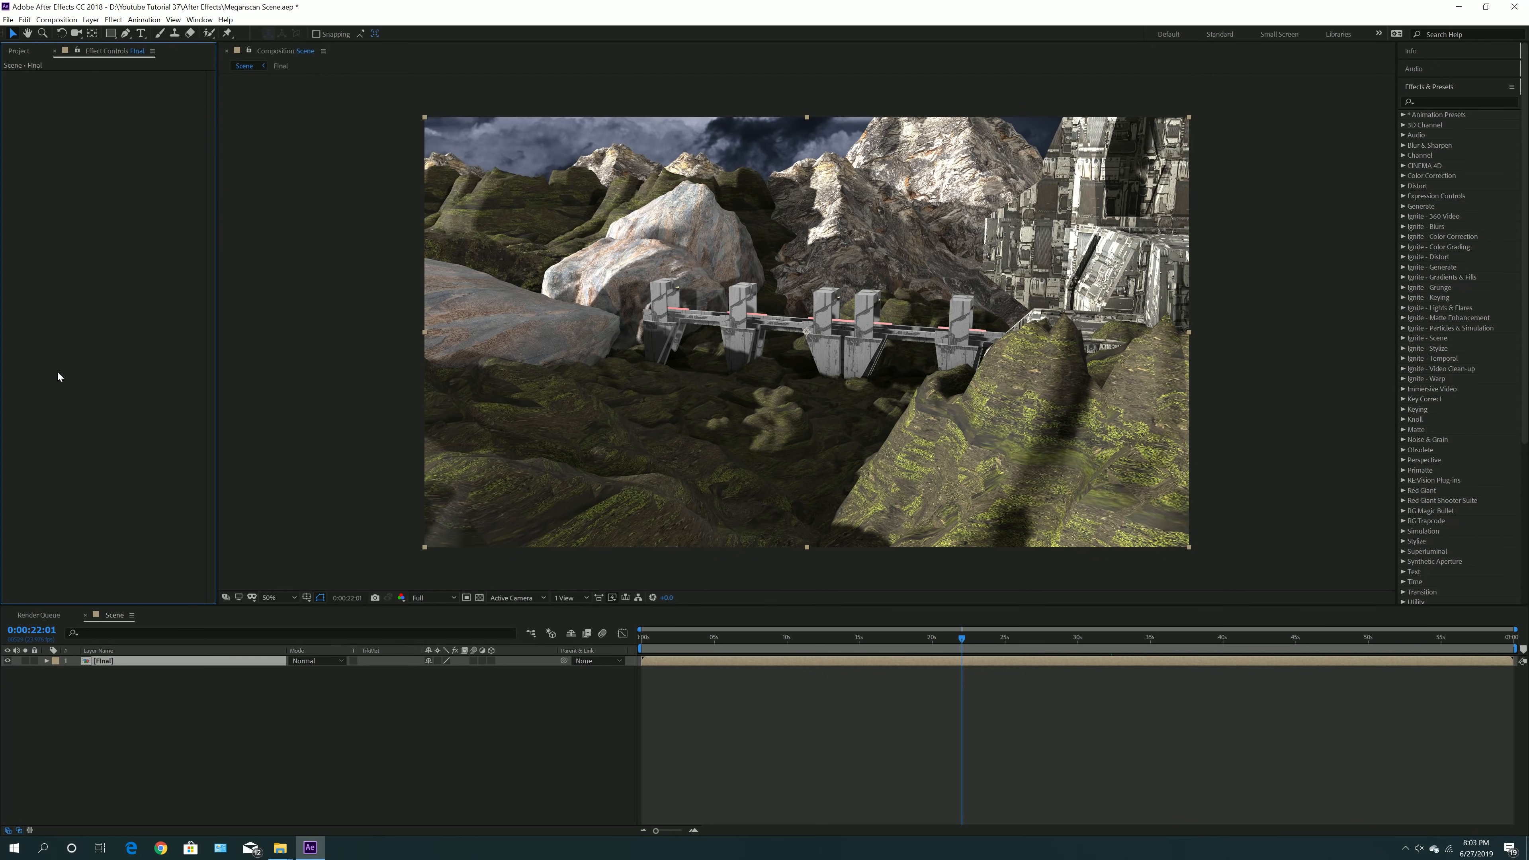
- Open the Final pre-composition to view the layers inside it, and return to the Scene composition
double_click(147, 660)
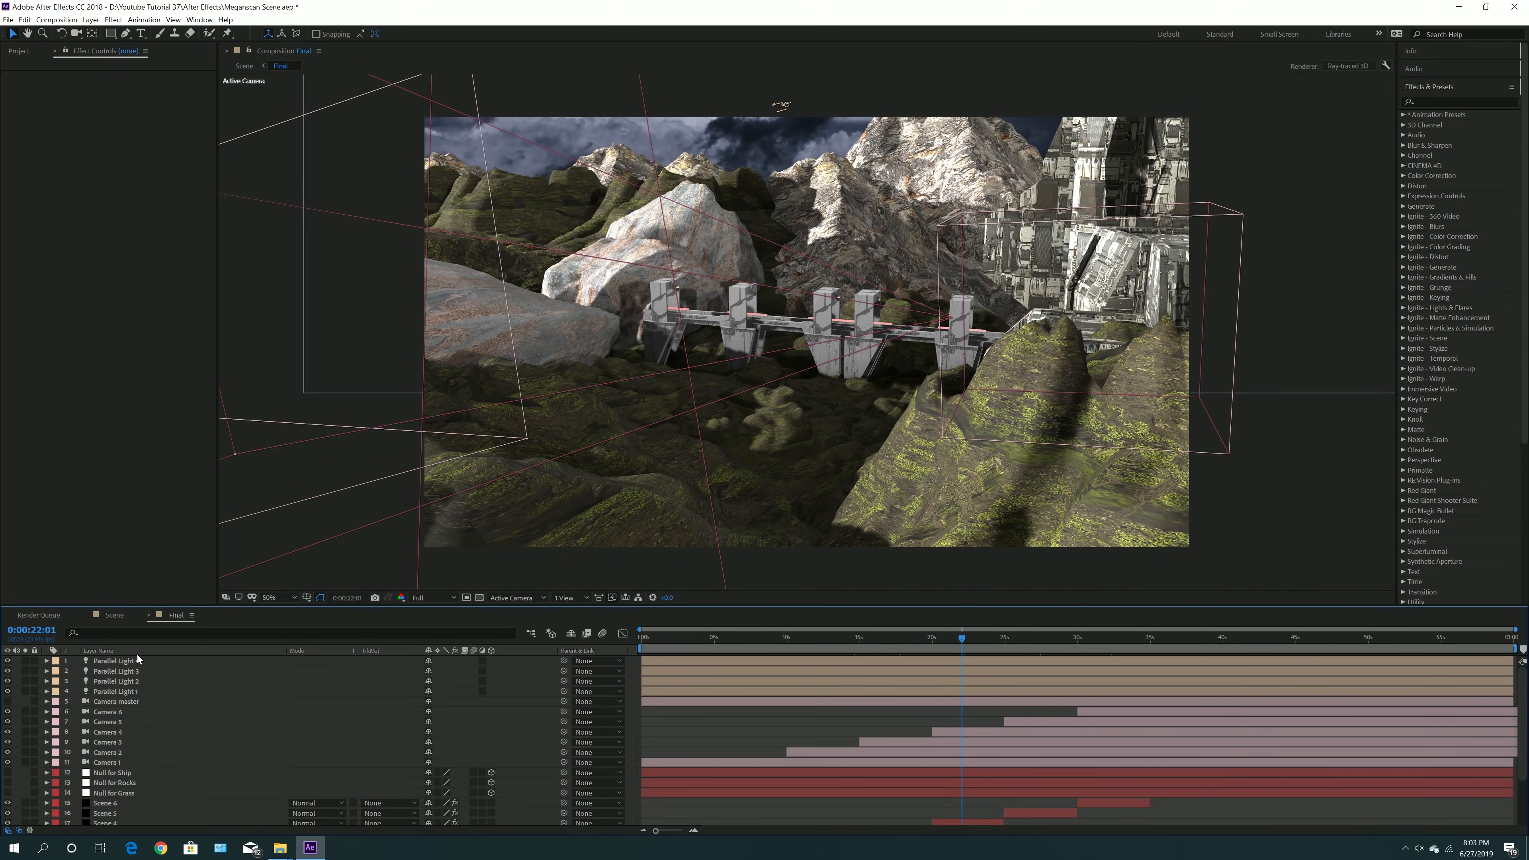
left_click(115, 616)
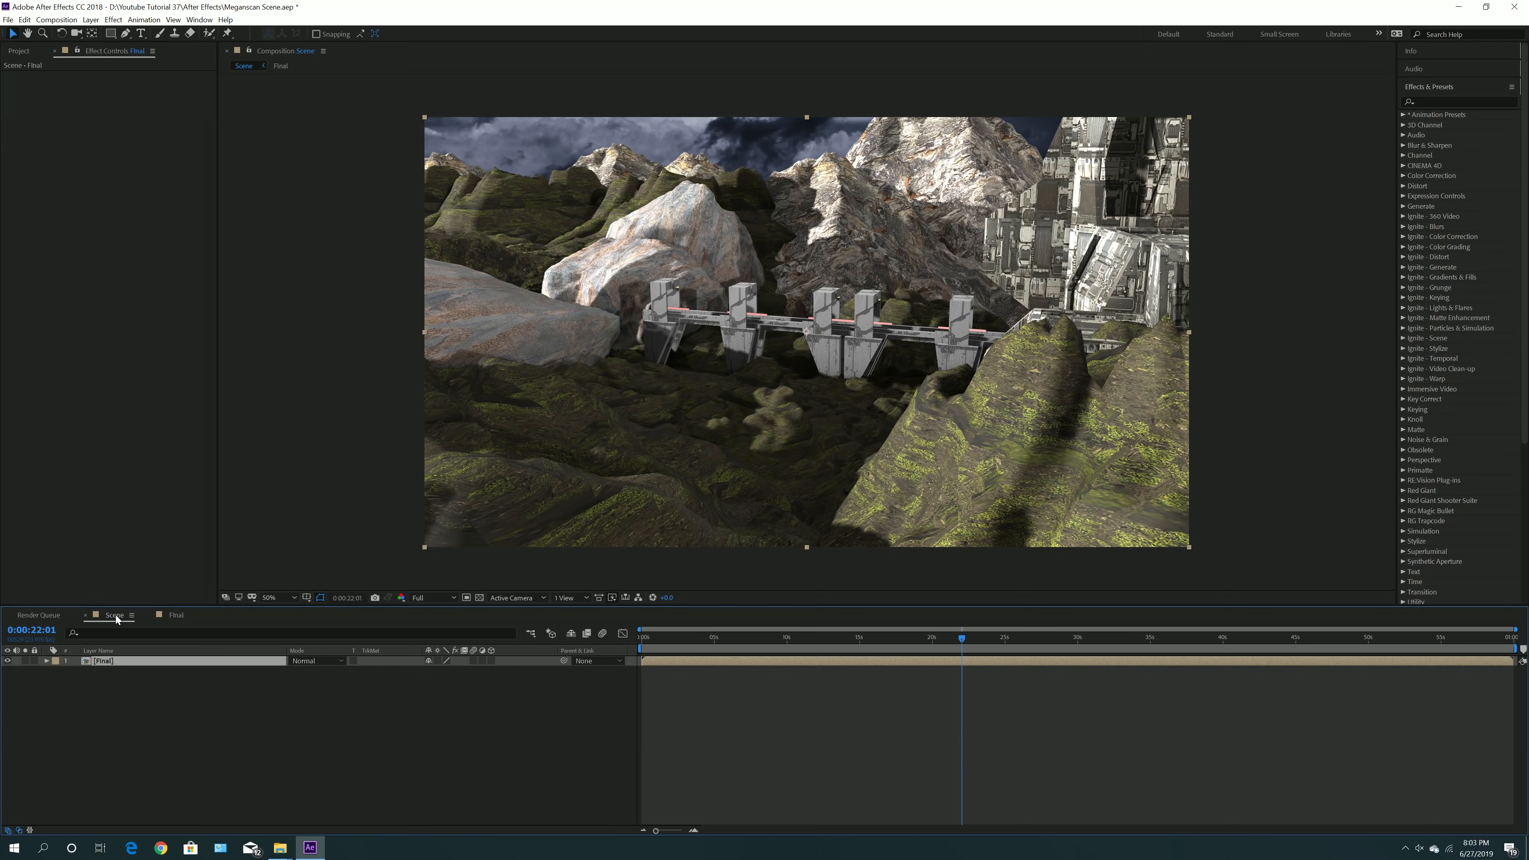